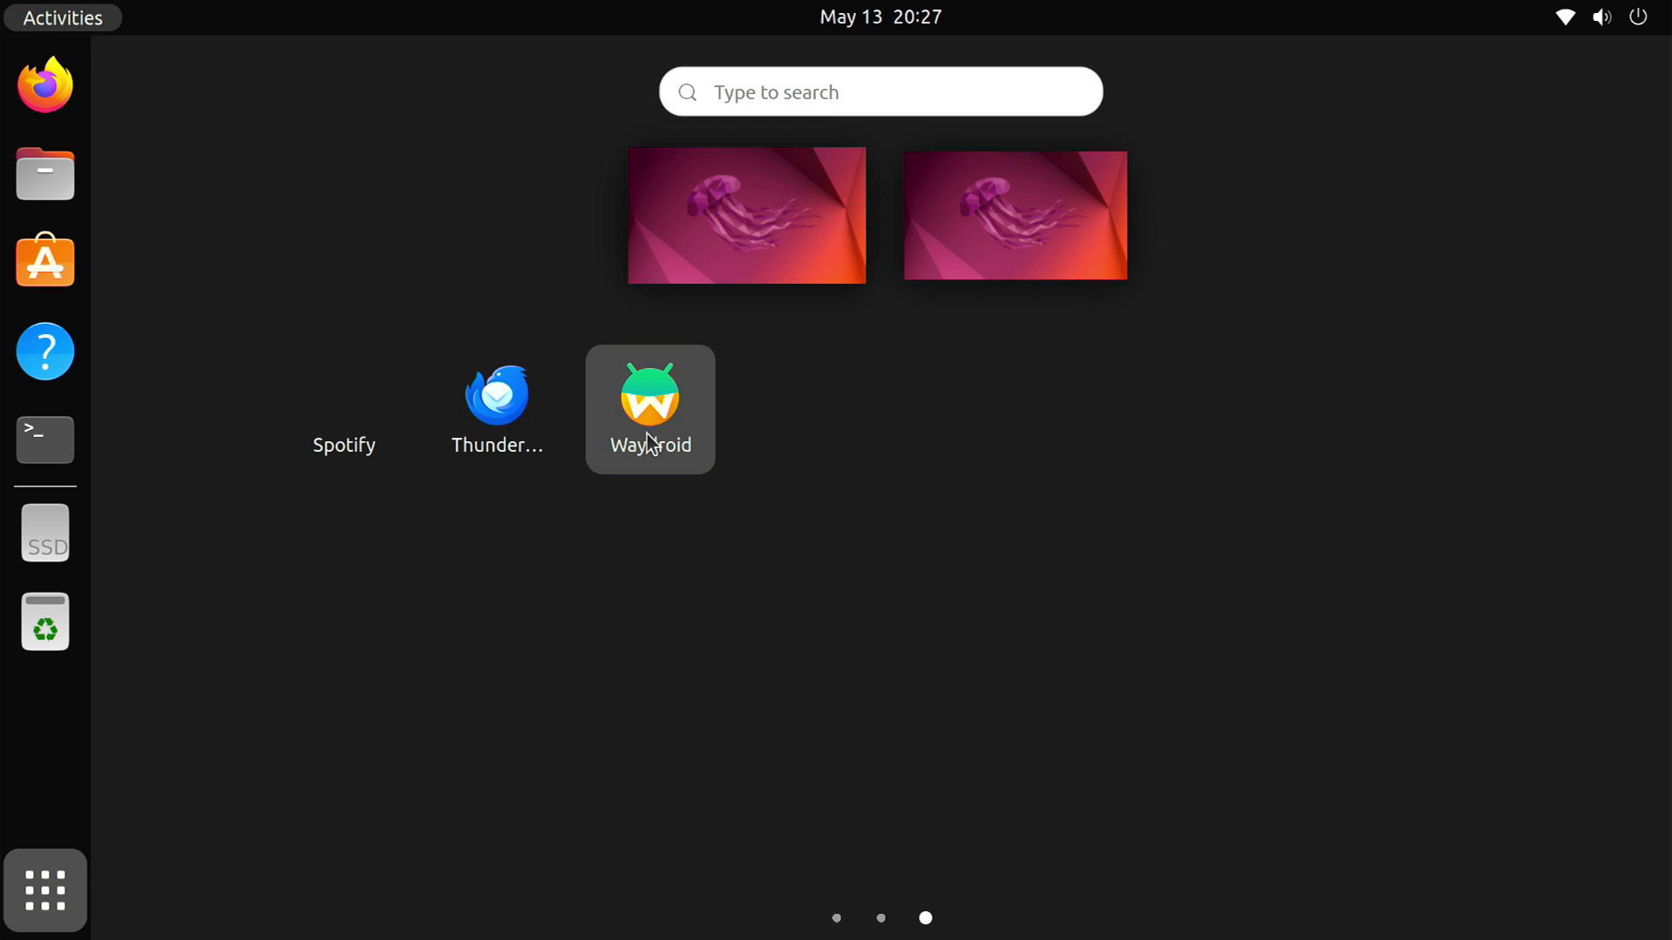
Launch Waydroid and open the Play Store from the Android app drawer
{"action": "left_click", "coordinate": [646, 436]}
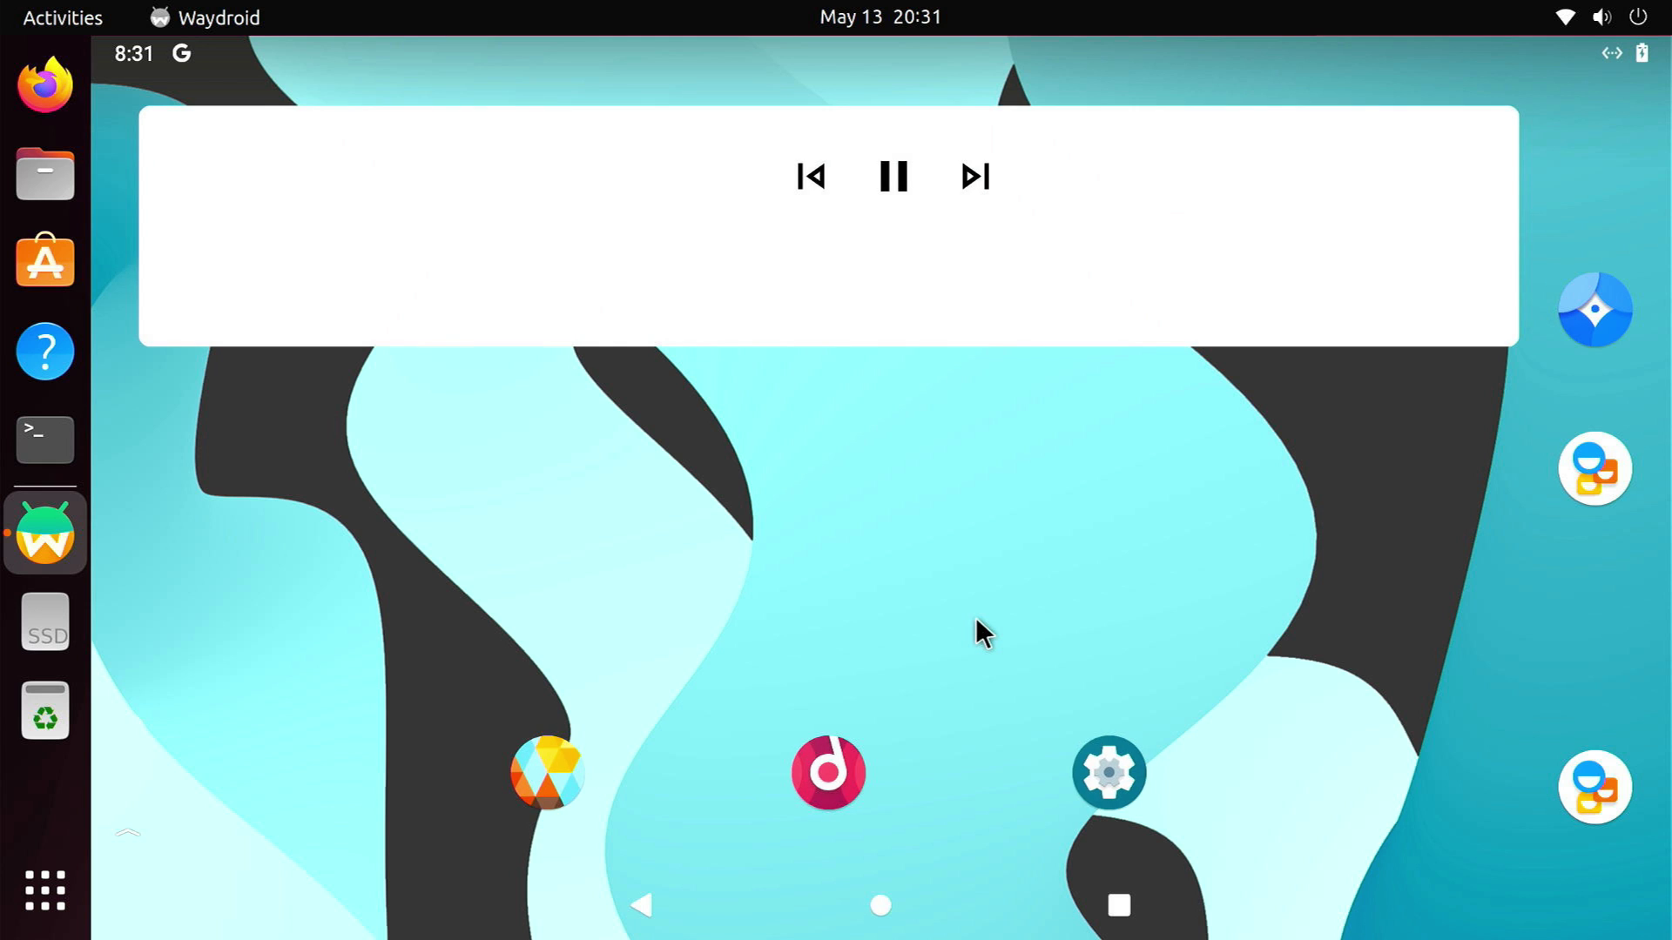
{"action": "left_click_drag", "start_coordinate": [909, 847], "coordinate": [1030, 489]}
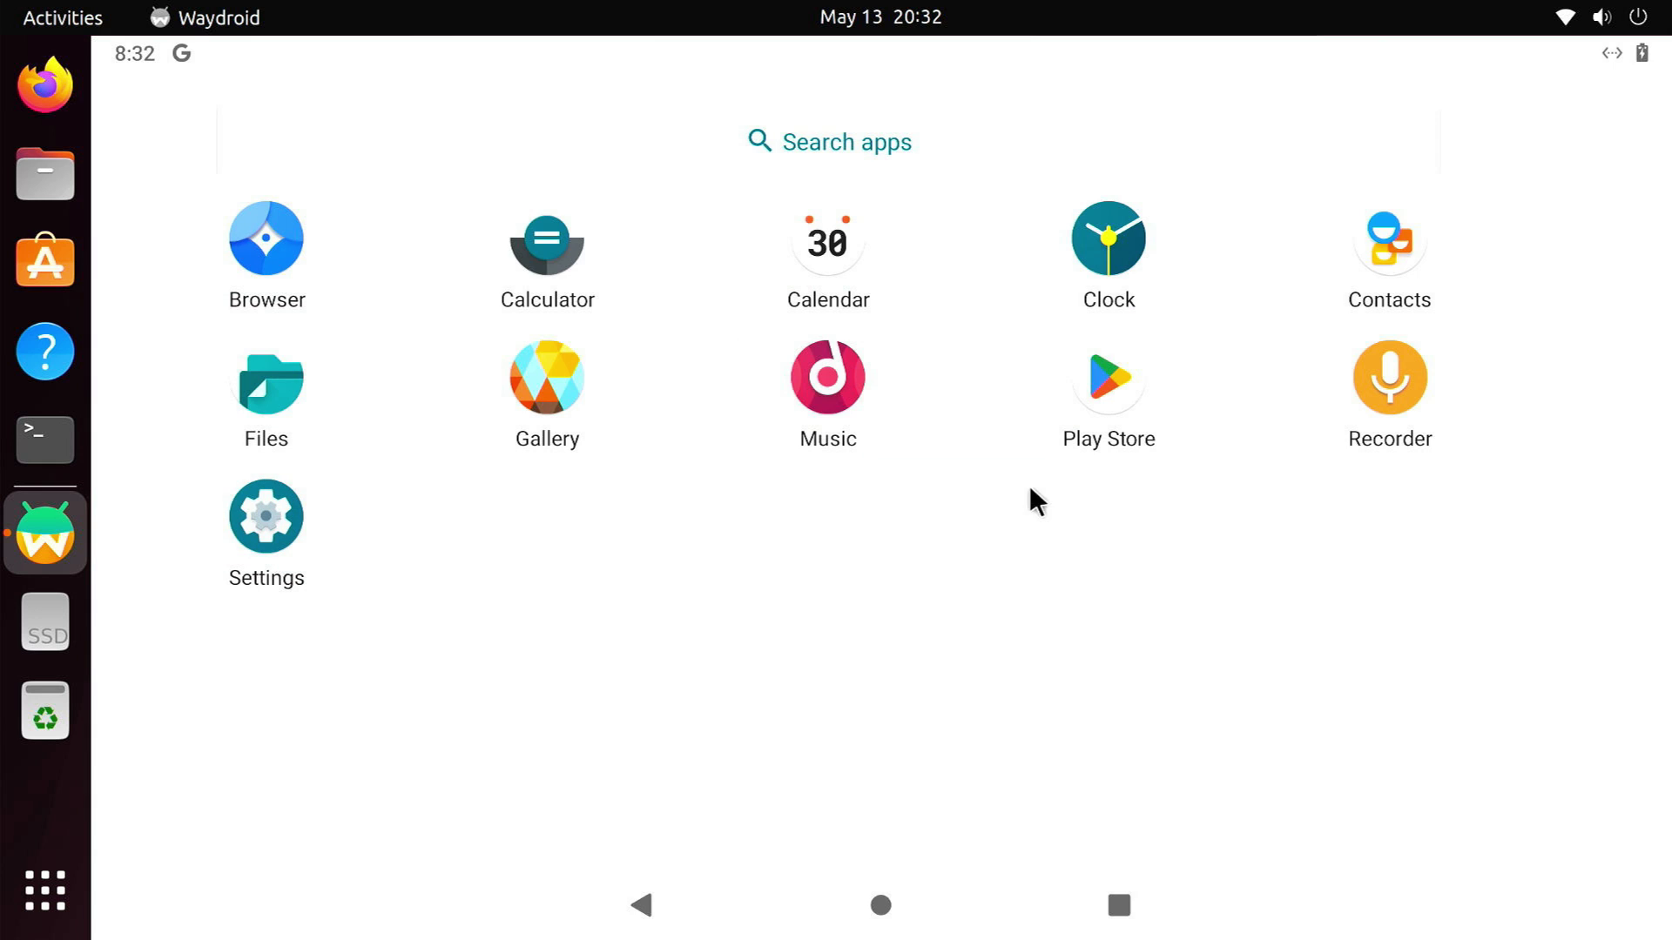
{"action": "left_click", "coordinate": [1134, 385]}
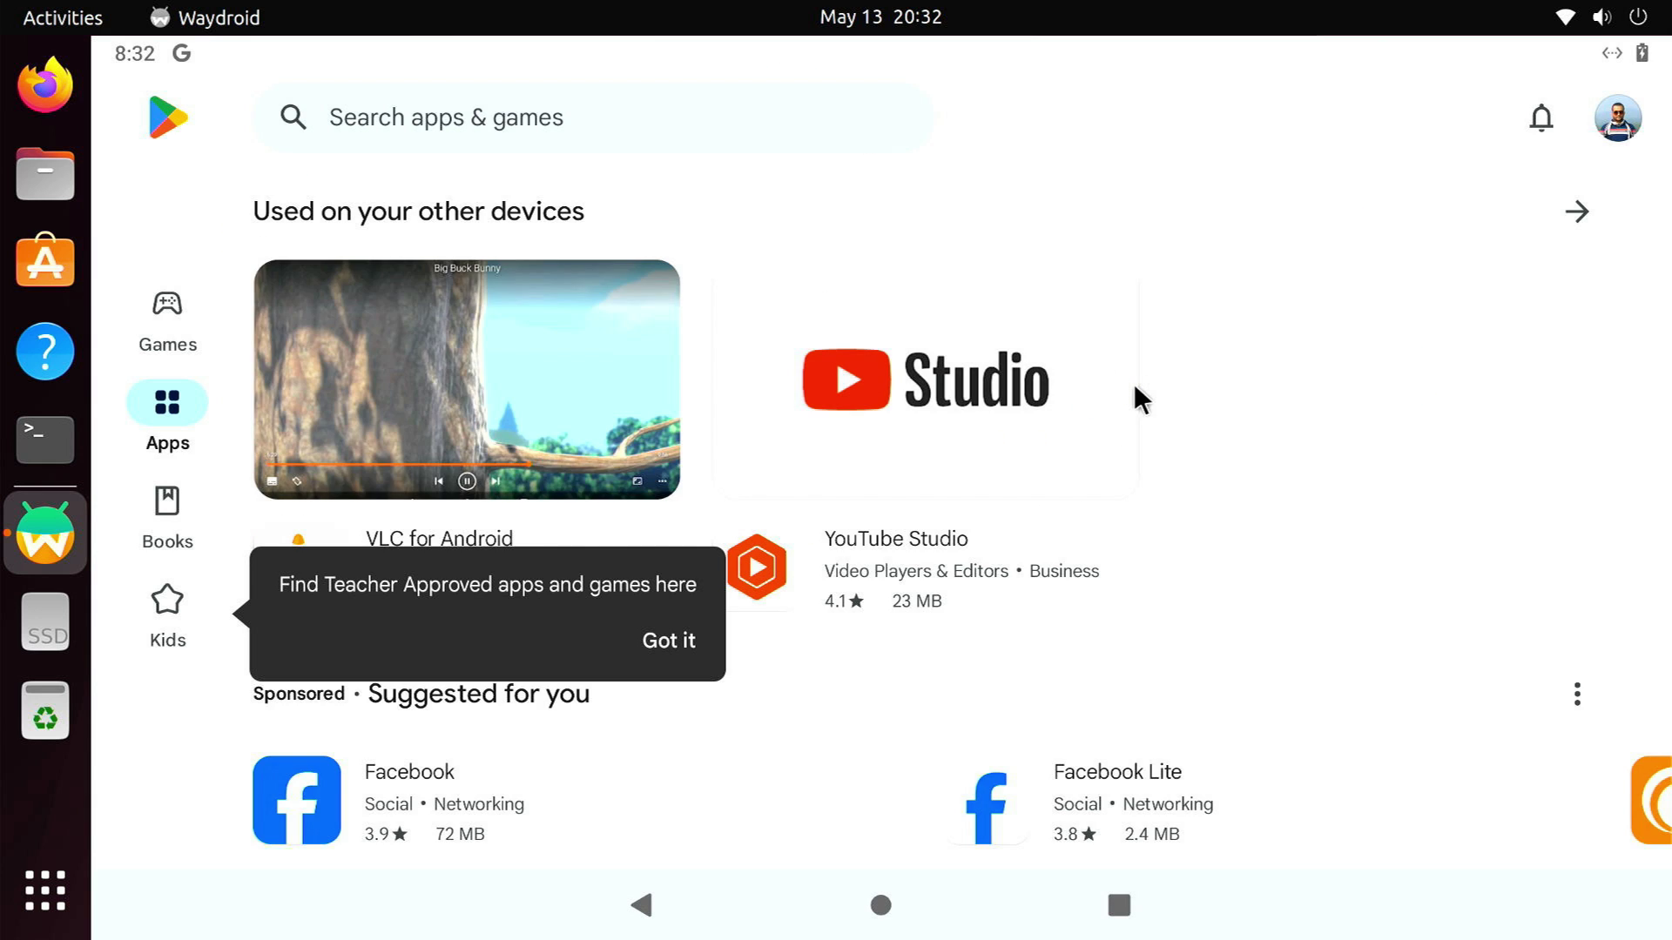
{"action": "scroll", "coordinate": [1139, 399], "scroll_direction": "down", "scroll_amount": 2}
{"action": "scroll", "coordinate": [1136, 392], "scroll_direction": "down", "scroll_amount": 10}
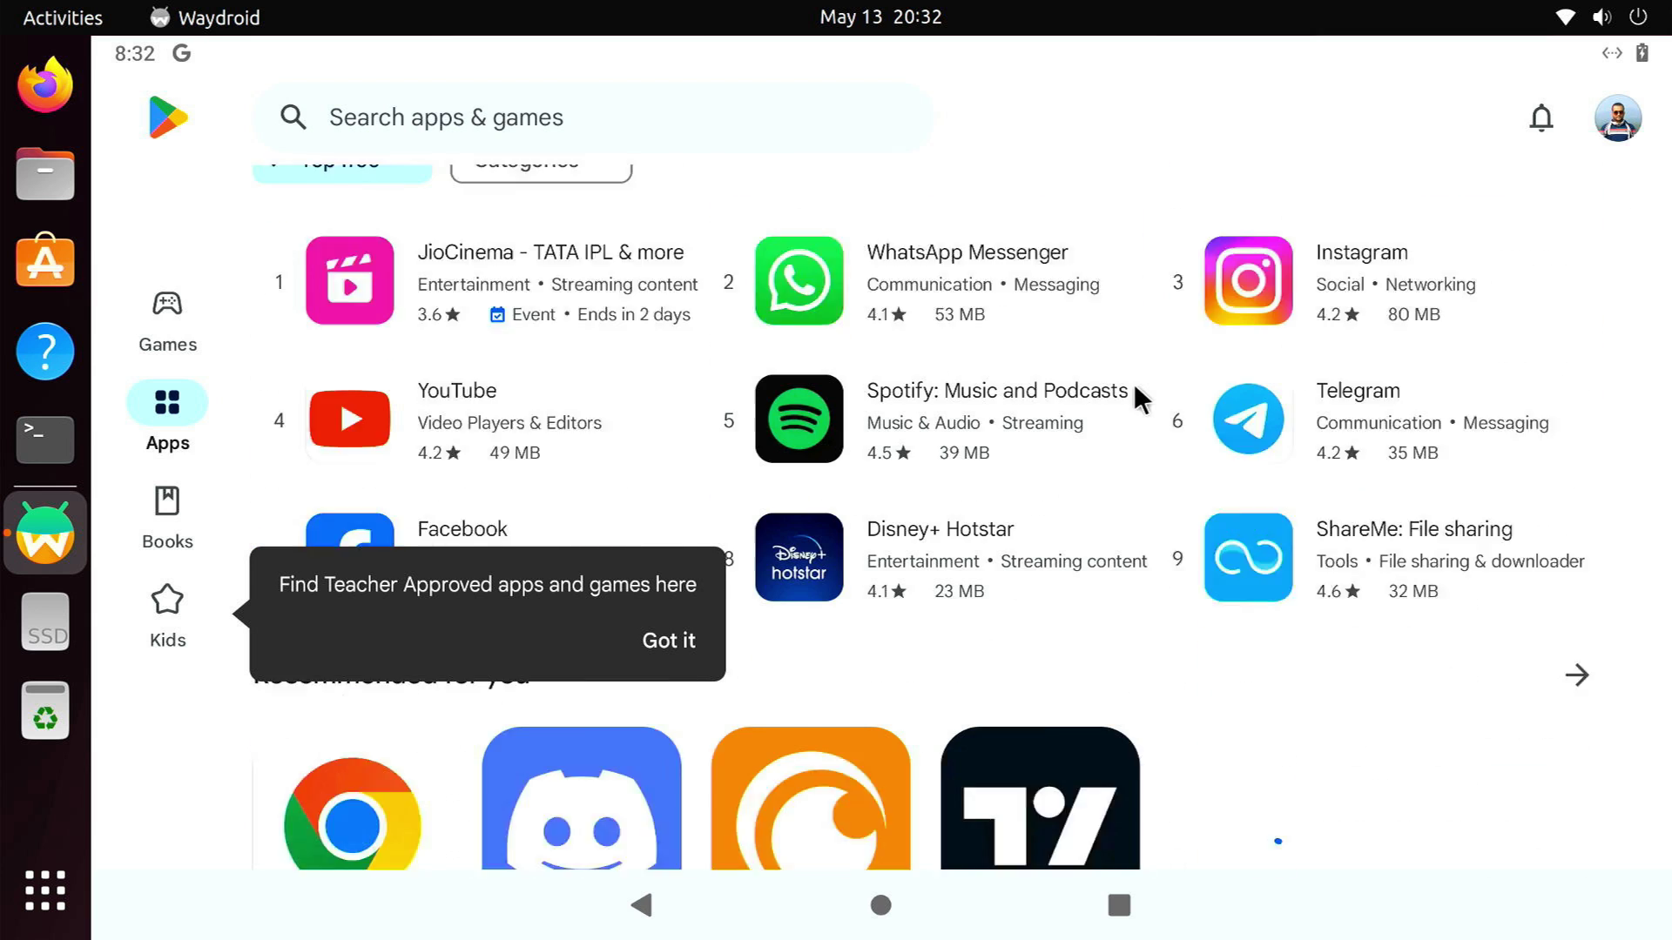
Install Spotify from its store page, then select telegram.apk in Downloads
{"action": "left_click", "coordinate": [1008, 233]}
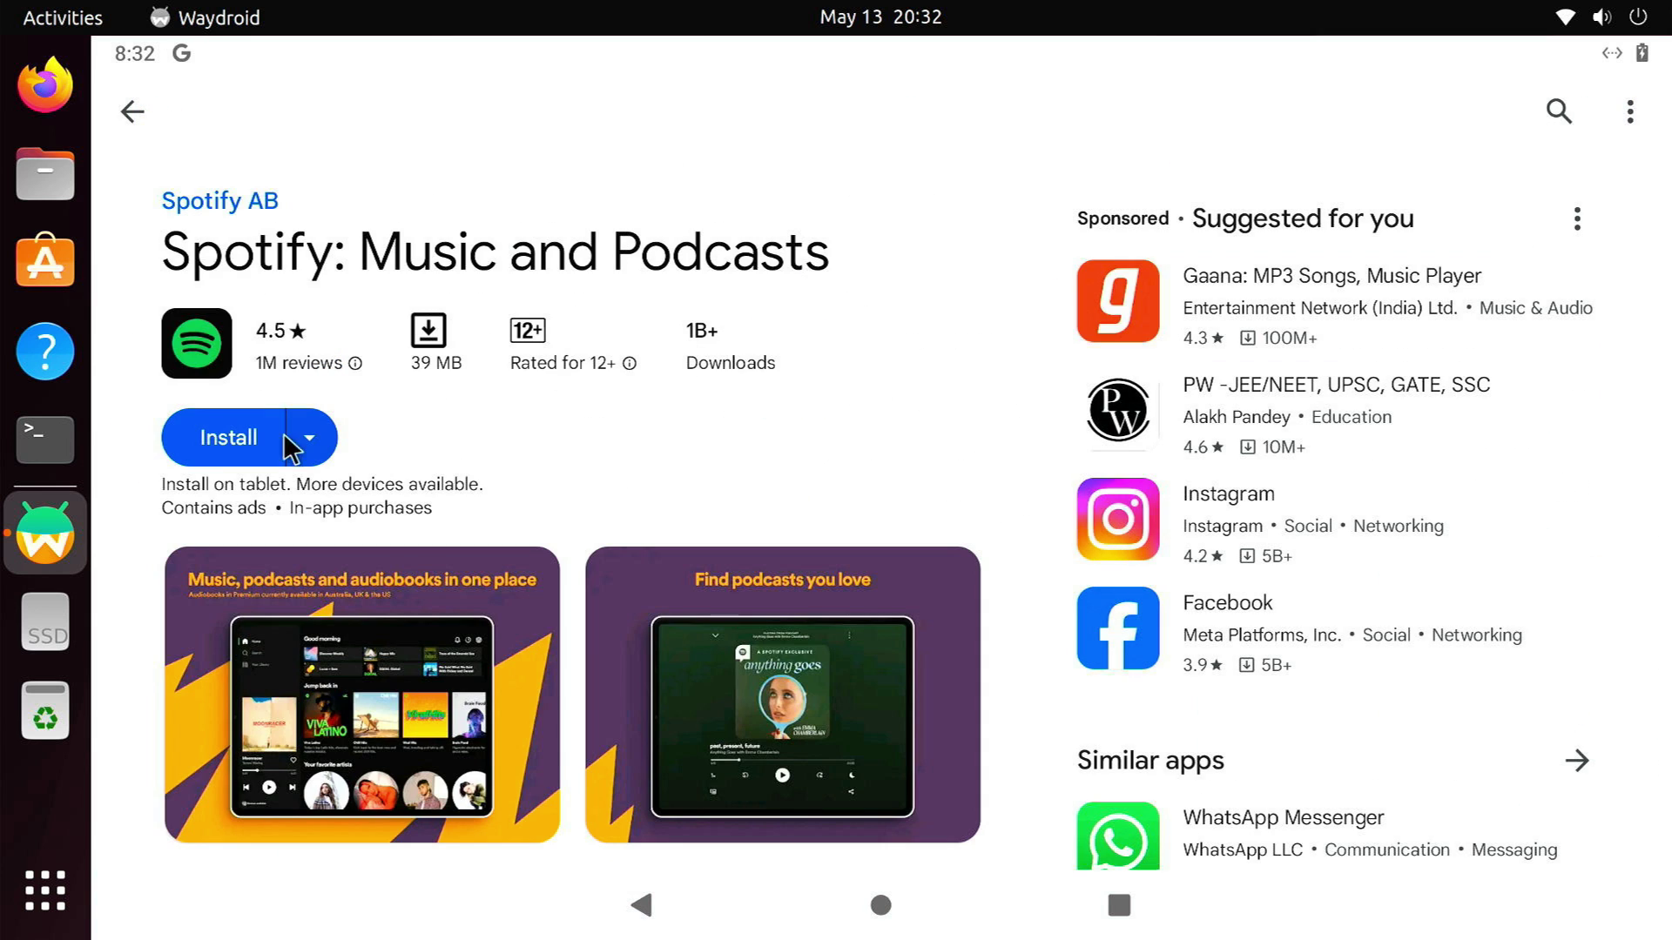
{"action": "left_click", "coordinate": [45, 171]}
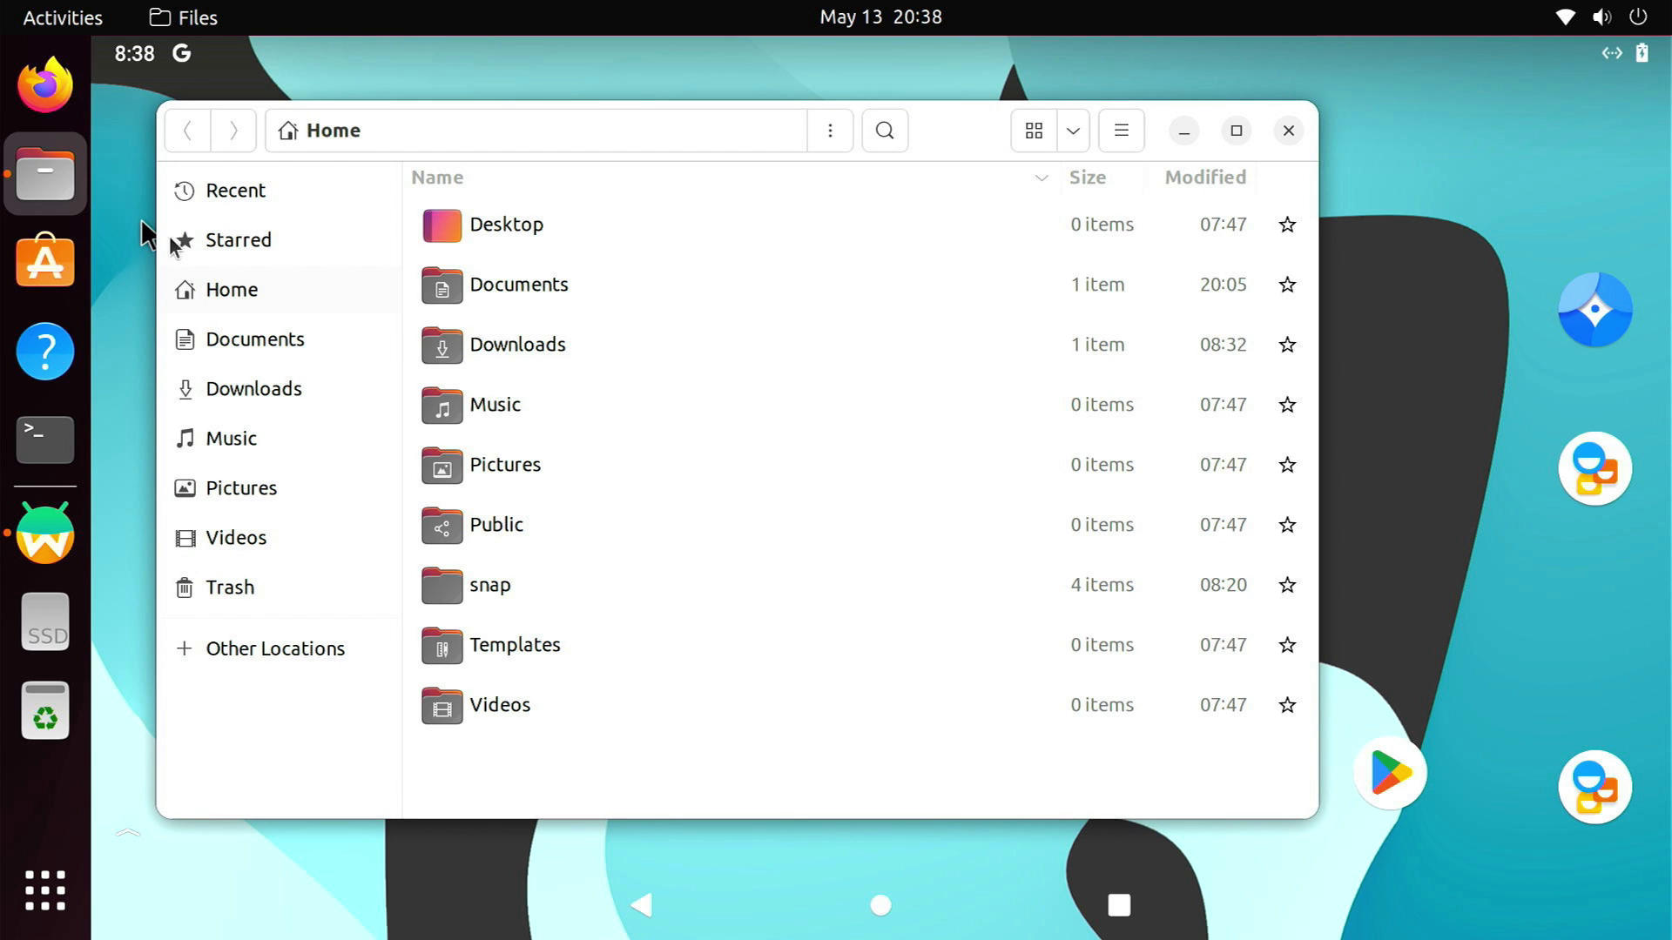
{"action": "double_click", "coordinate": [484, 345]}
{"action": "left_click", "coordinate": [533, 233]}
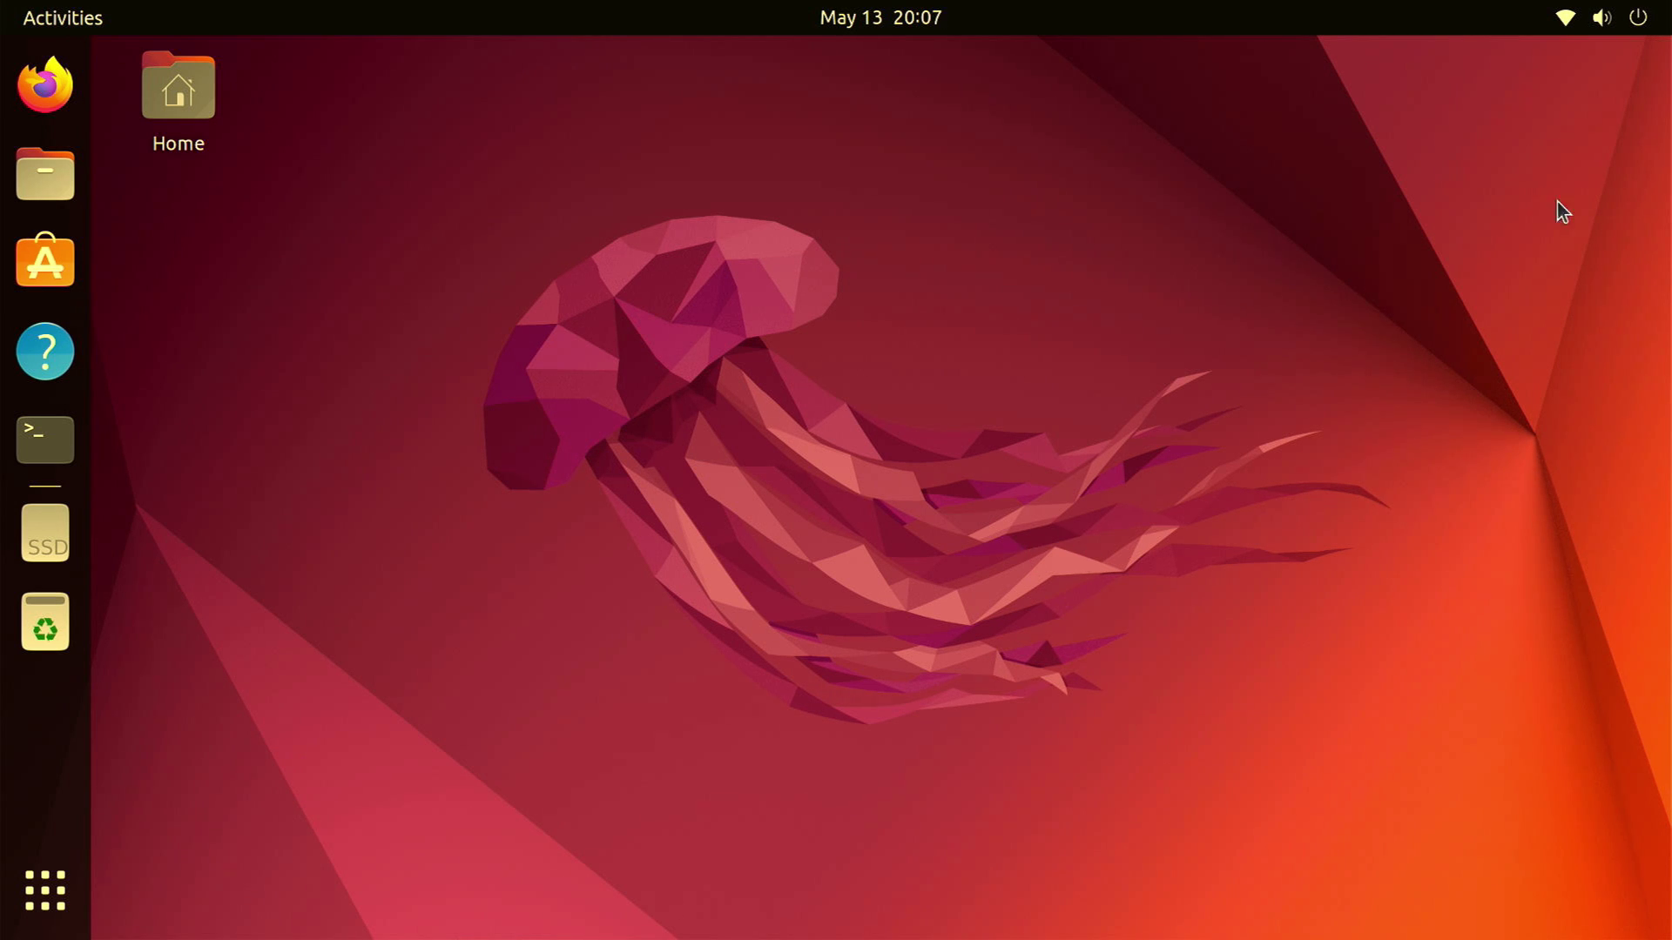
Log out of the current Ubuntu session from the system menu
{"action": "left_click", "coordinate": [1611, 35]}
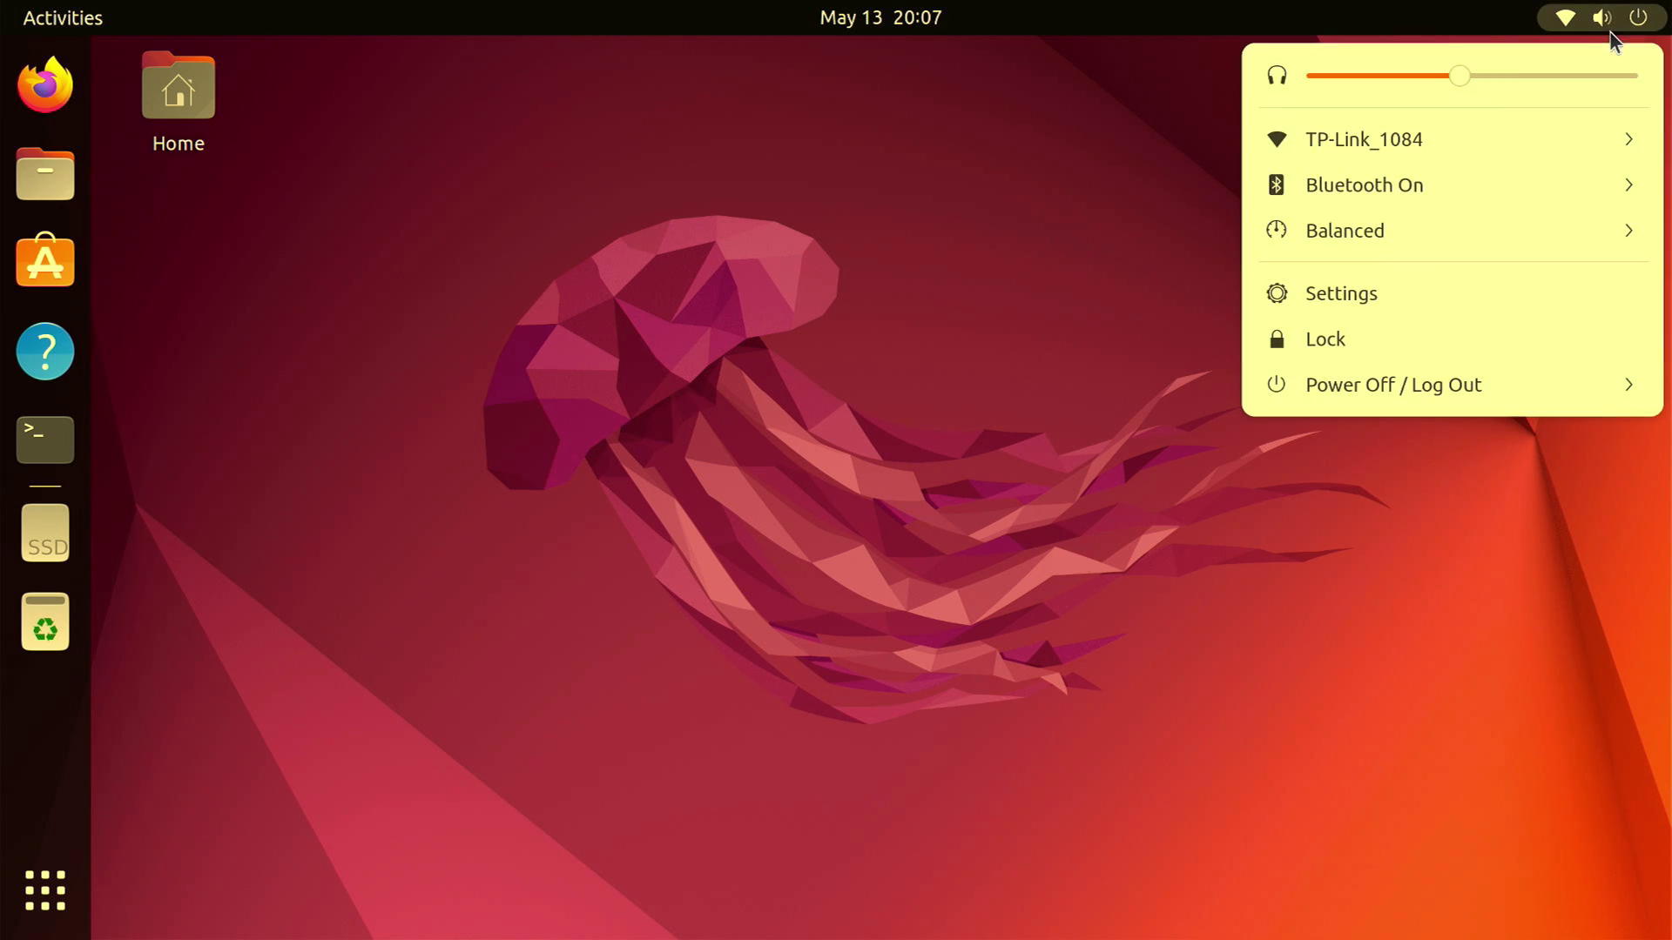
{"action": "left_click", "coordinate": [1486, 385]}
{"action": "left_click", "coordinate": [1431, 585]}
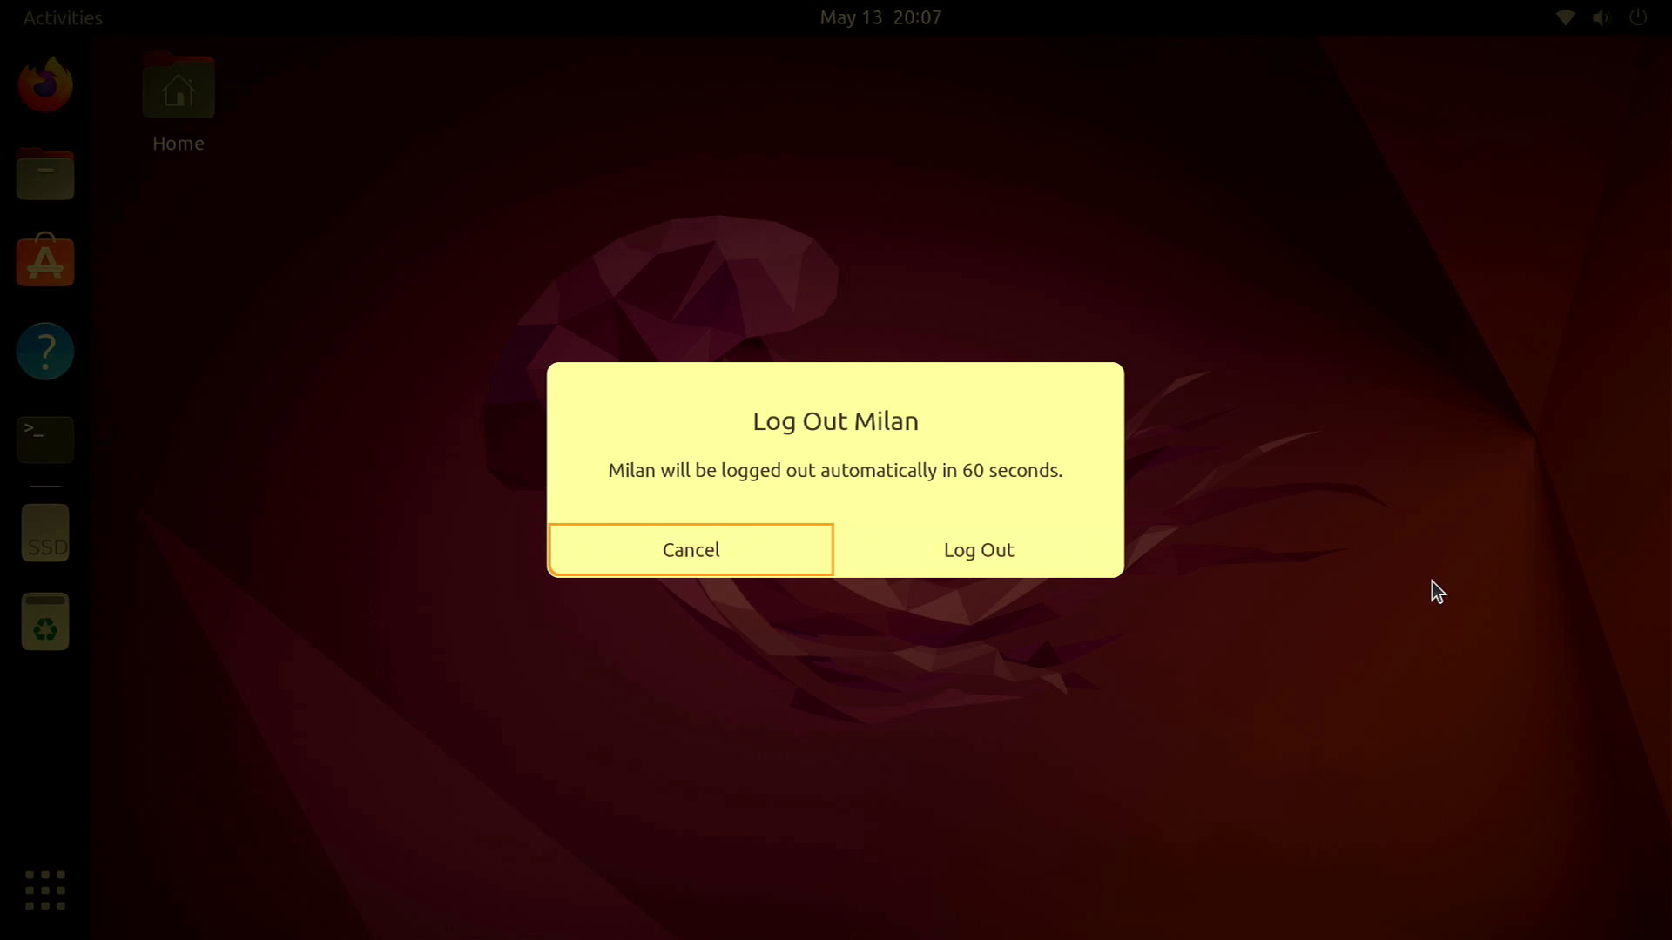
{"action": "left_click", "coordinate": [927, 552]}
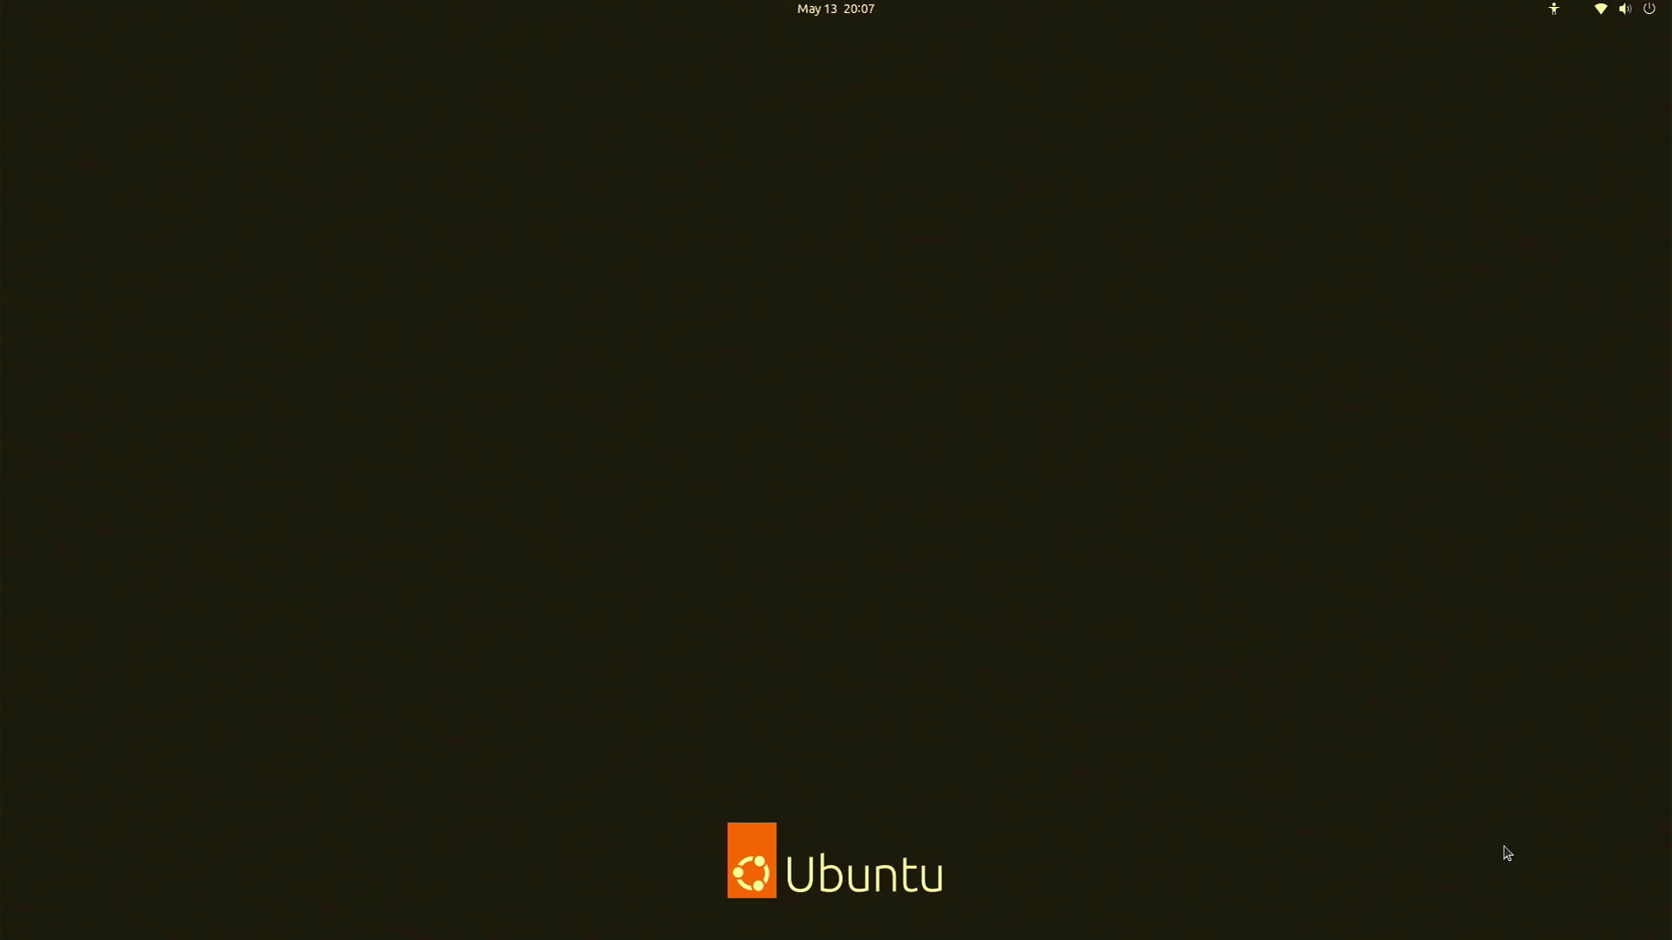
Sign back in with the account password using the Ubuntu on Wayland session
{"action": "left_click", "coordinate": [893, 474]}
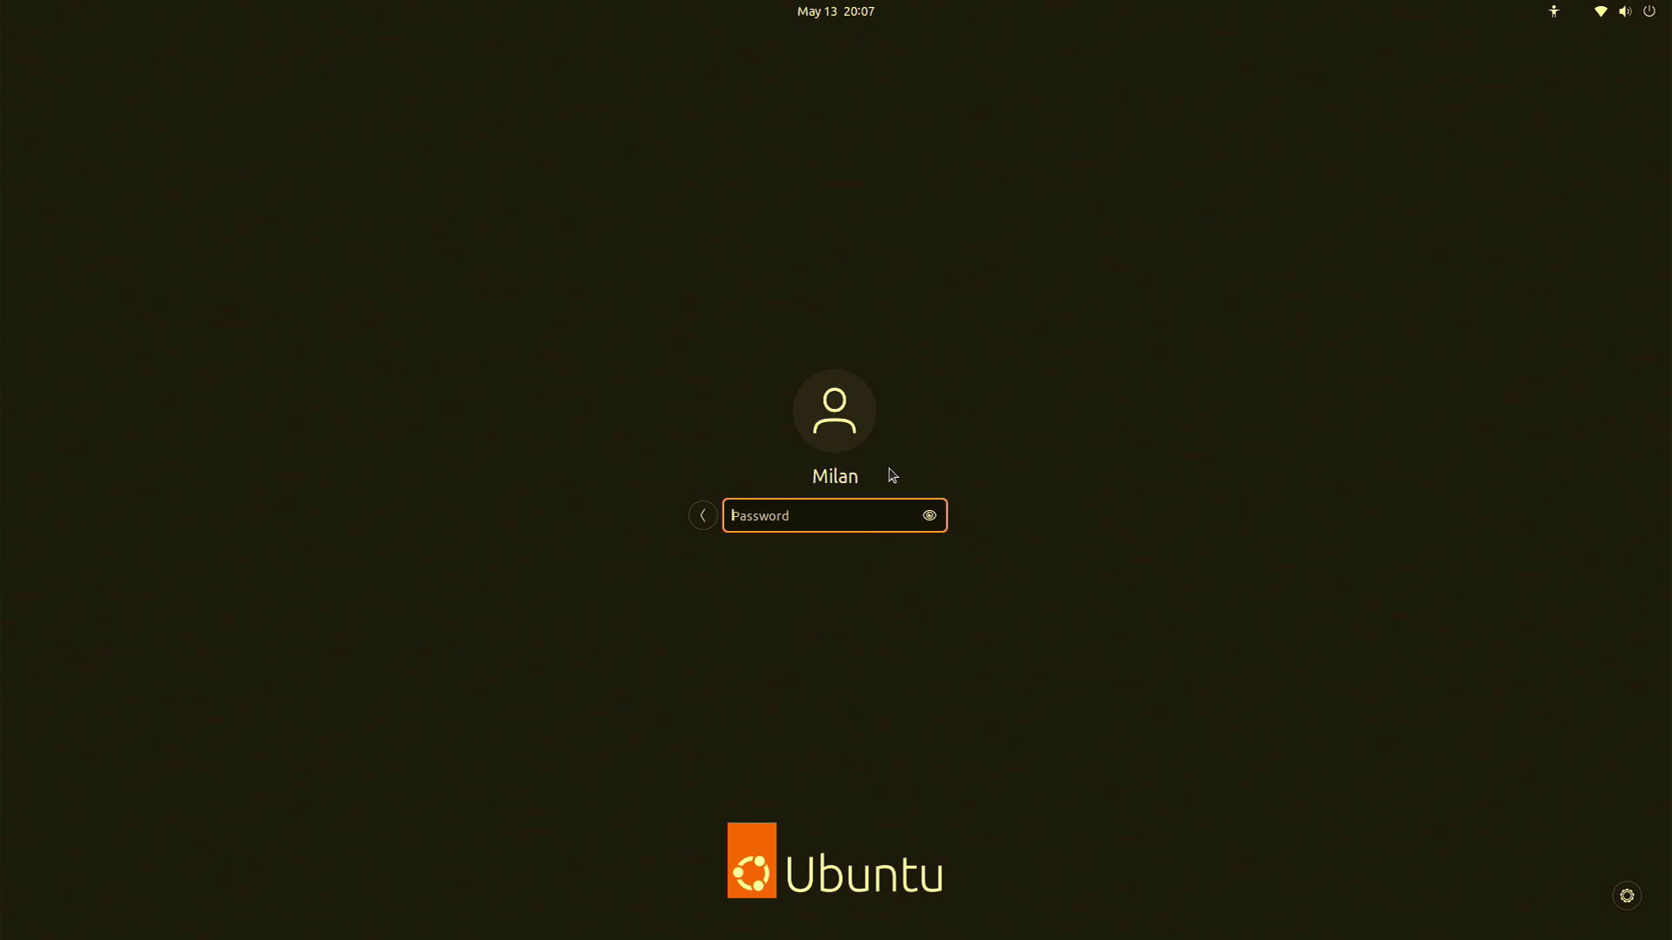
{"action": "left_click", "coordinate": [1626, 896]}
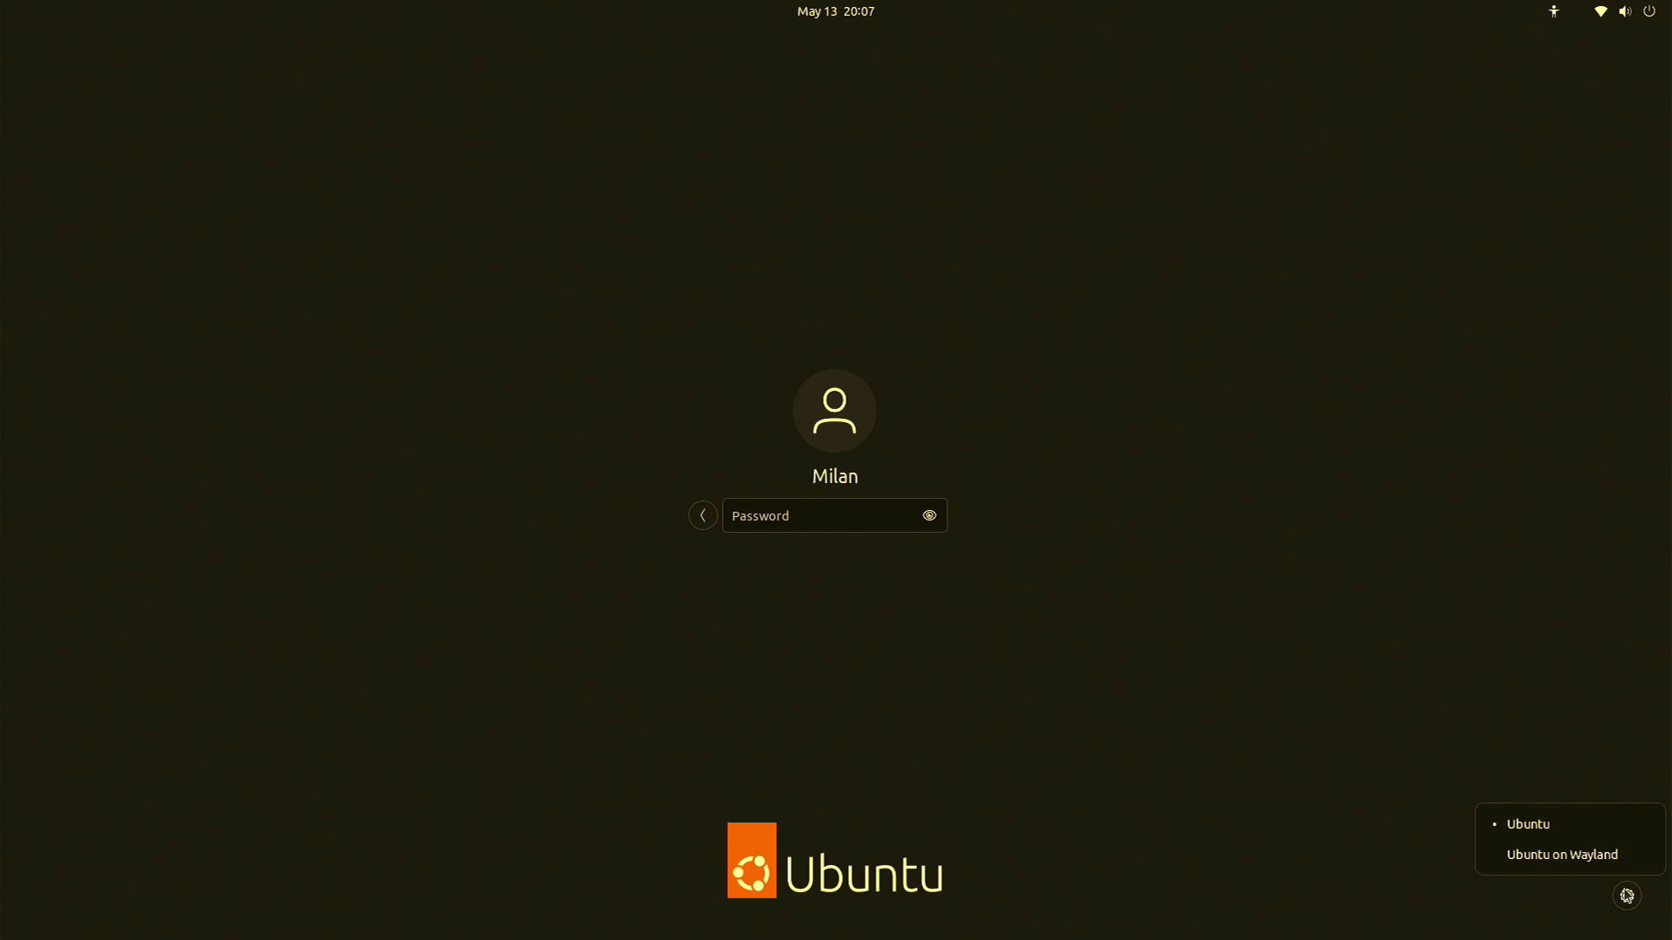
{"action": "left_click", "coordinate": [1559, 857]}
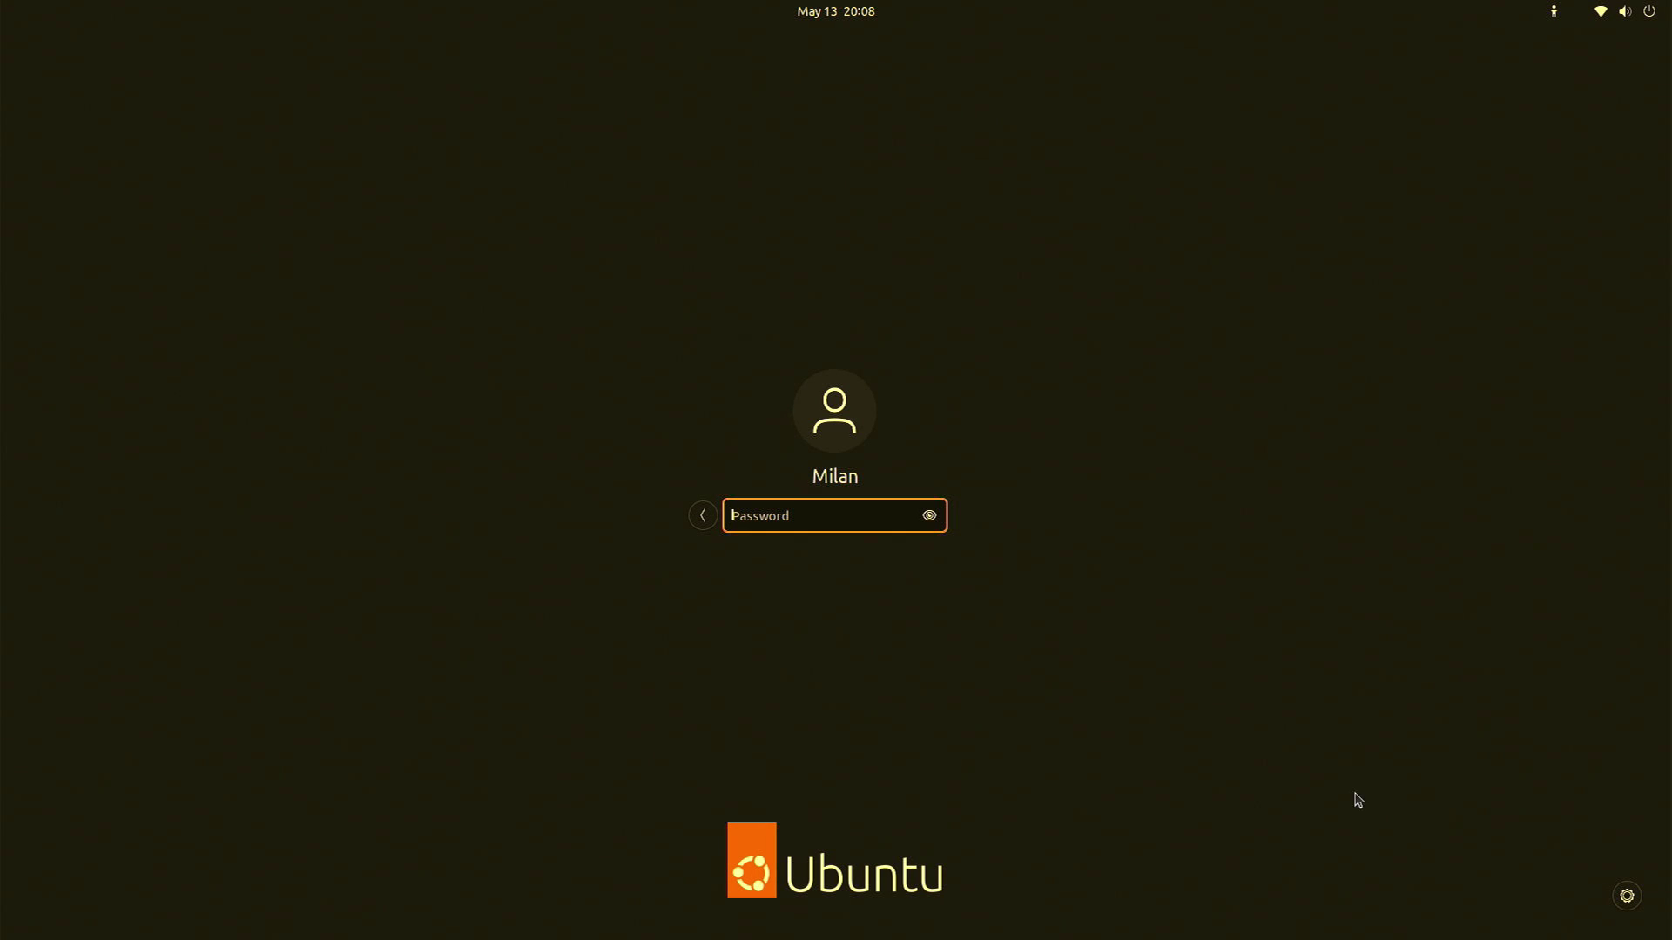
{"action": "type", "text": "•••"}
{"action": "key", "text": "Return"}
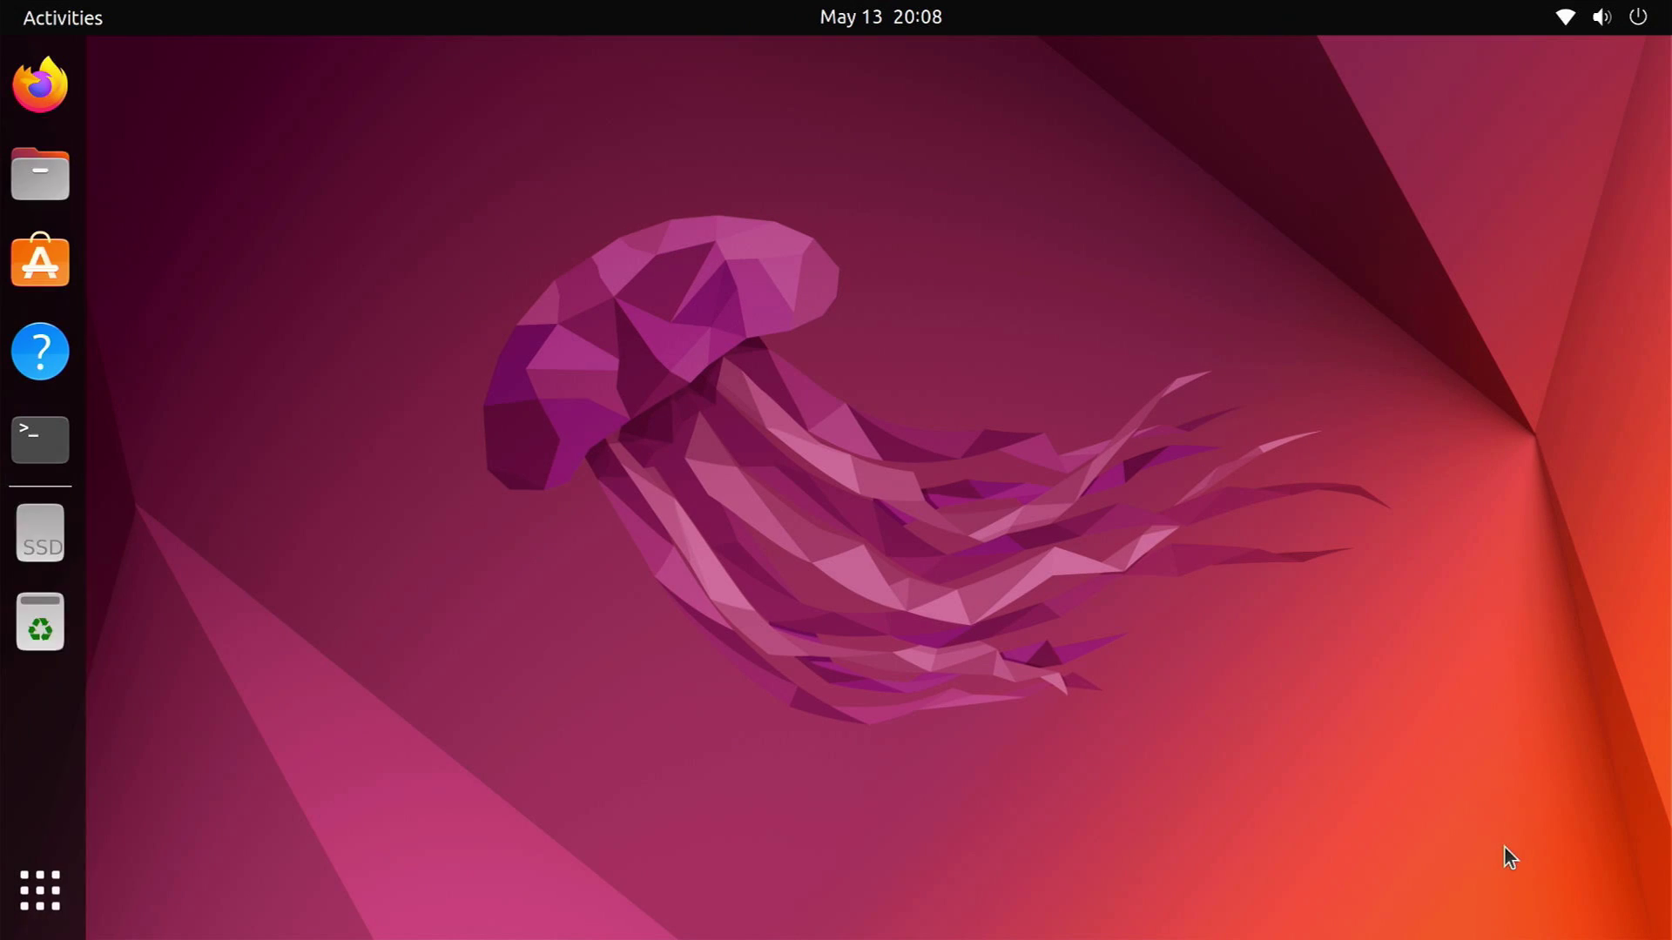
{"action": "left_click", "coordinate": [1585, 26]}
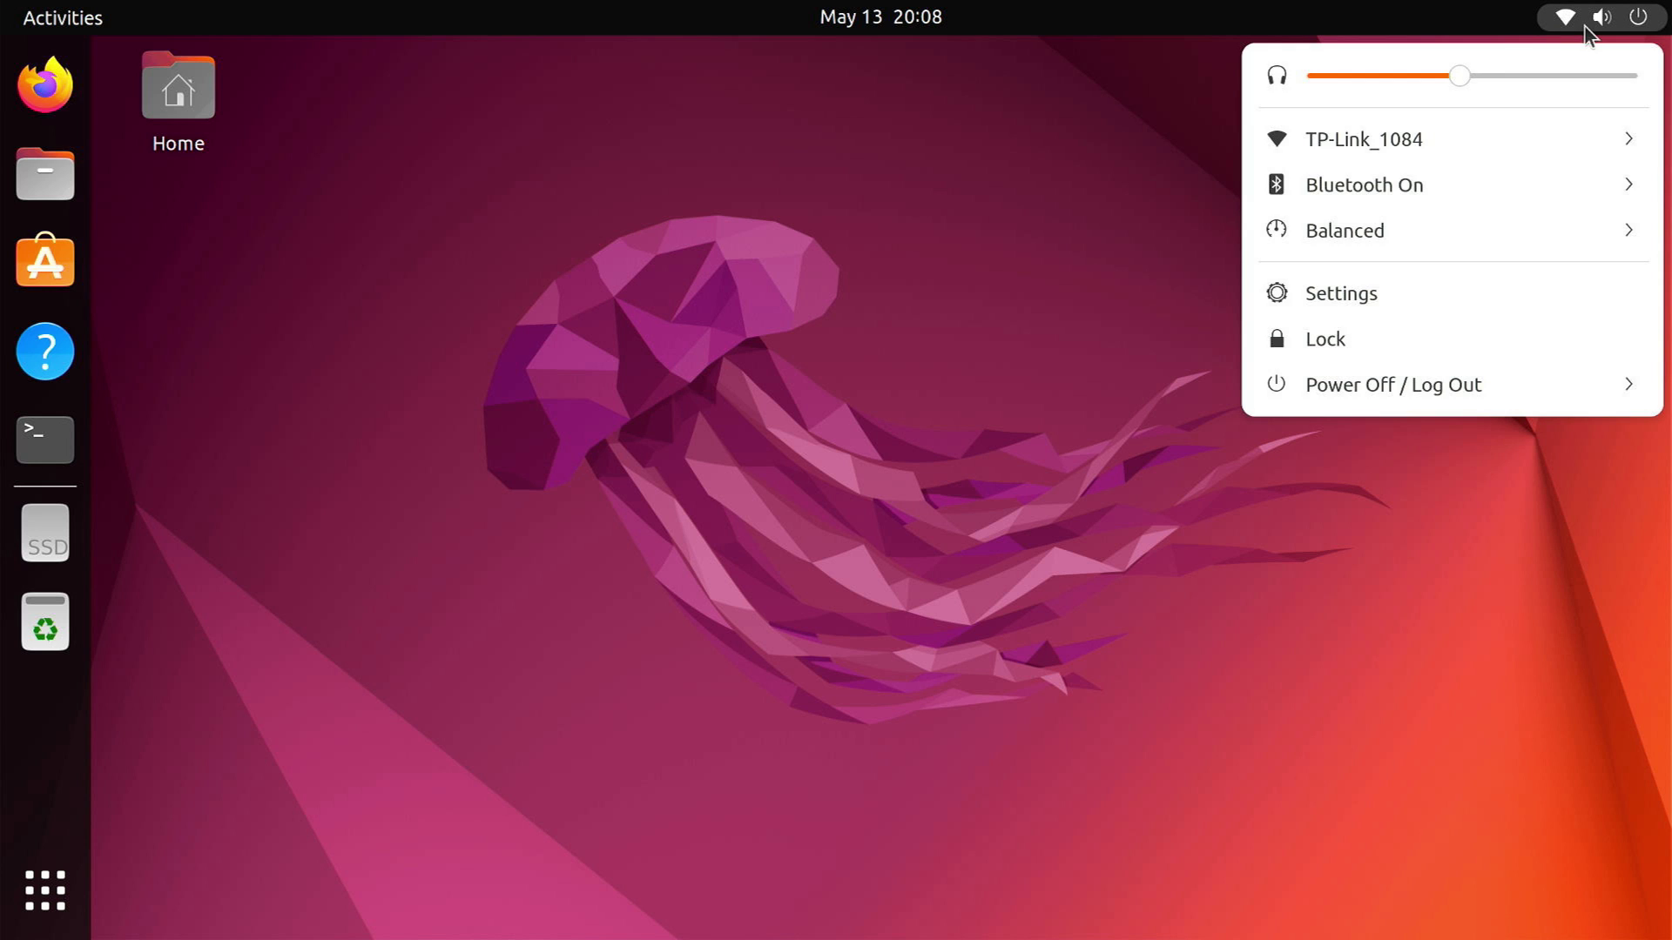
{"action": "left_click", "coordinate": [1389, 292]}
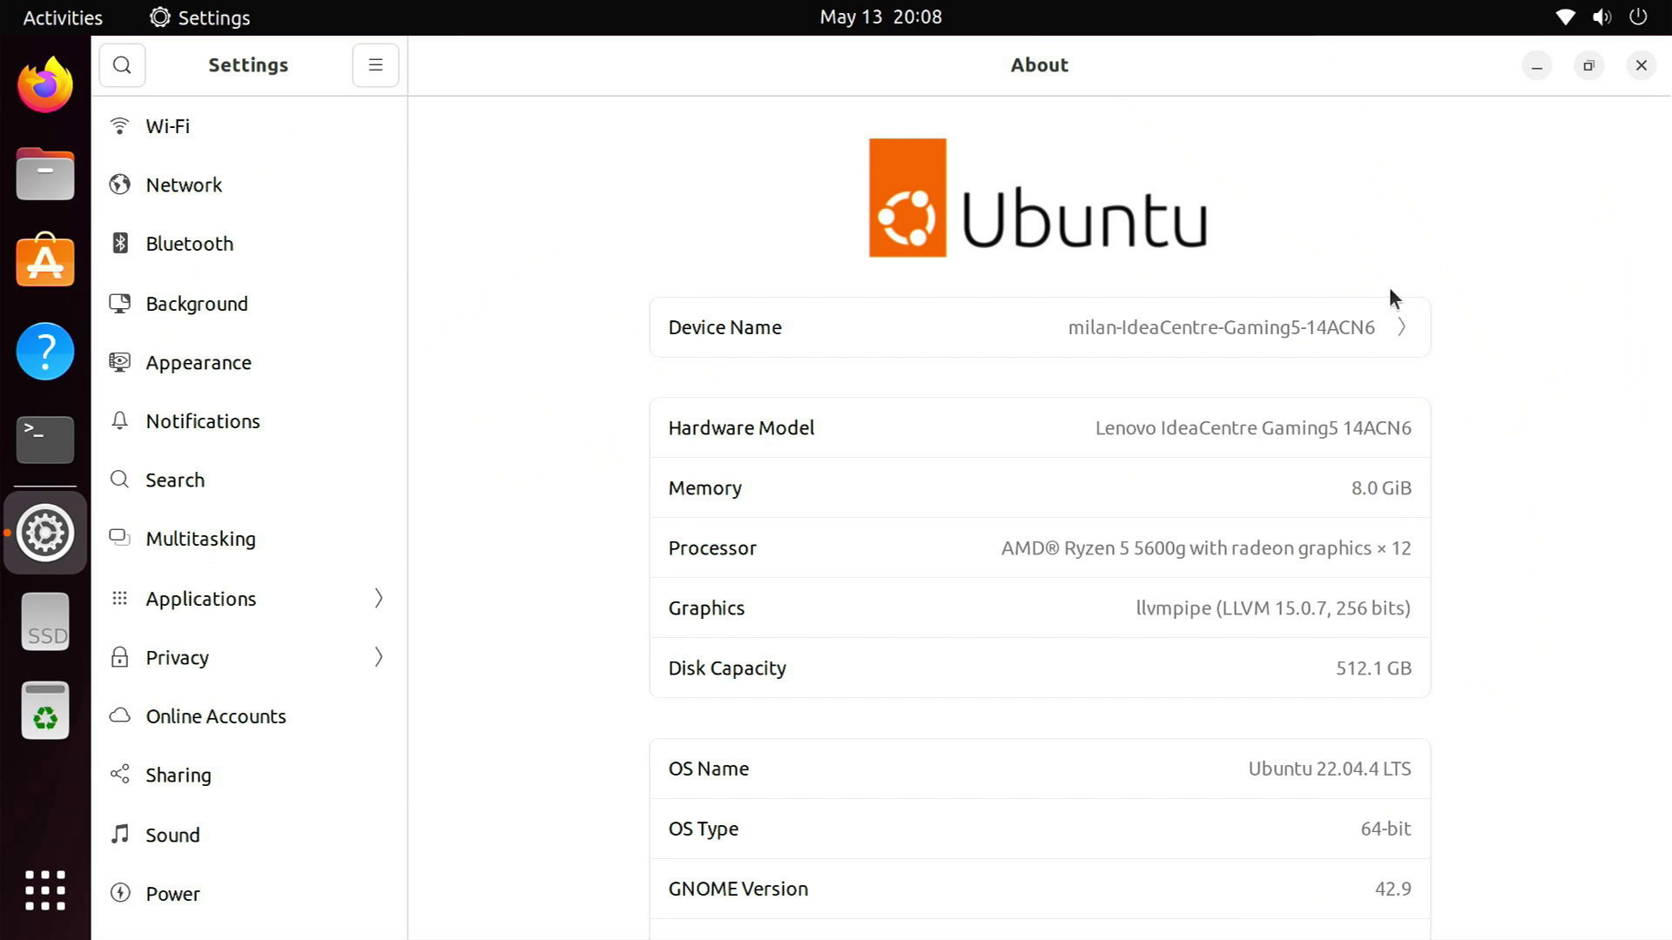
{"action": "scroll", "coordinate": [224, 798], "scroll_direction": "down", "scroll_amount": 3}
{"action": "scroll", "coordinate": [223, 789], "scroll_direction": "down", "scroll_amount": 5}
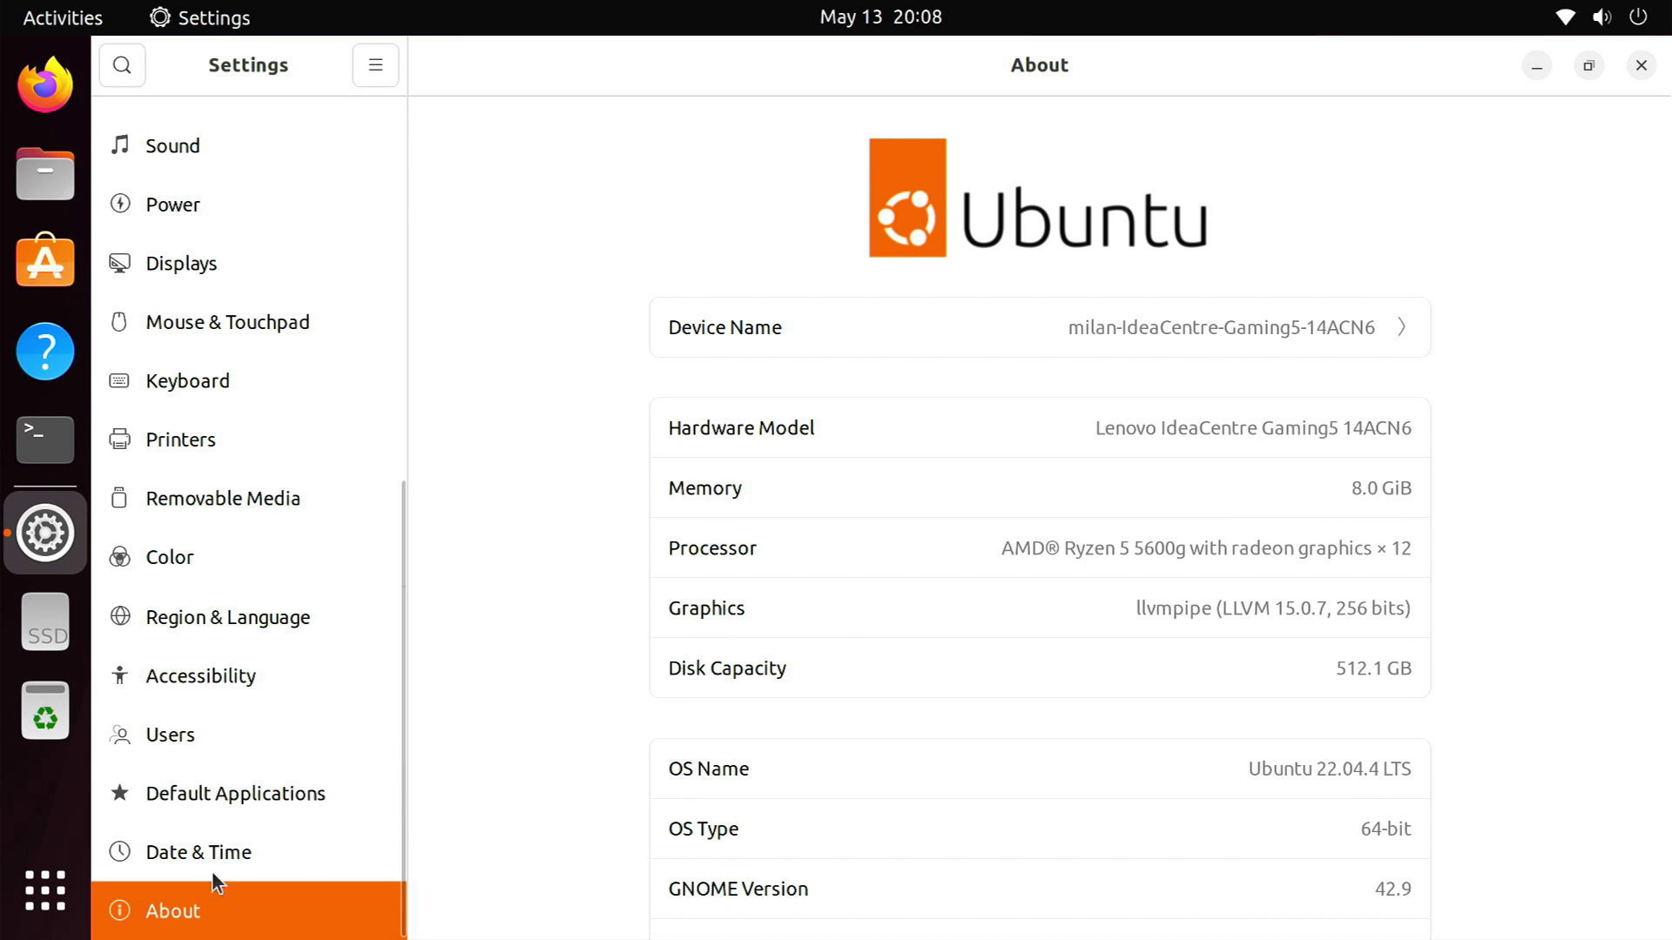
{"action": "scroll", "coordinate": [1389, 771], "scroll_direction": "down", "scroll_amount": 3}
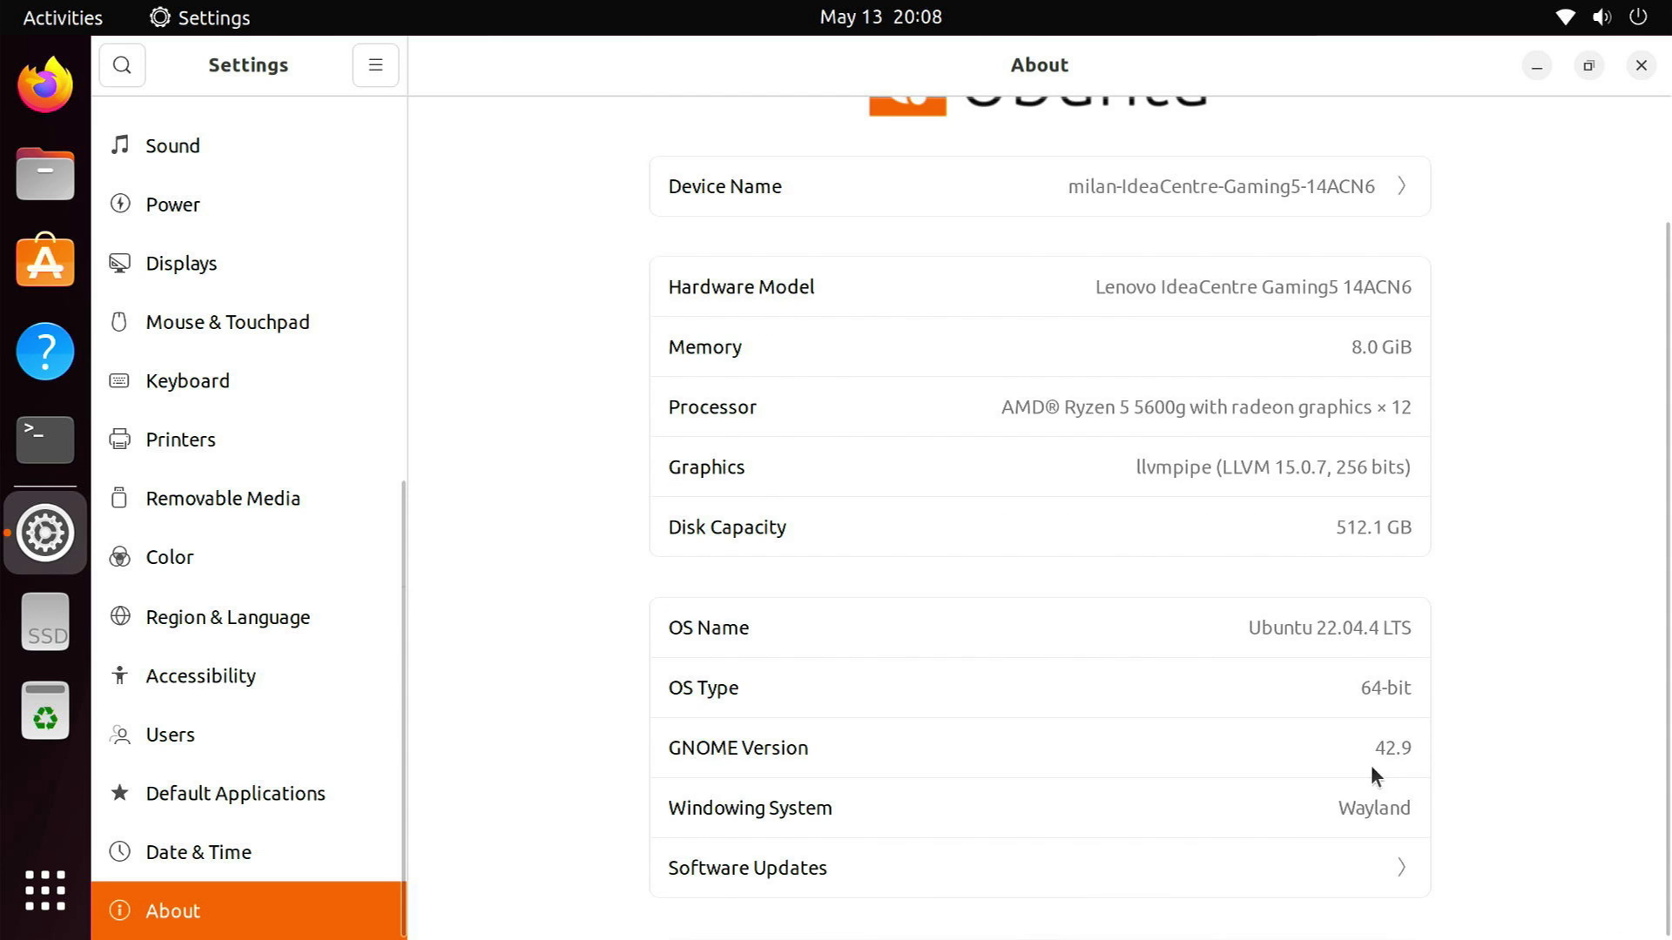
{"action": "left_click_drag", "start_coordinate": [1336, 806], "coordinate": [1437, 818]}
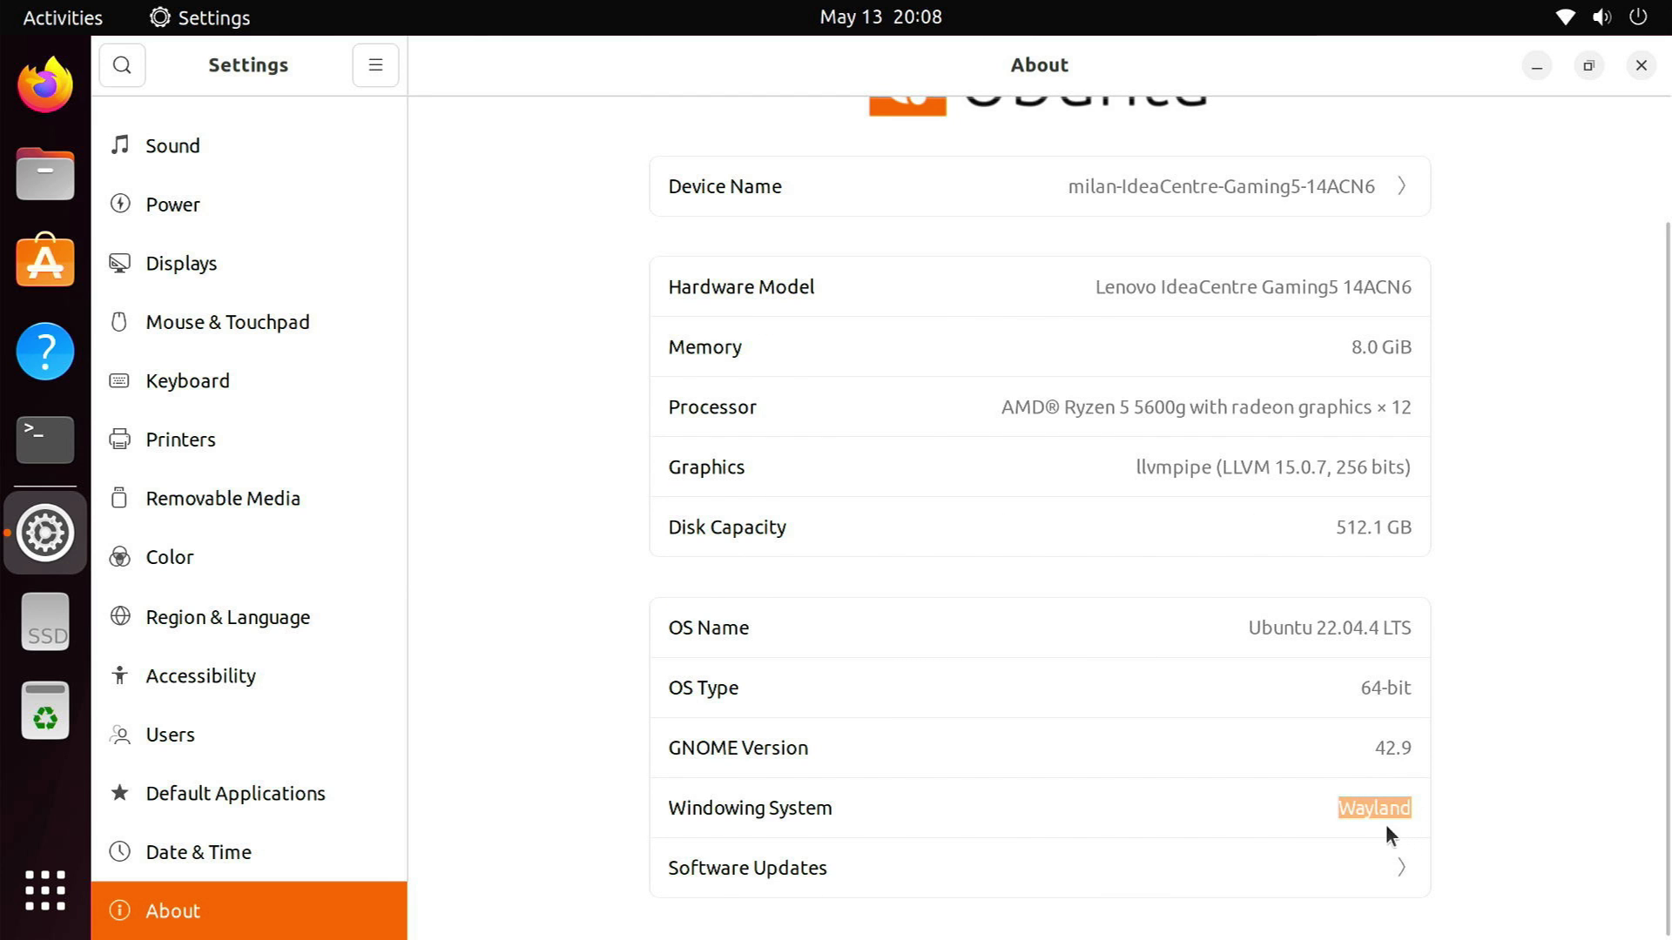
{"action": "scroll", "coordinate": [1480, 522], "scroll_direction": "up", "scroll_amount": 3}
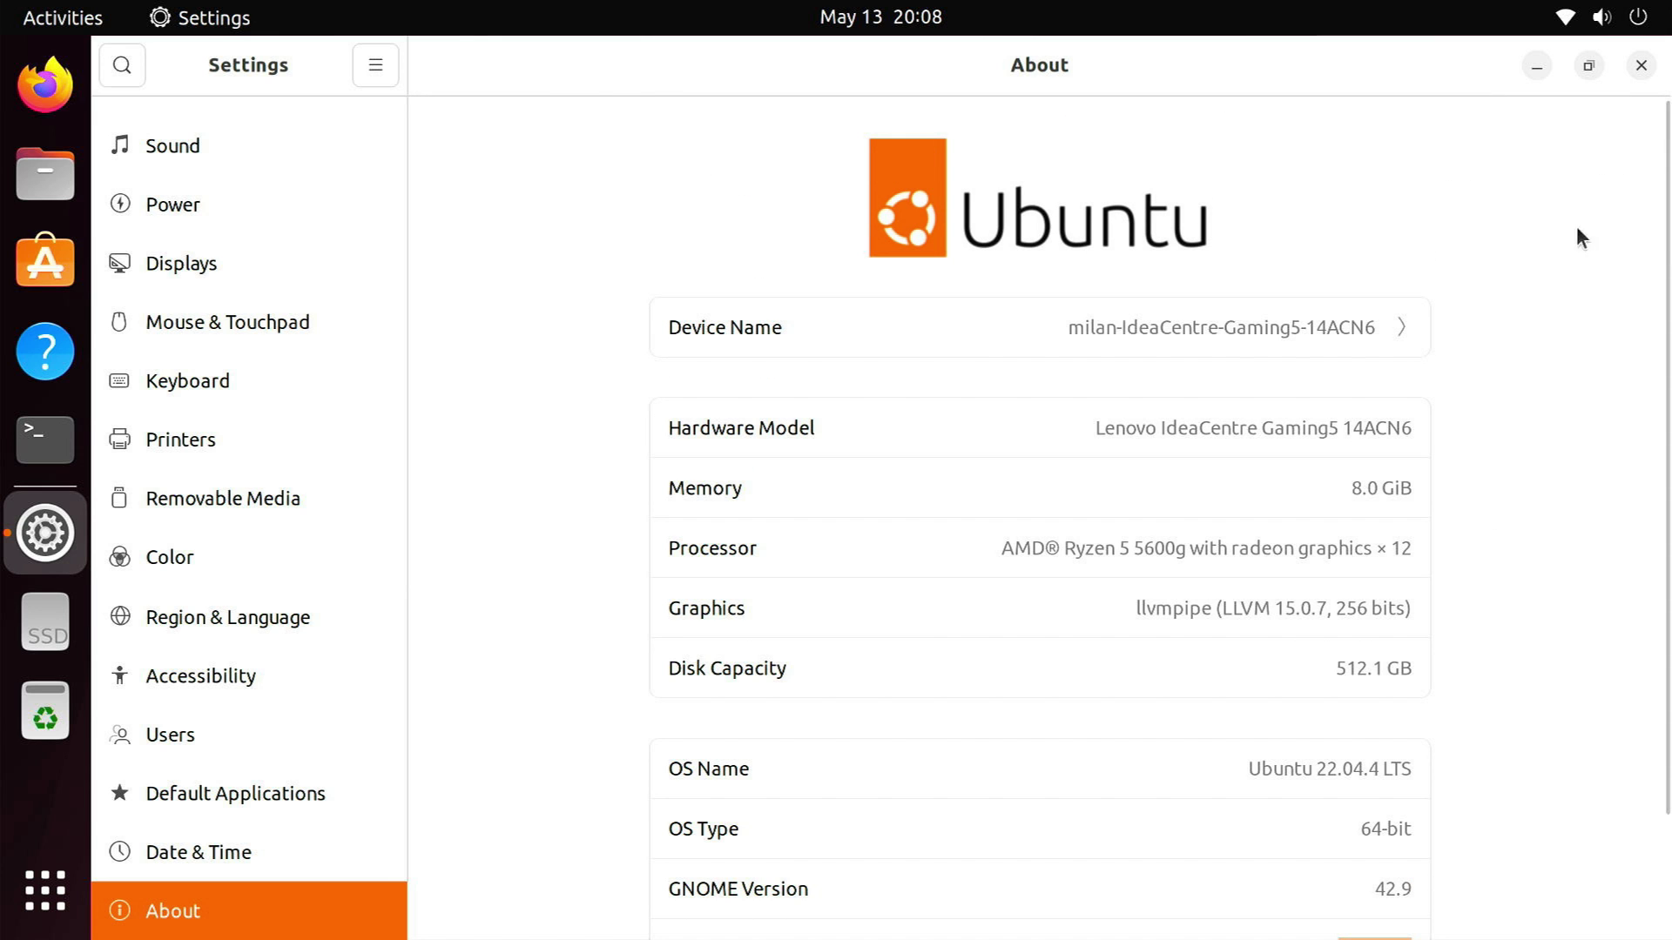
{"action": "left_click", "coordinate": [1644, 67]}
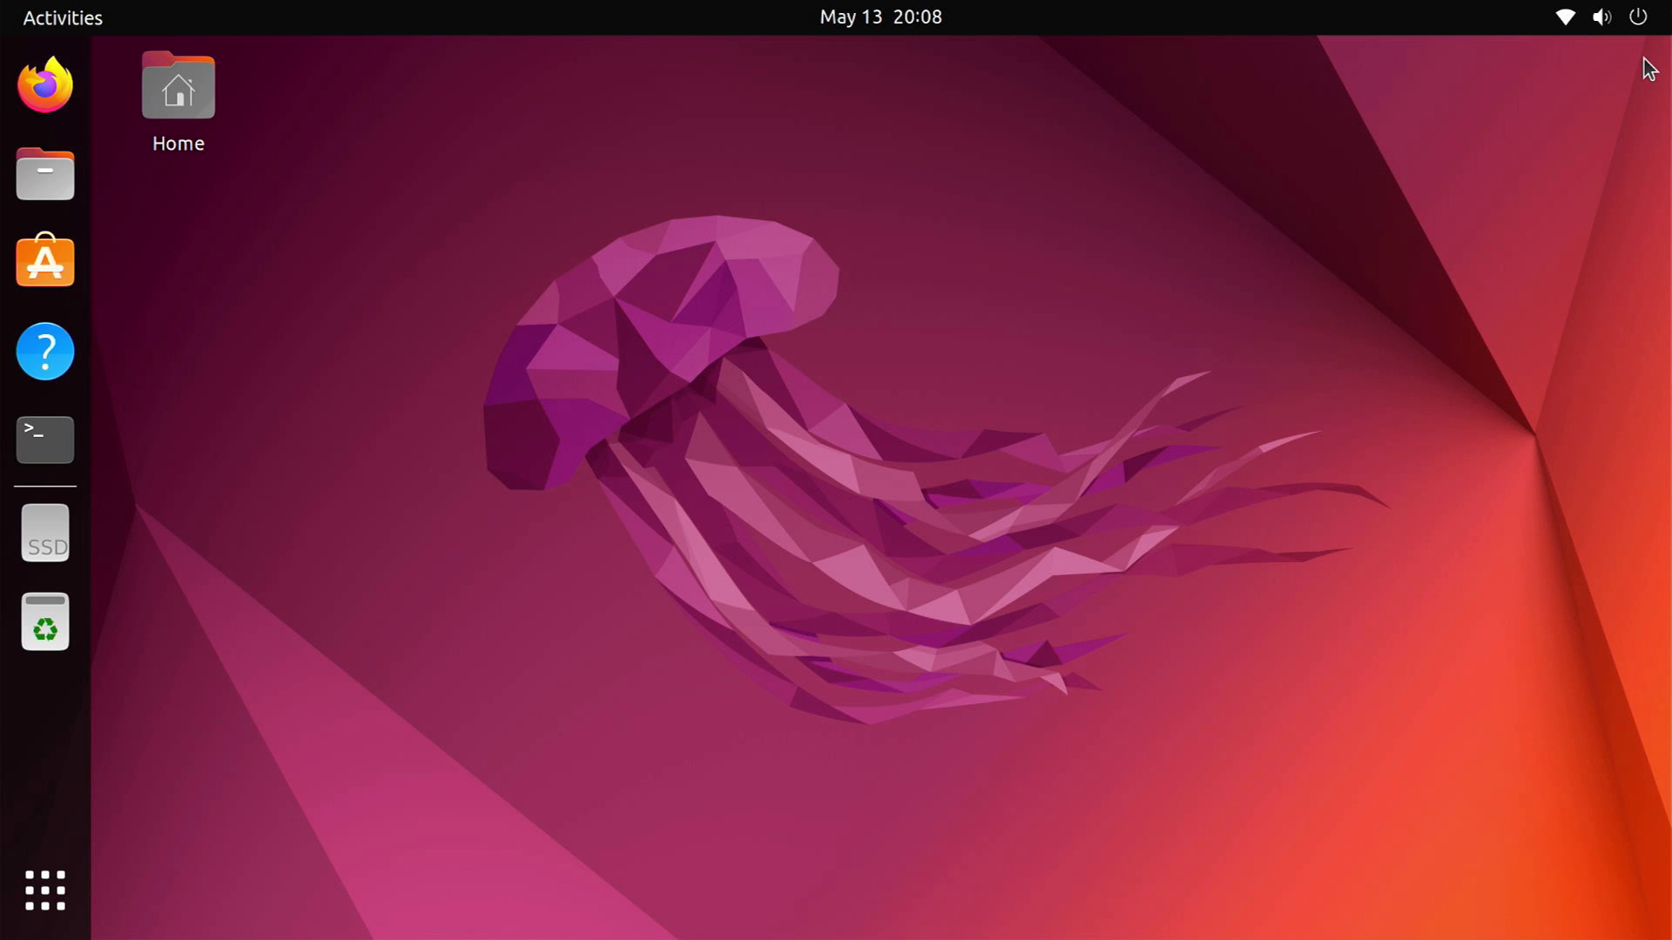
Open a widened Terminal and the commands file from Documents in a text editor
{"action": "left_click", "coordinate": [54, 439]}
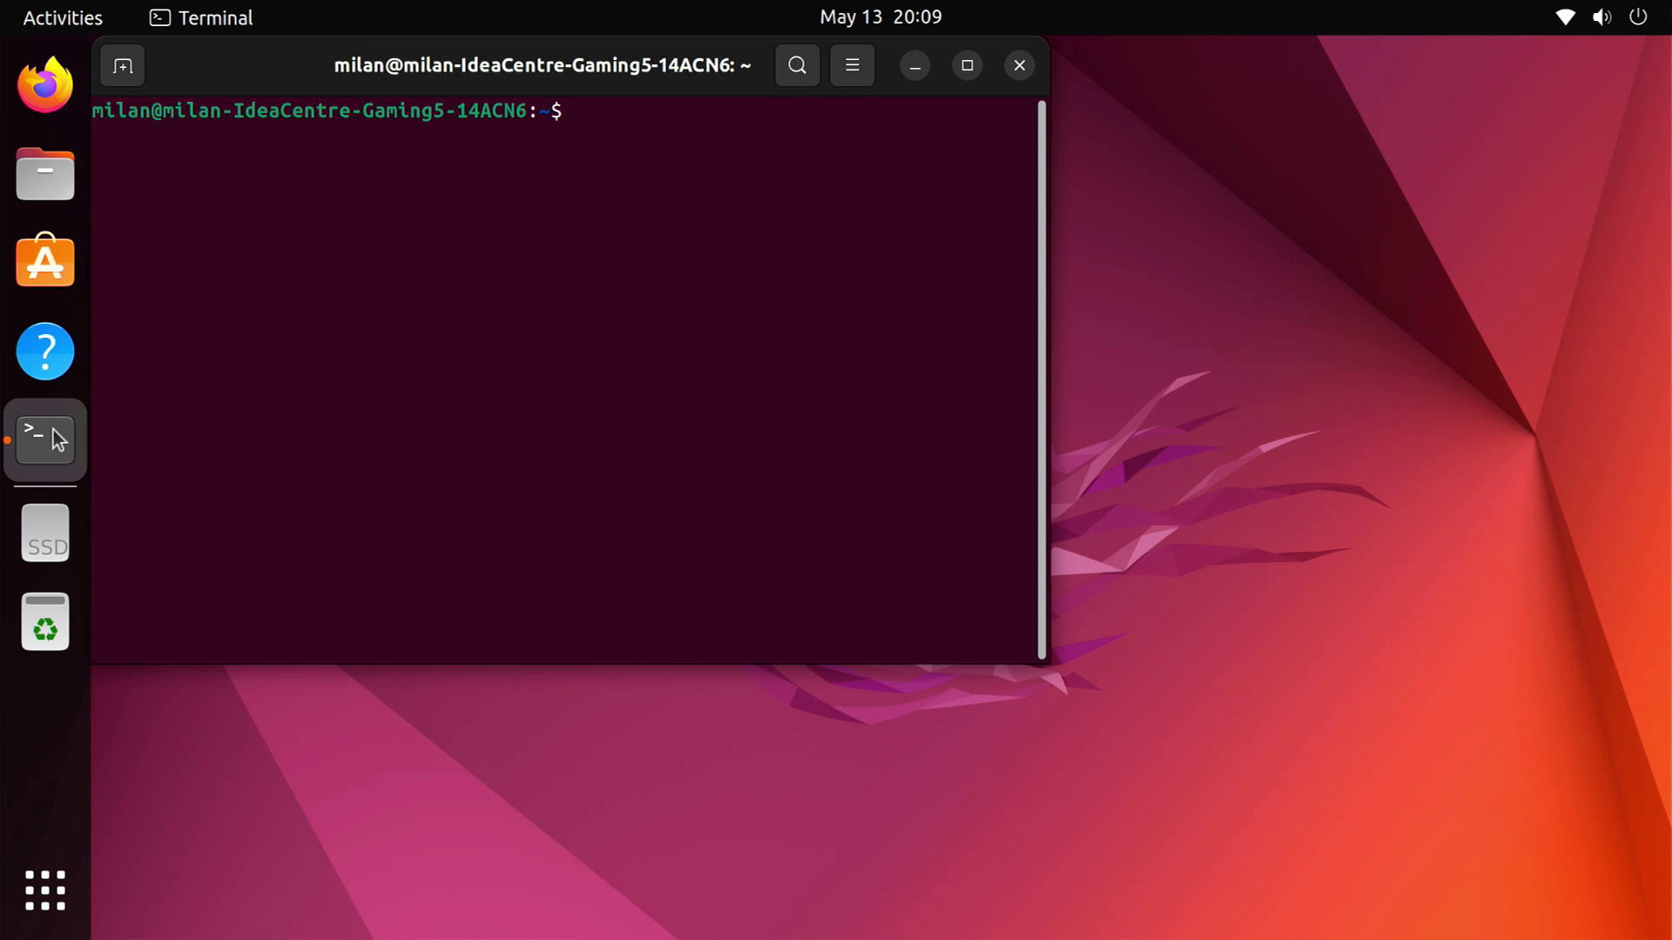
{"action": "left_click_drag", "start_coordinate": [1050, 296], "coordinate": [1163, 299]}
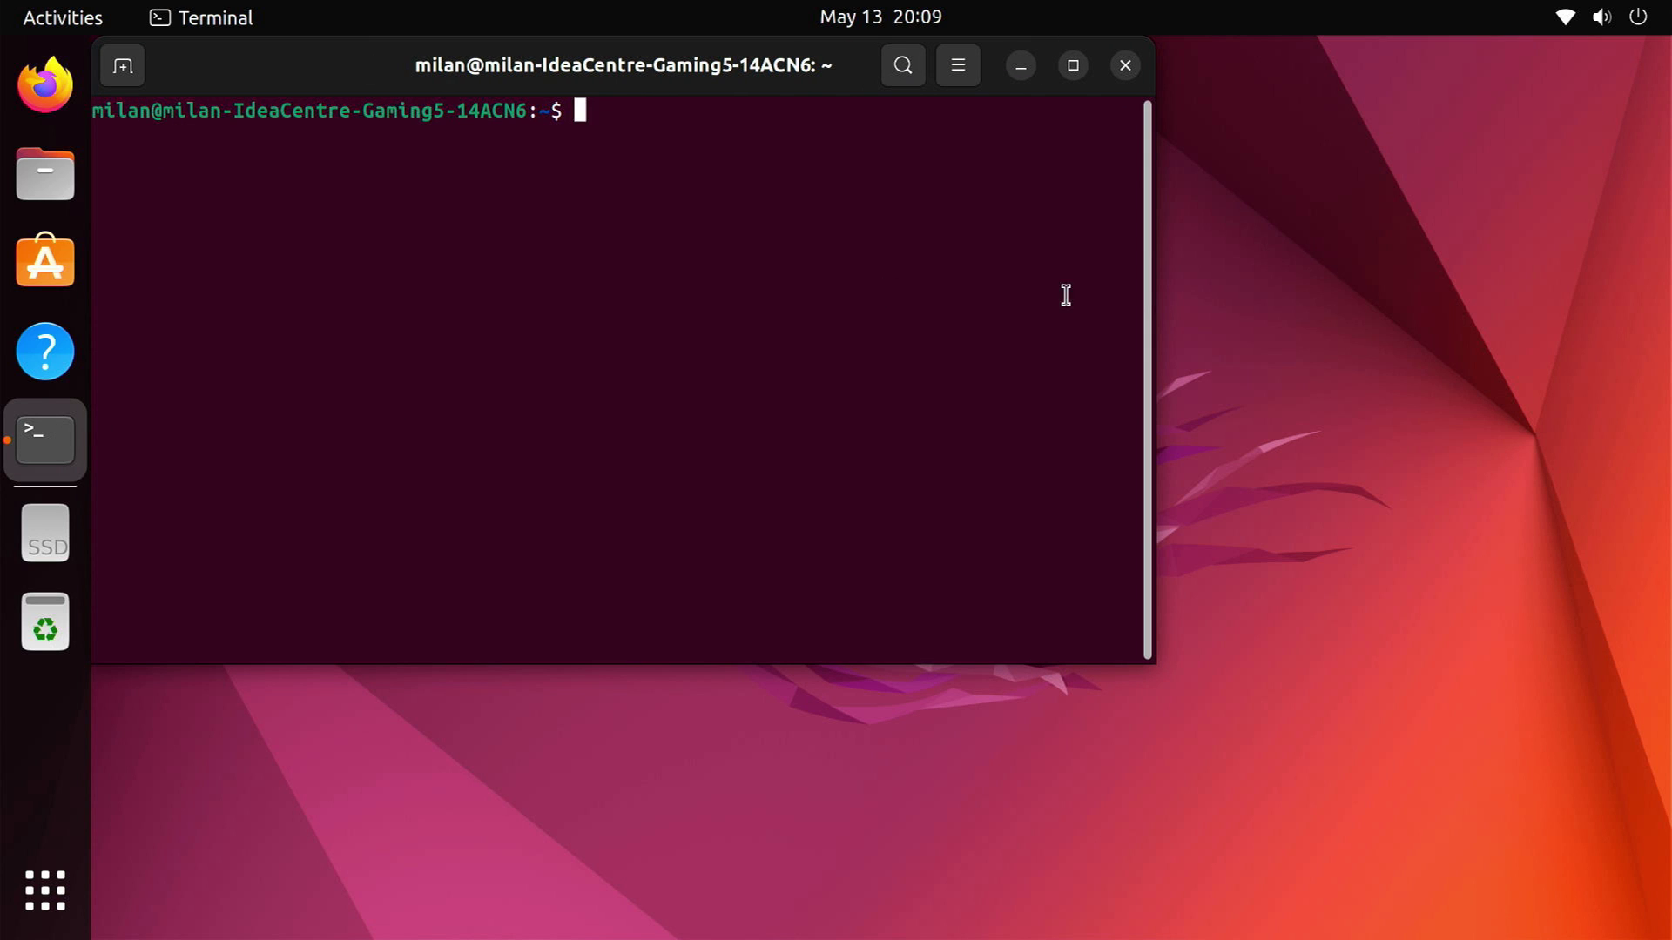
{"action": "left_click", "coordinate": [48, 170]}
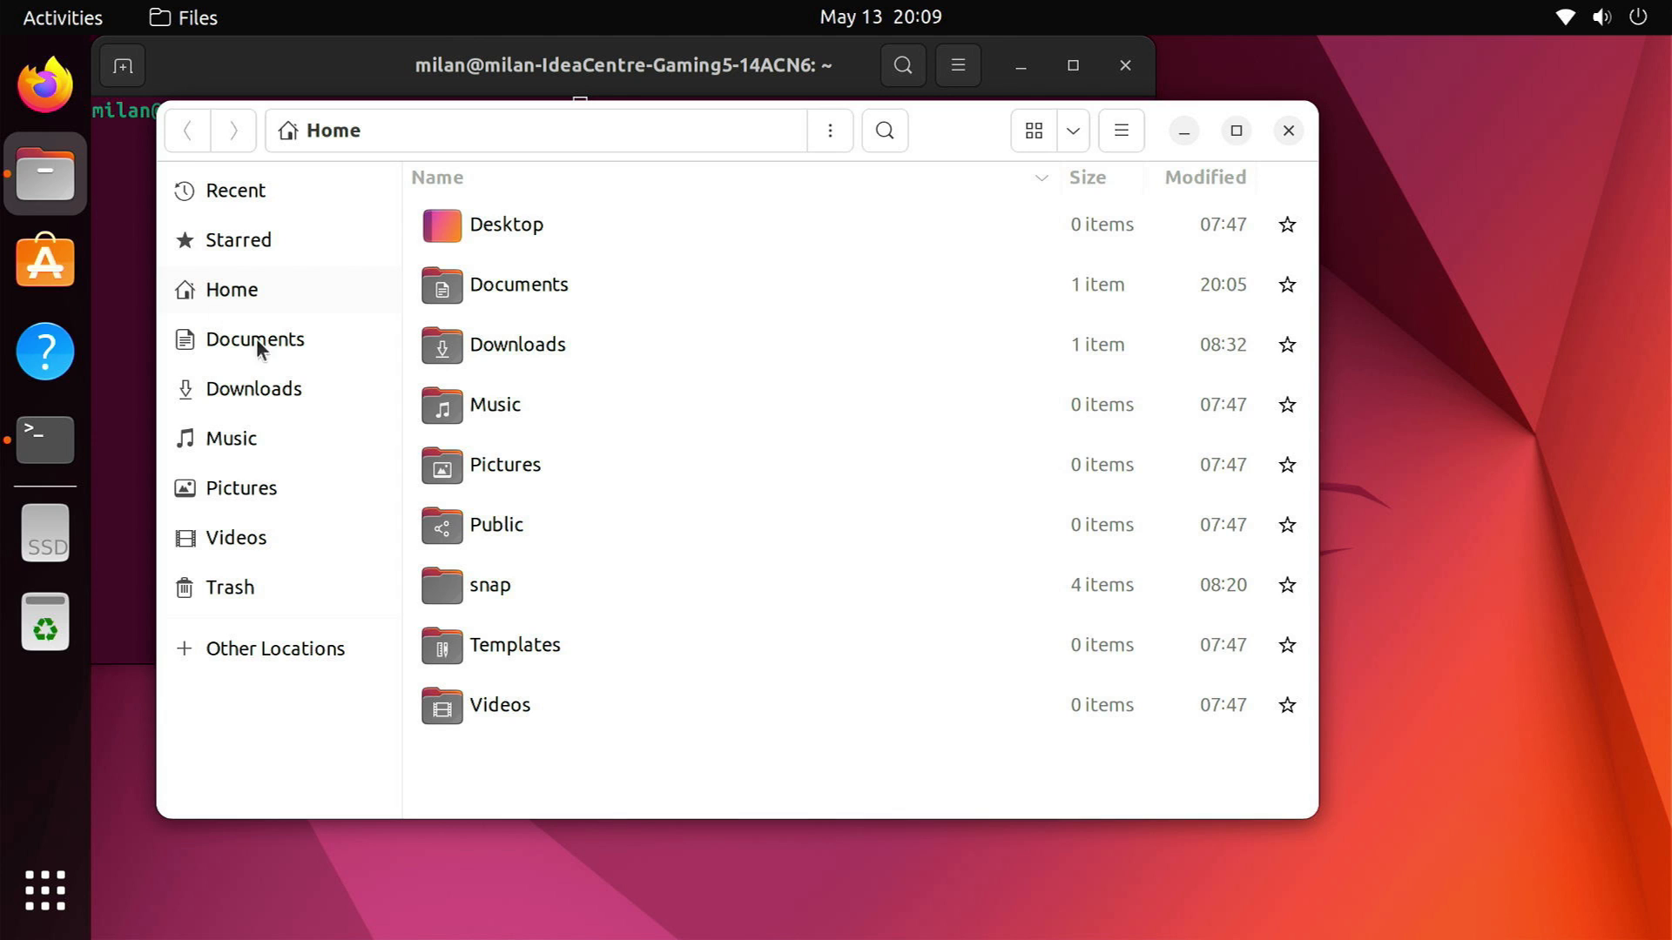
{"action": "left_click", "coordinate": [259, 342]}
{"action": "double_click", "coordinate": [511, 233]}
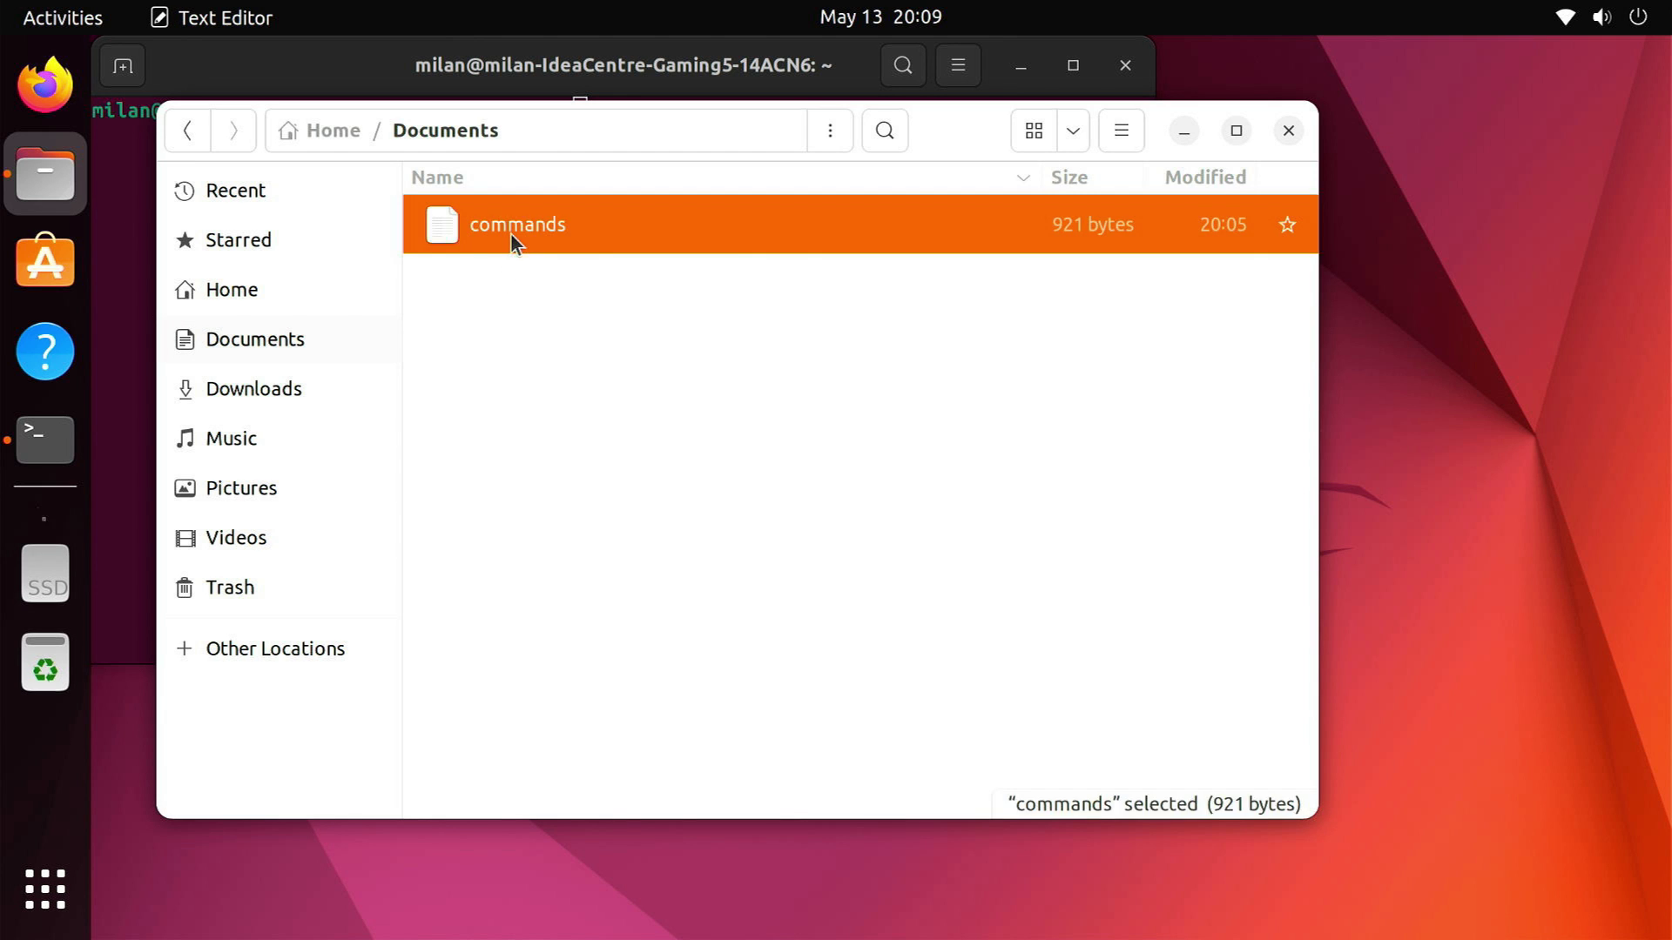
{"action": "left_click", "coordinate": [1289, 131]}
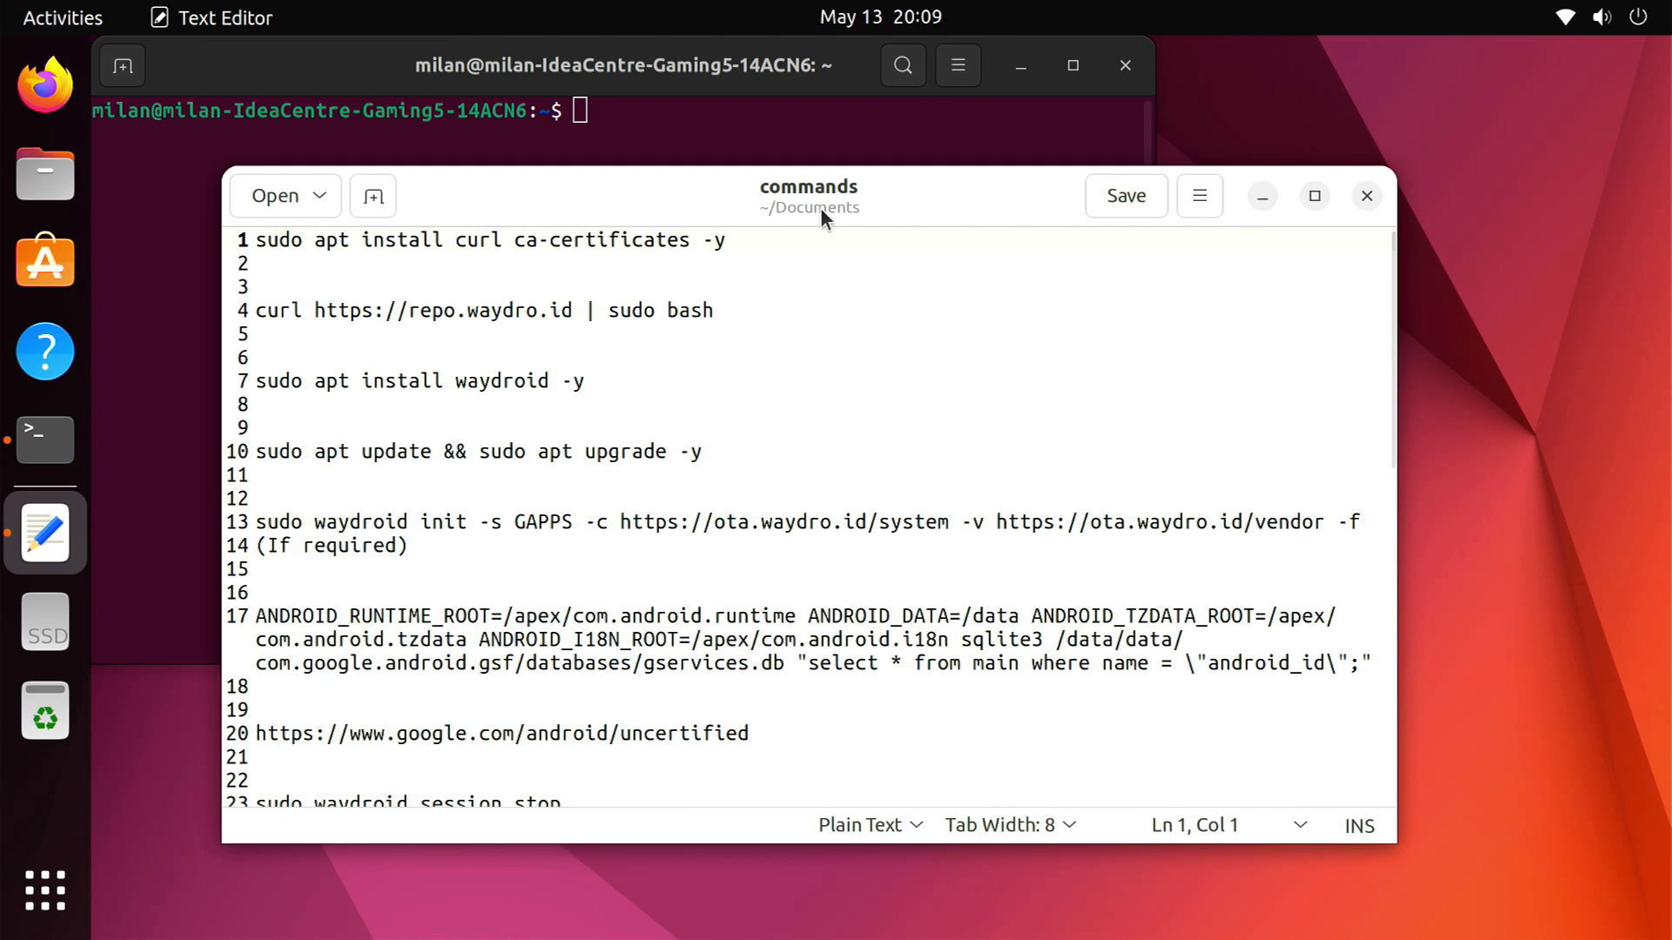
{"action": "left_click_drag", "start_coordinate": [823, 216], "coordinate": [1097, 310]}
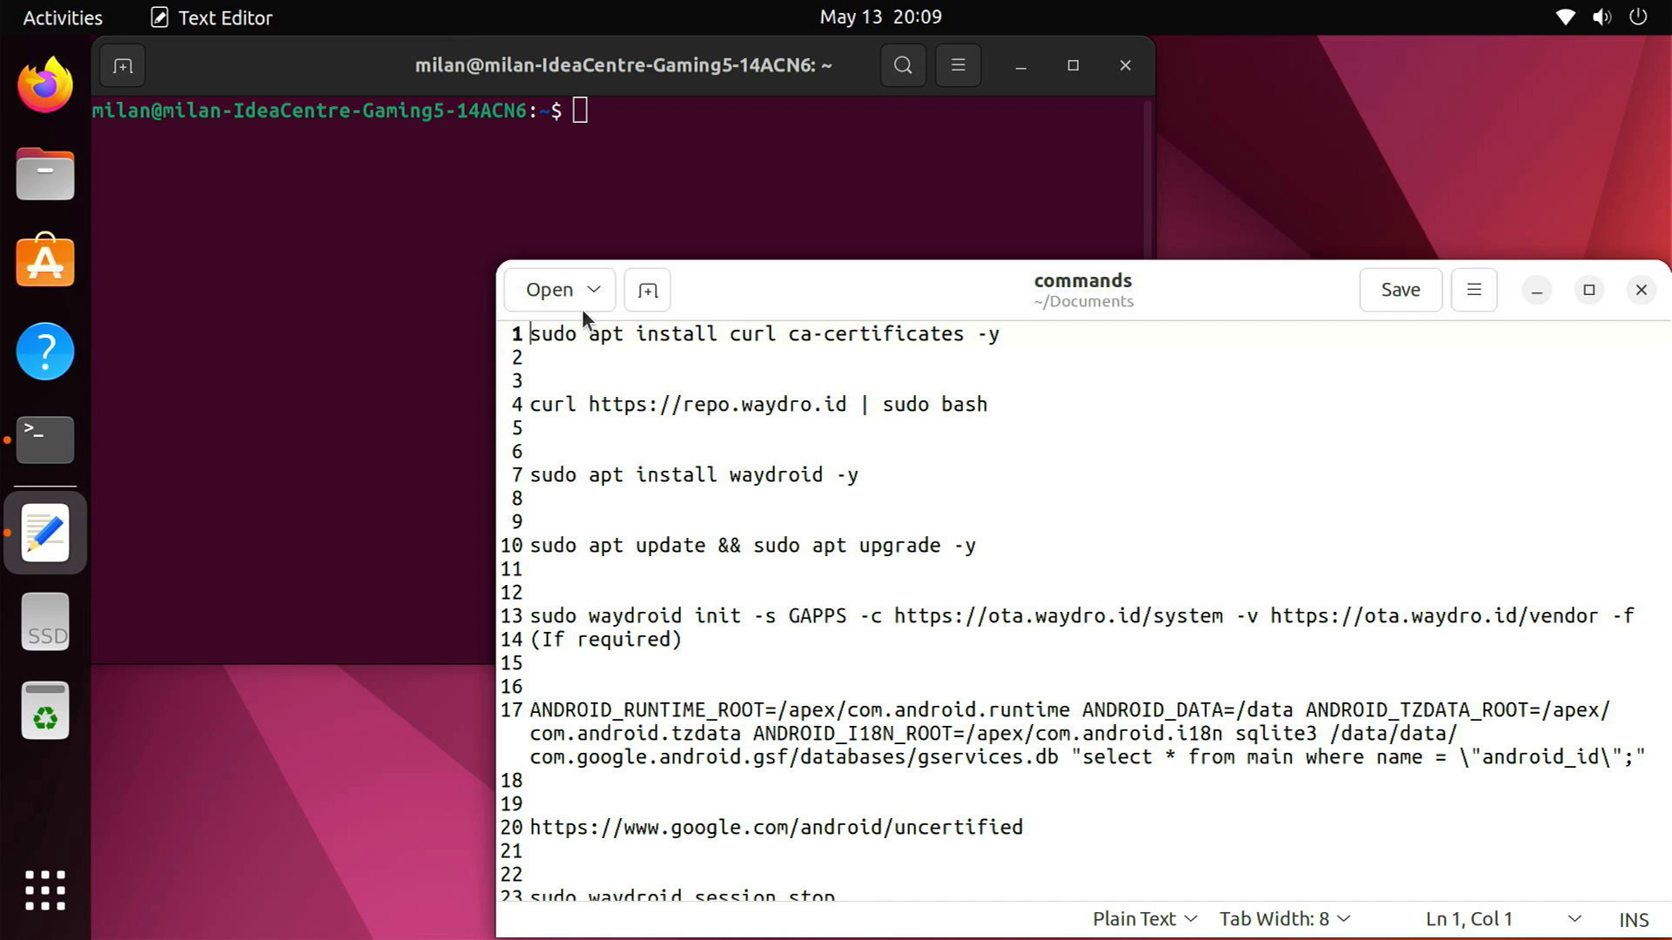
Run 'sudo apt install curl ca-certificates -y' with the sudo password
{"action": "left_click_drag", "start_coordinate": [530, 335], "coordinate": [1026, 341]}
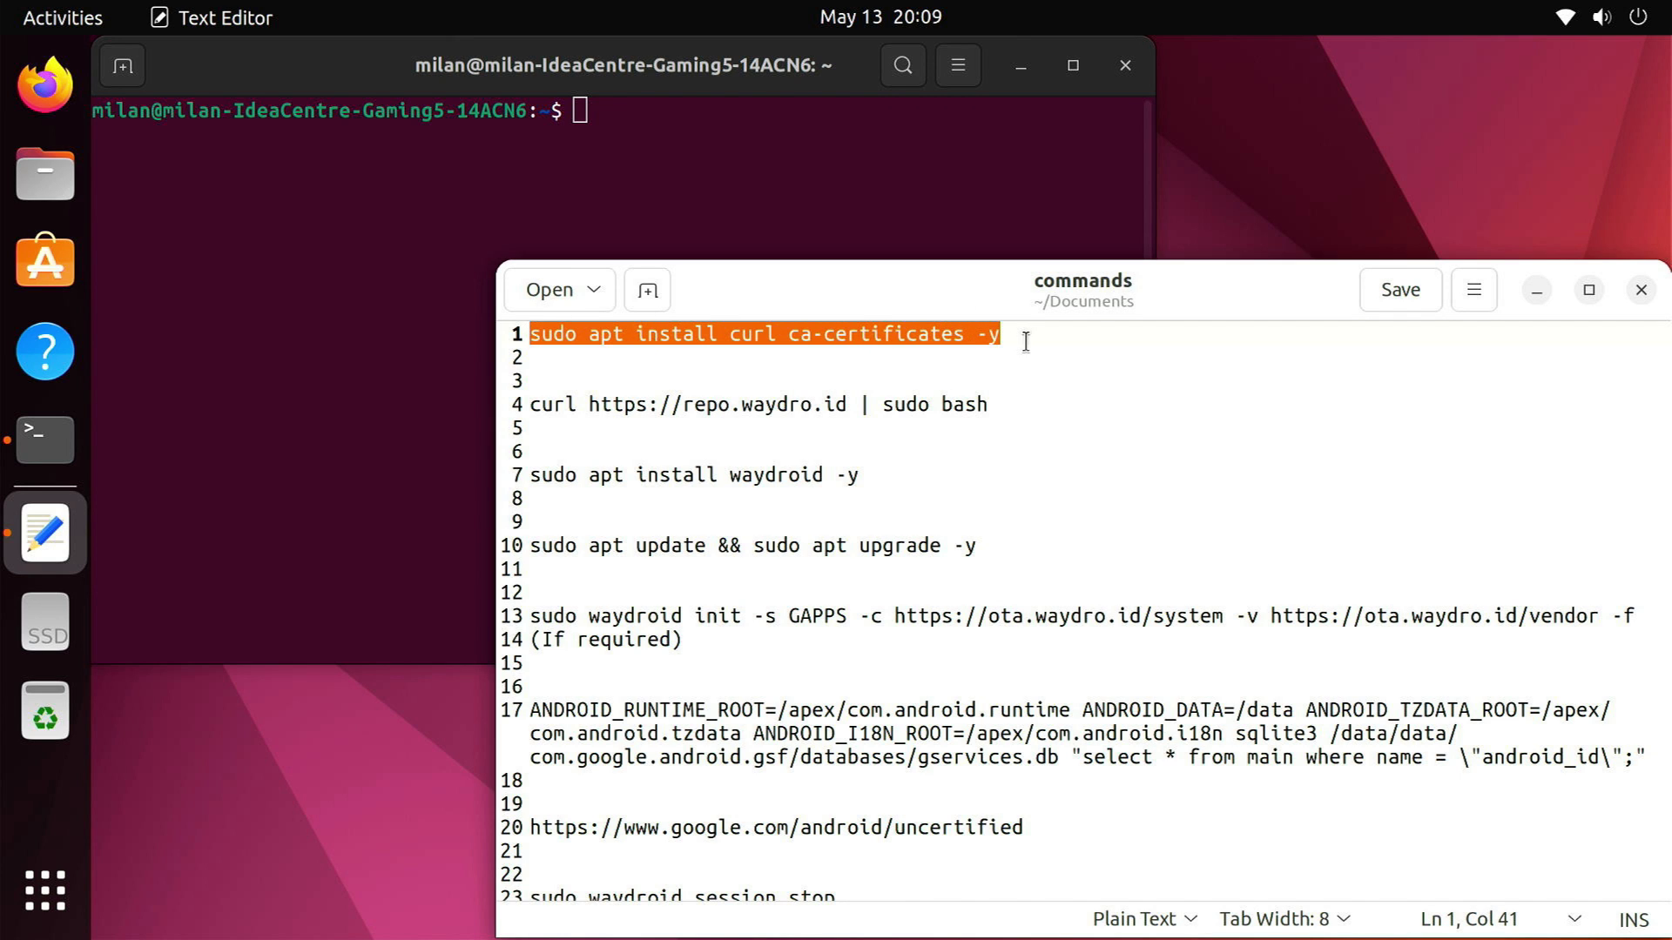
{"action": "right_click", "coordinate": [654, 138]}
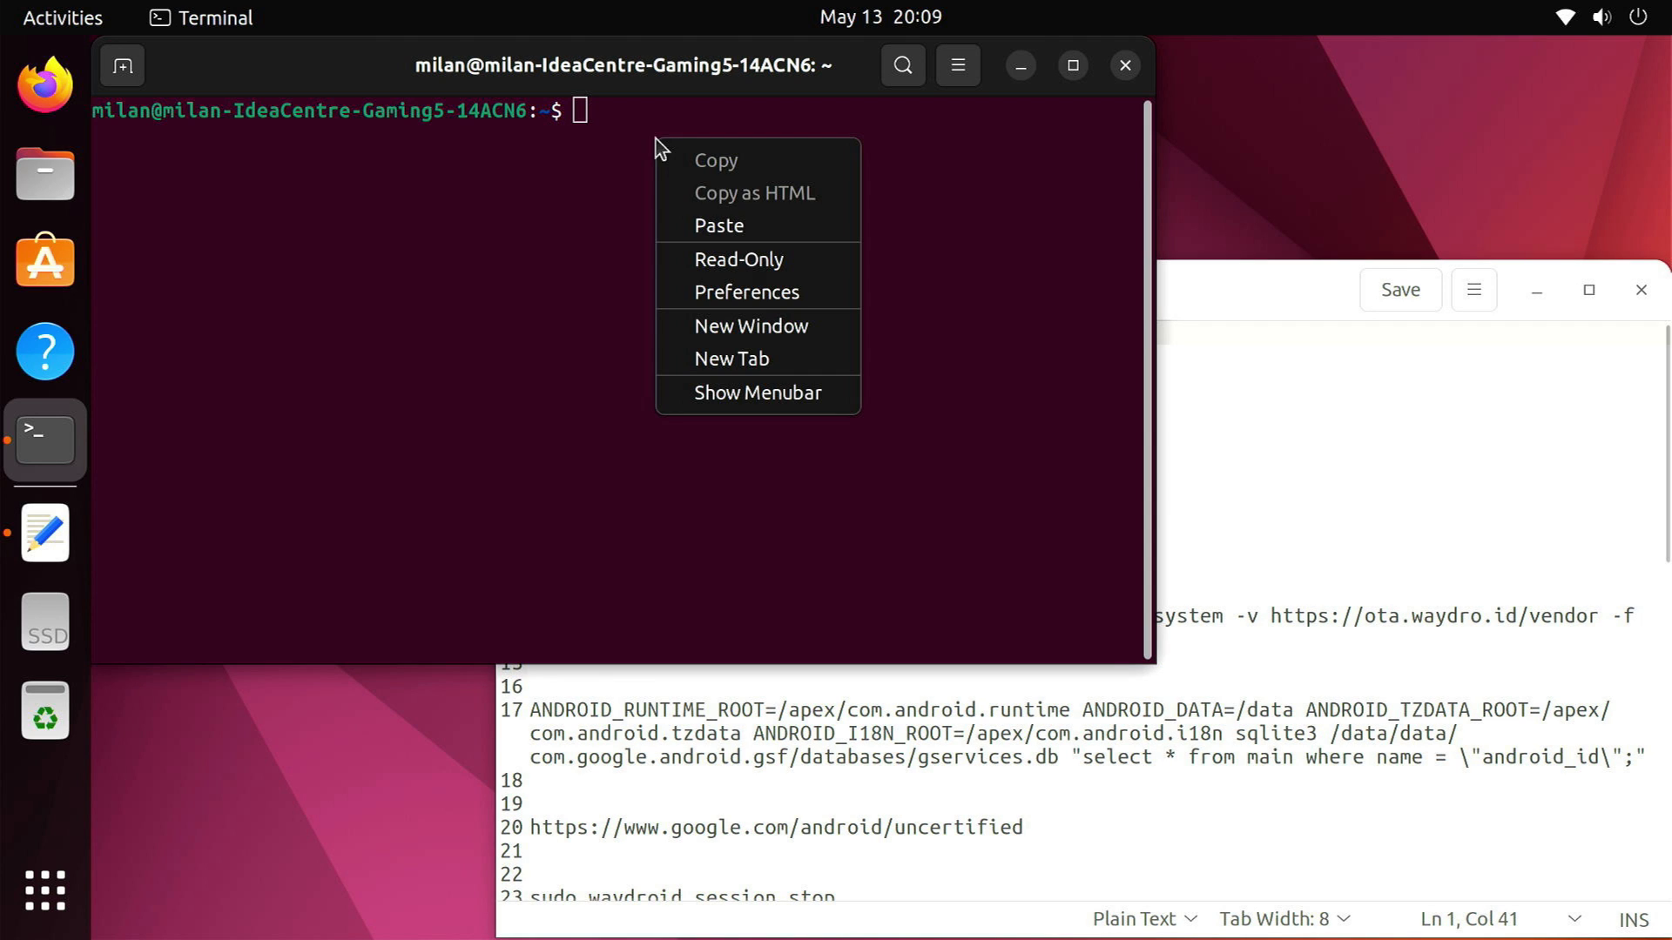
{"action": "left_click", "coordinate": [719, 222]}
{"action": "key", "text": "Return"}
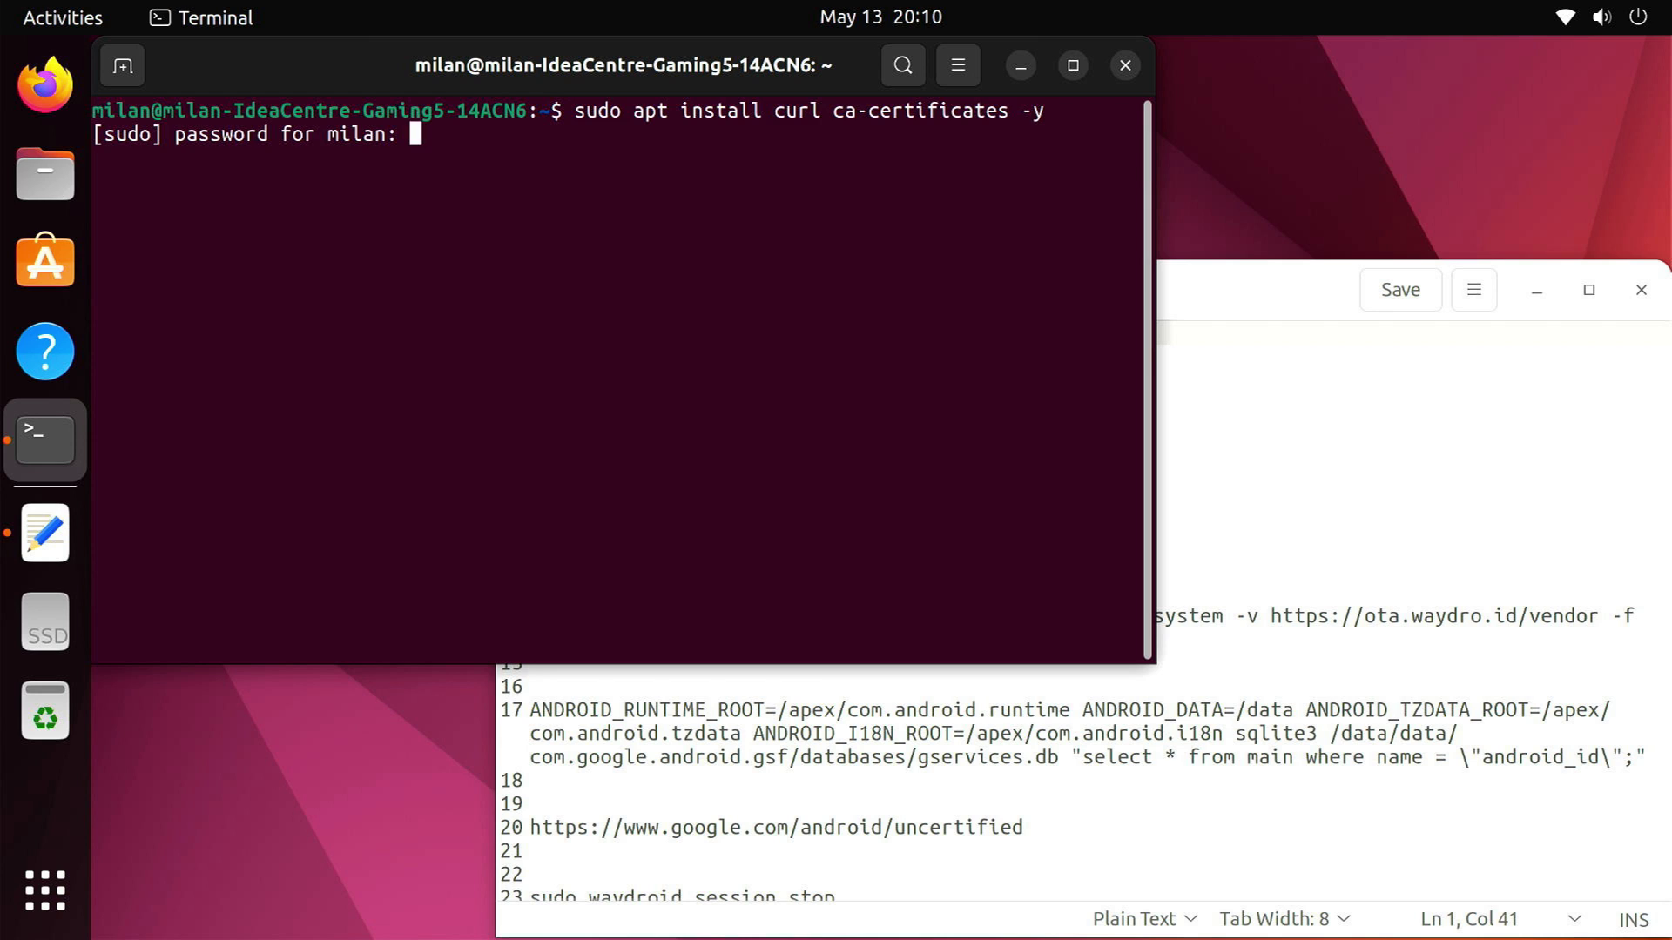
{"action": "key", "text": "Return"}
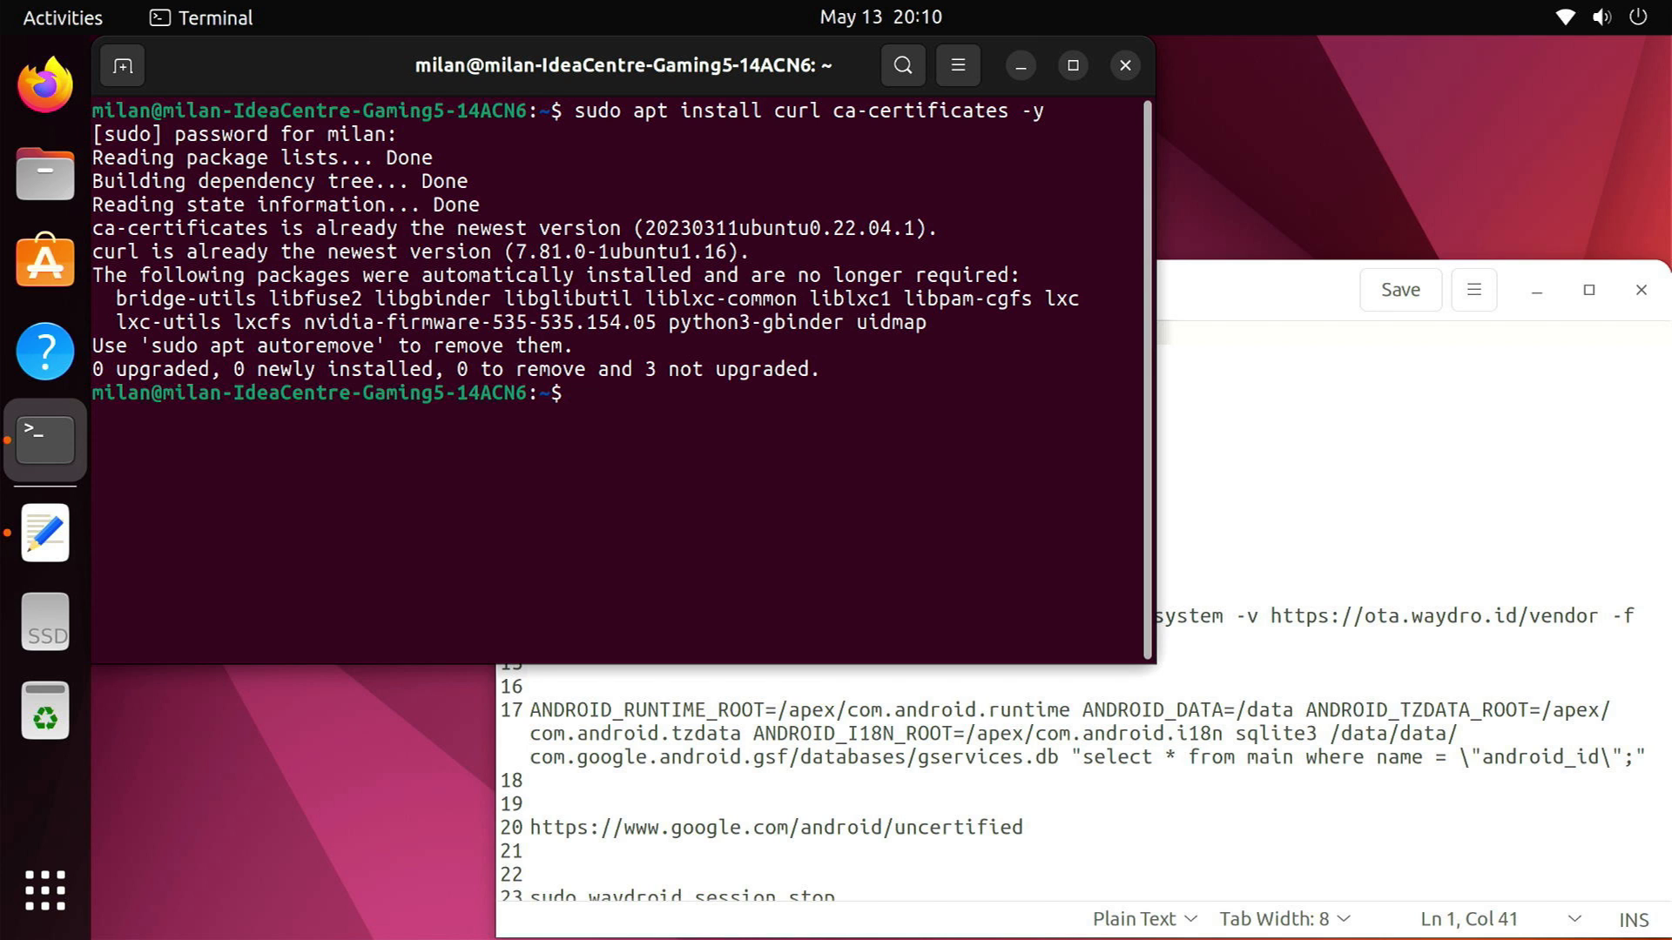
{"action": "left_click", "coordinate": [897, 685]}
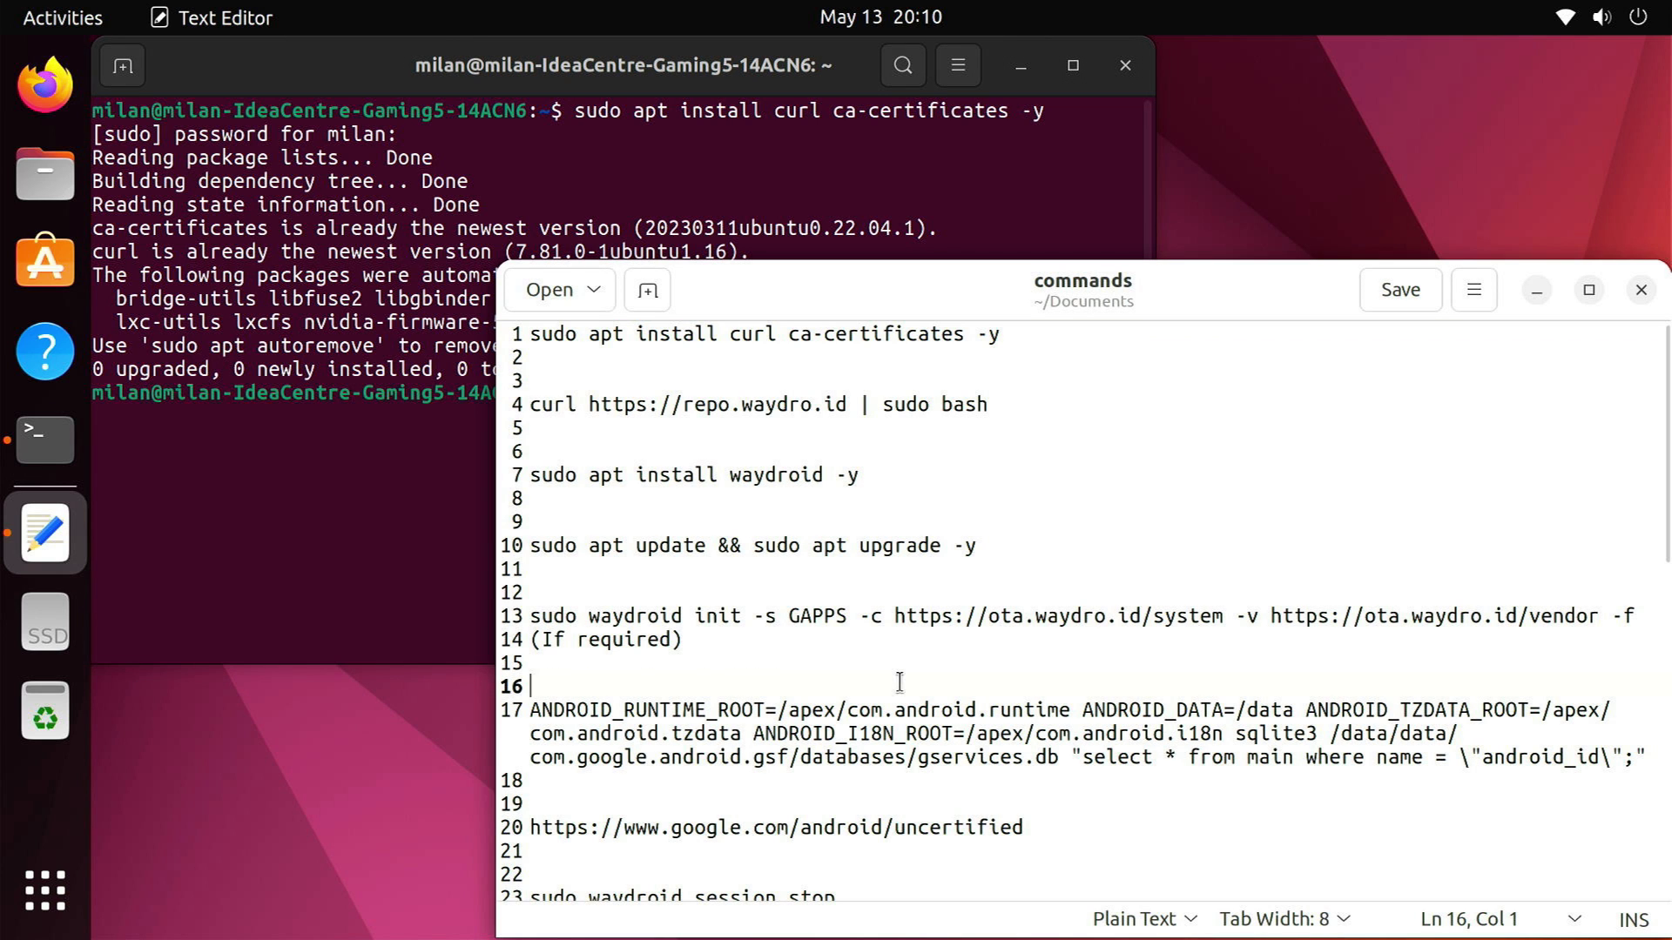
{"action": "left_click_drag", "start_coordinate": [530, 408], "coordinate": [996, 414]}
{"action": "left_click", "coordinate": [349, 459]}
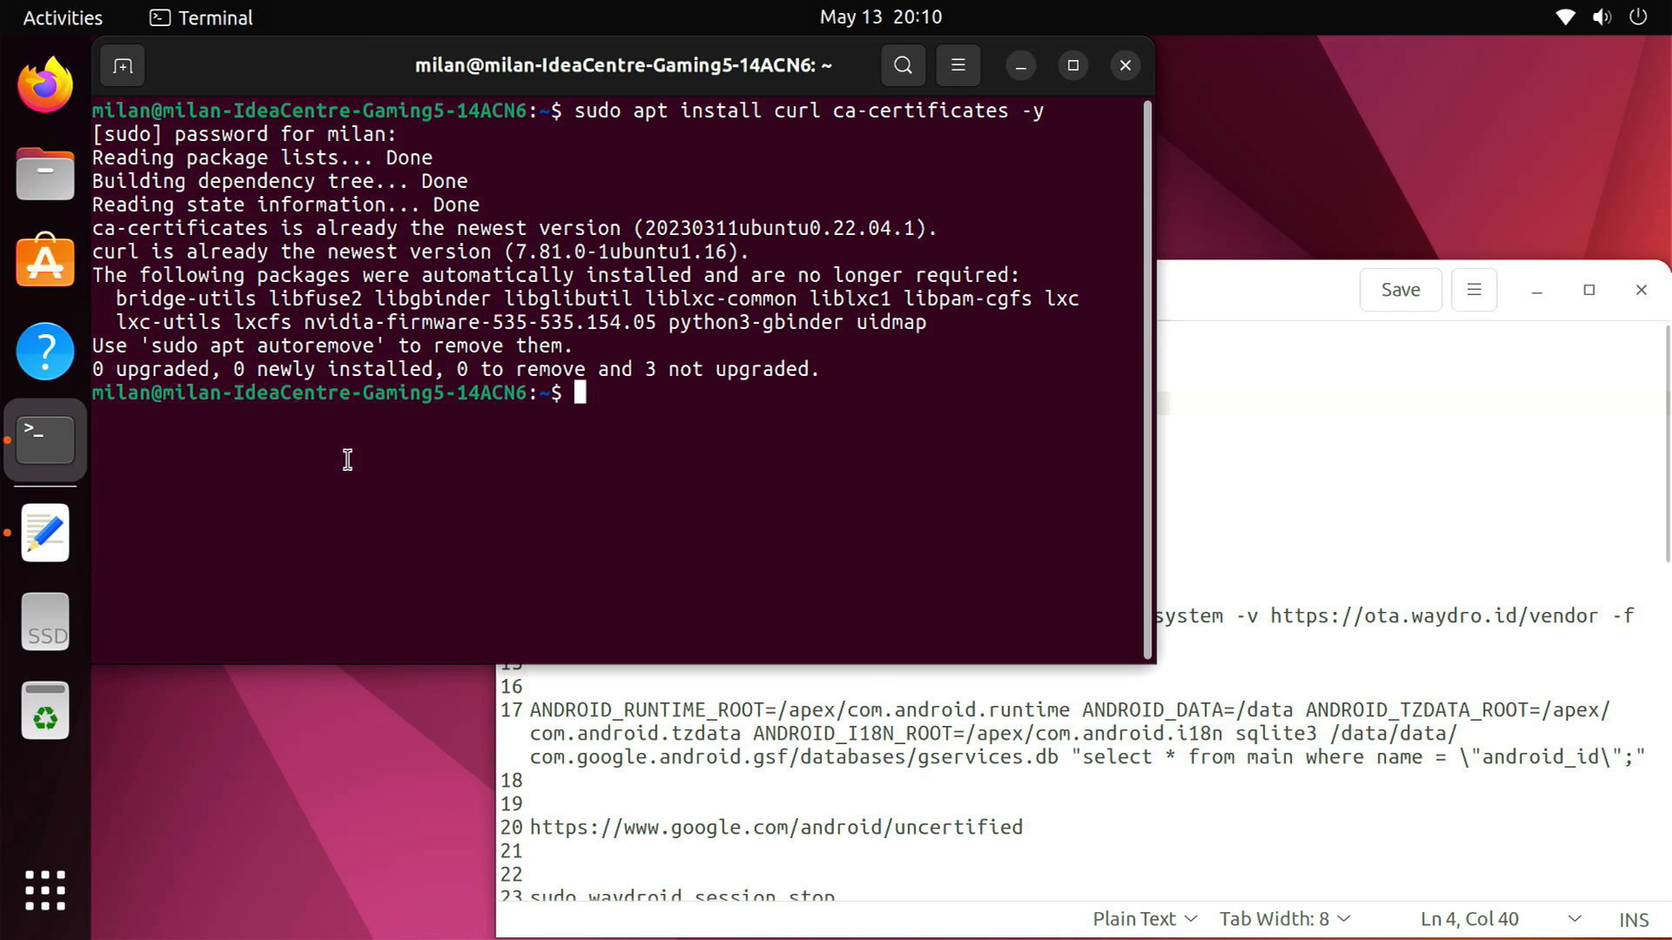
{"action": "right_click", "coordinate": [669, 425]}
{"action": "left_click", "coordinate": [736, 516]}
{"action": "key", "text": "Return"}
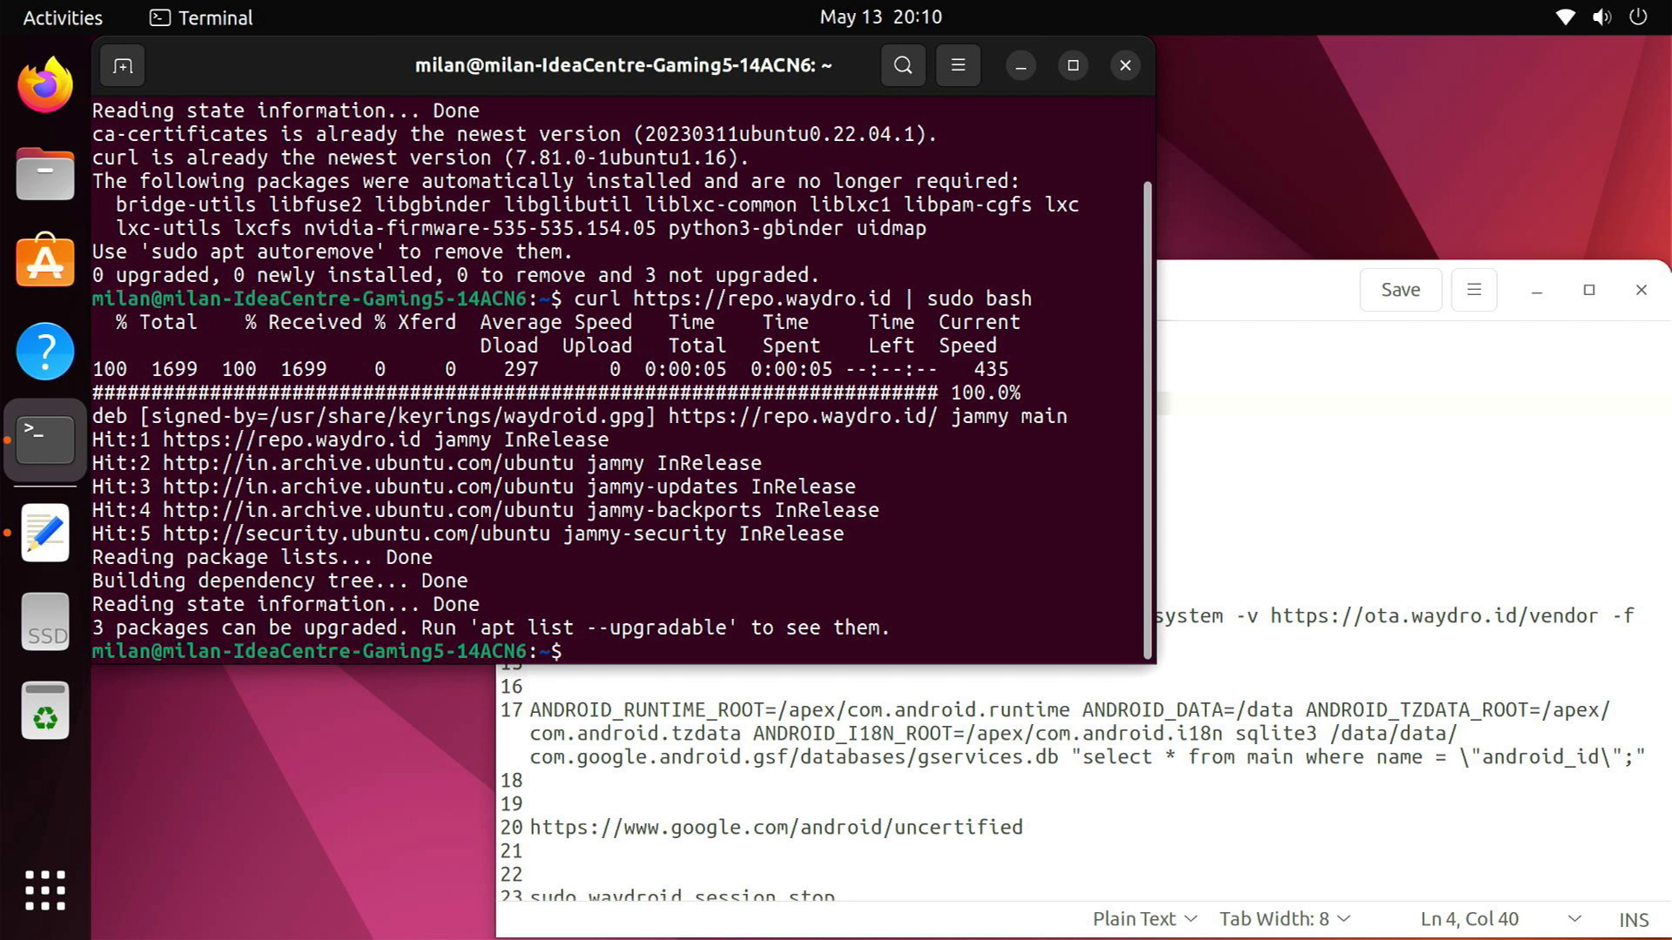
Copy and run 'sudo apt install waydroid -y' from the commands file
{"action": "left_click", "coordinate": [824, 710]}
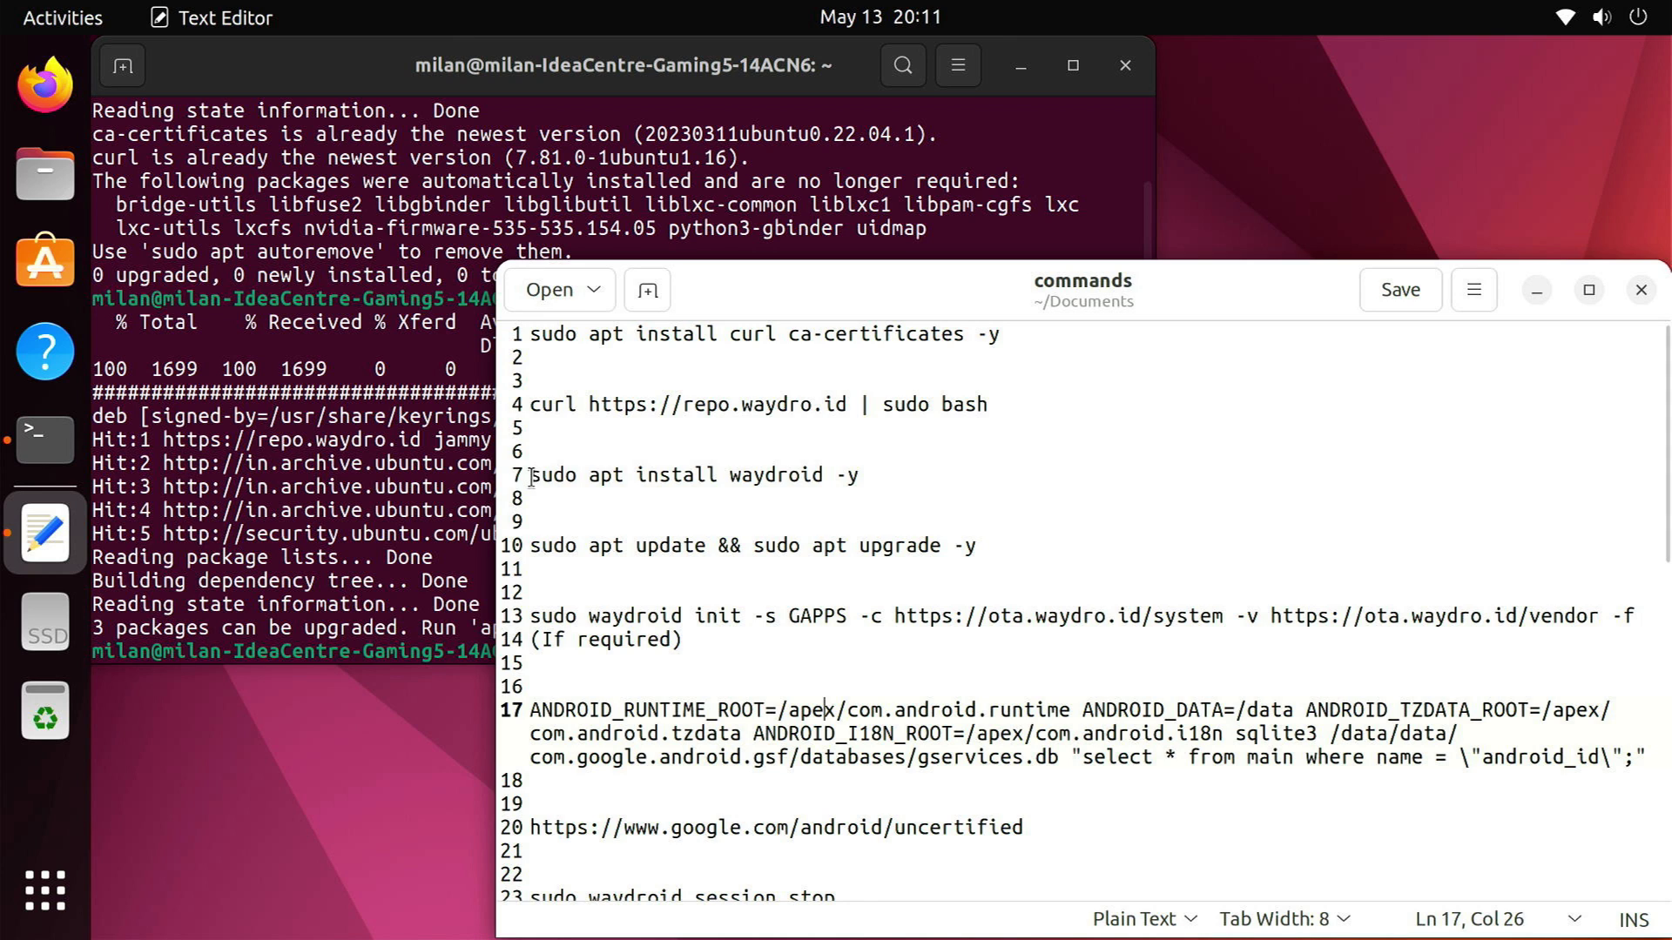
{"action": "left_click_drag", "start_coordinate": [532, 477], "coordinate": [867, 475]}
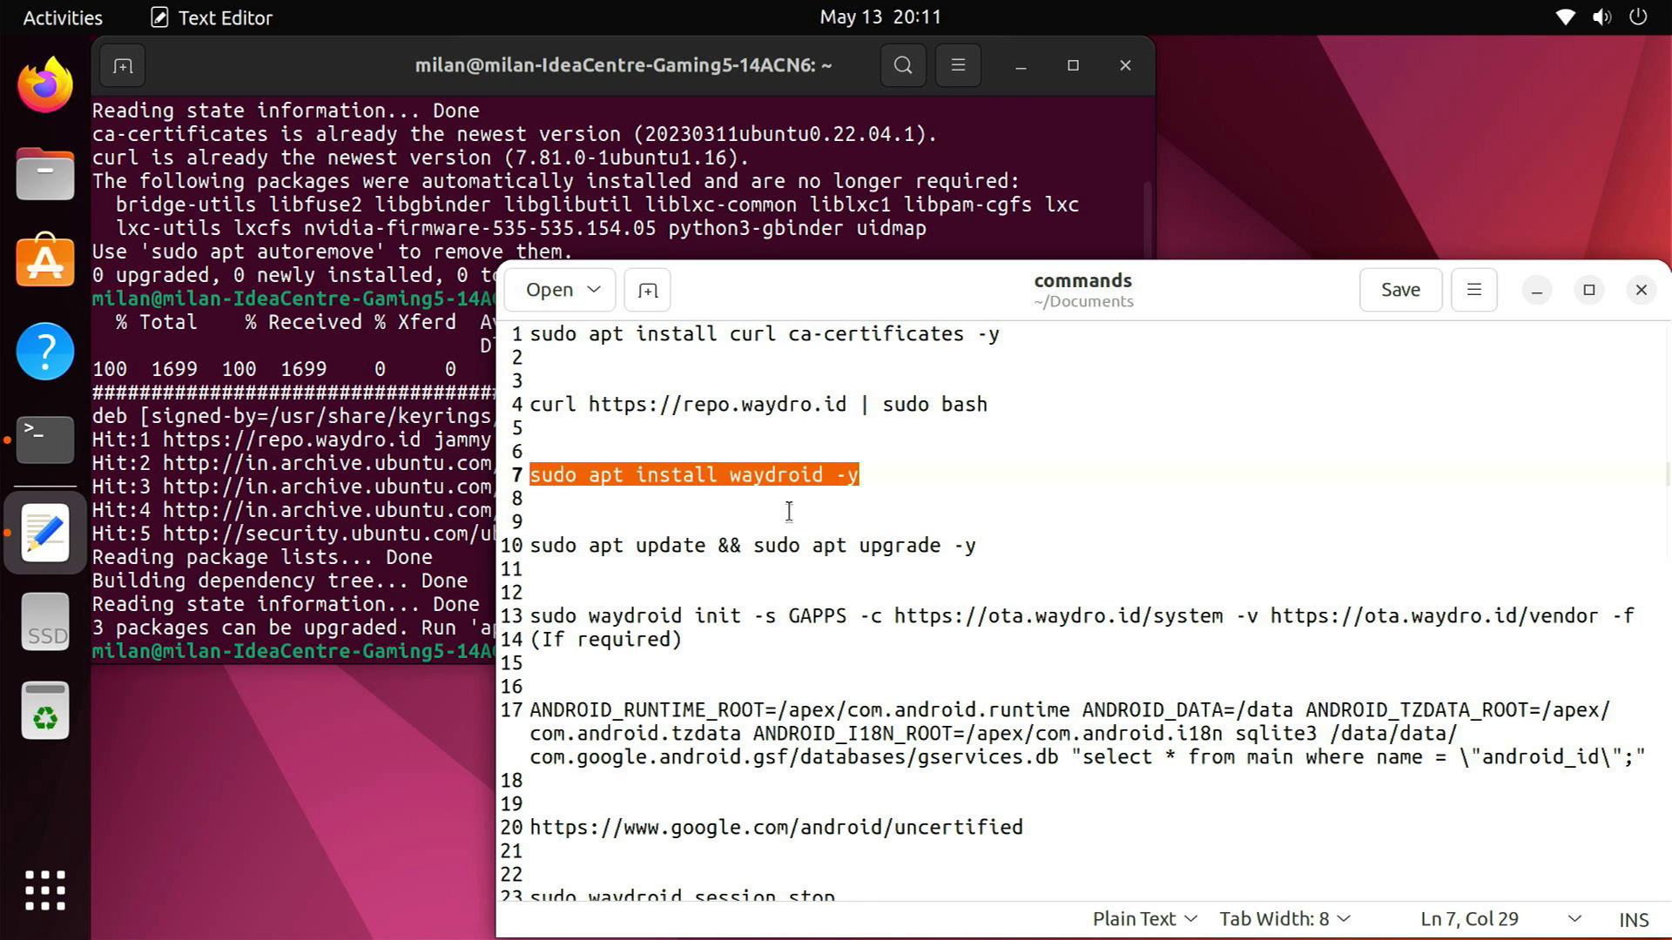
{"action": "key", "text": "ctrl+c"}
{"action": "key", "text": "alt+Tab"}
{"action": "right_click", "coordinate": [650, 653]}
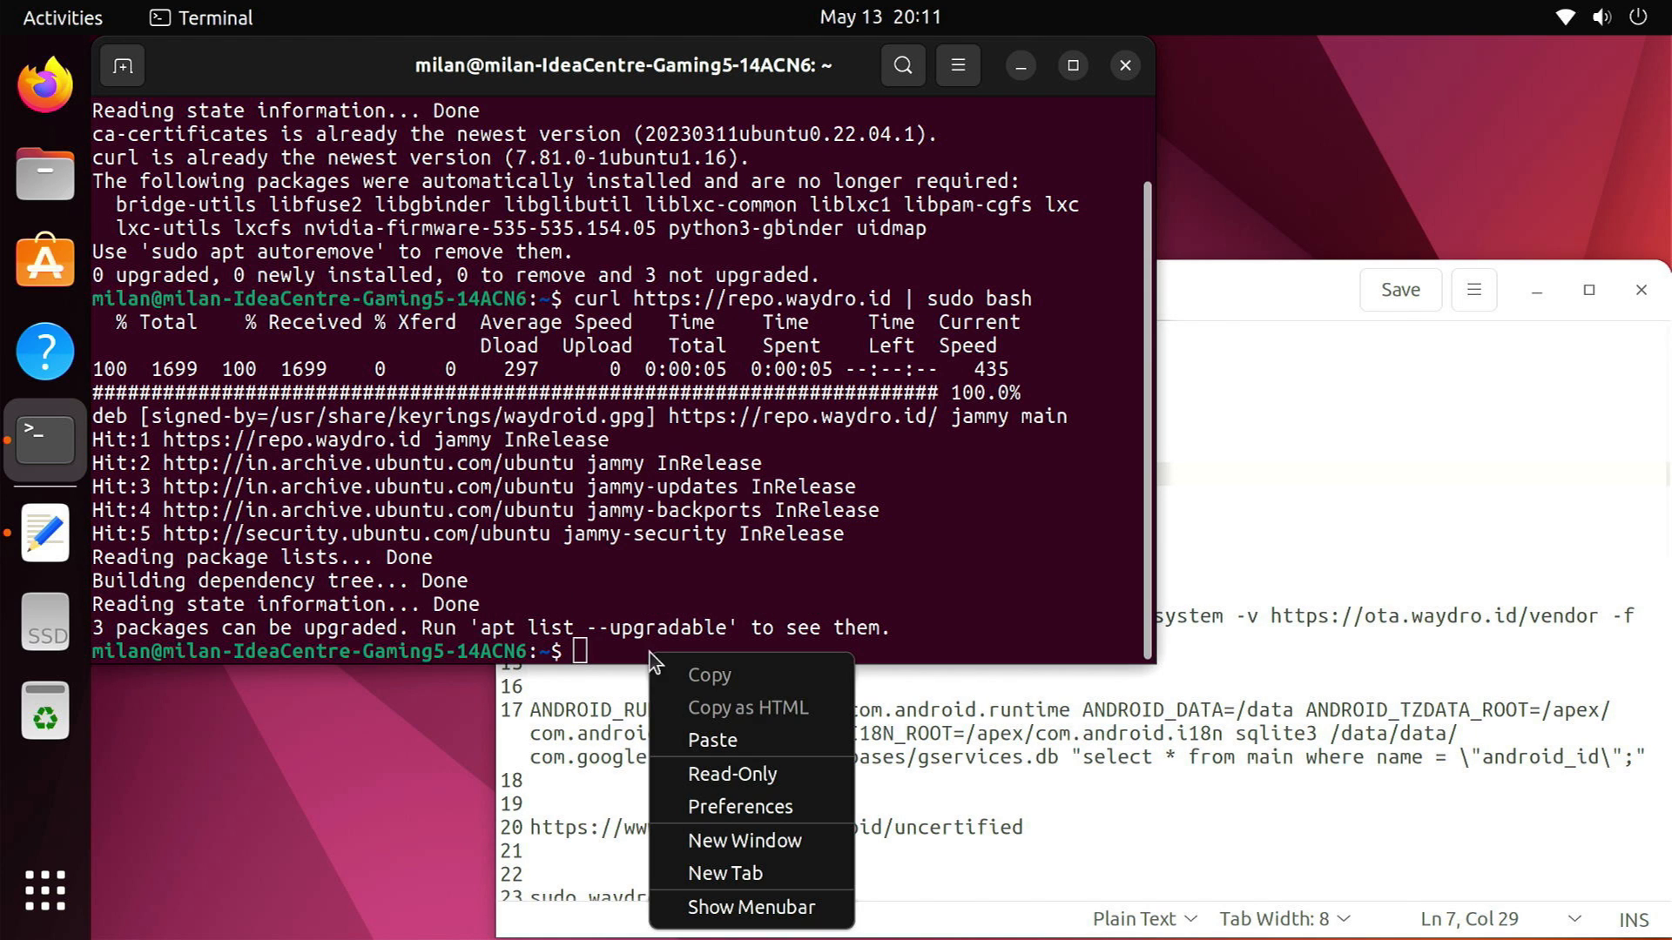
{"action": "left_click", "coordinate": [736, 742]}
{"action": "key", "text": "Return"}
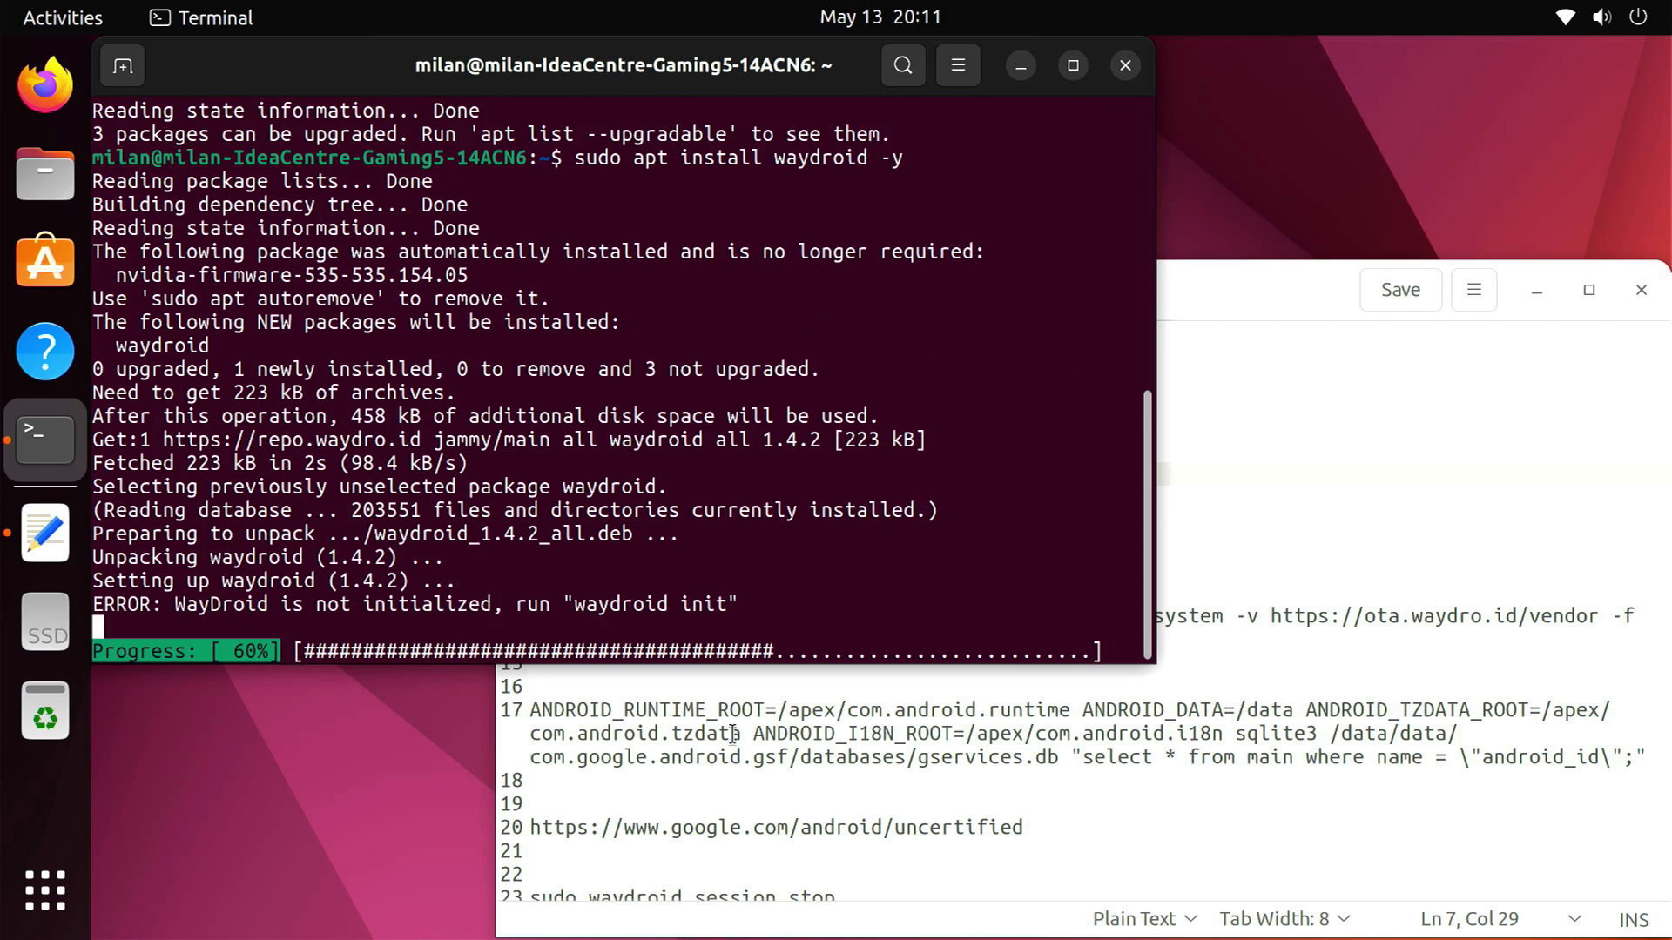
Paste and run 'sudo apt update && sudo apt upgrade -y' from the commands file
{"action": "left_click", "coordinate": [734, 734]}
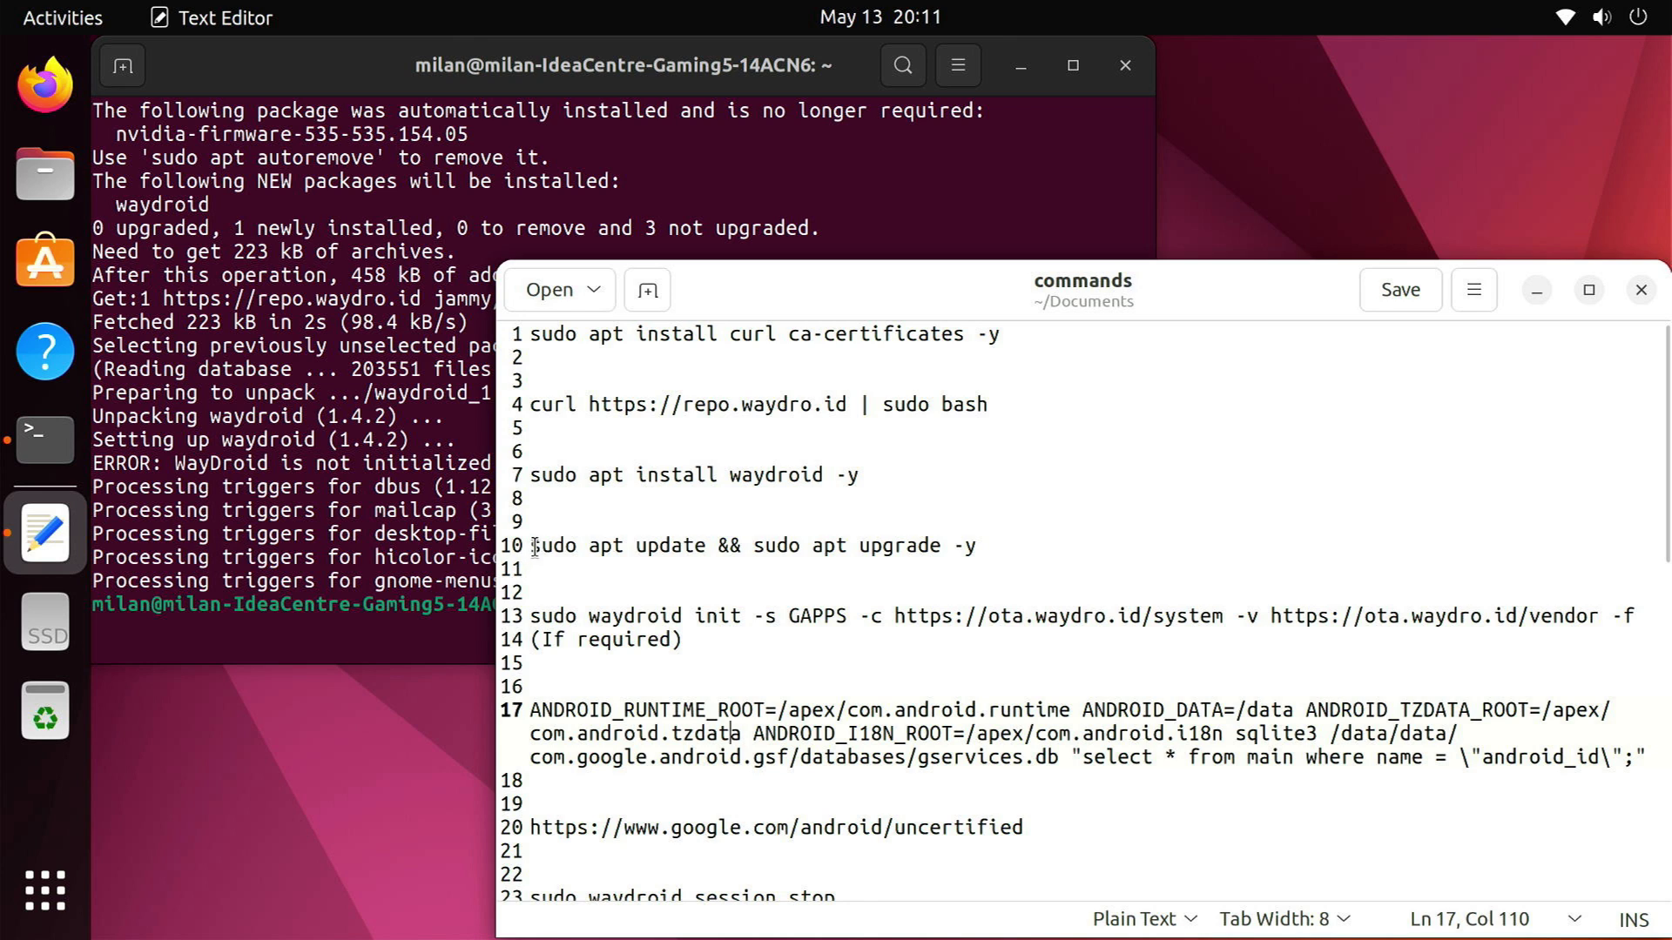
{"action": "left_click_drag", "start_coordinate": [535, 547], "coordinate": [977, 545]}
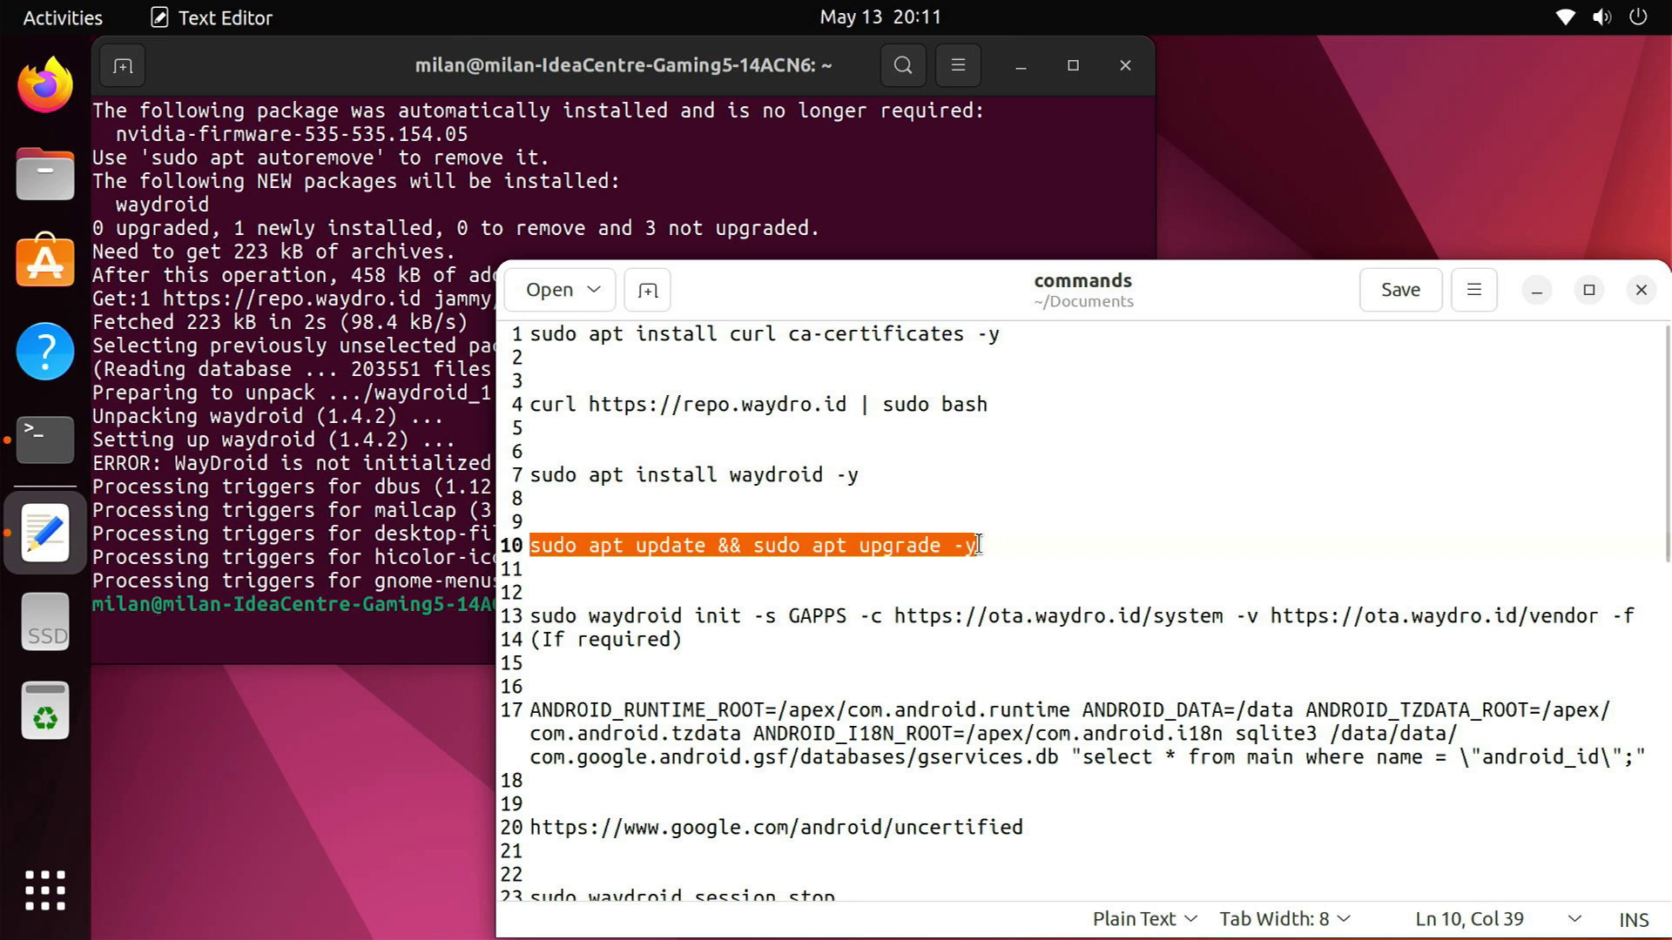
{"action": "key", "text": "alt+Tab"}
{"action": "right_click", "coordinate": [655, 608]}
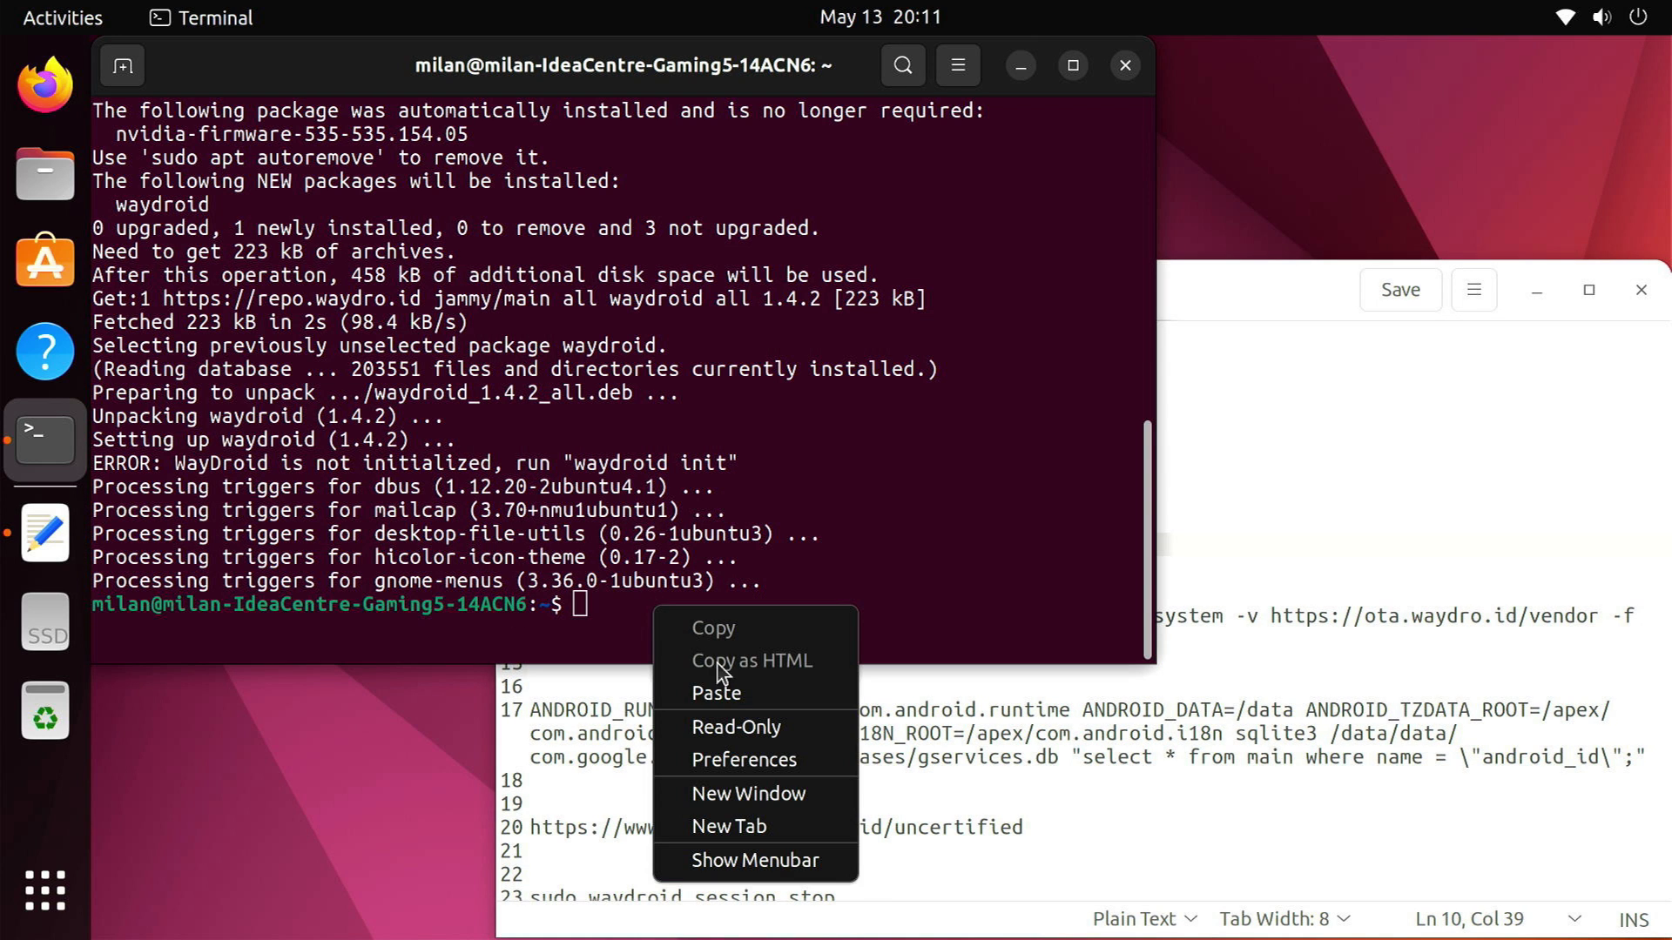
{"action": "left_click", "coordinate": [716, 692]}
{"action": "key", "text": "Return"}
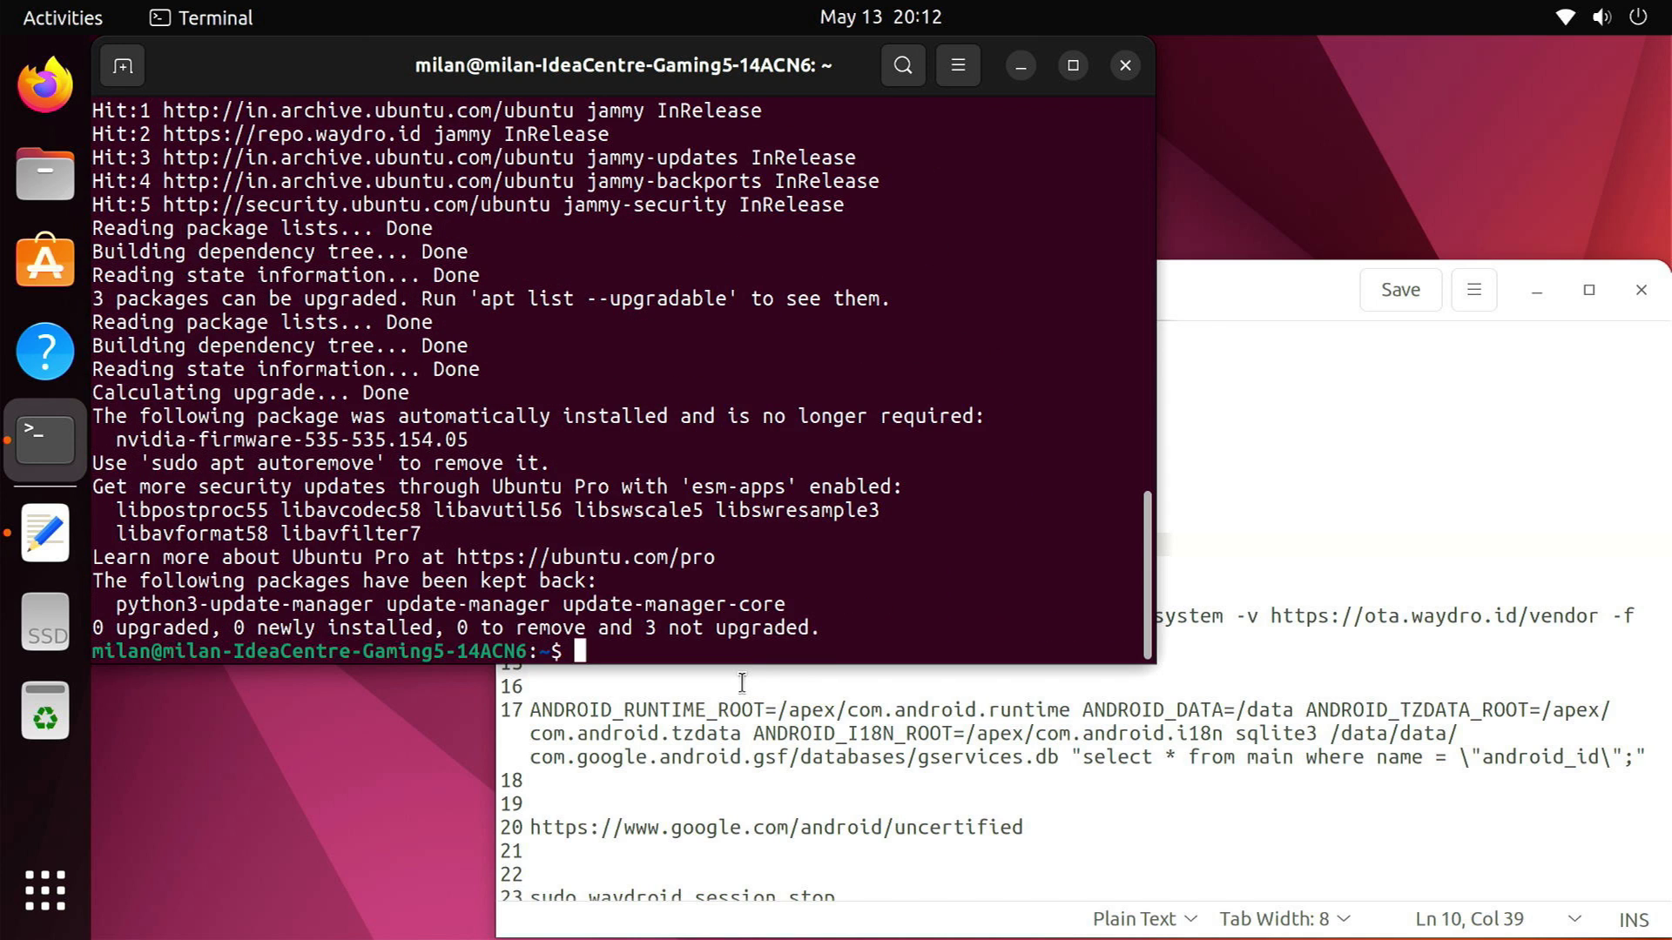
Launch Waydroid and start downloading the GAPPS Android image
{"action": "left_click", "coordinate": [1126, 66]}
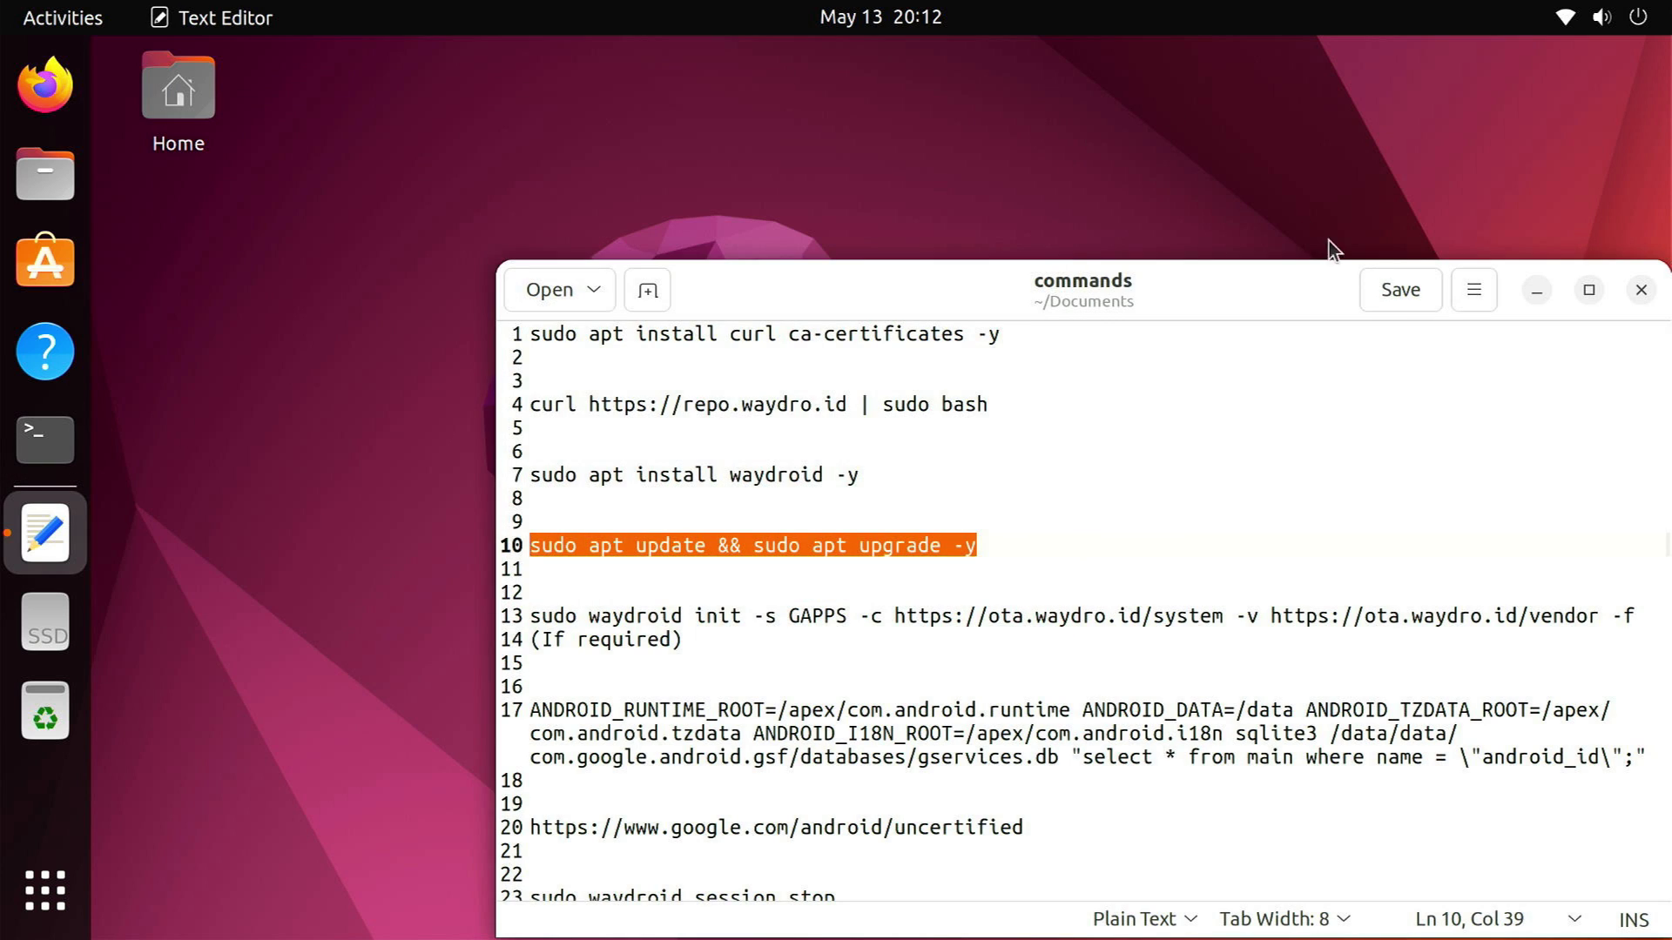
{"action": "left_click", "coordinate": [1535, 292]}
{"action": "left_click", "coordinate": [46, 892]}
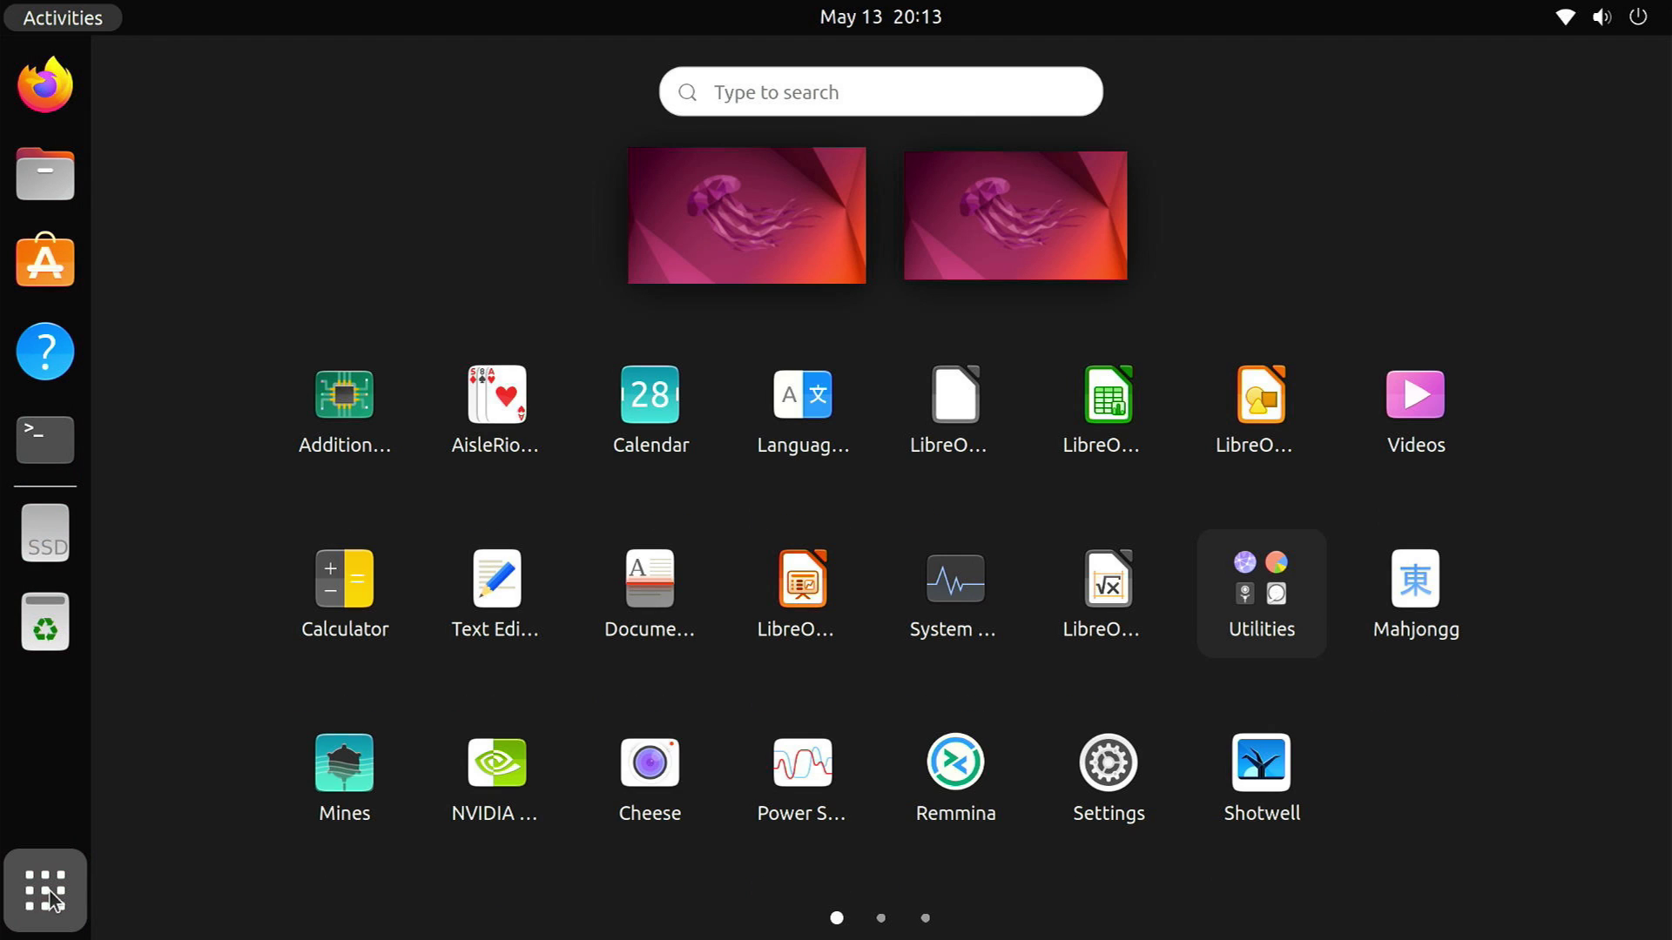
{"action": "scroll", "coordinate": [554, 895], "scroll_direction": "down", "scroll_amount": 2}
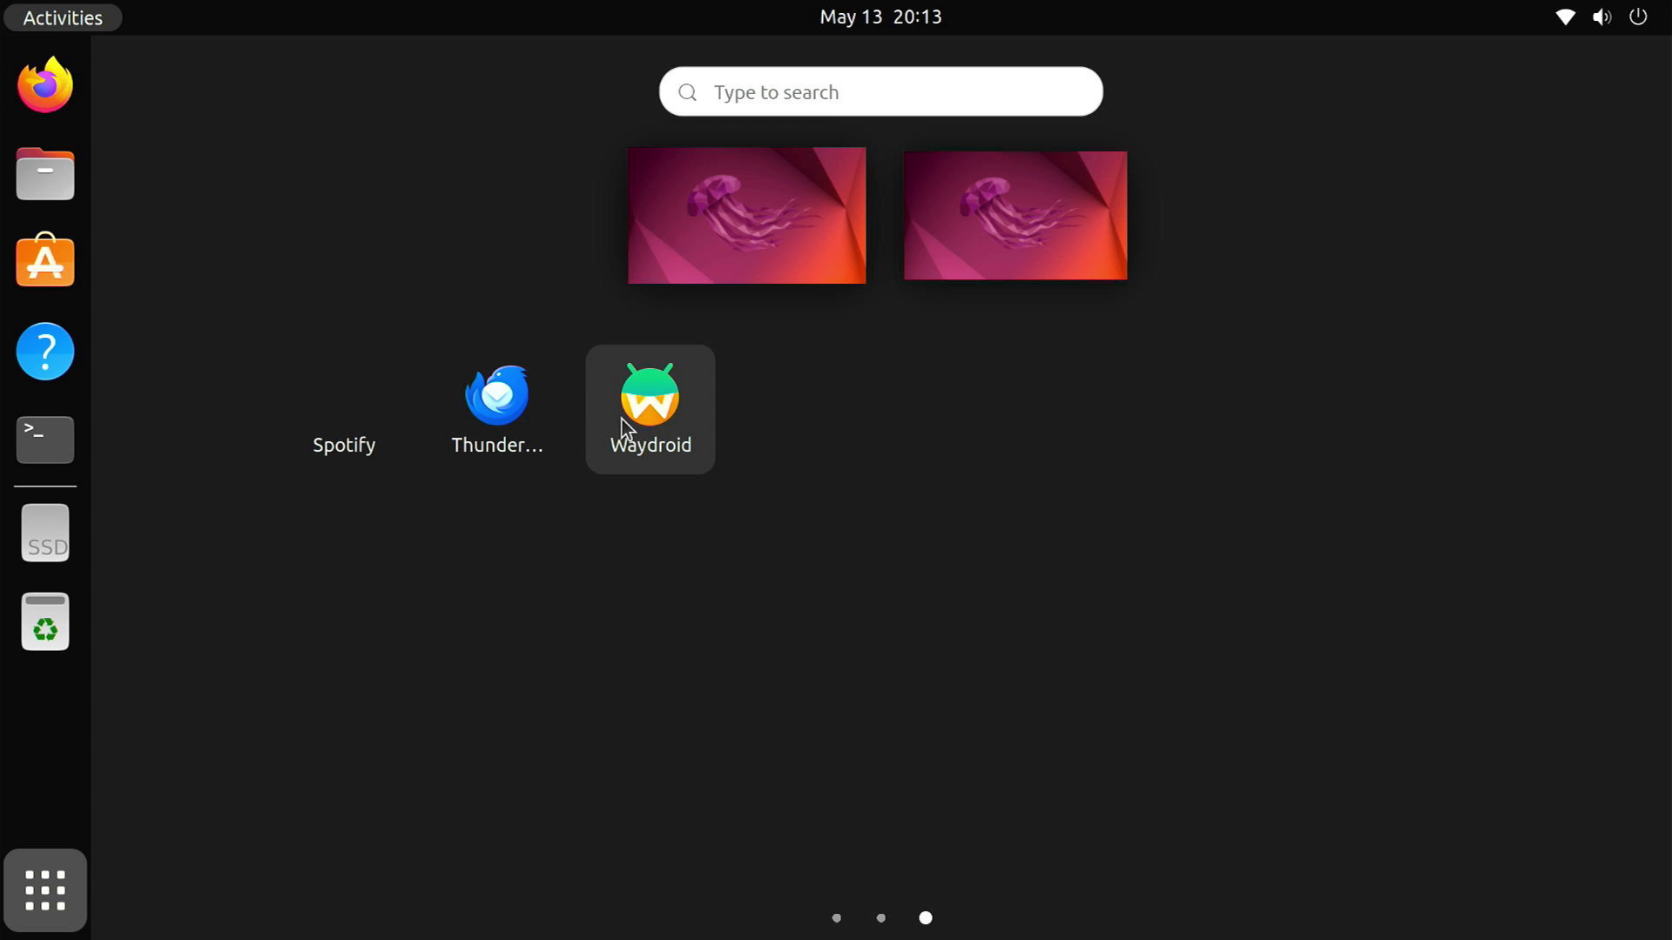
{"action": "left_click", "coordinate": [622, 425]}
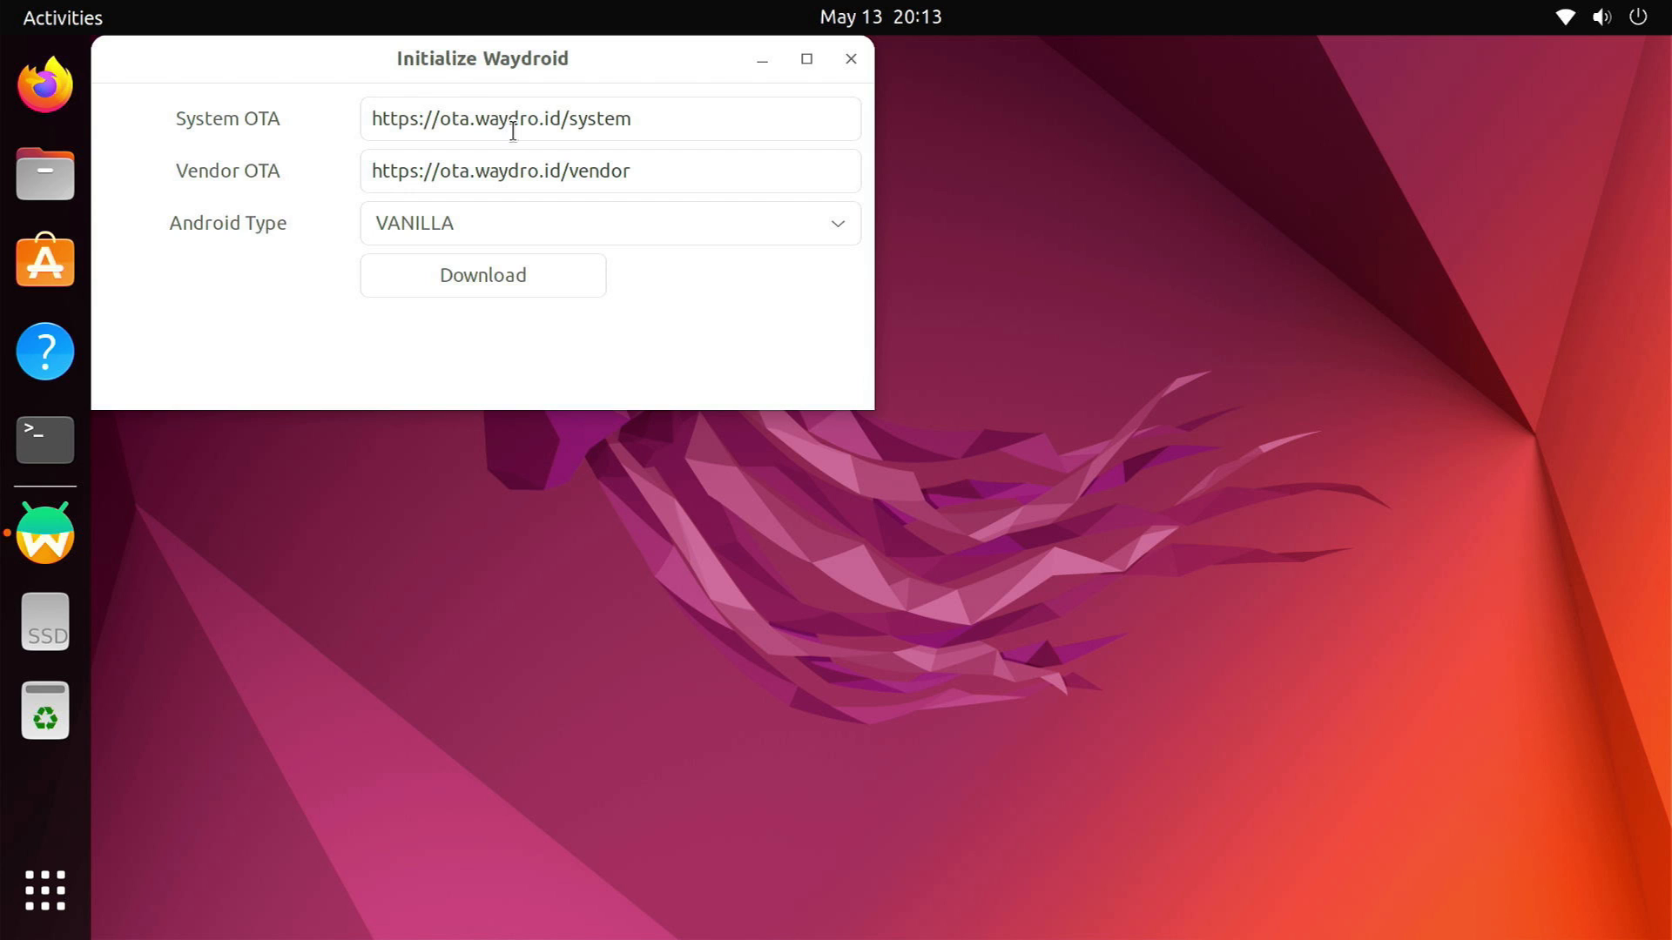
{"action": "left_click", "coordinate": [566, 216]}
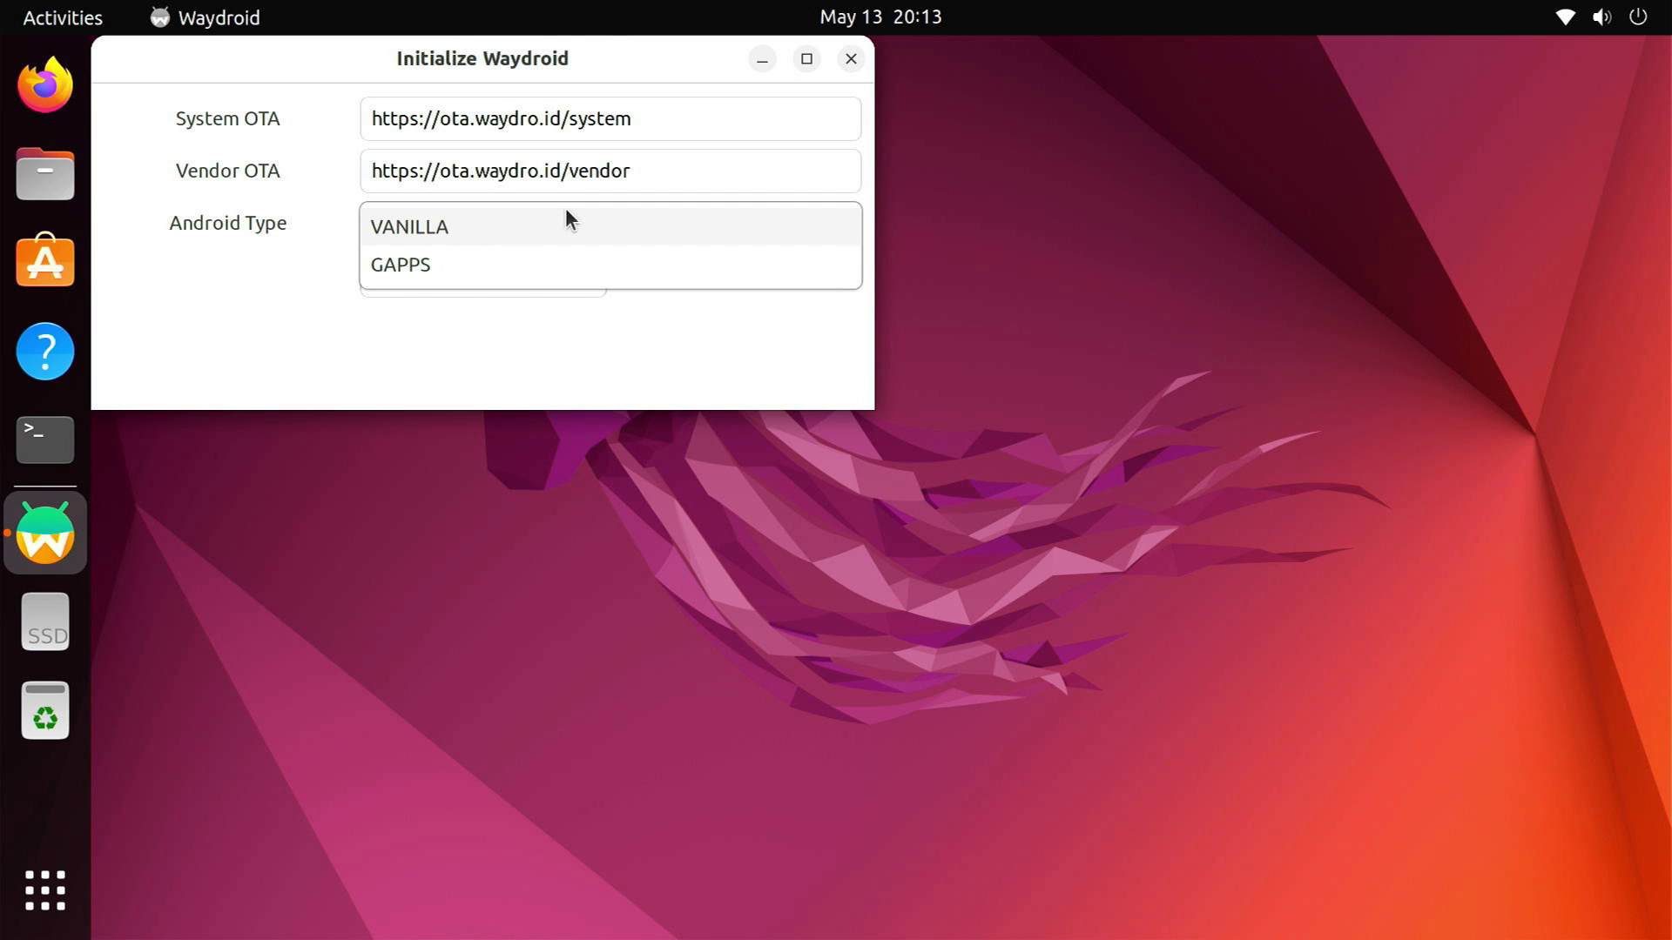
{"action": "left_click", "coordinate": [464, 264]}
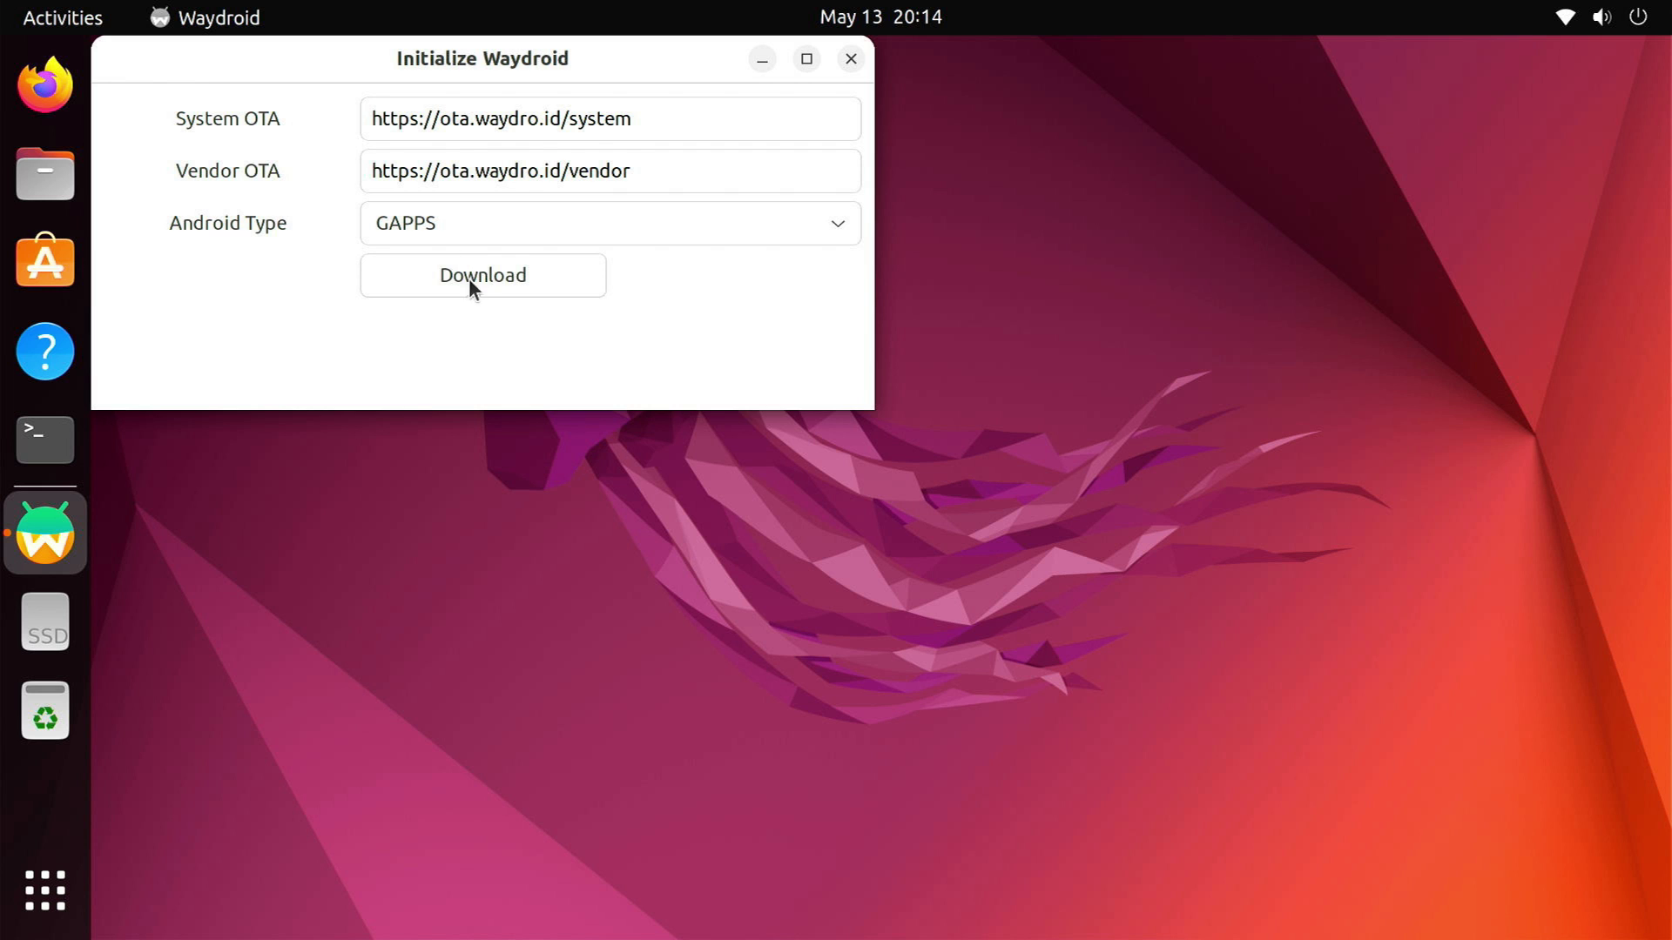
{"action": "left_click", "coordinate": [490, 281]}
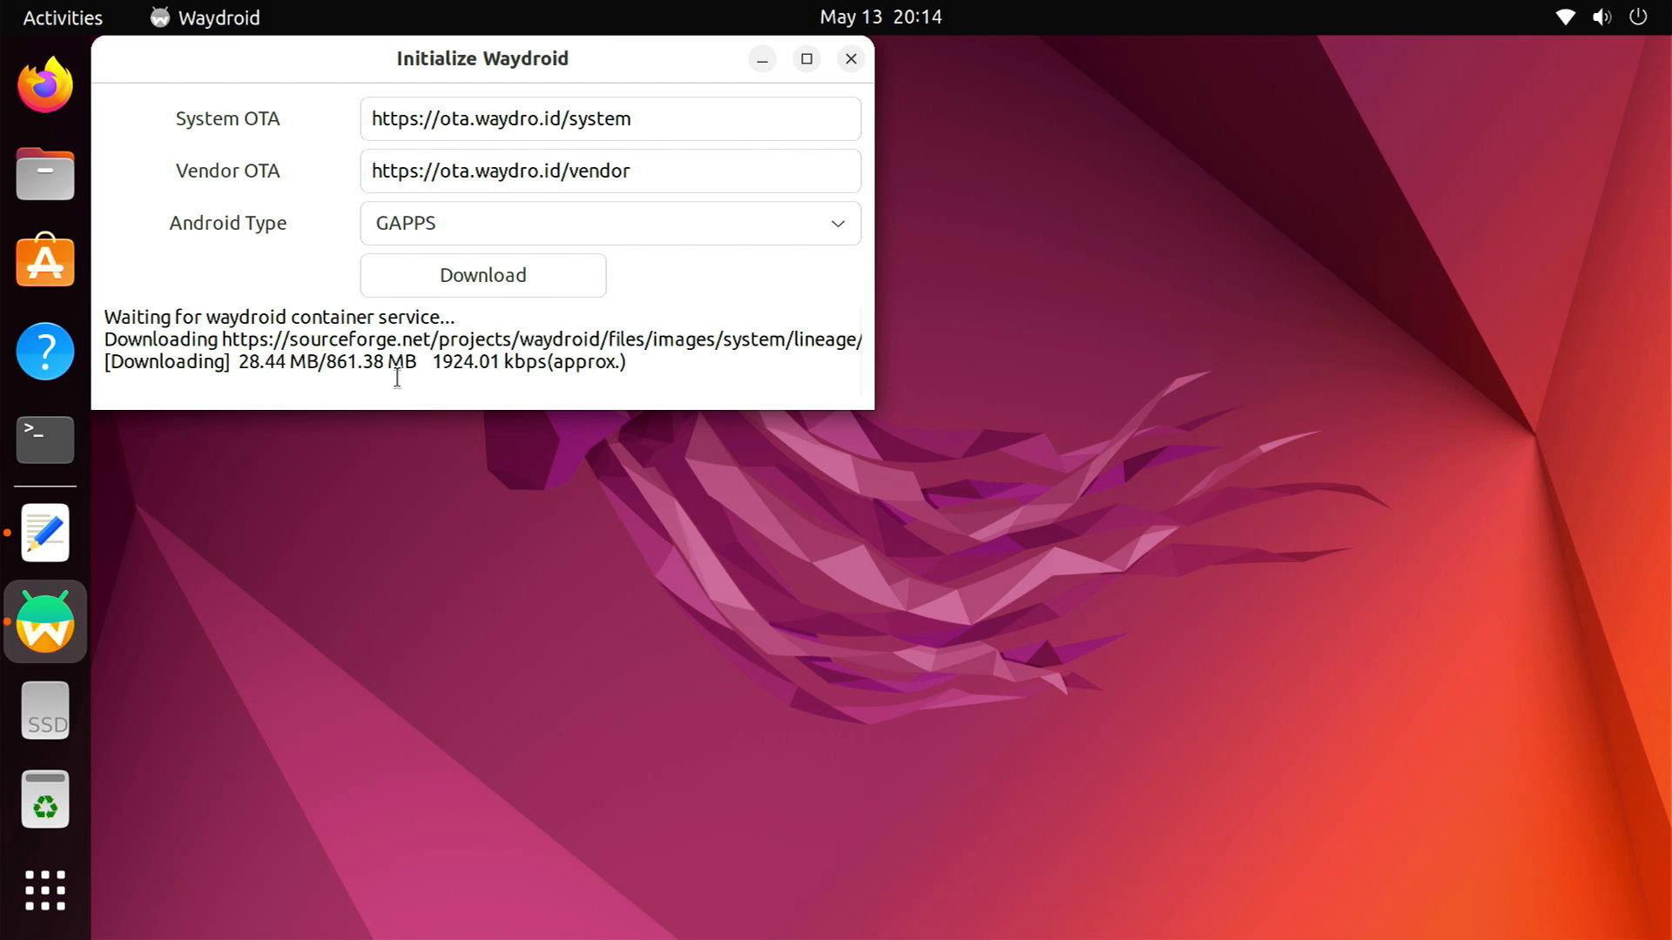
Select the waydroid init command on line 13 while the images download
{"action": "left_click", "coordinate": [46, 533]}
{"action": "left_click", "coordinate": [254, 521]}
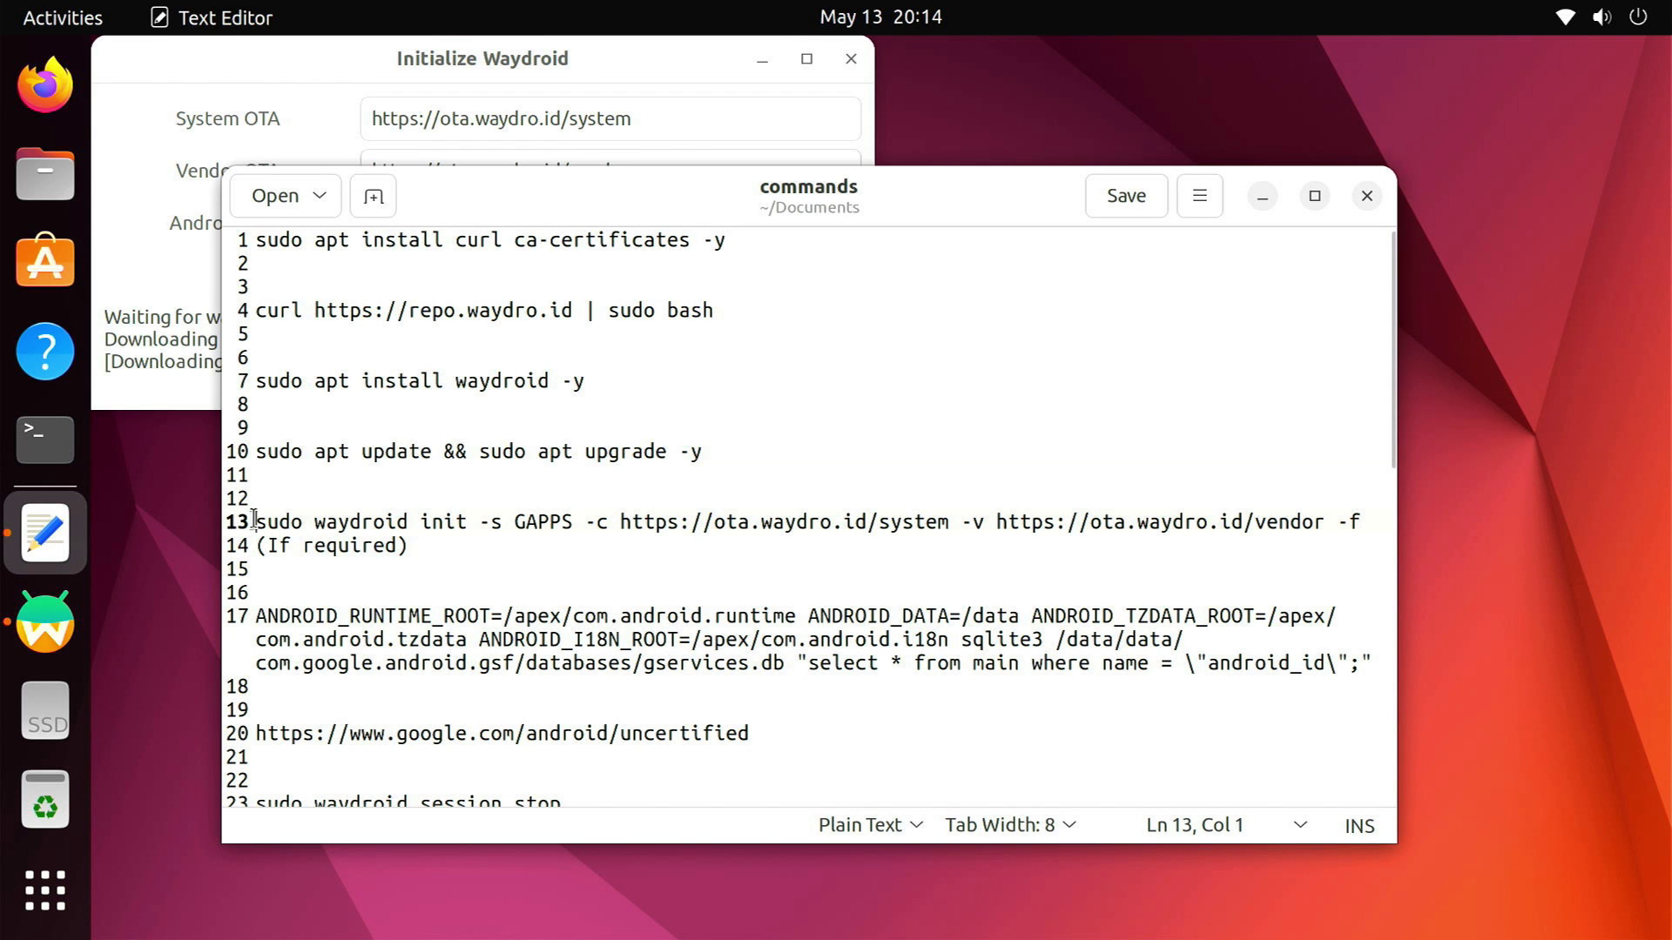
{"action": "left_click_drag", "start_coordinate": [258, 521], "coordinate": [1363, 522]}
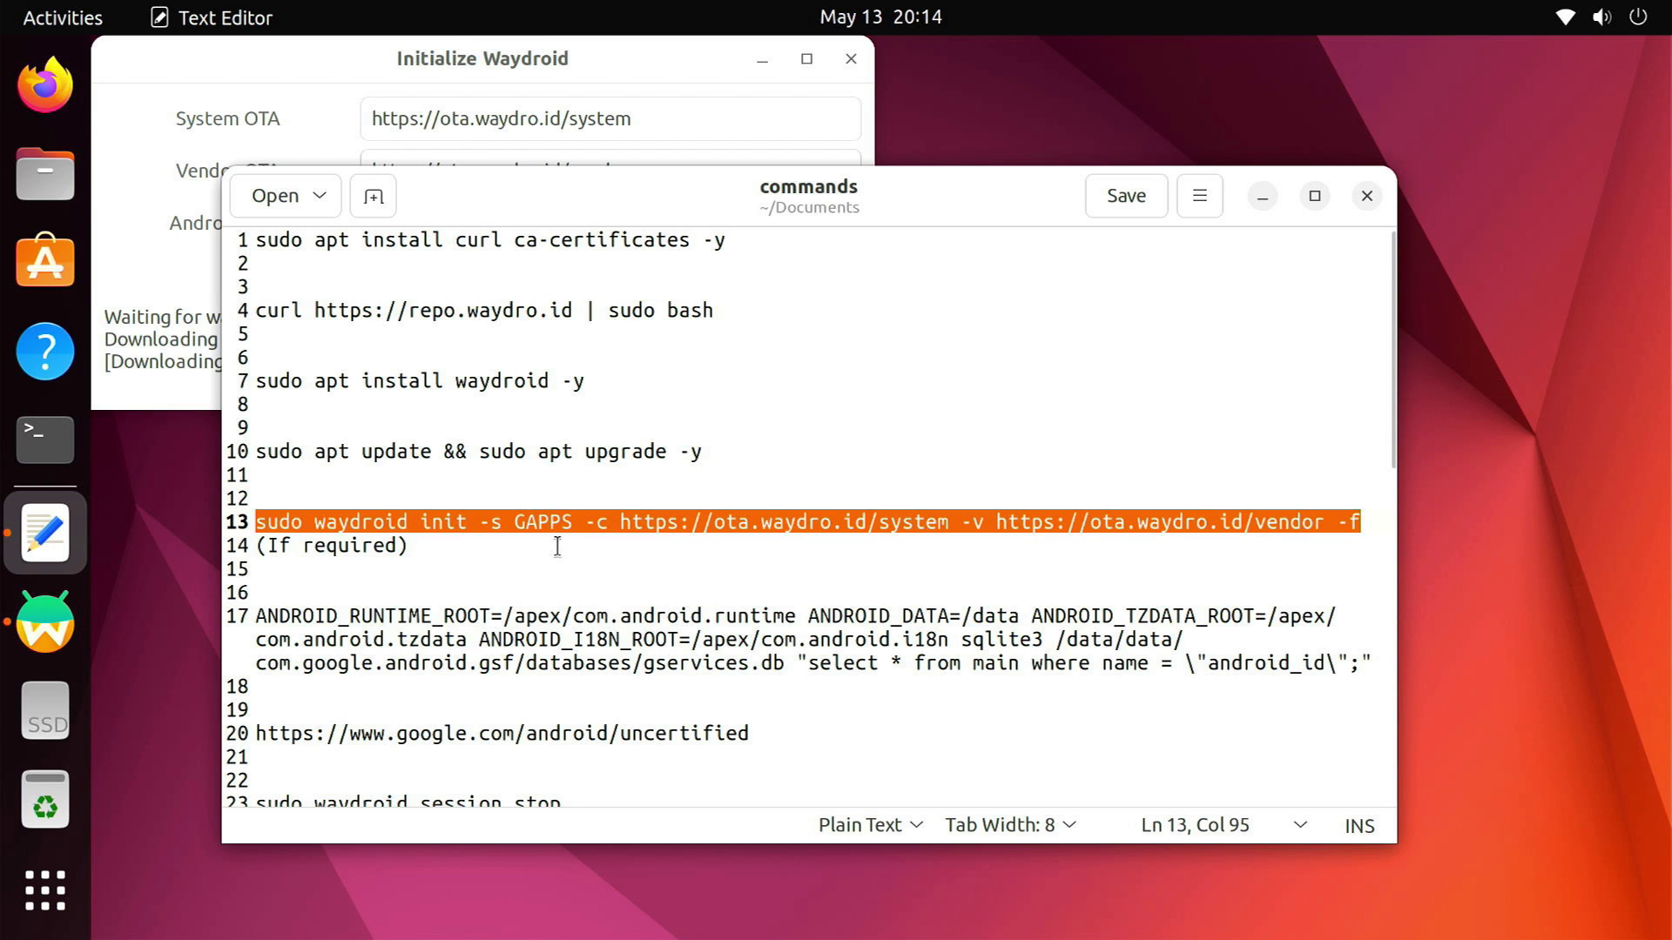
{"action": "left_click", "coordinate": [1261, 200]}
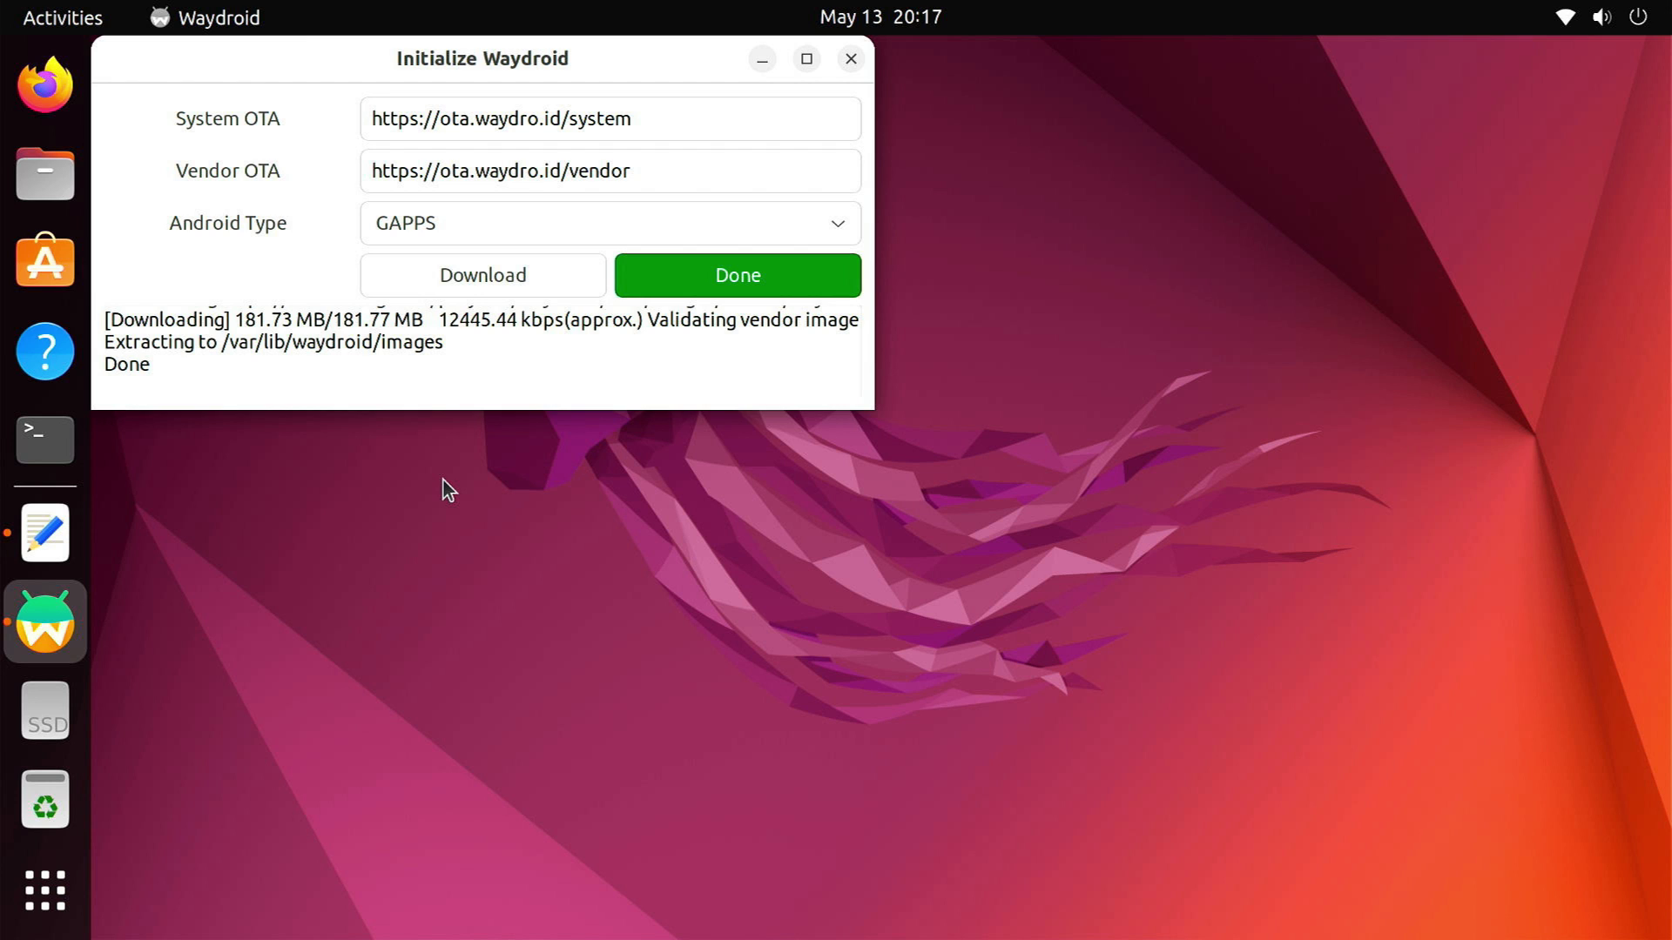
Start Android after initialization and dismiss the Play Protect certification notice
{"action": "left_click", "coordinate": [767, 272]}
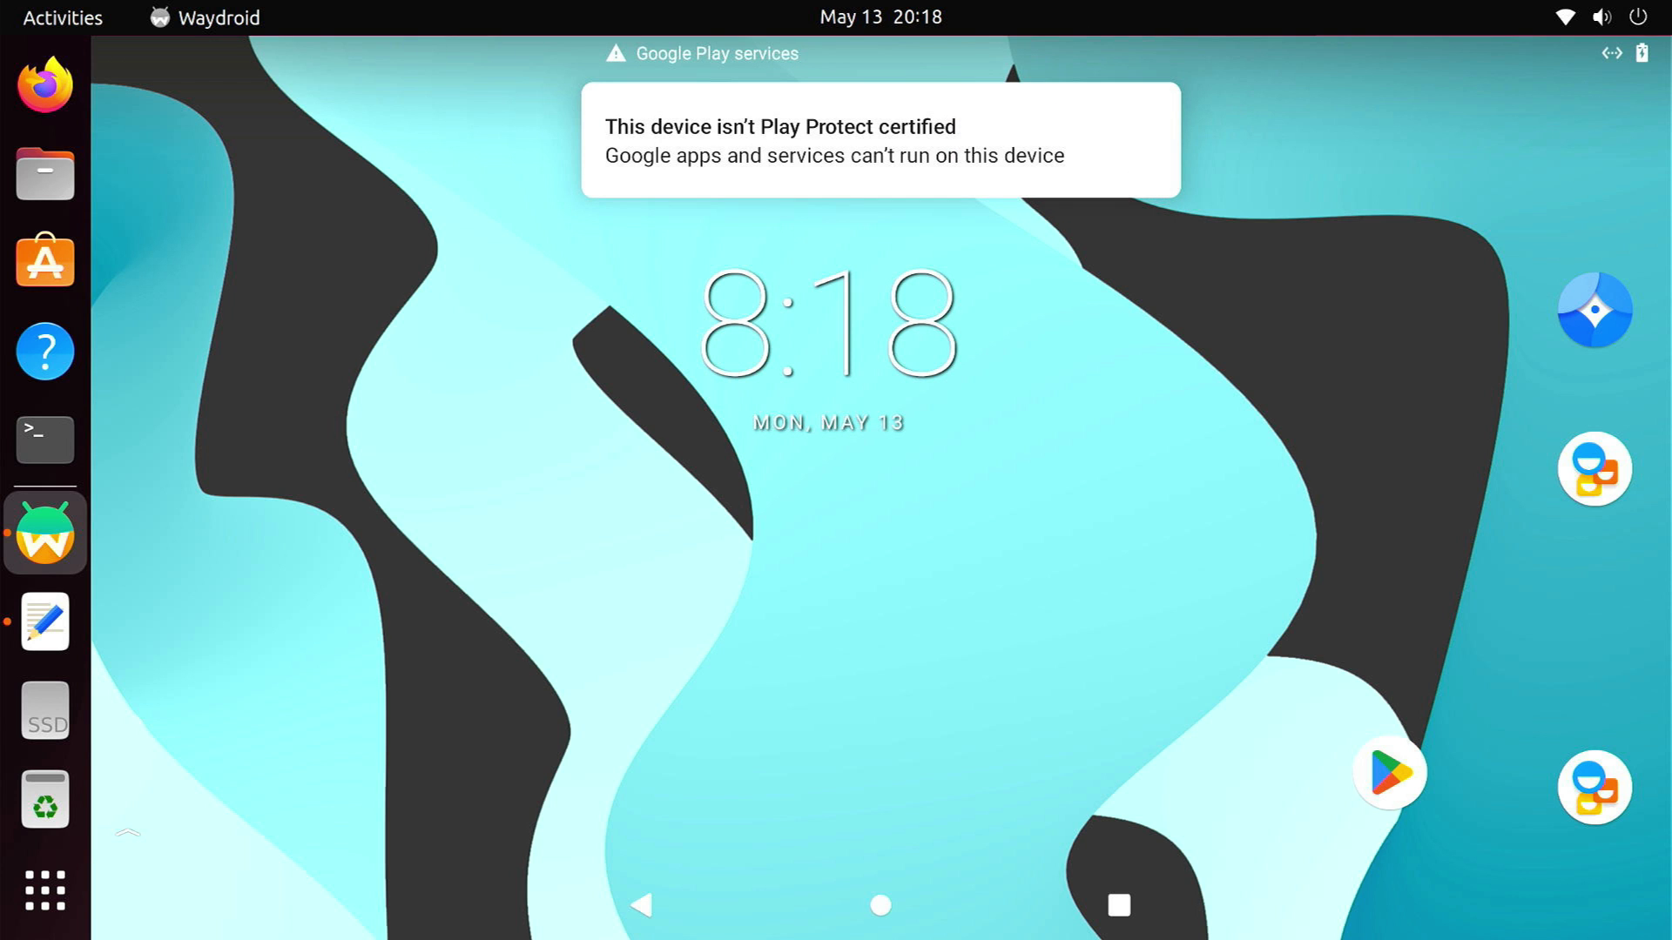
{"action": "left_click", "coordinate": [844, 158]}
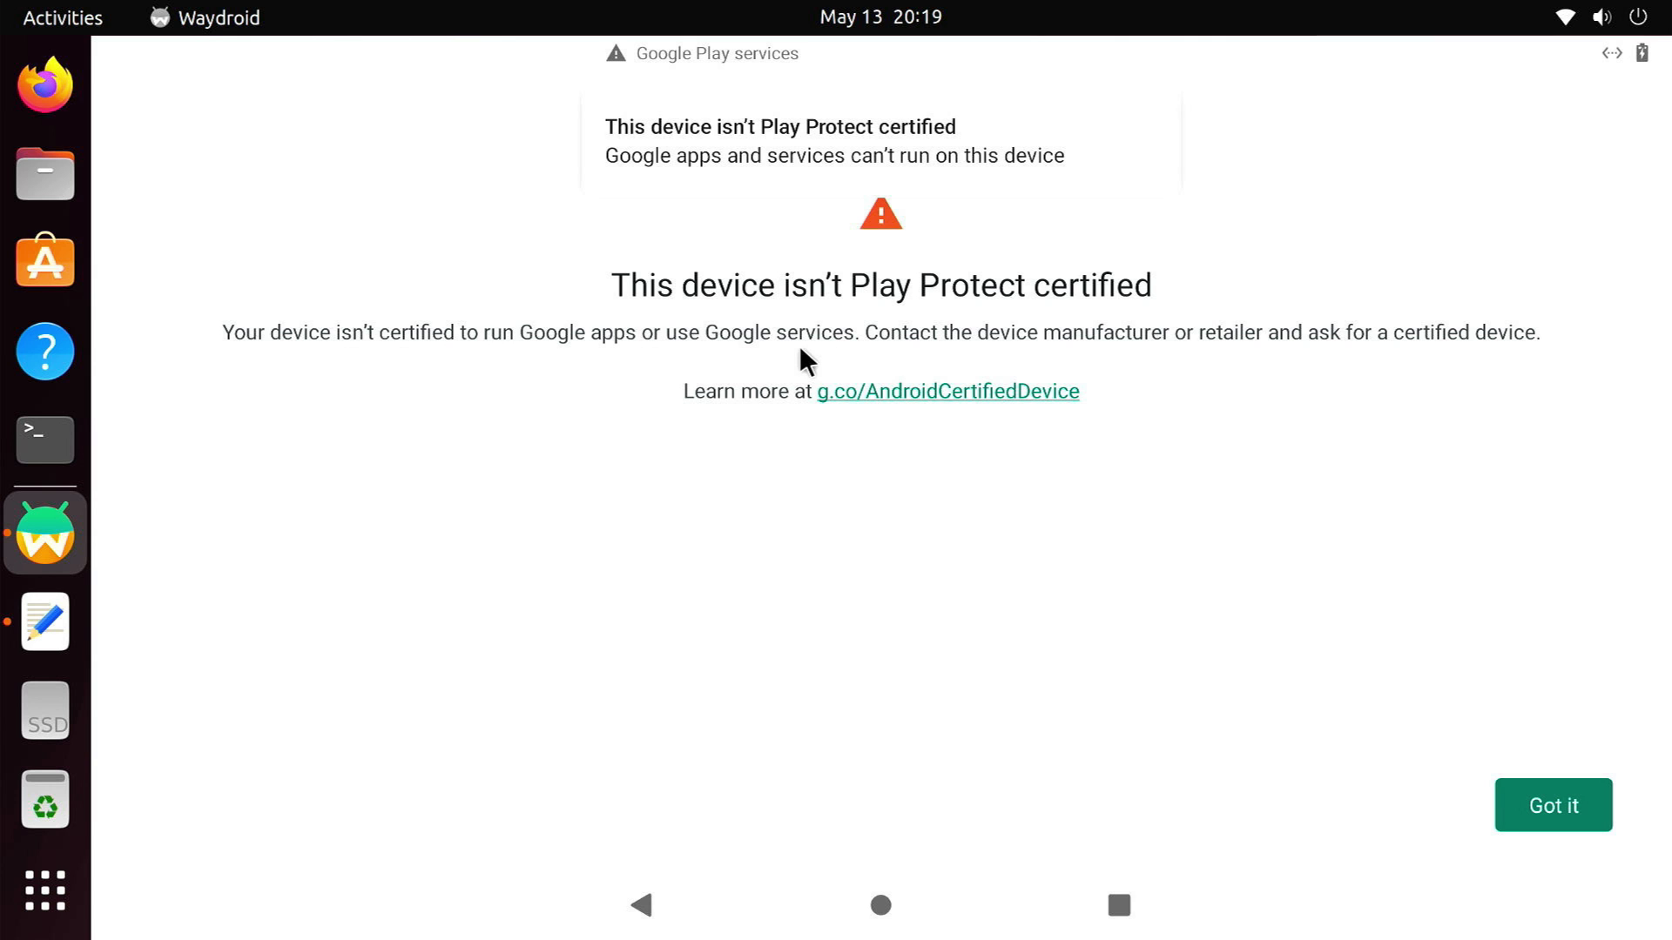
{"action": "left_click", "coordinate": [1552, 822]}
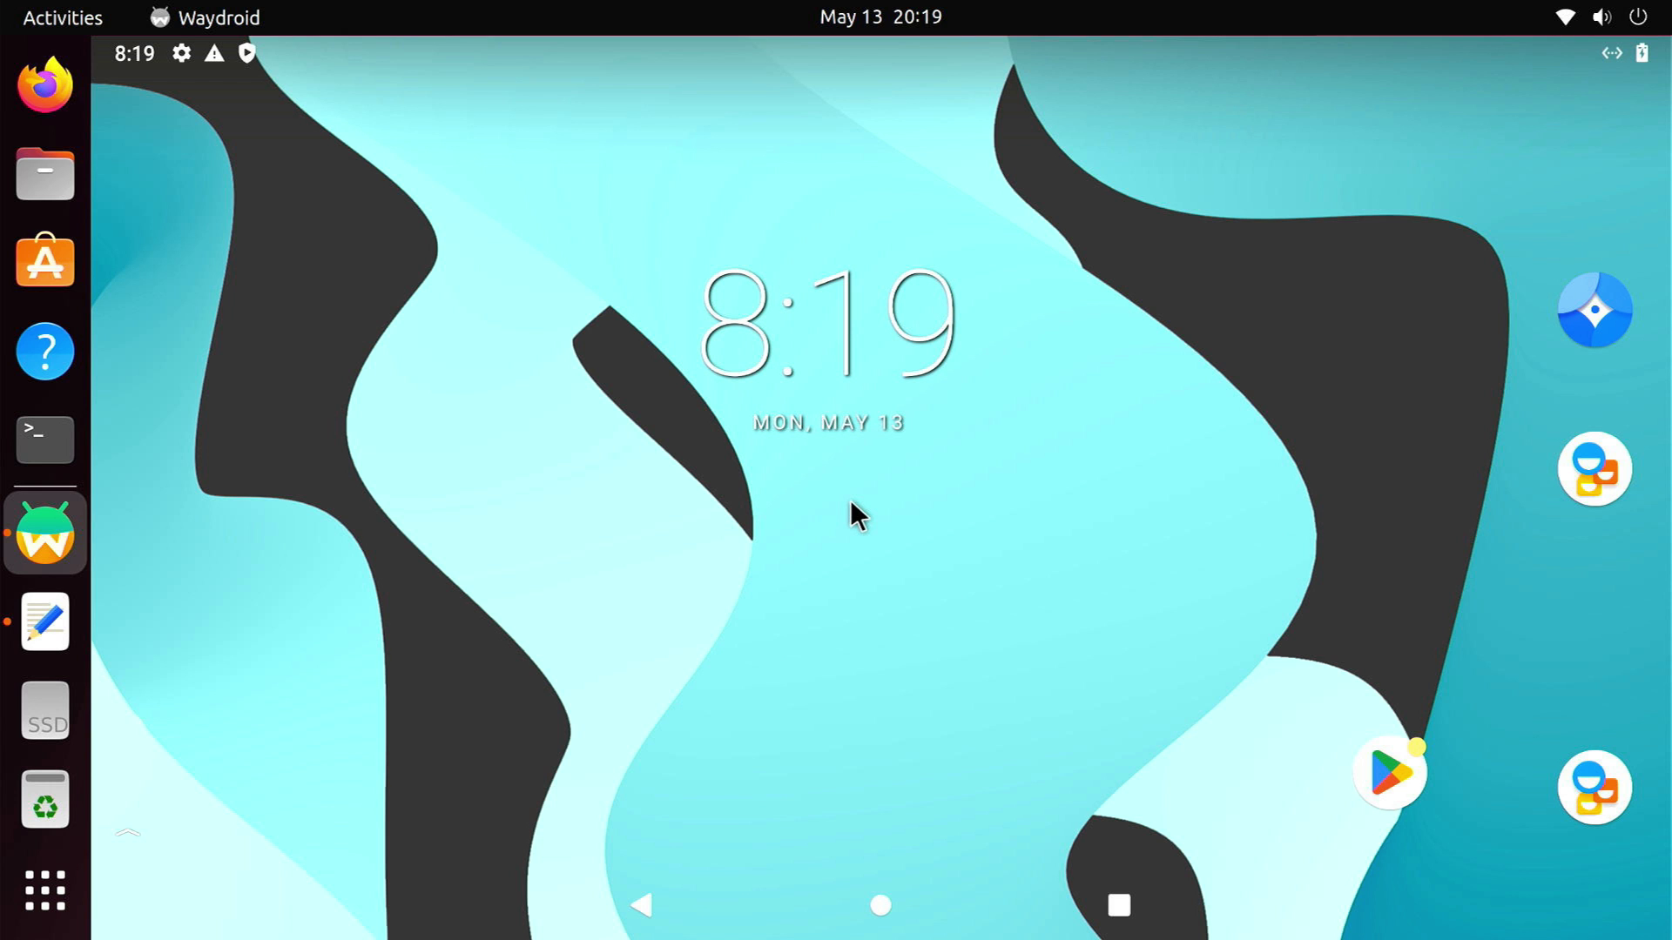
Open a Terminal and run 'sudo waydroid shell' with the sudo password
{"action": "left_click", "coordinate": [31, 433]}
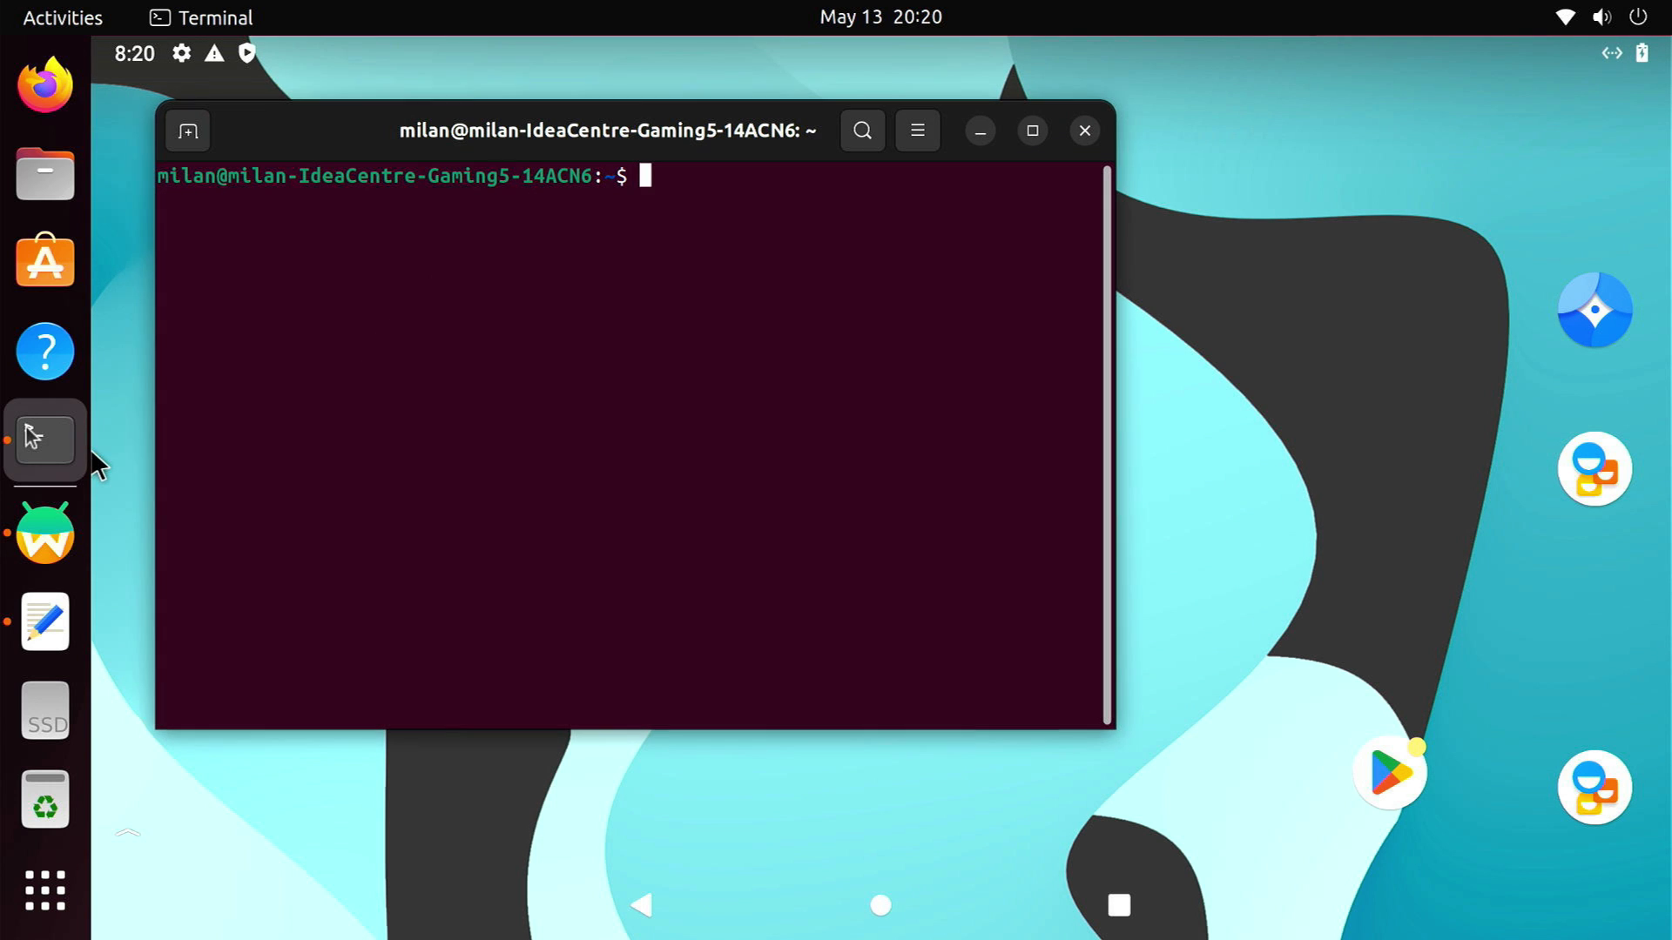
{"action": "left_click_drag", "start_coordinate": [540, 140], "coordinate": [736, 74]}
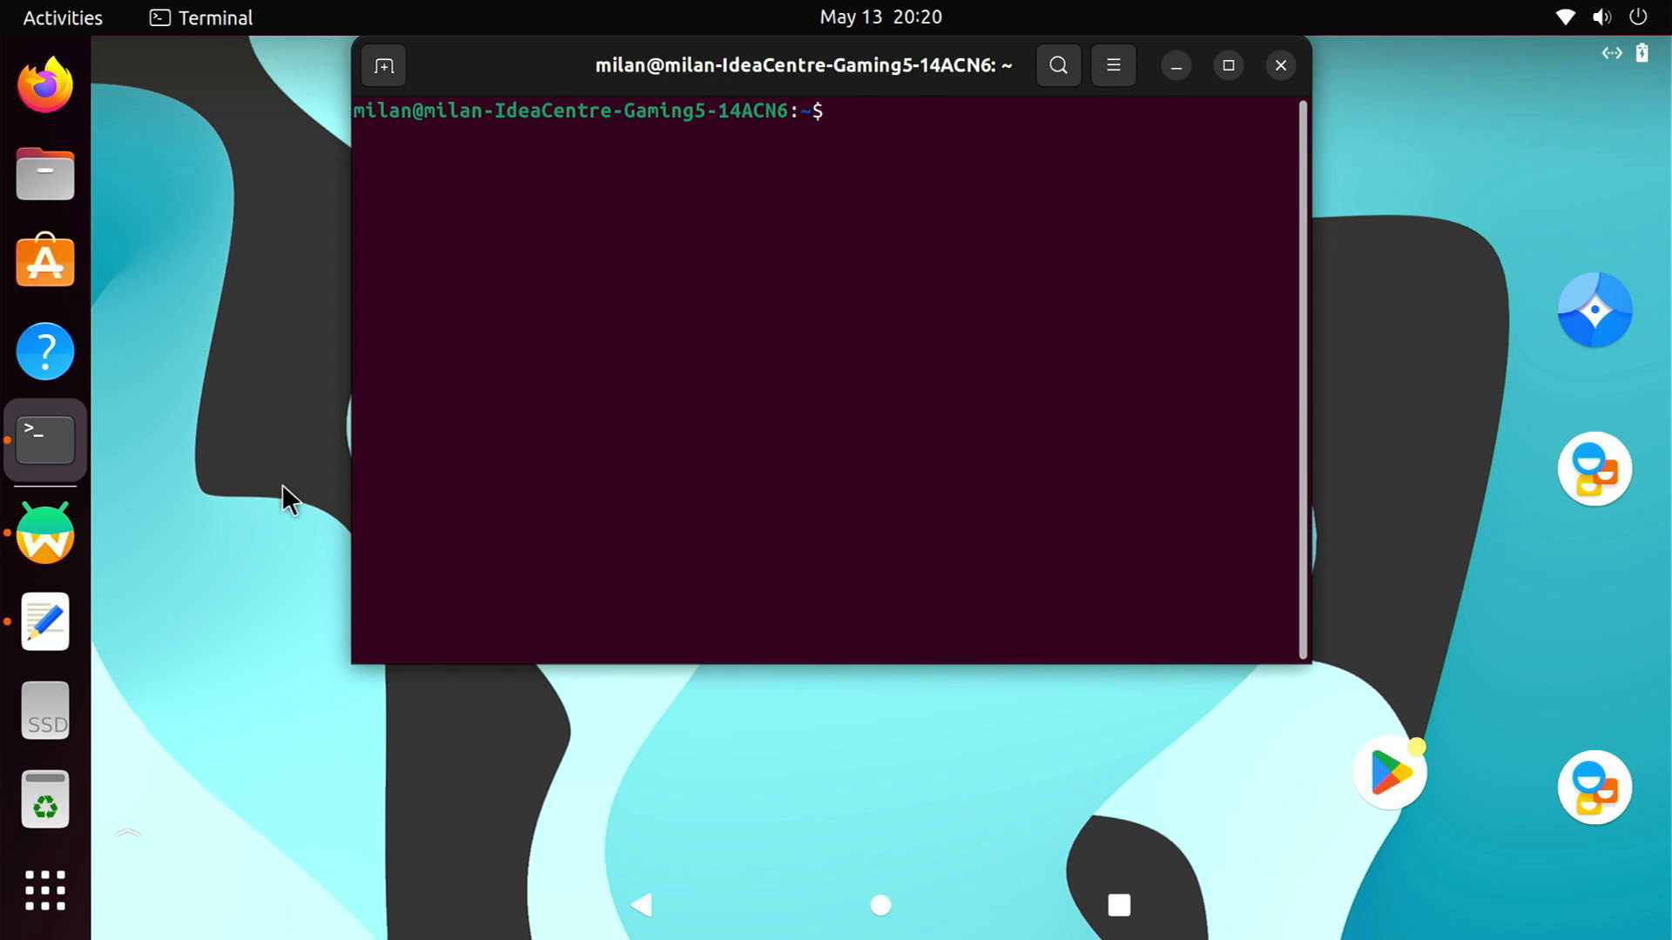
{"action": "left_click", "coordinate": [46, 622]}
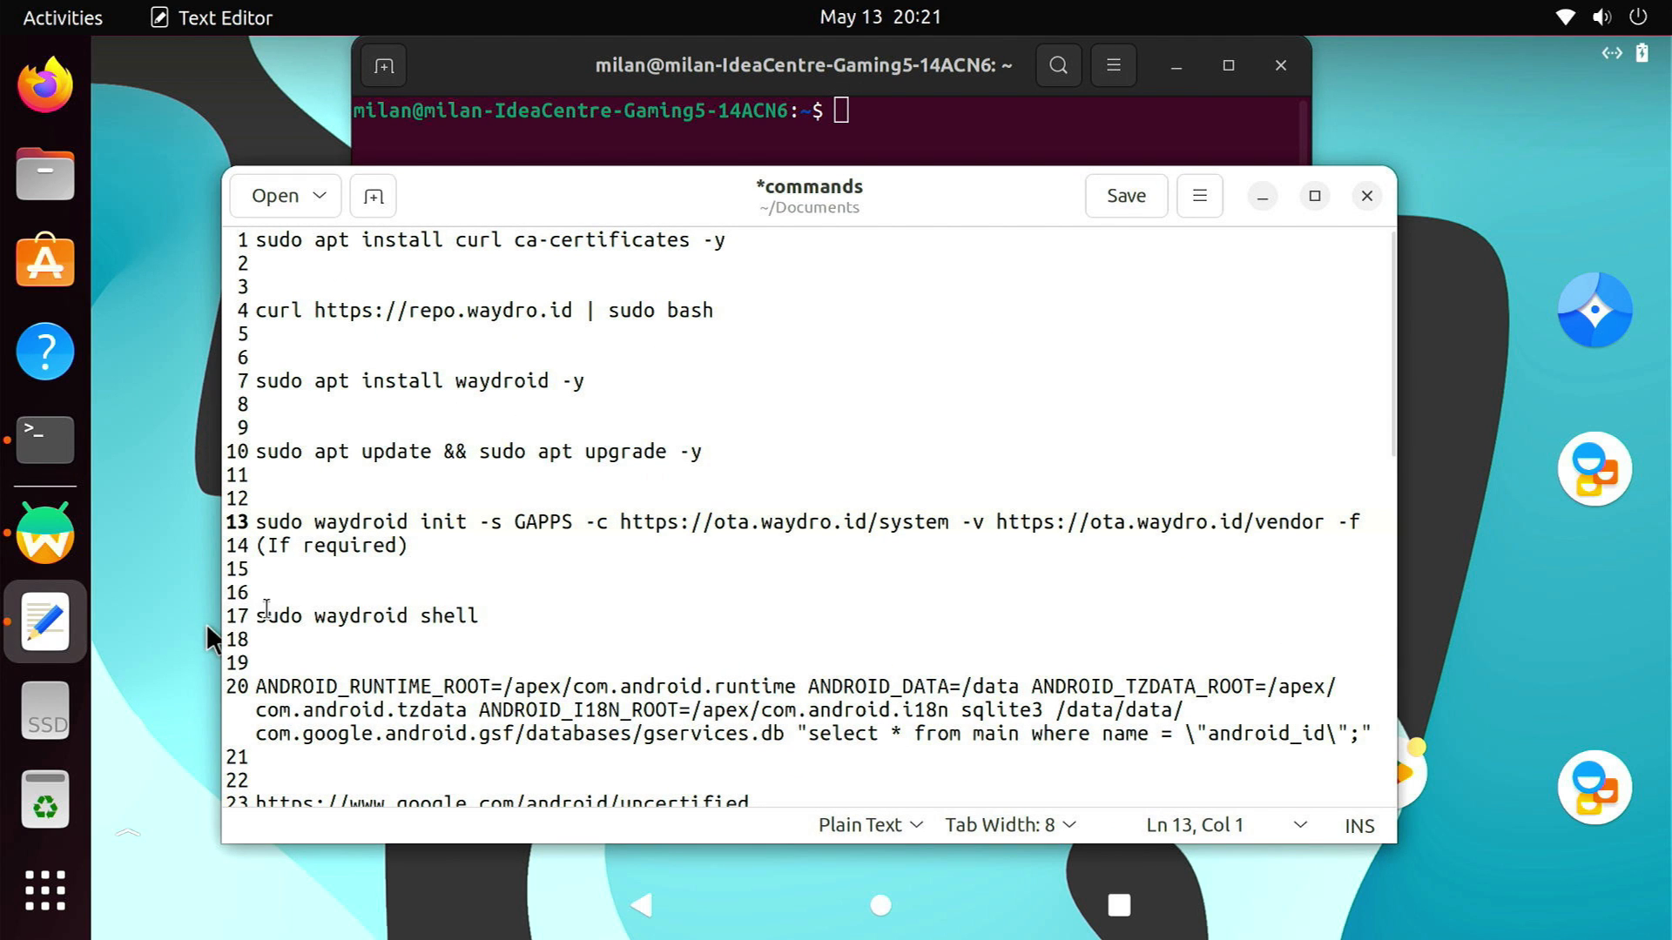
{"action": "left_click_drag", "start_coordinate": [257, 615], "coordinate": [481, 616]}
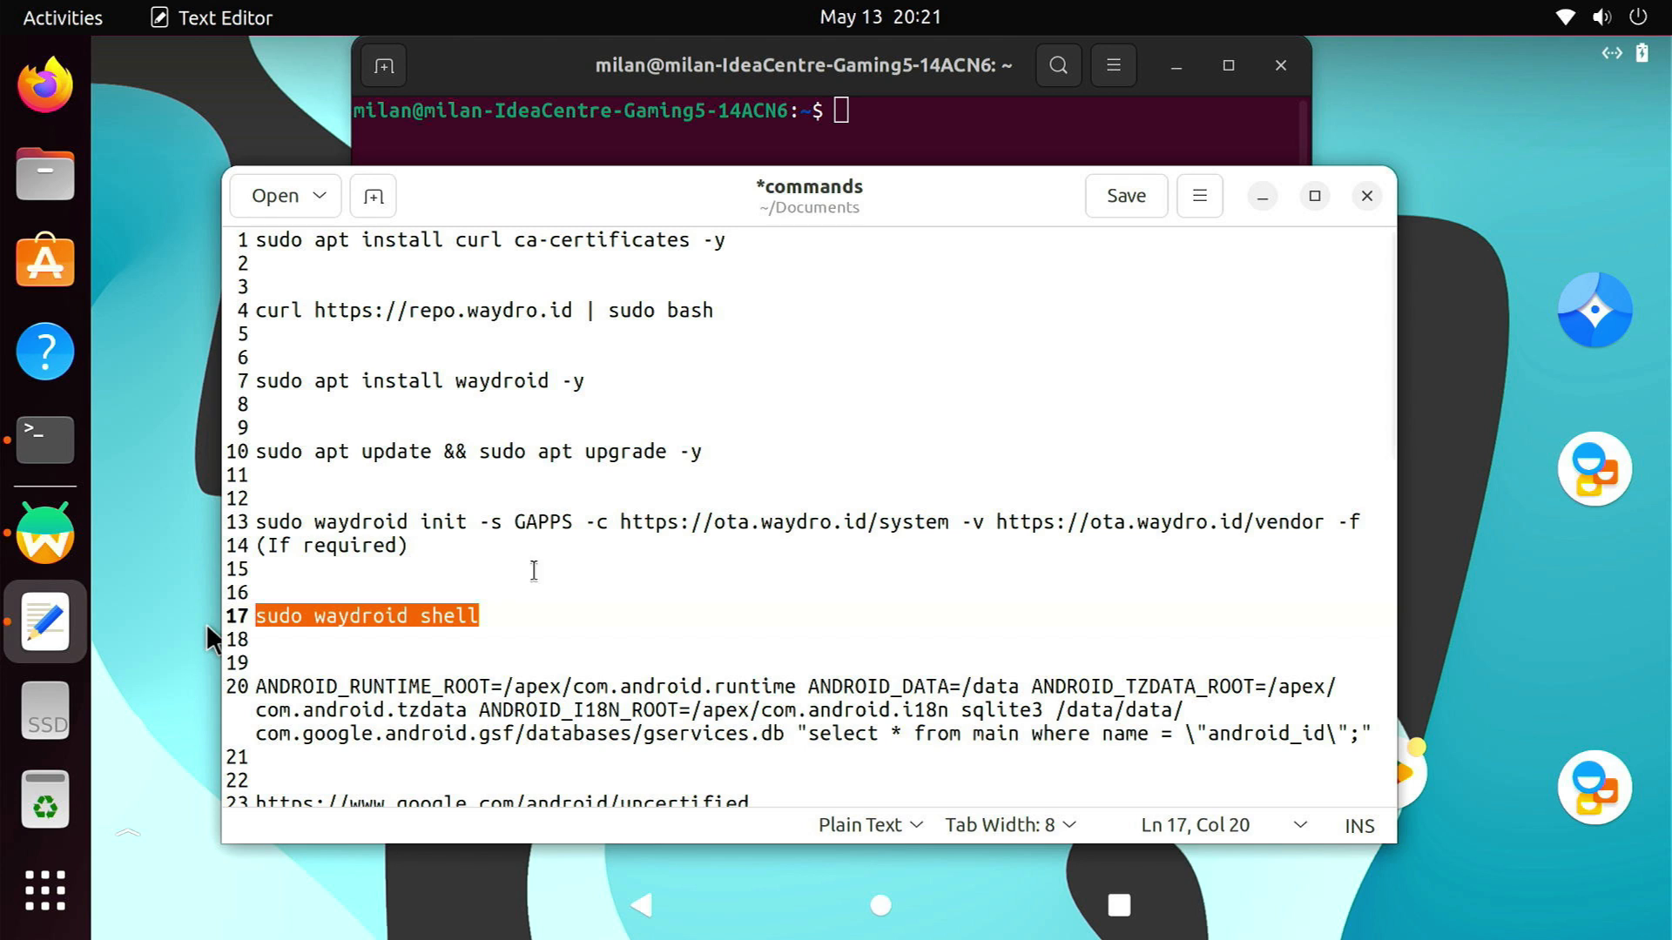
{"action": "left_click", "coordinate": [889, 113]}
{"action": "right_click", "coordinate": [896, 131]}
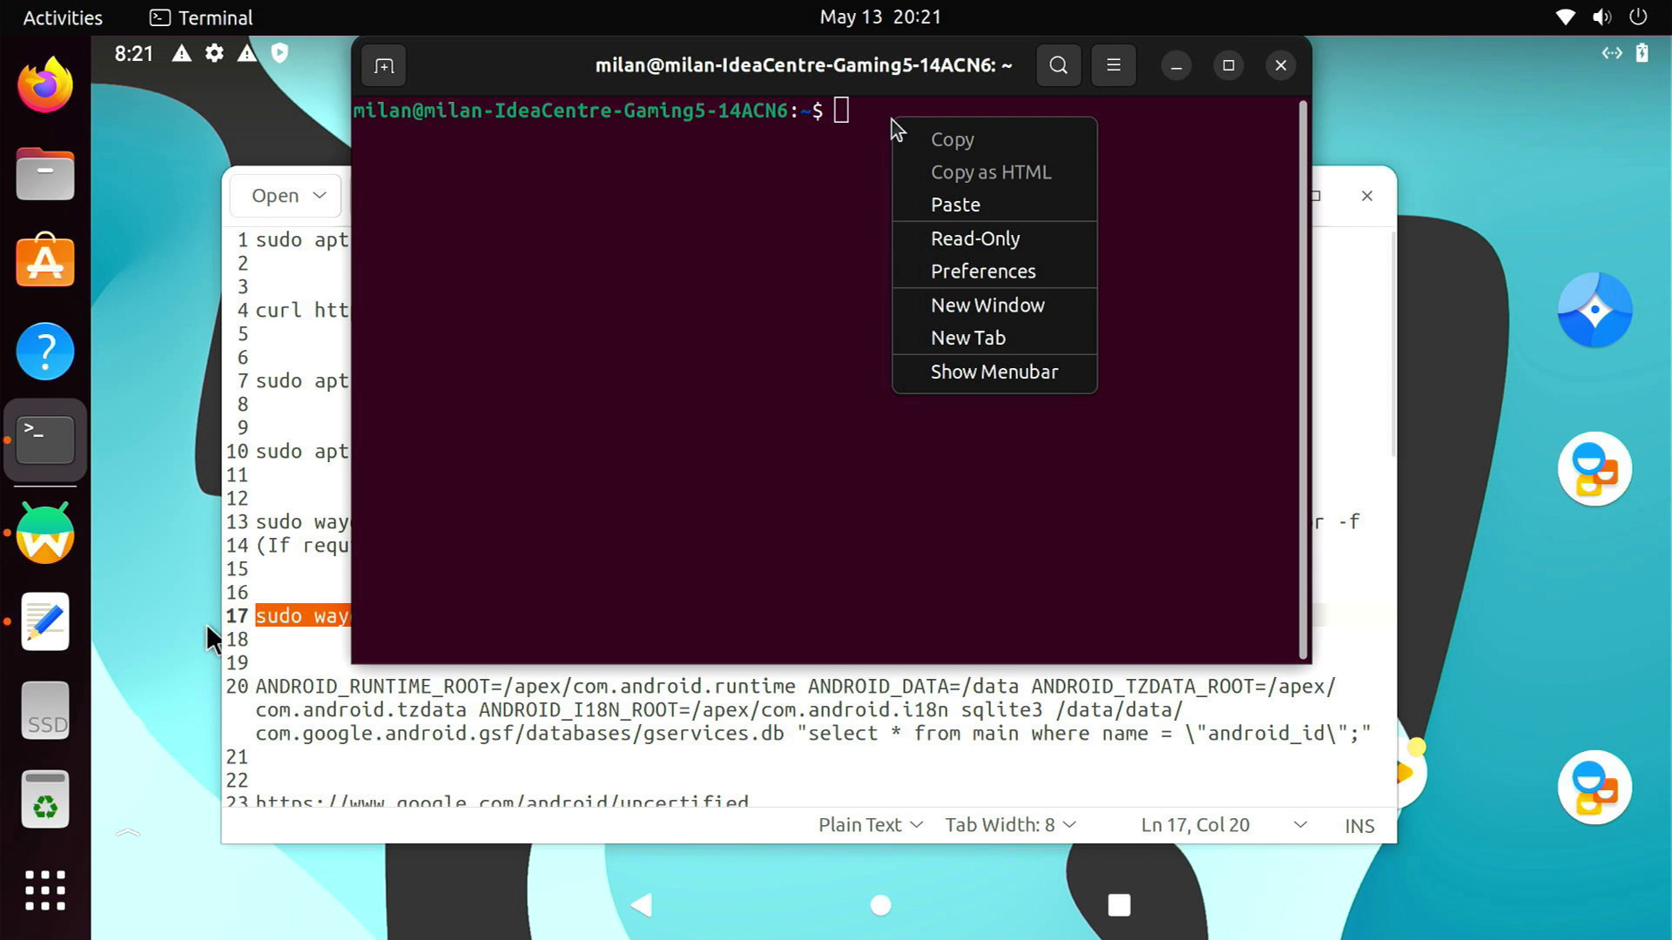
{"action": "left_click", "coordinate": [947, 205]}
{"action": "key", "text": "Return"}
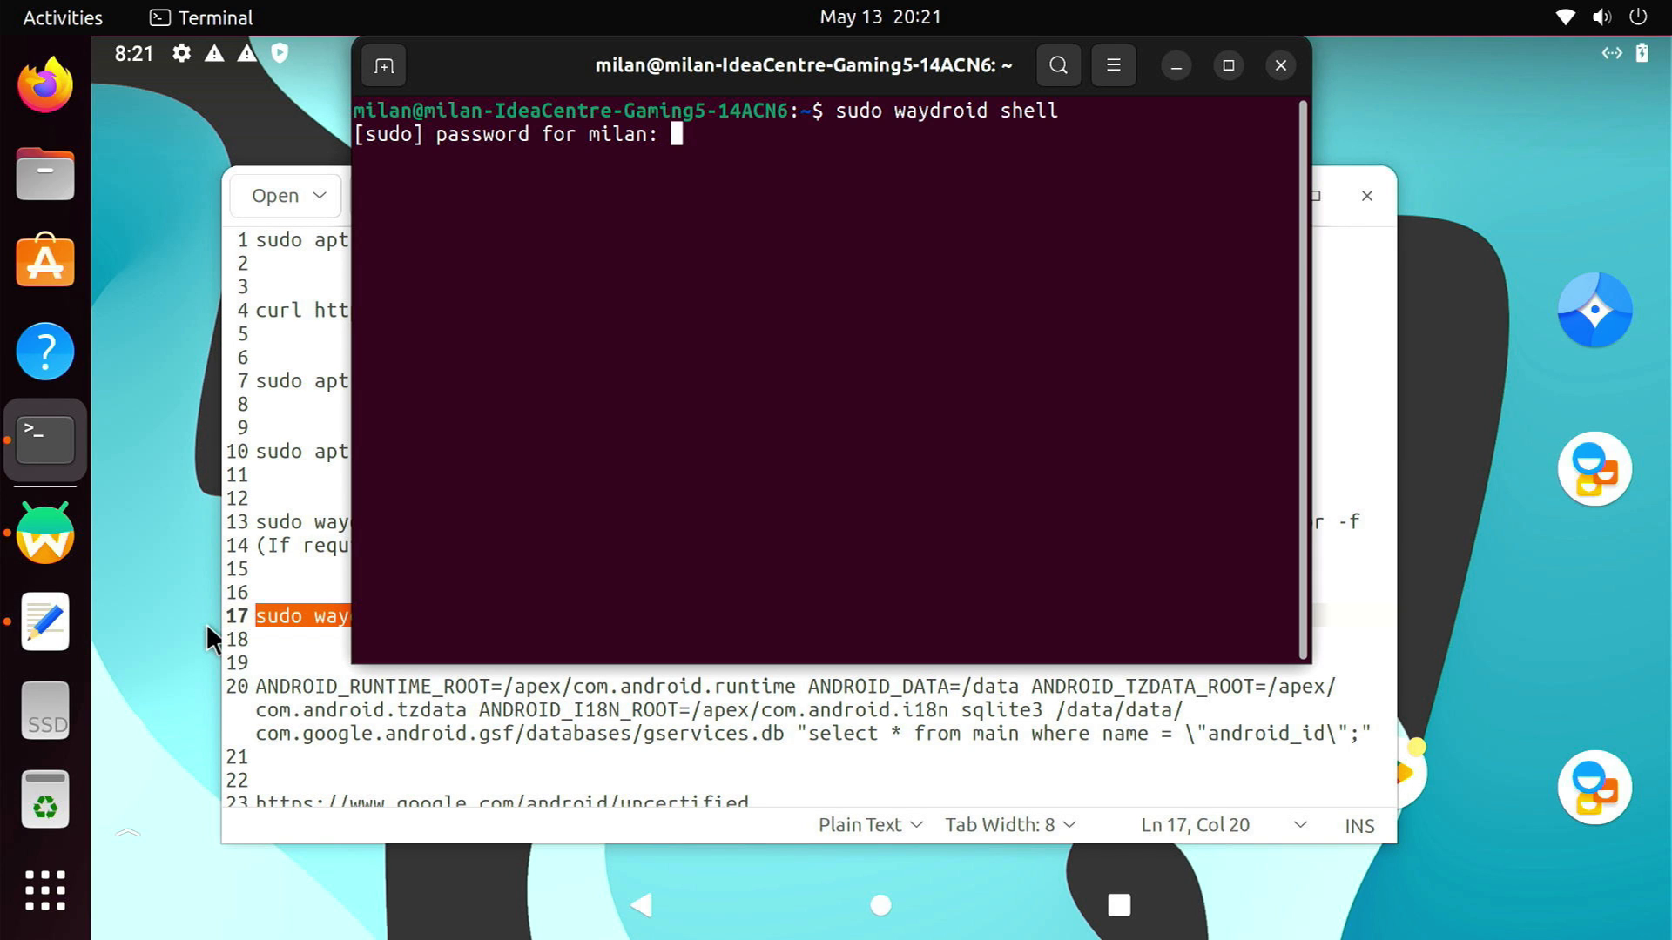
{"action": "key", "text": "Return"}
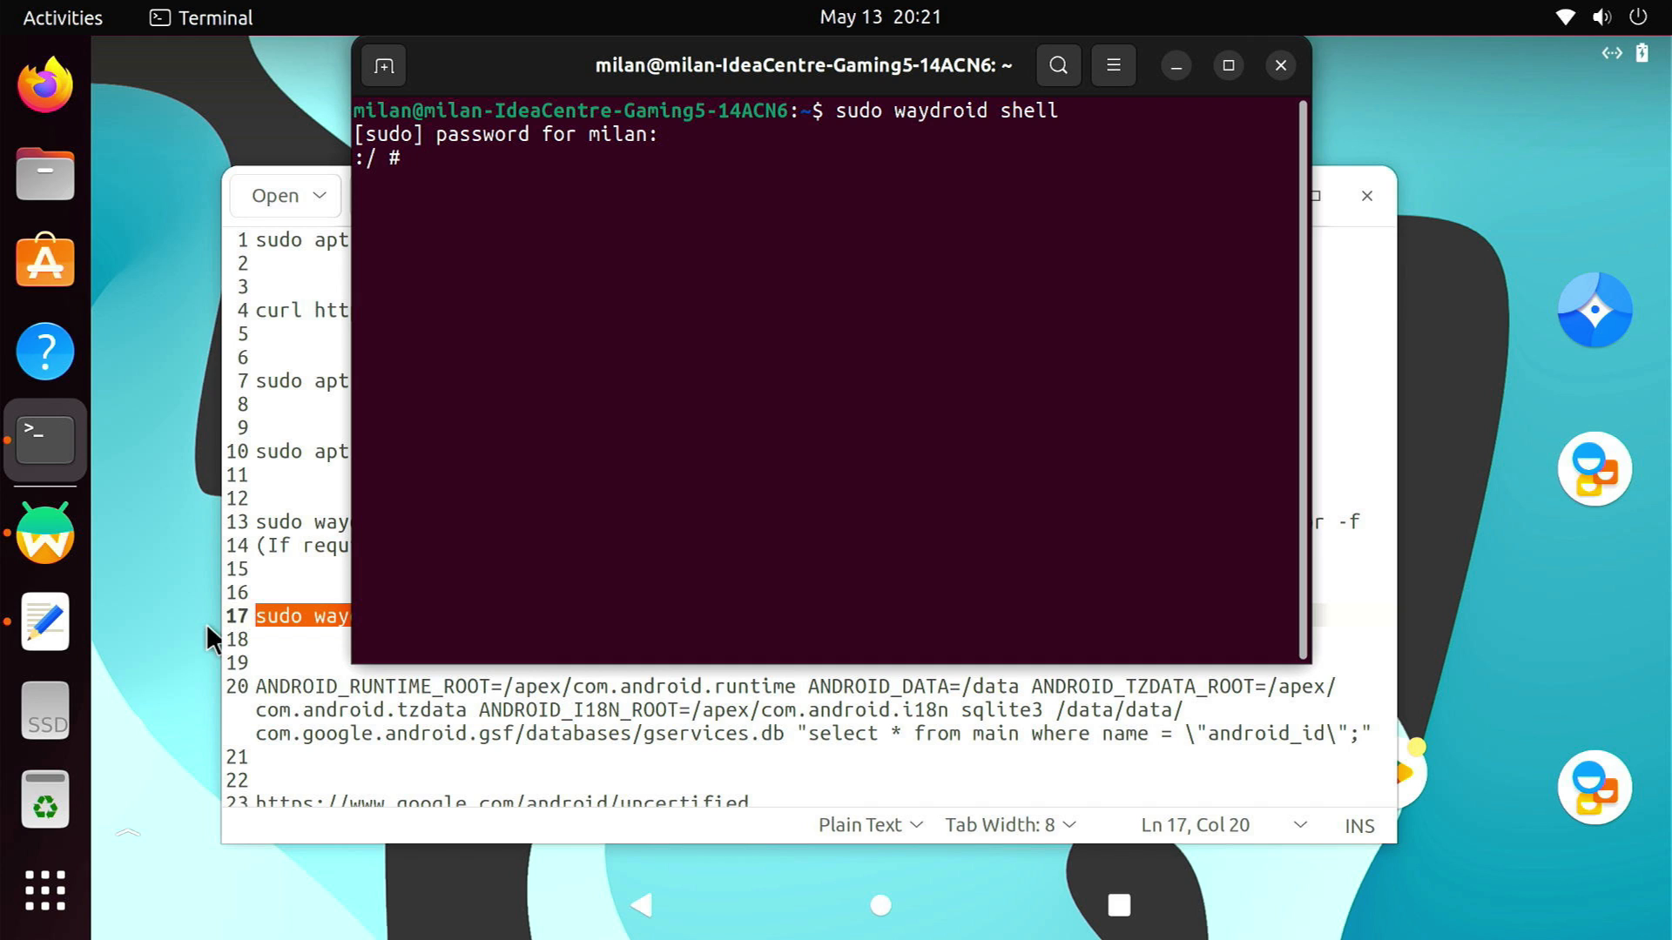
Run the sqlite3 gservices.db query from line 20 to print the android_id
{"action": "left_click", "coordinate": [302, 710]}
{"action": "left_click_drag", "start_coordinate": [261, 686], "coordinate": [1386, 738]}
{"action": "key", "text": "ctrl+c"}
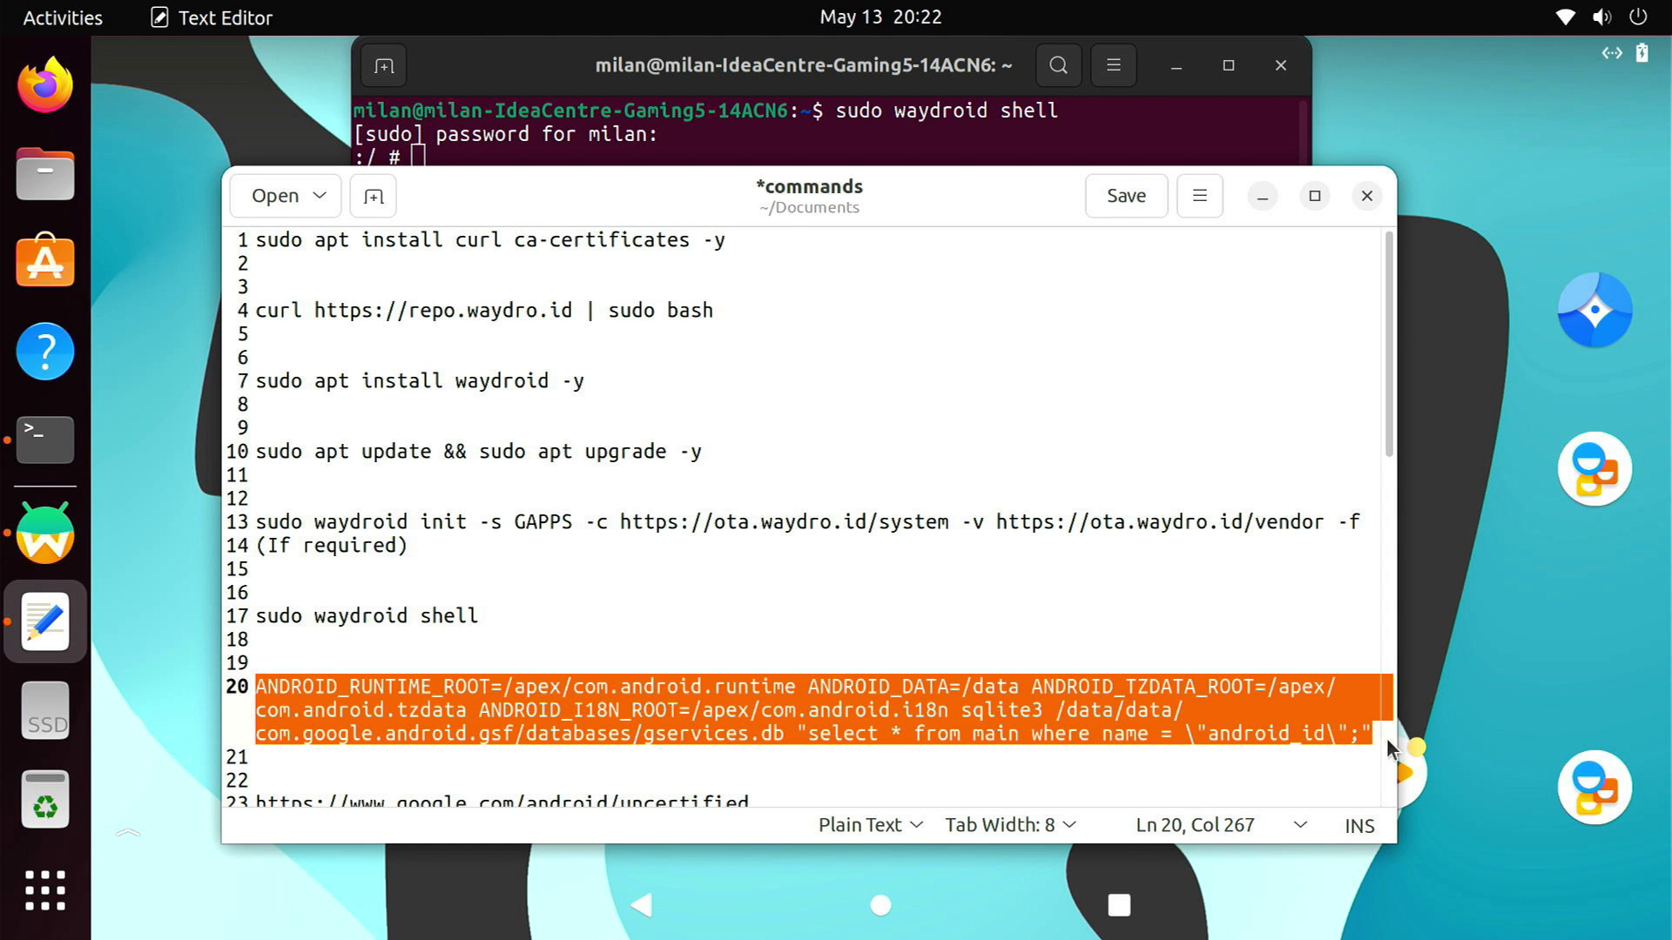
{"action": "left_click", "coordinate": [769, 120]}
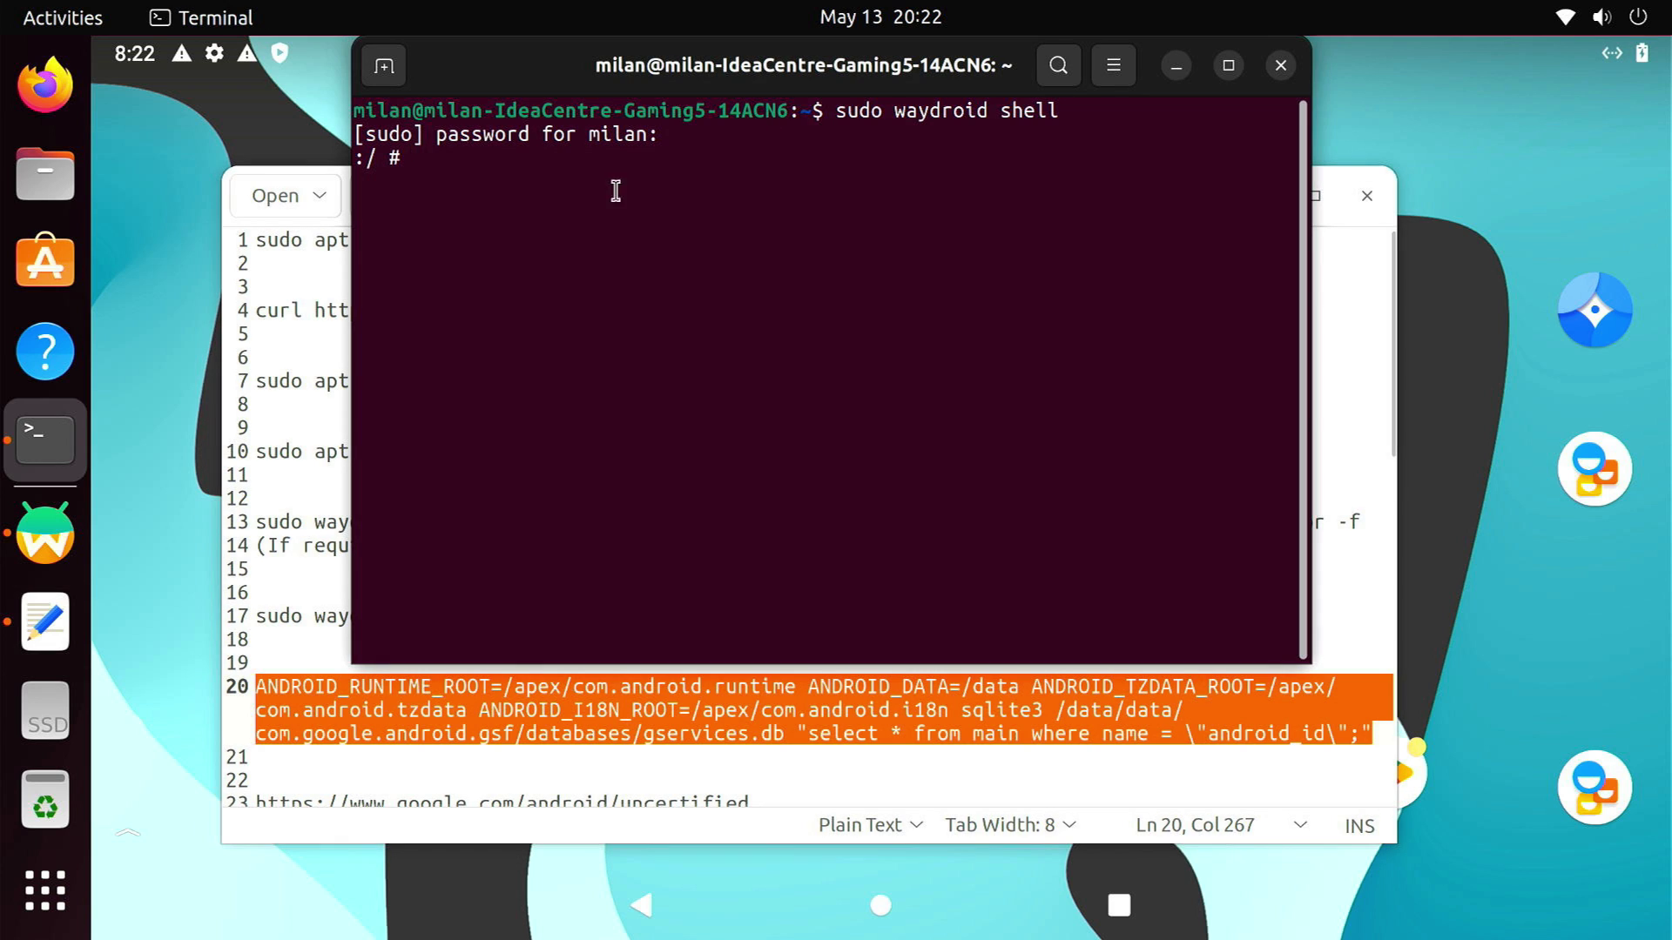
{"action": "right_click", "coordinate": [552, 194]}
{"action": "left_click", "coordinate": [615, 294]}
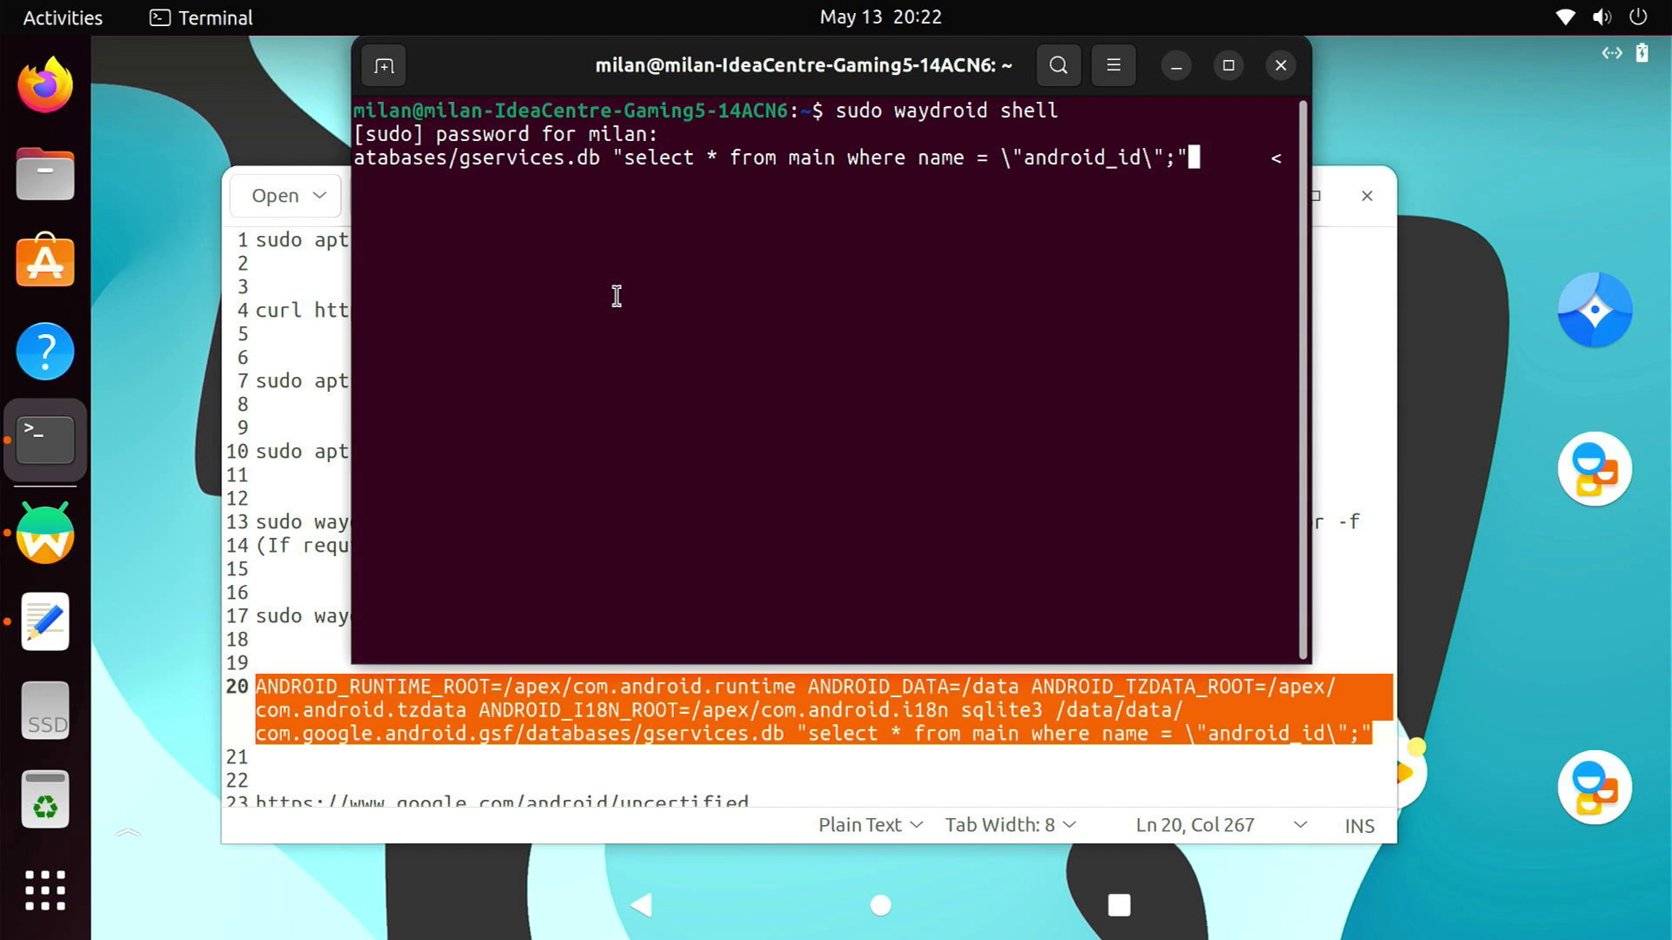
{"action": "key", "text": "Return"}
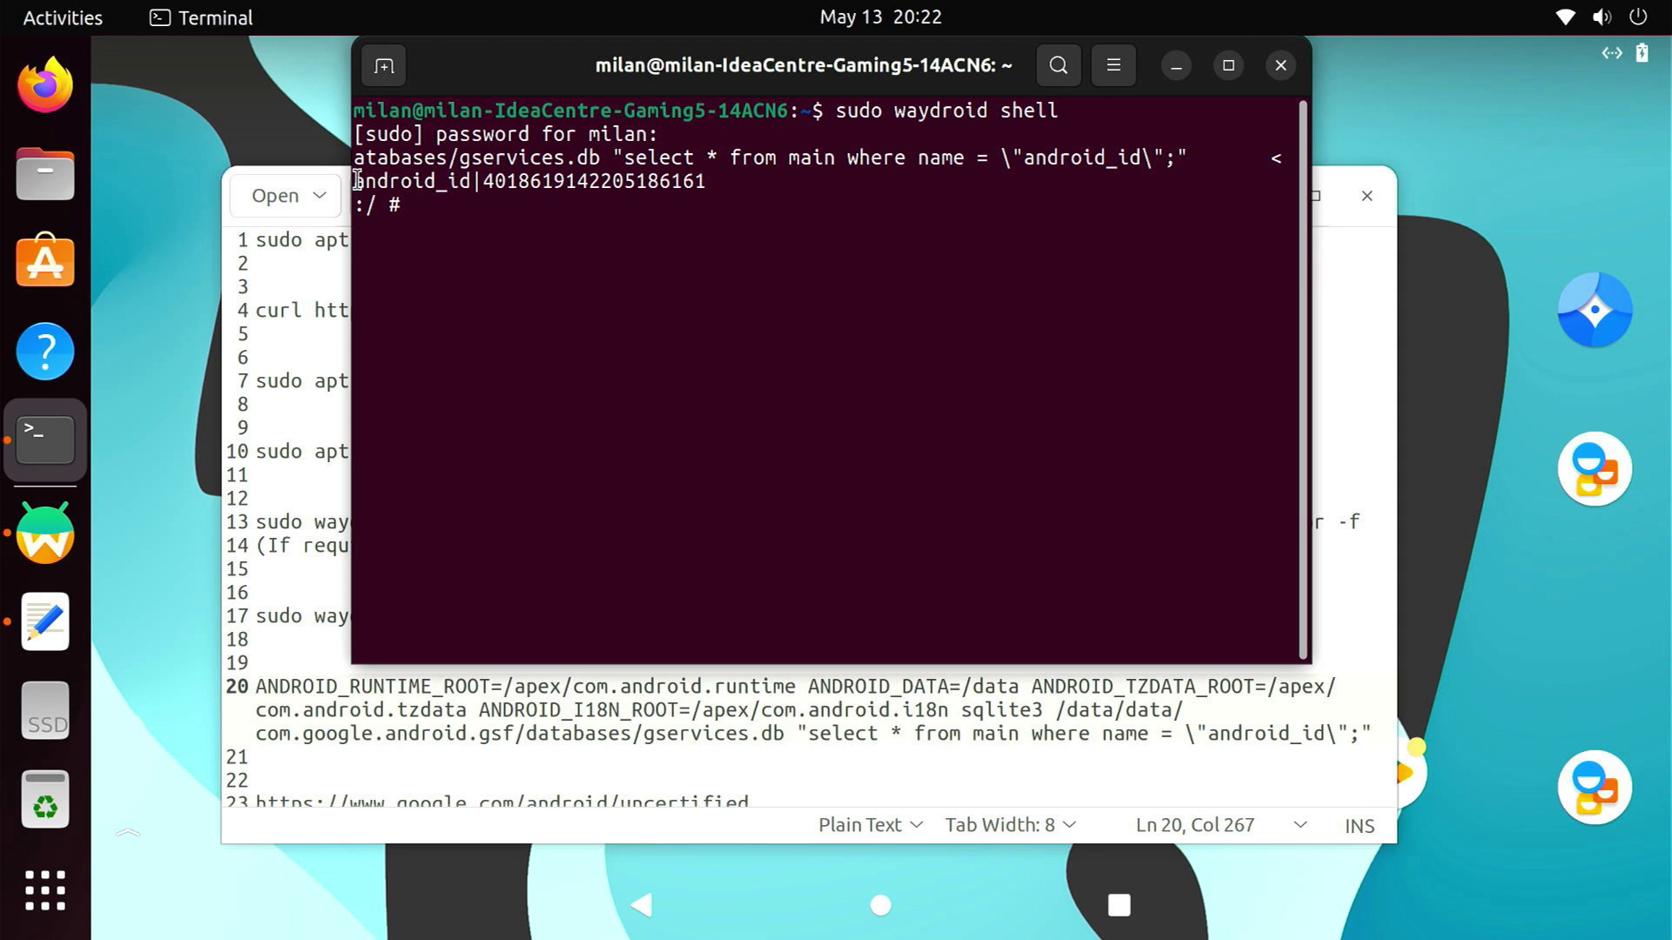
Copy the android_id number and close the Terminal
{"action": "left_click_drag", "start_coordinate": [354, 181], "coordinate": [704, 185]}
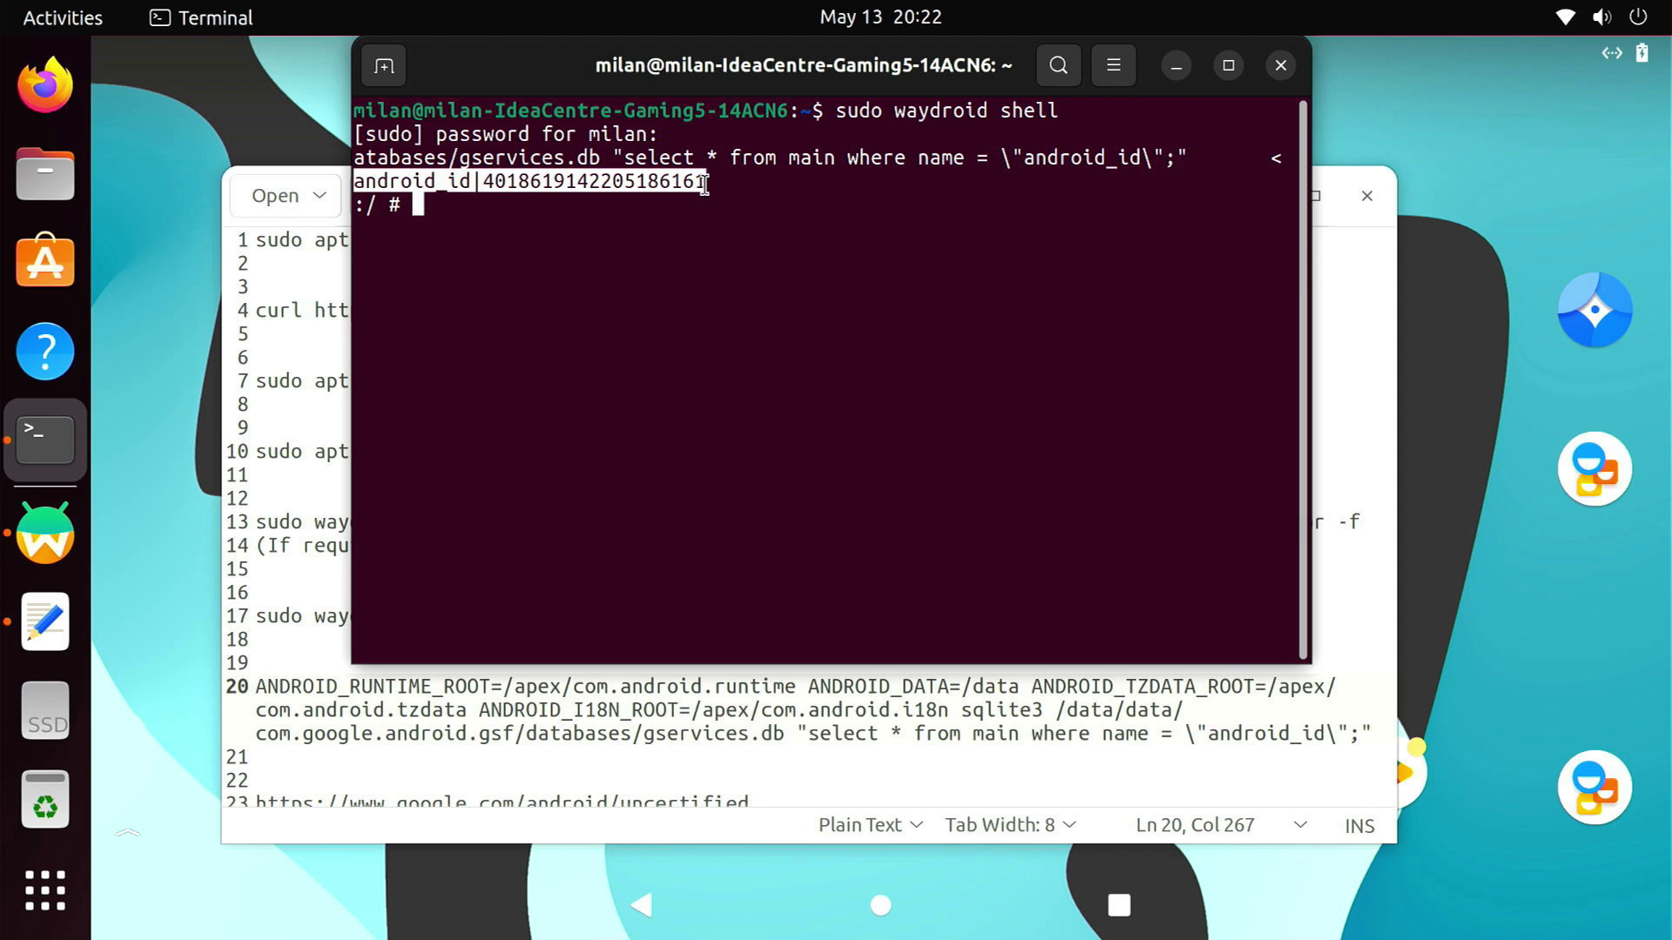
{"action": "left_click", "coordinate": [614, 202]}
{"action": "left_click_drag", "start_coordinate": [482, 170], "coordinate": [707, 182]}
{"action": "right_click", "coordinate": [644, 180]}
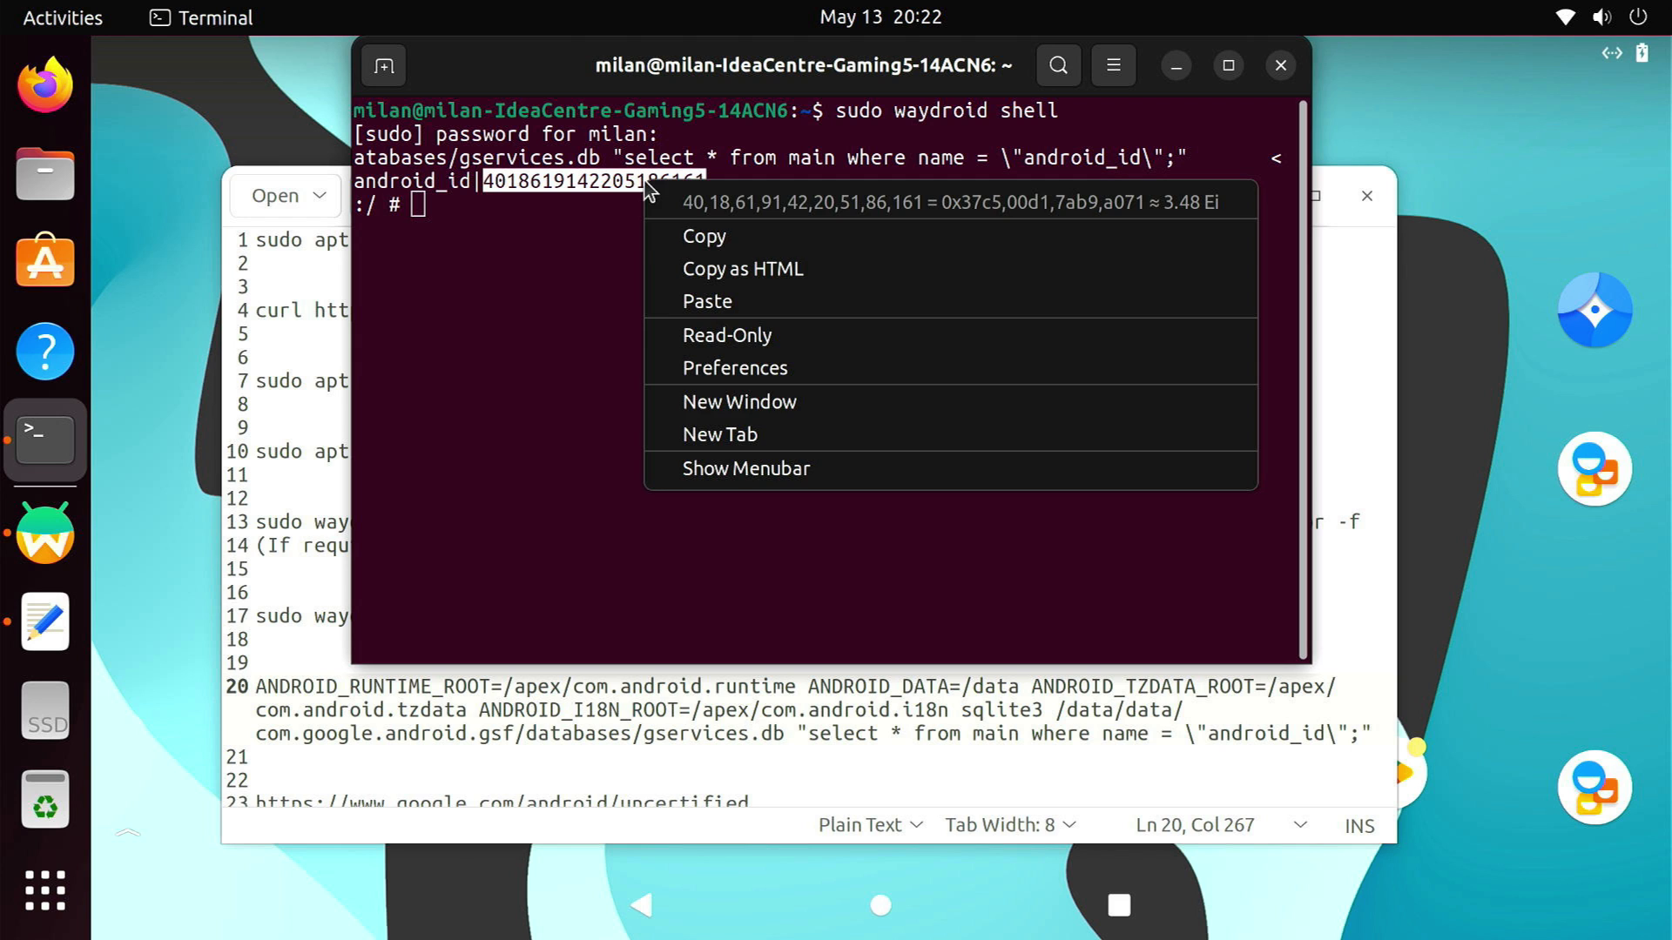
{"action": "left_click", "coordinate": [704, 237]}
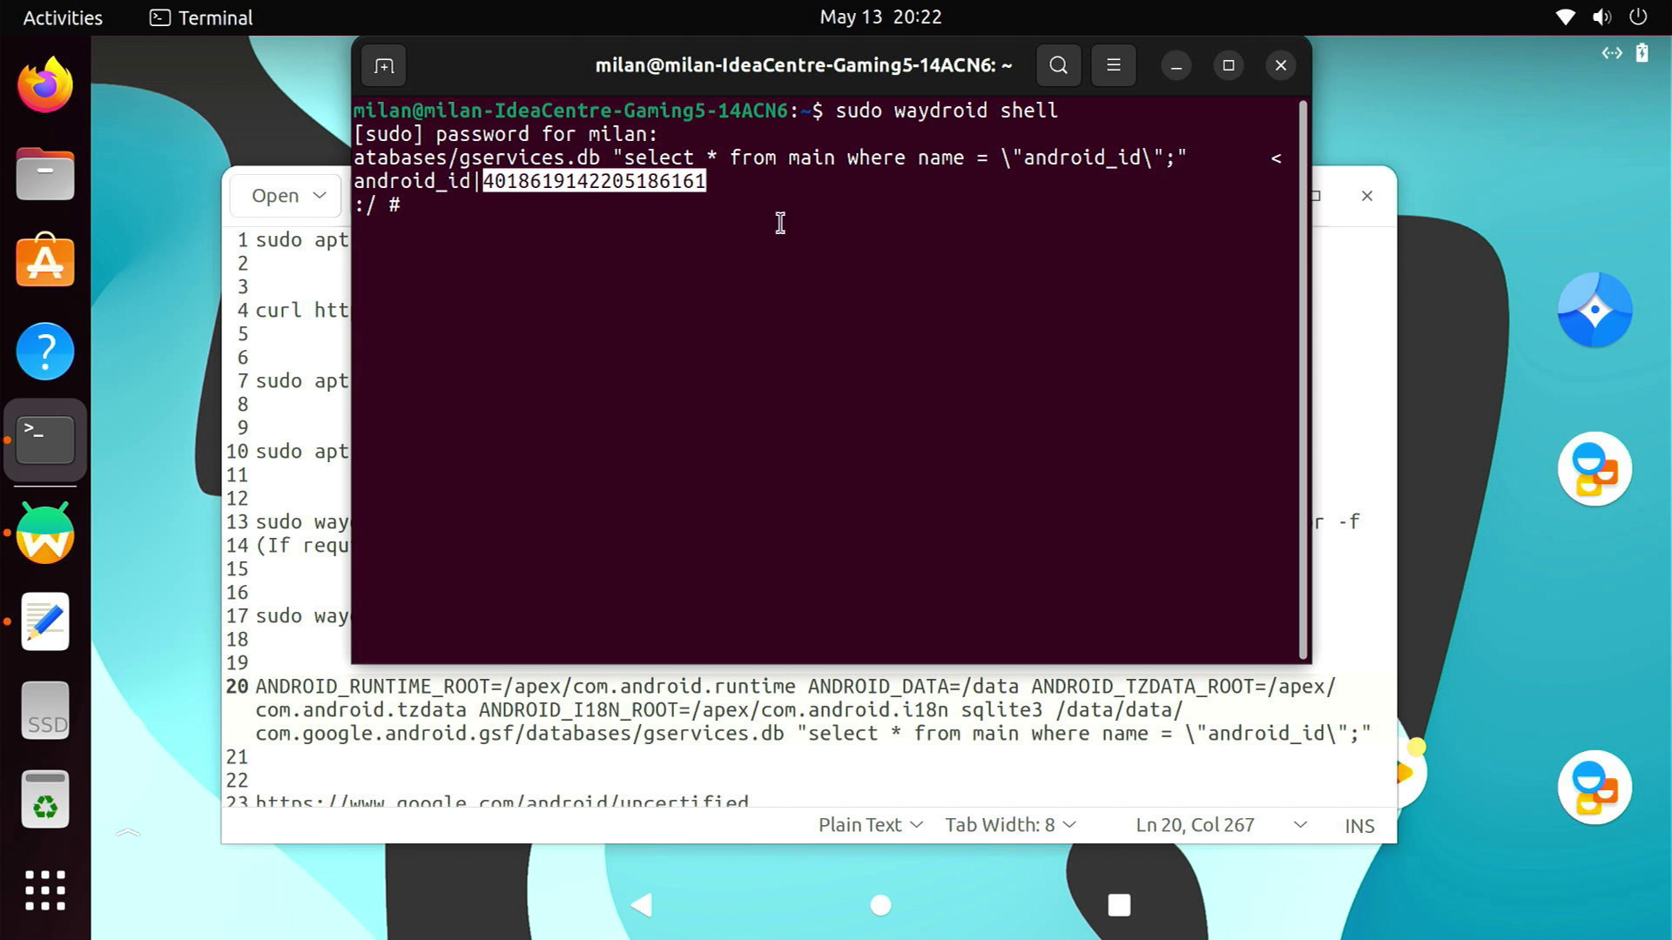
{"action": "left_click", "coordinate": [1280, 65]}
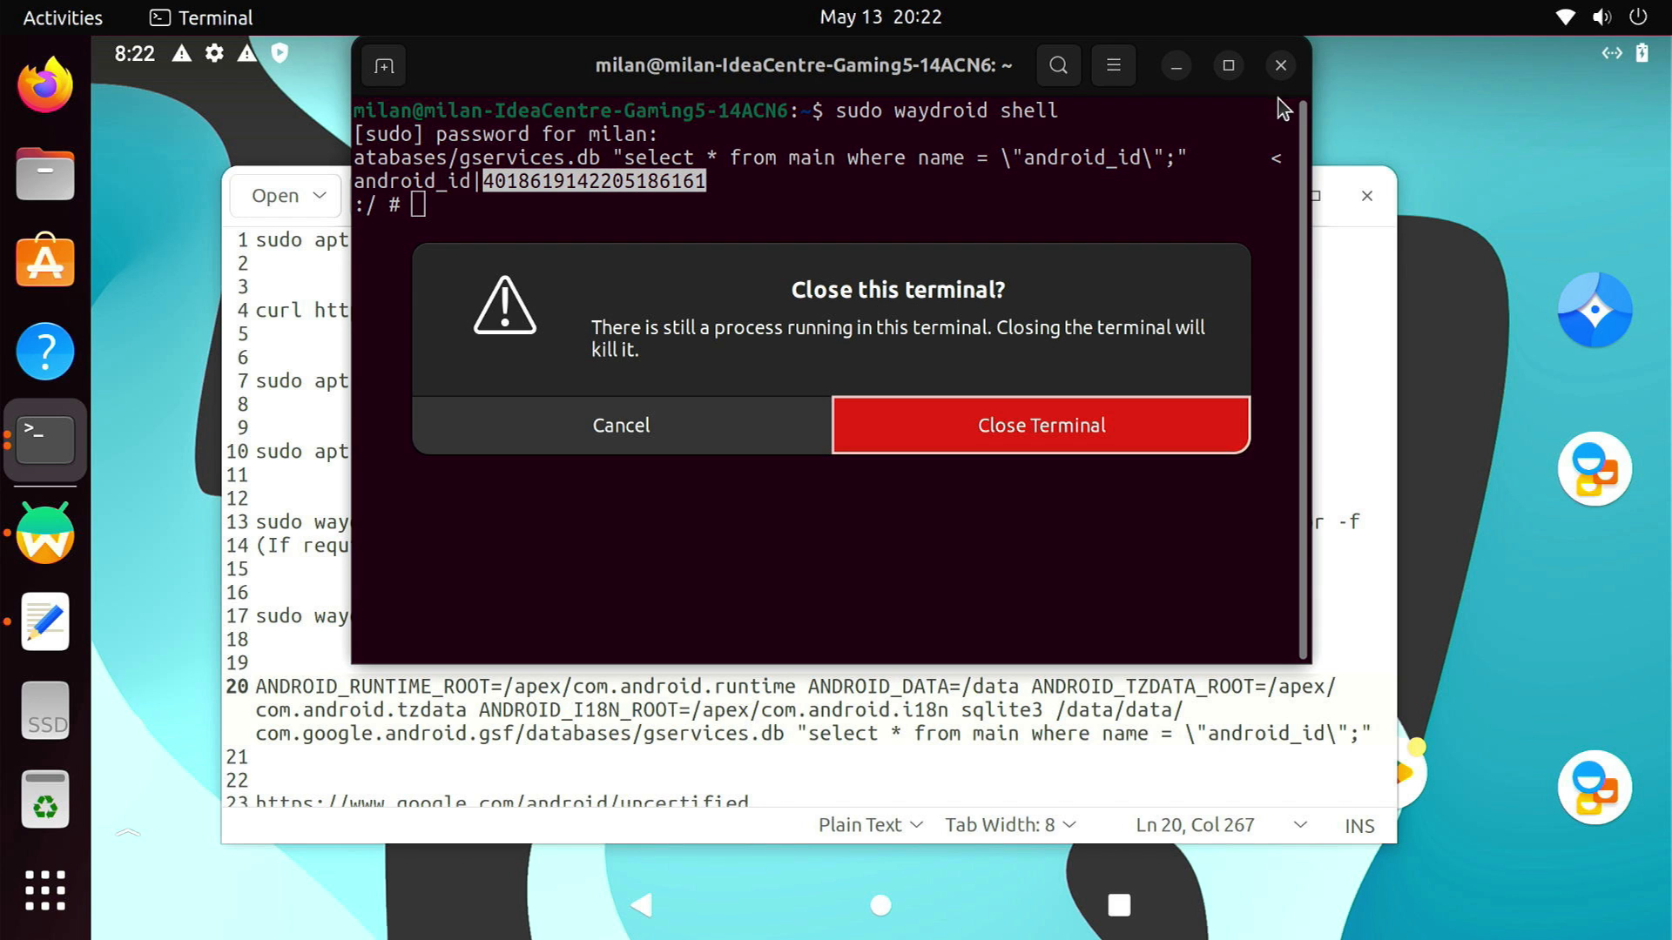
{"action": "left_click", "coordinate": [1100, 442]}
{"action": "left_click", "coordinate": [1273, 195]}
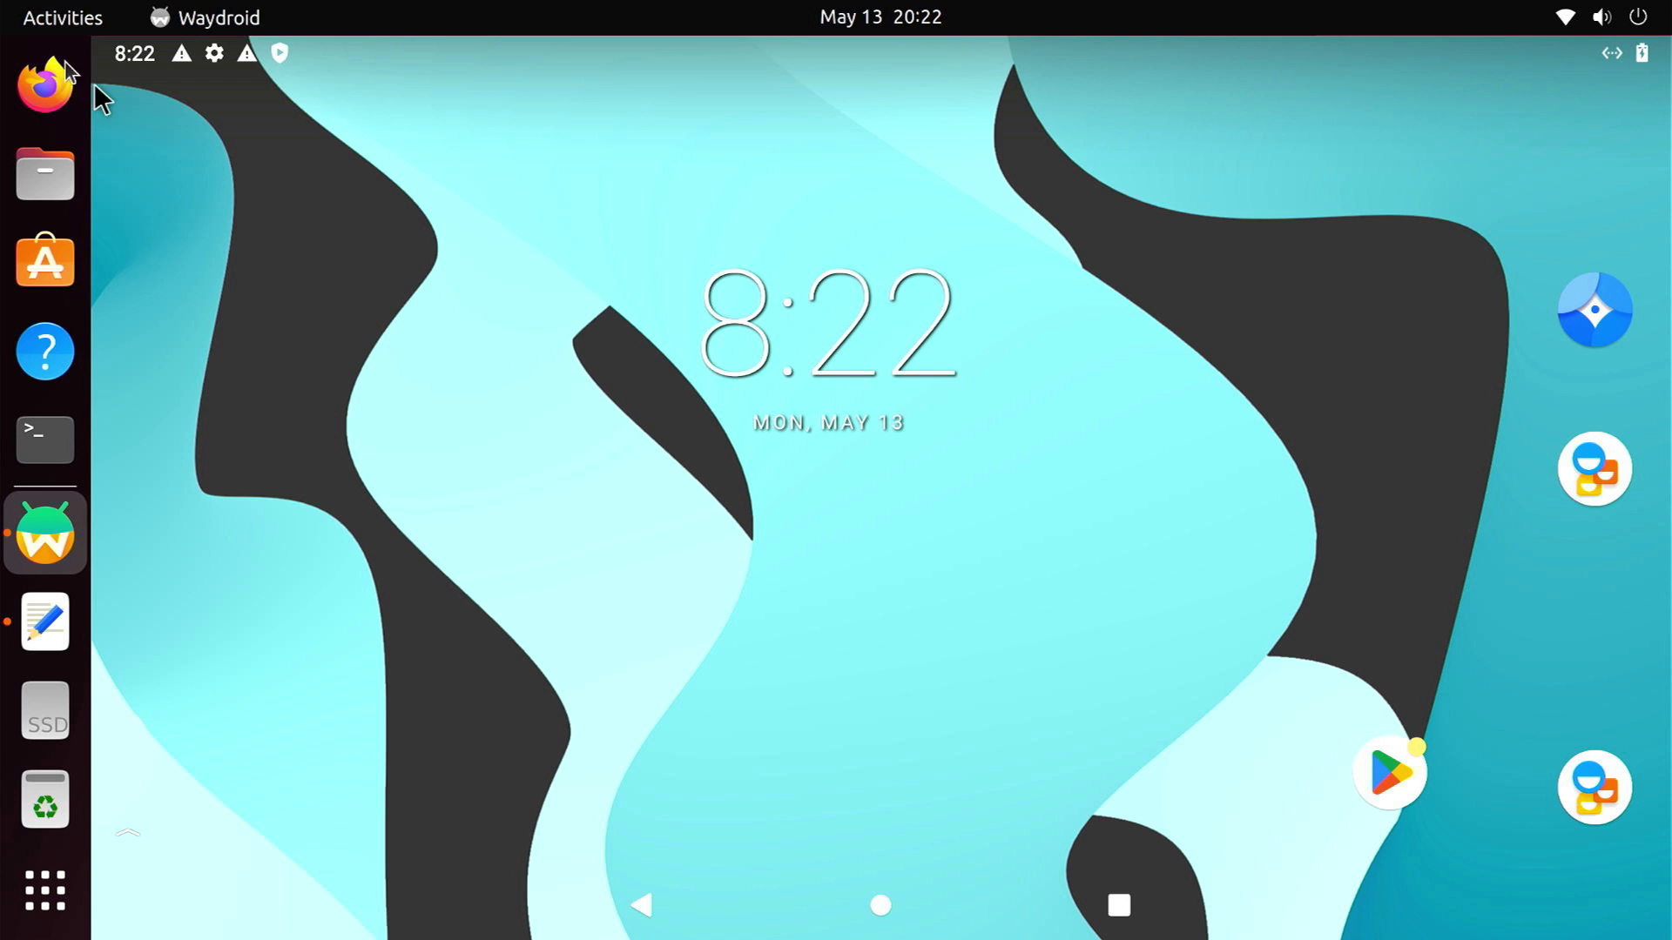
Open google.com/android/uncertified in Firefox and sign in with the Google account e-mail and password
{"action": "left_click", "coordinate": [66, 63]}
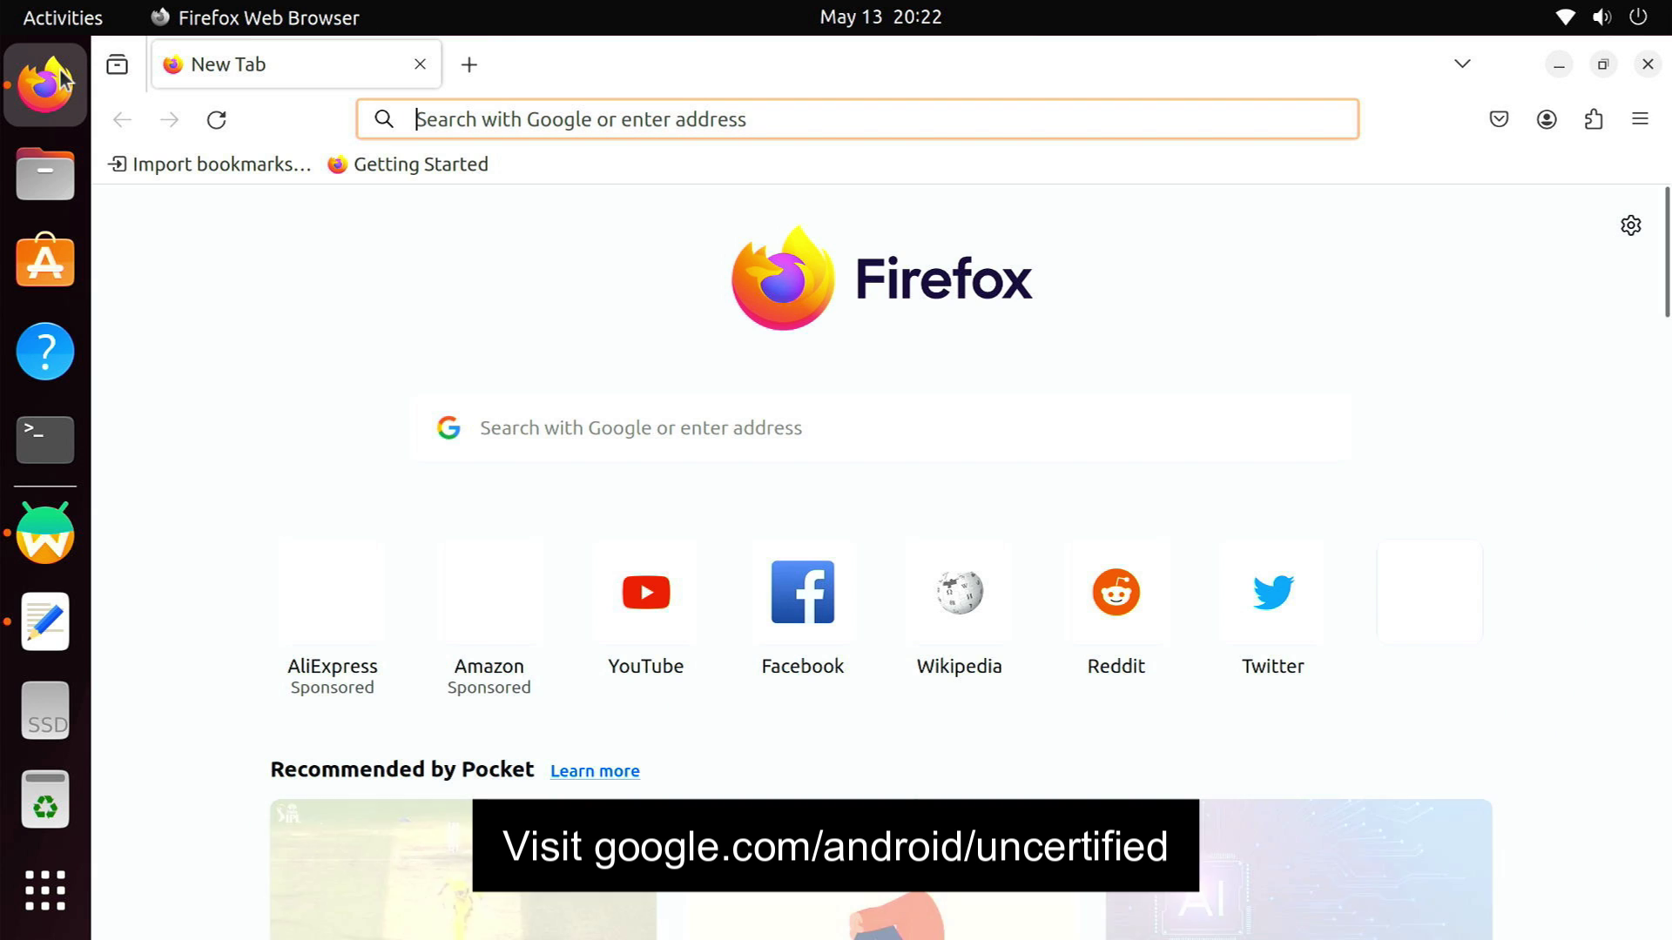
{"action": "type", "text": "google.com/android/uncertified"}
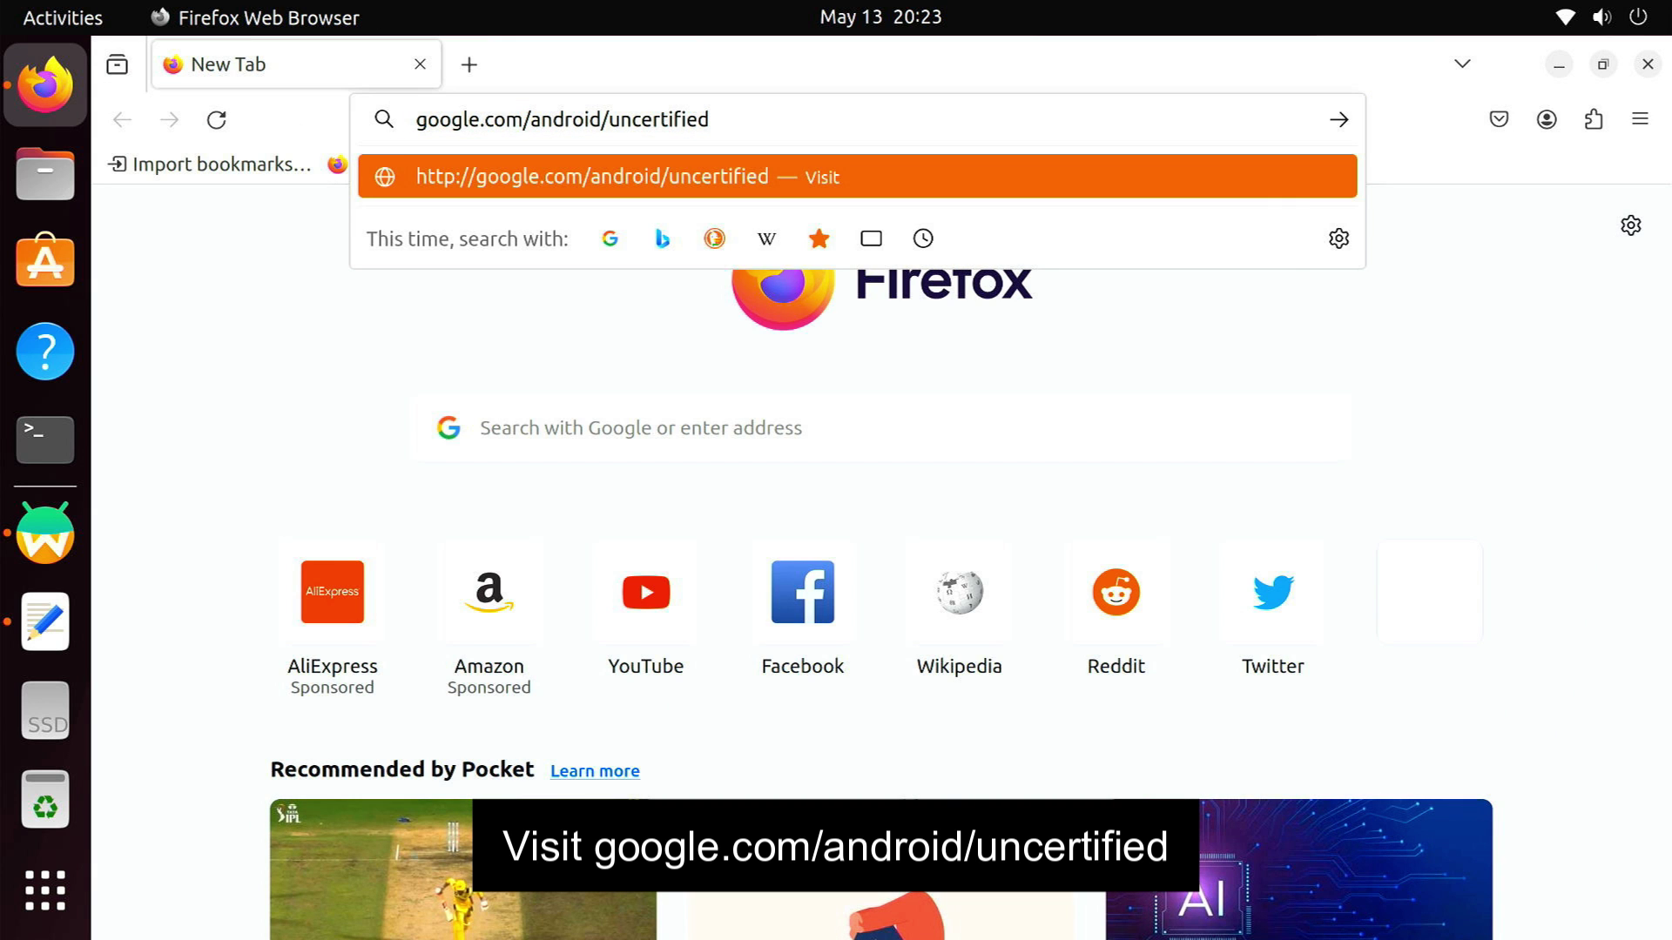
{"action": "key", "text": "Return"}
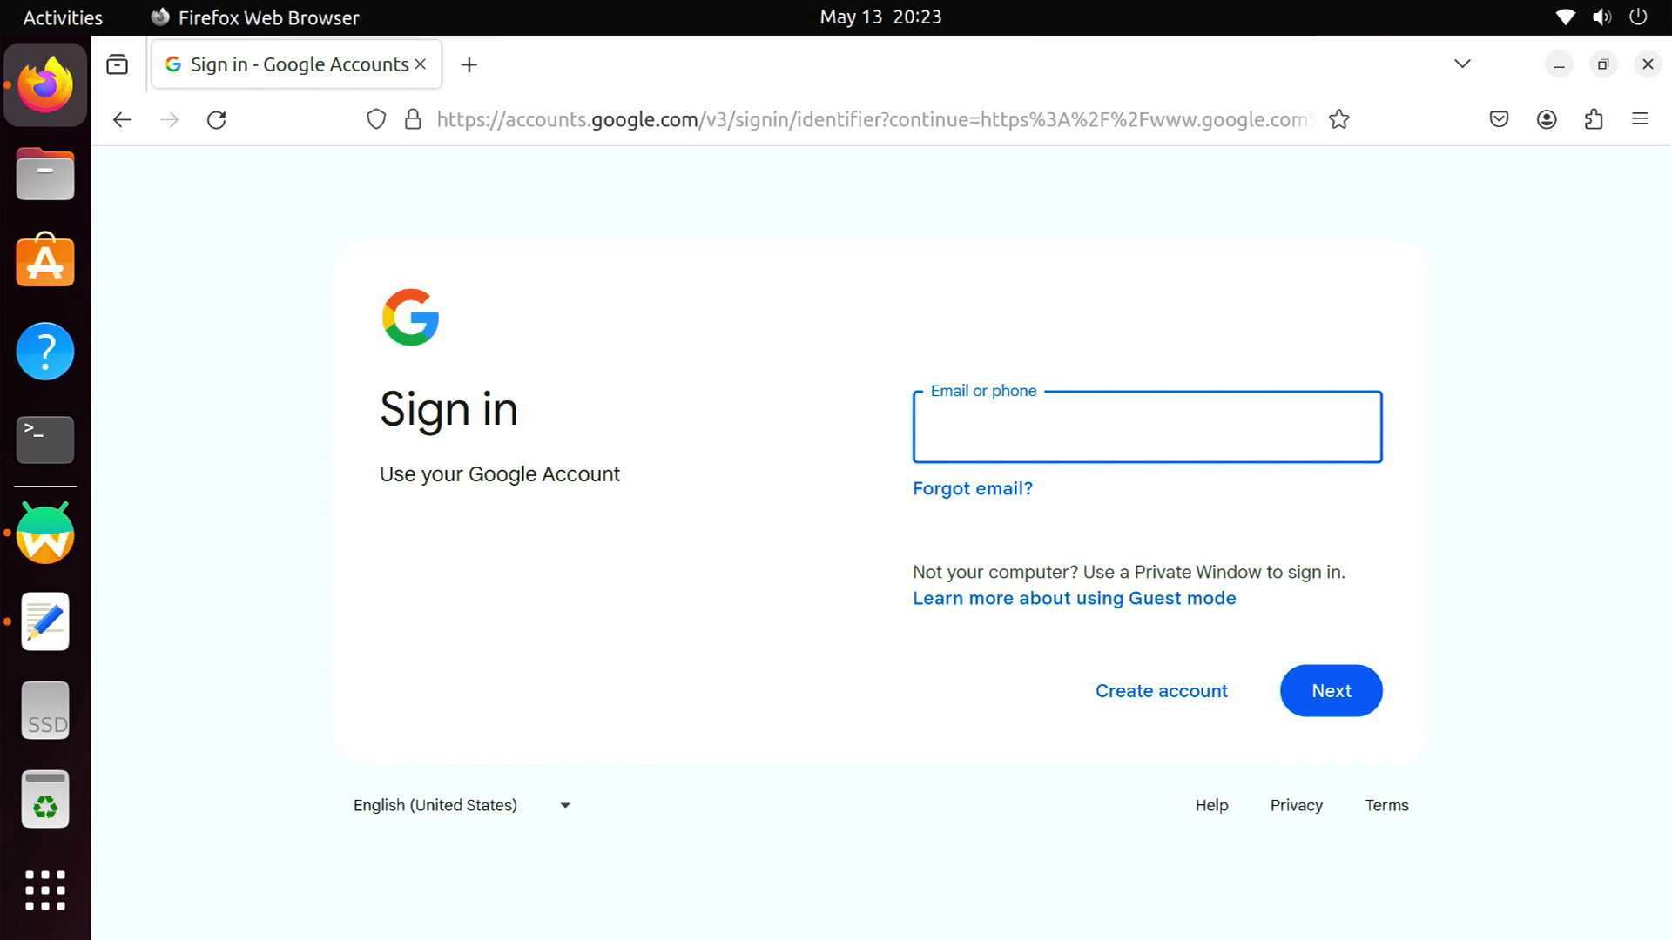
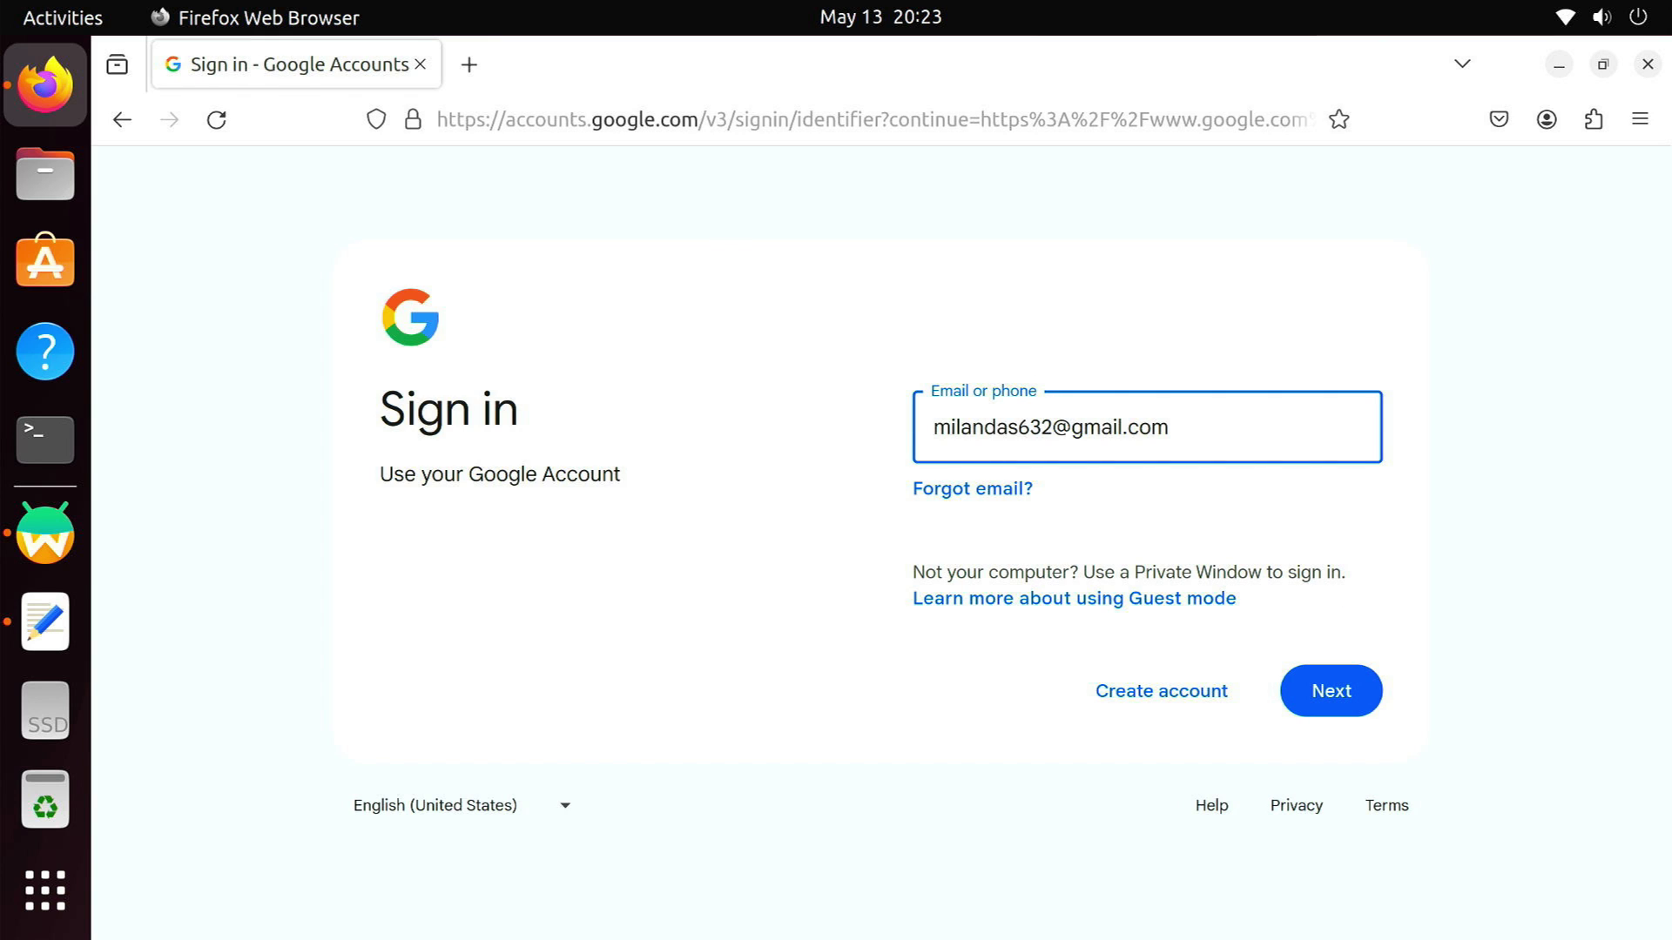
{"action": "key", "text": "Return"}
{"action": "type", "text": "••"}
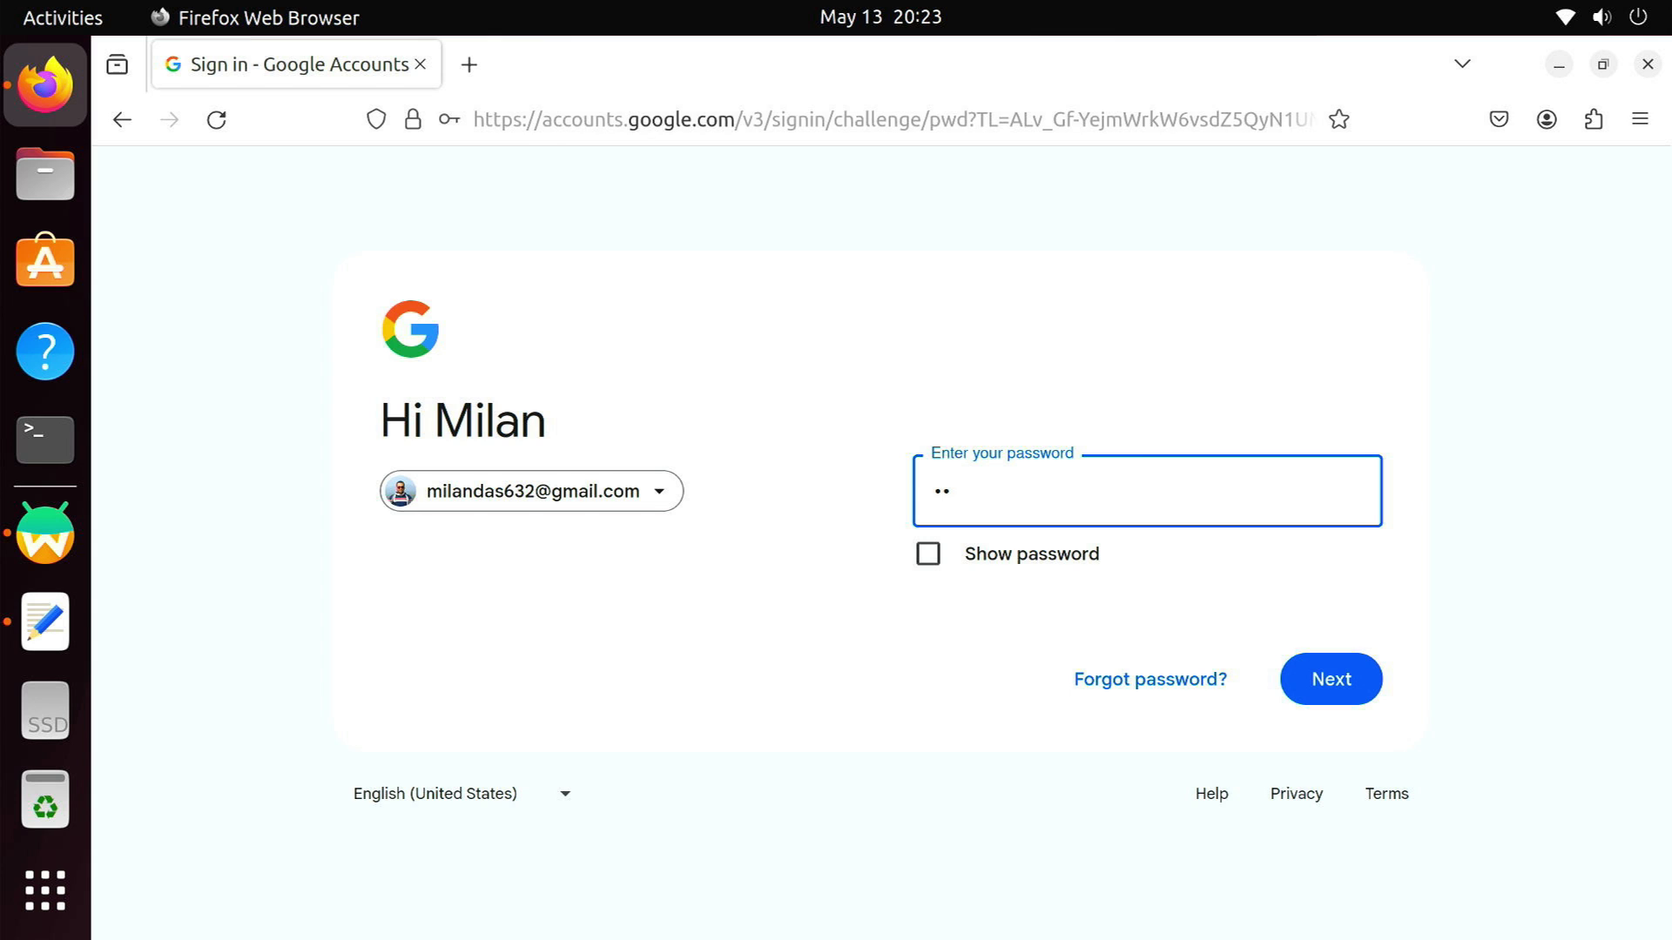
{"action": "key", "text": "Return"}
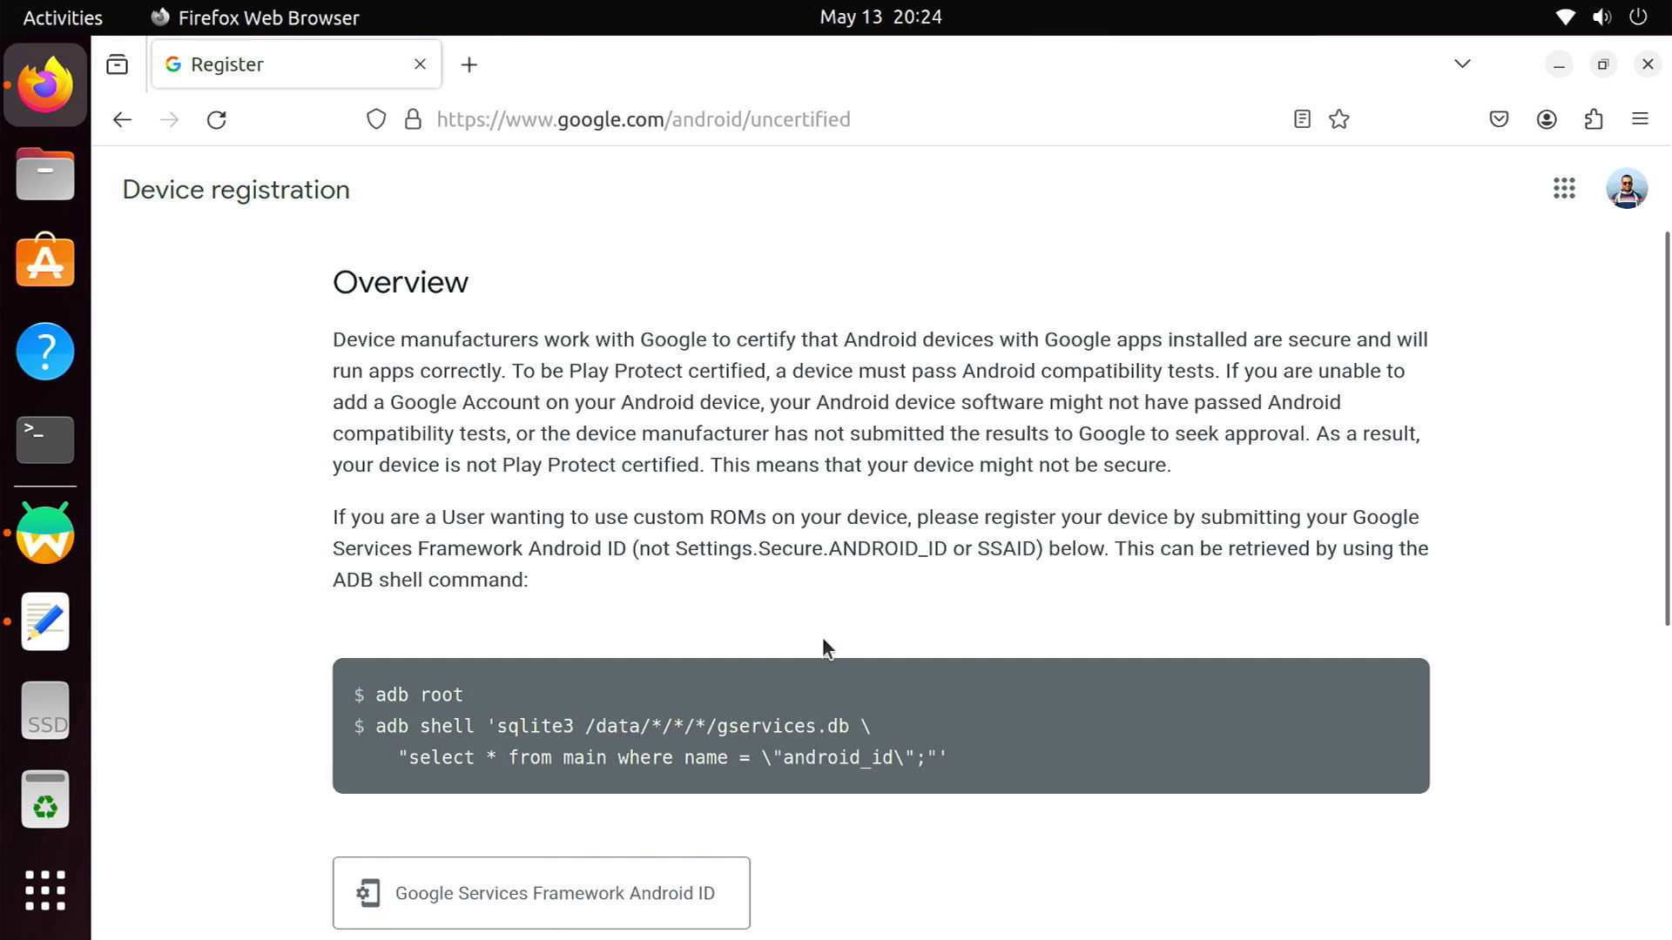
Paste the Android ID, pass reCAPTCHA, register the device, and close Firefox
{"action": "scroll", "coordinate": [822, 636], "scroll_direction": "down", "scroll_amount": 3}
{"action": "left_click", "coordinate": [568, 627]}
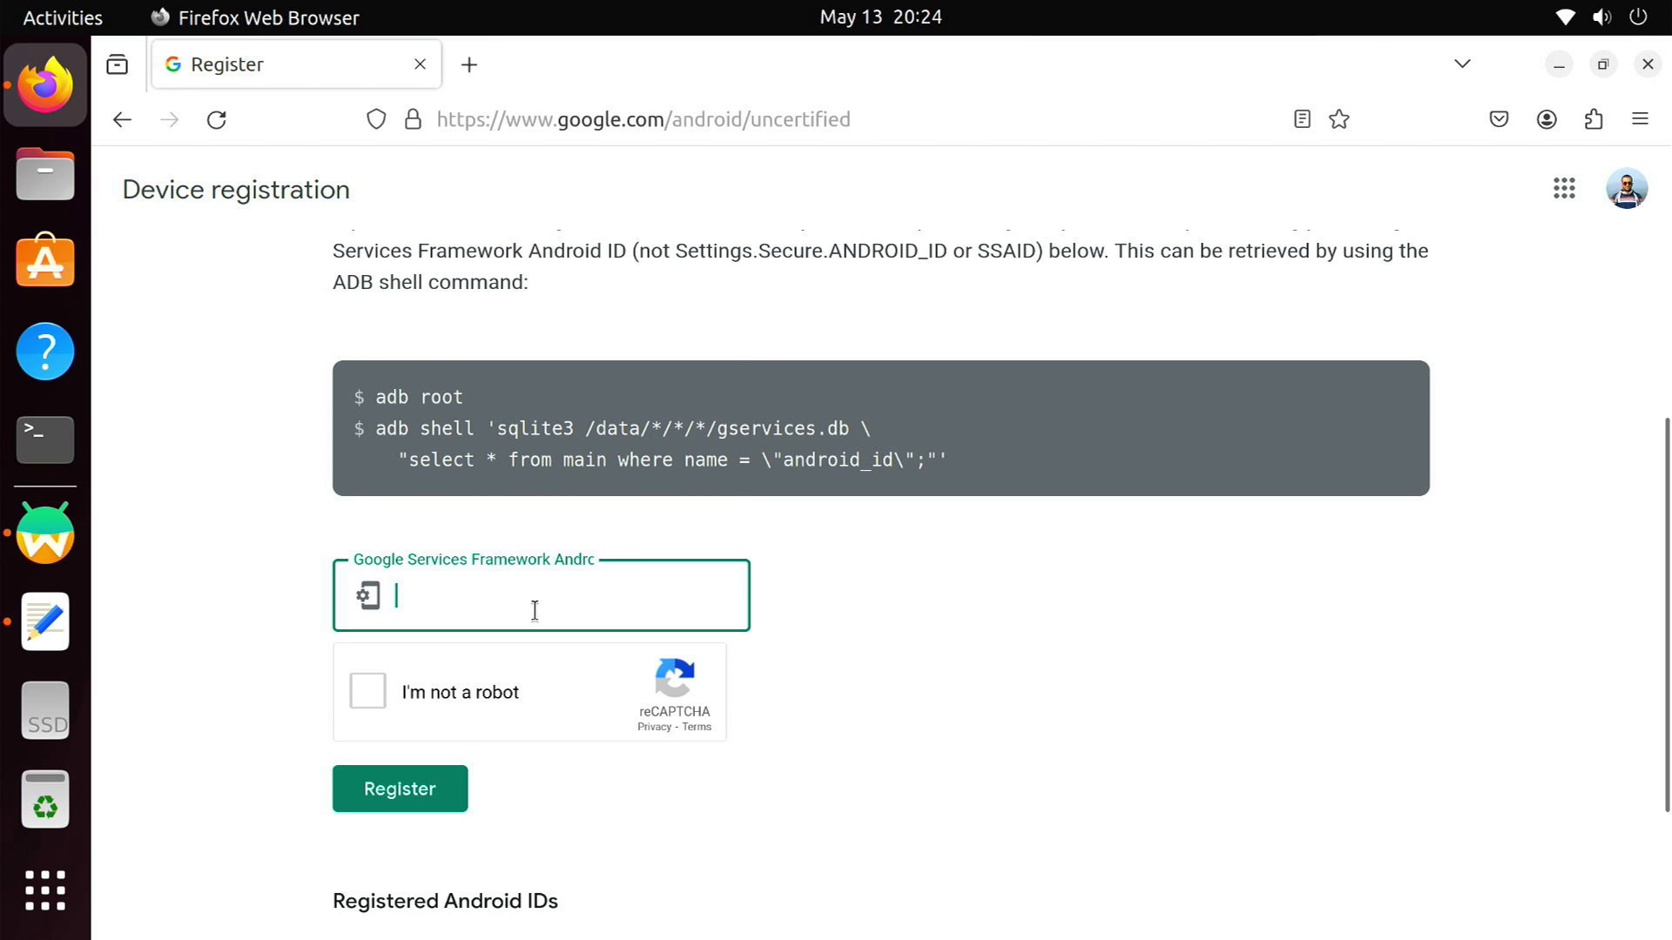
{"action": "right_click", "coordinate": [534, 609]}
{"action": "left_click", "coordinate": [610, 431]}
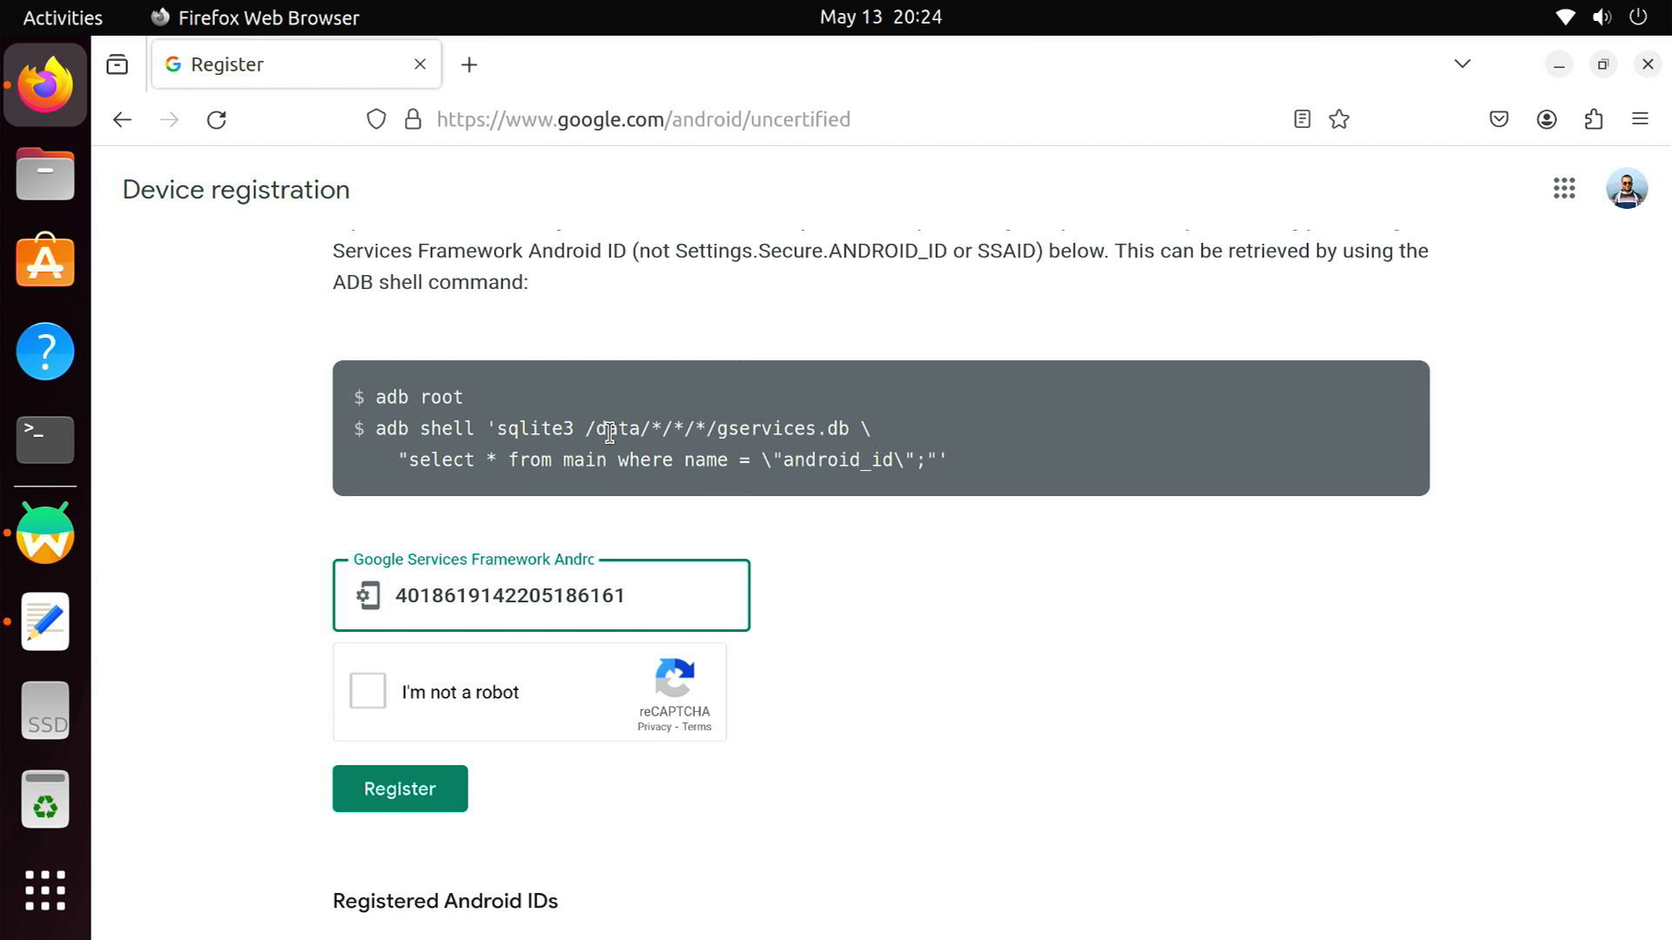
{"action": "left_click", "coordinate": [365, 692]}
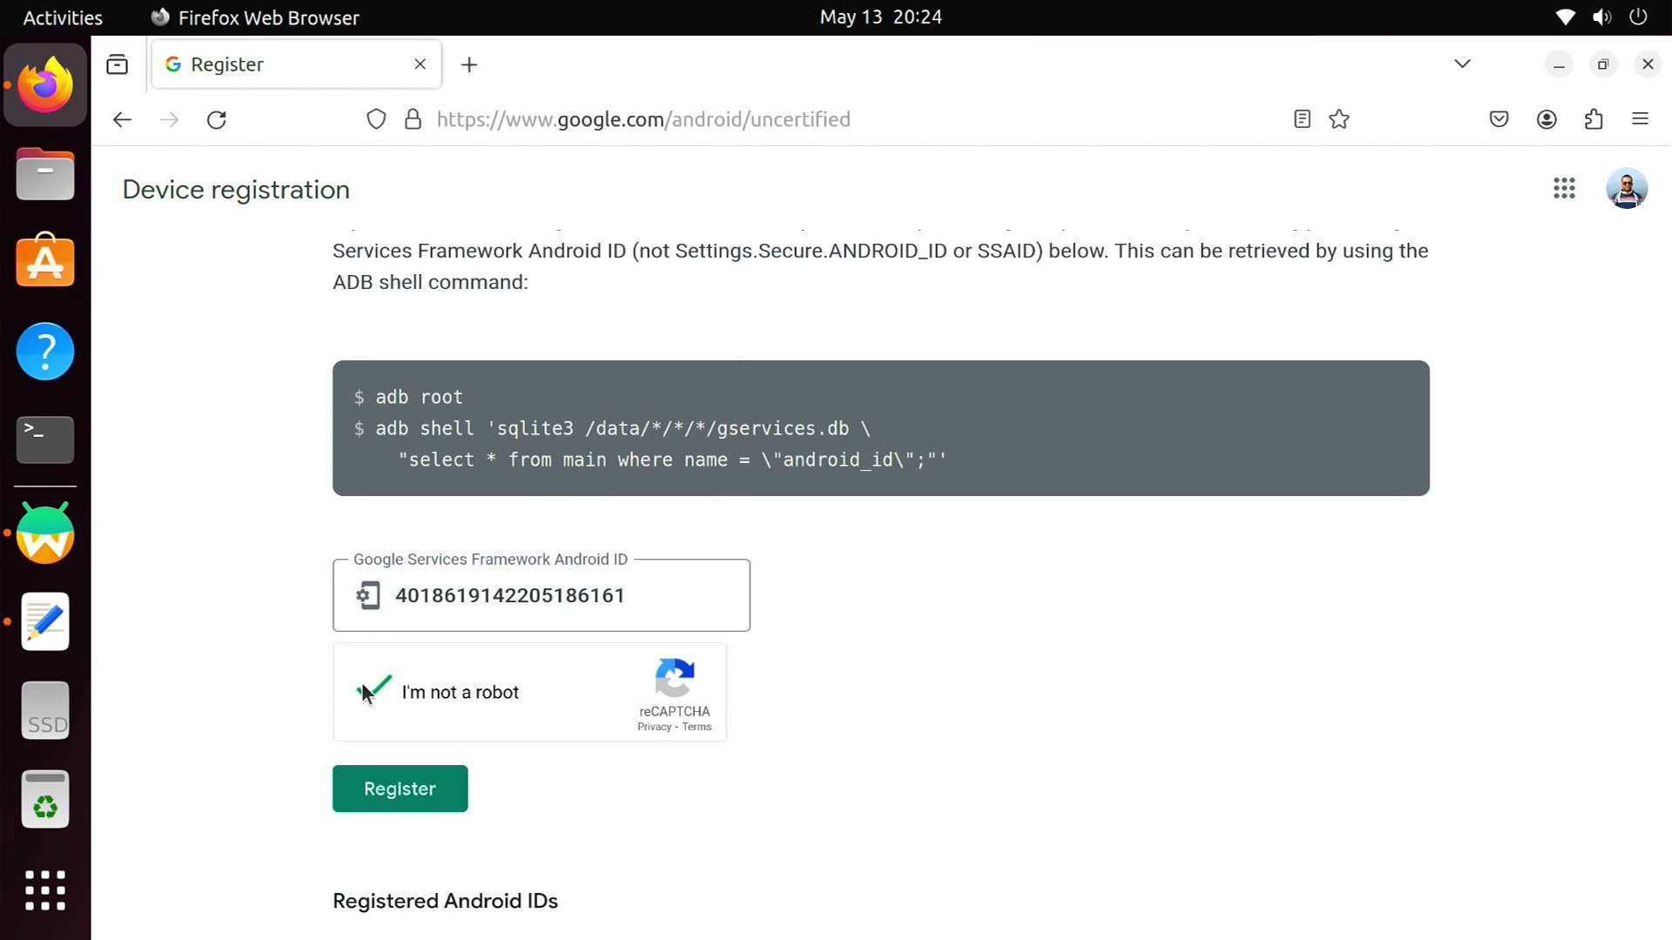
{"action": "left_click", "coordinate": [406, 797]}
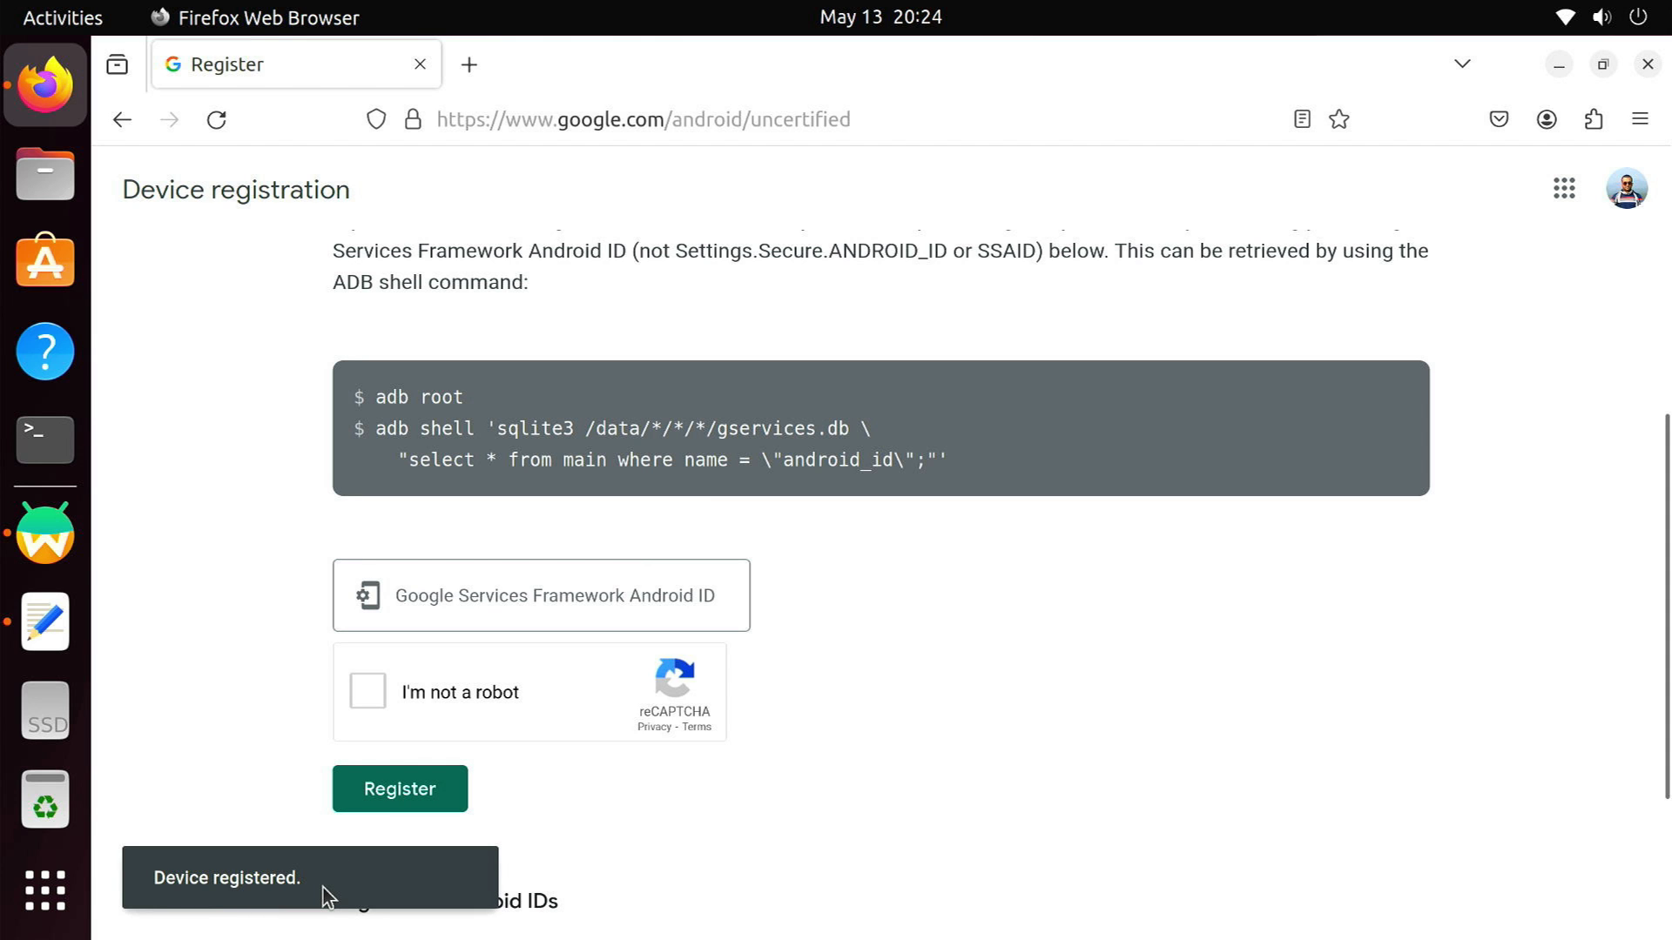
{"action": "left_click", "coordinate": [1647, 64]}
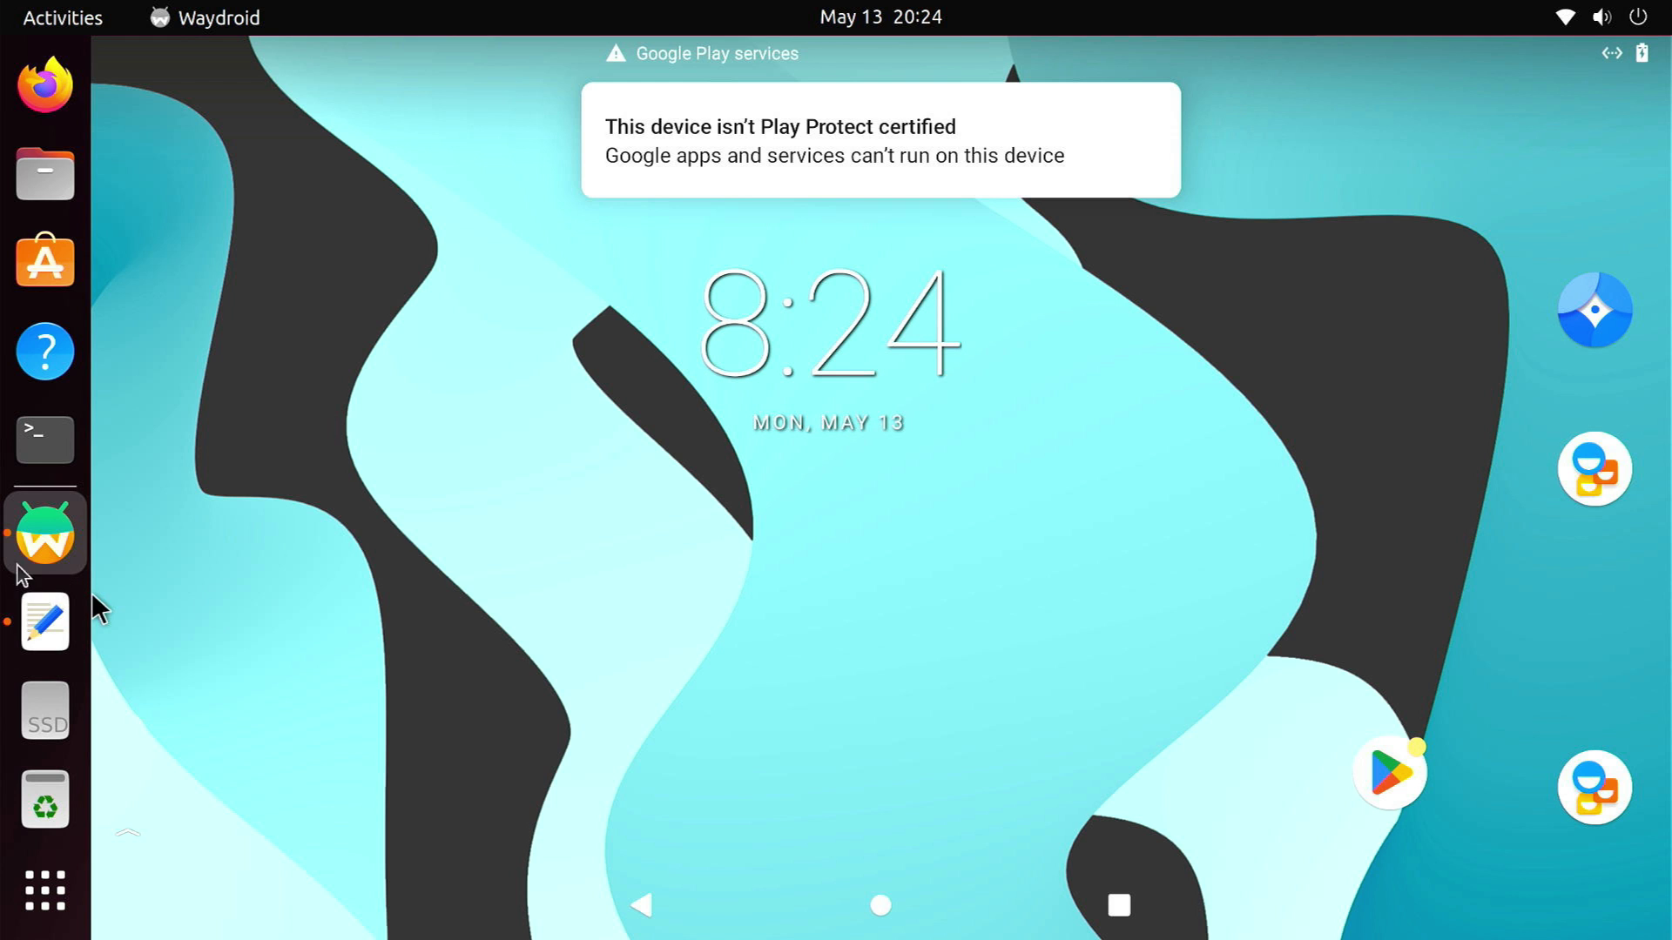
Quit Waydroid and restart the computer from the system menu
{"action": "right_click", "coordinate": [63, 563]}
{"action": "left_click", "coordinate": [160, 626]}
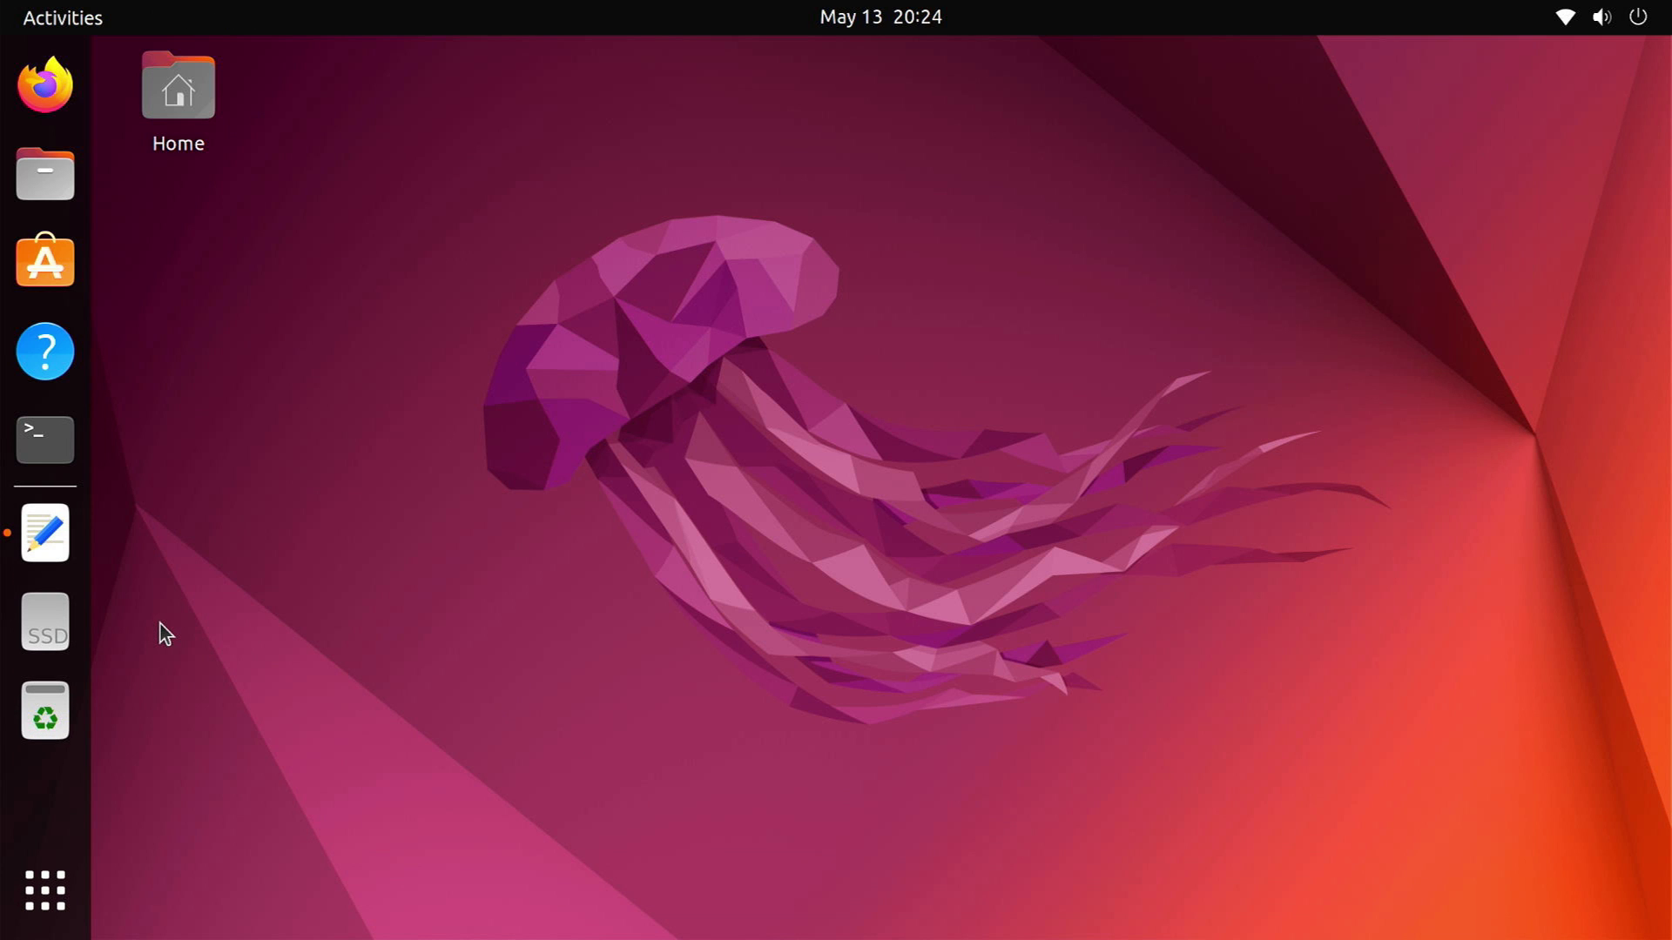
{"action": "left_click", "coordinate": [1637, 17]}
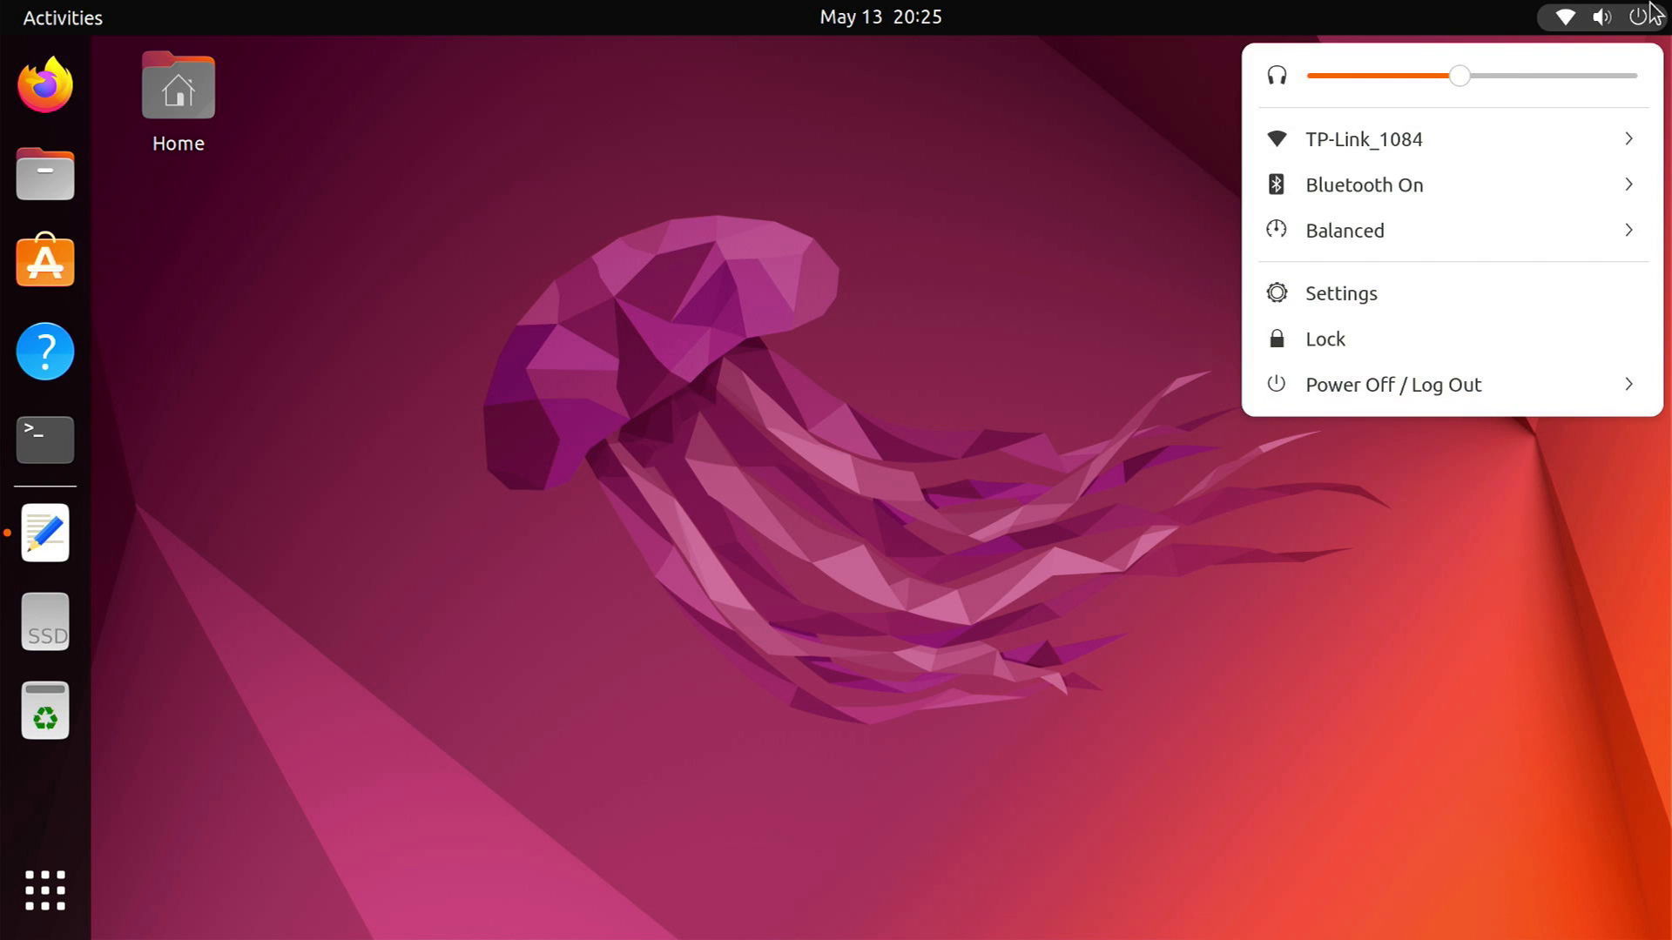
{"action": "left_click", "coordinate": [1444, 382]}
{"action": "left_click", "coordinate": [1366, 470]}
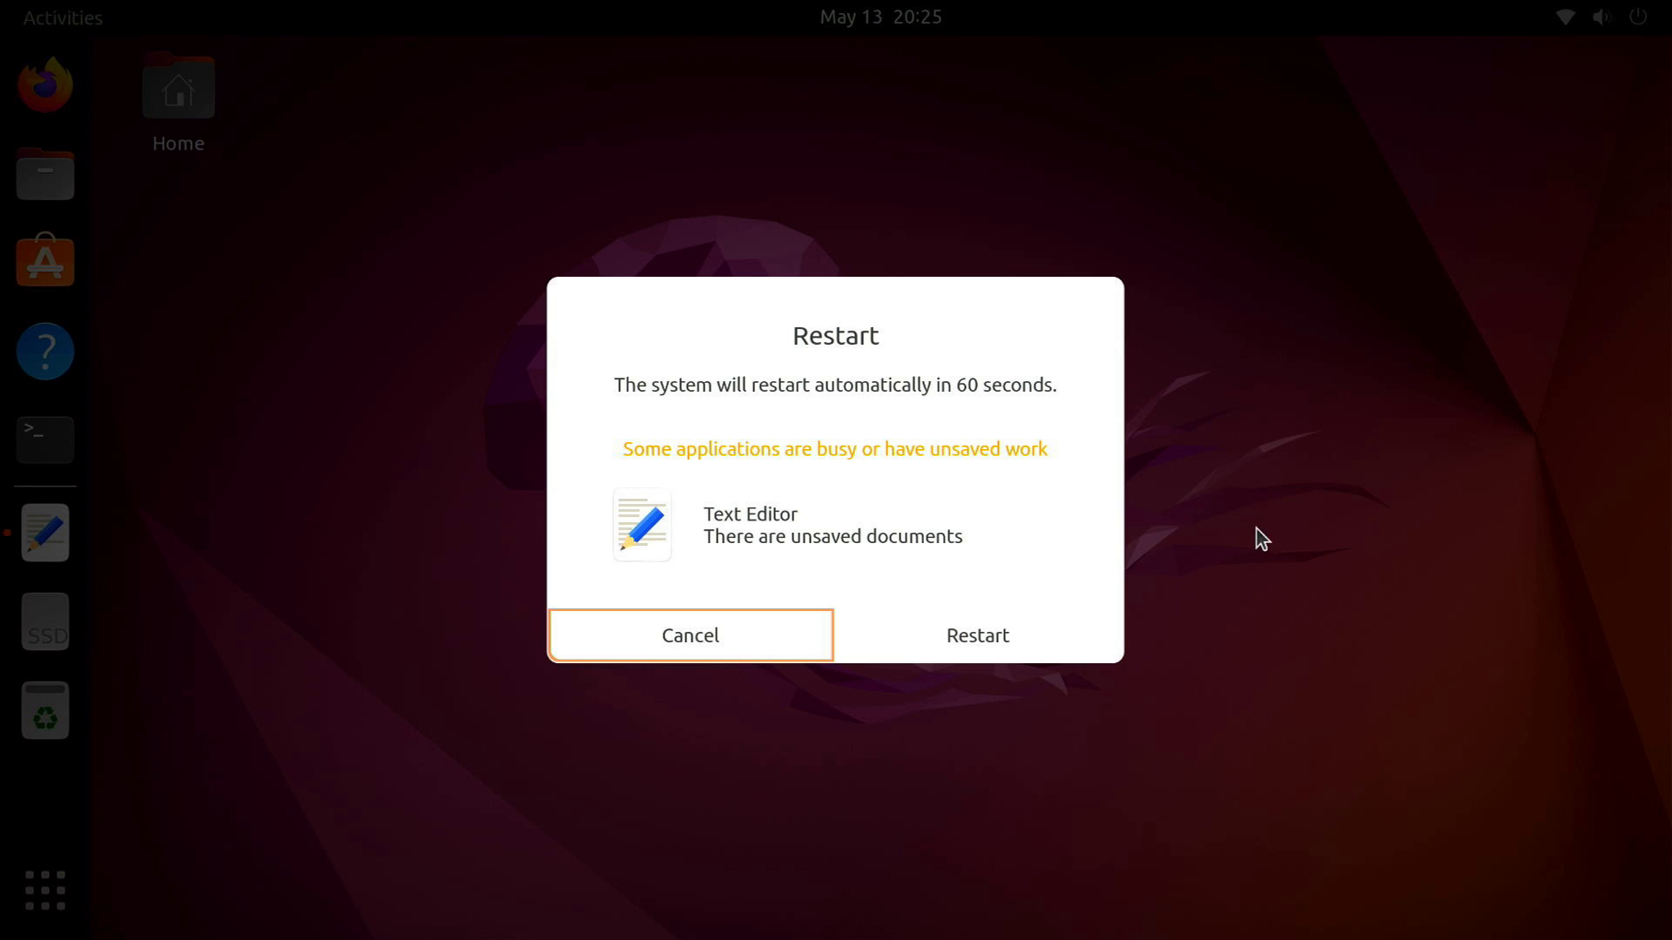
{"action": "left_click", "coordinate": [996, 660]}
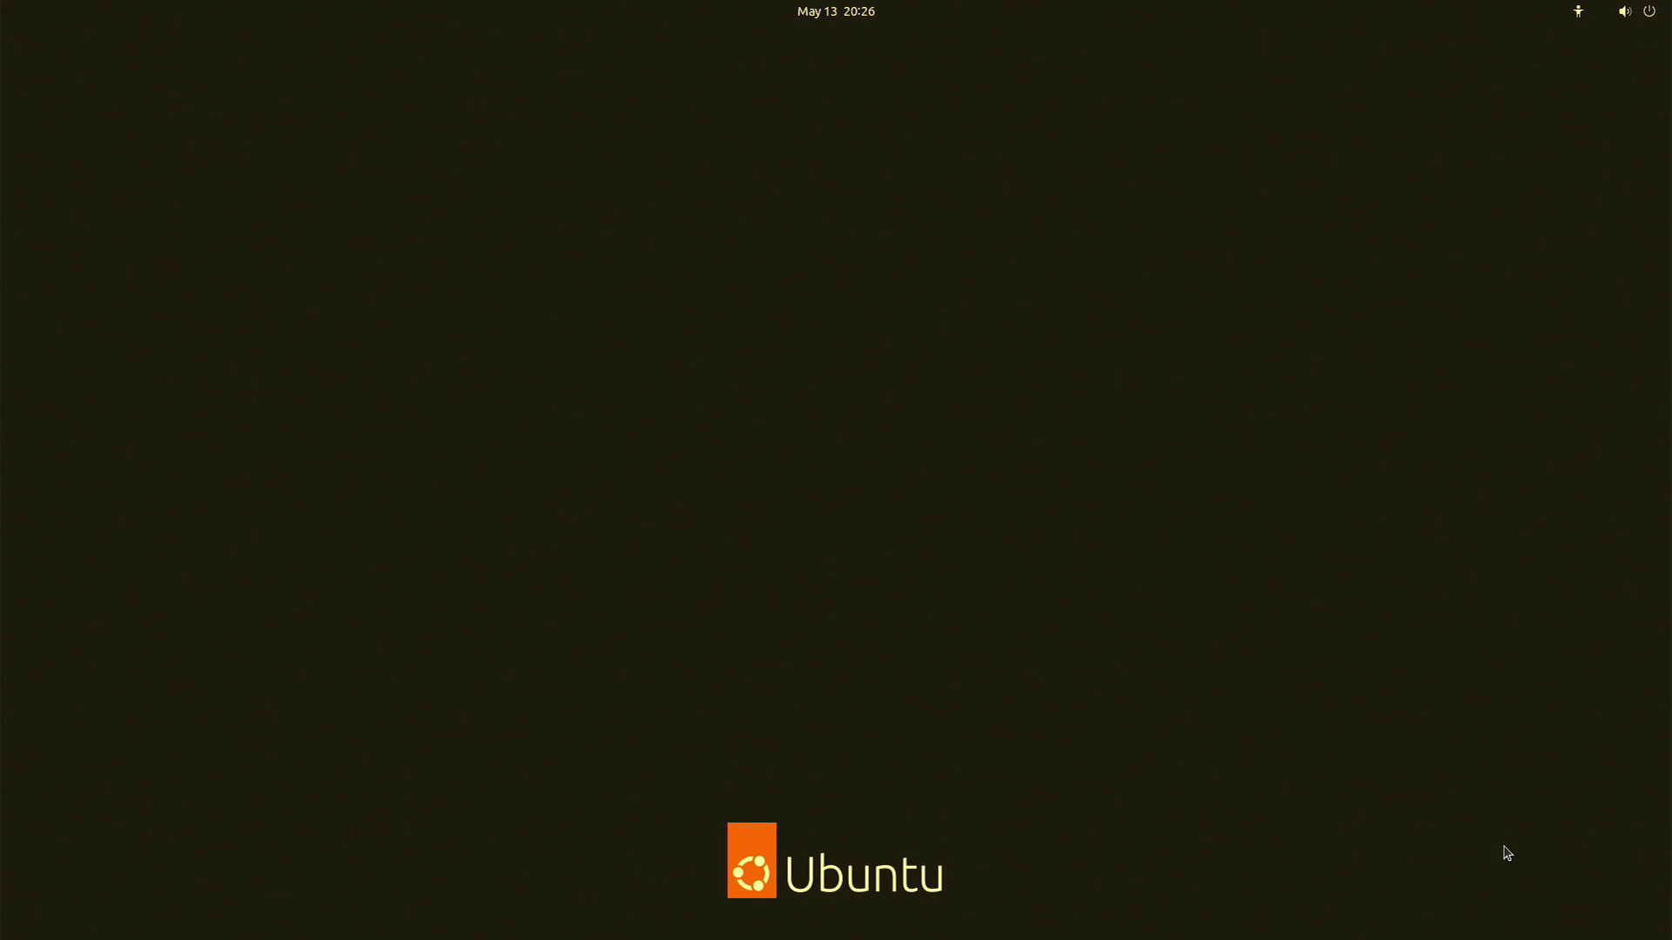
Log back in with the account password after the reboot
{"action": "left_click", "coordinate": [894, 478]}
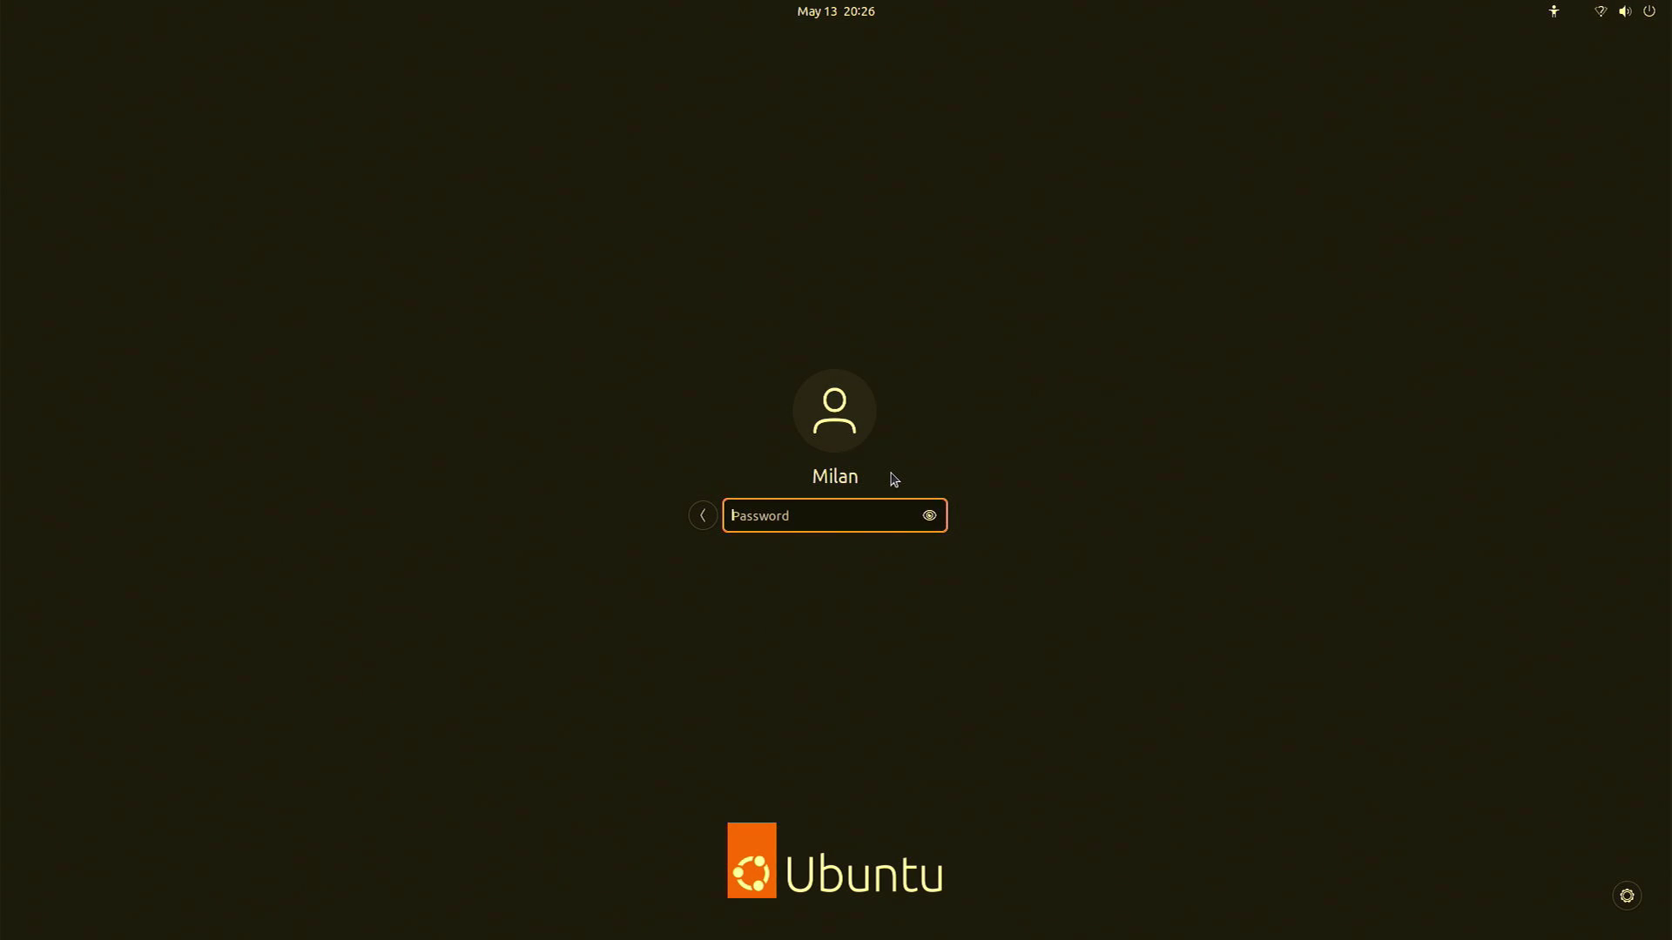
{"action": "type", "text": "********"}
{"action": "key", "text": "Return"}
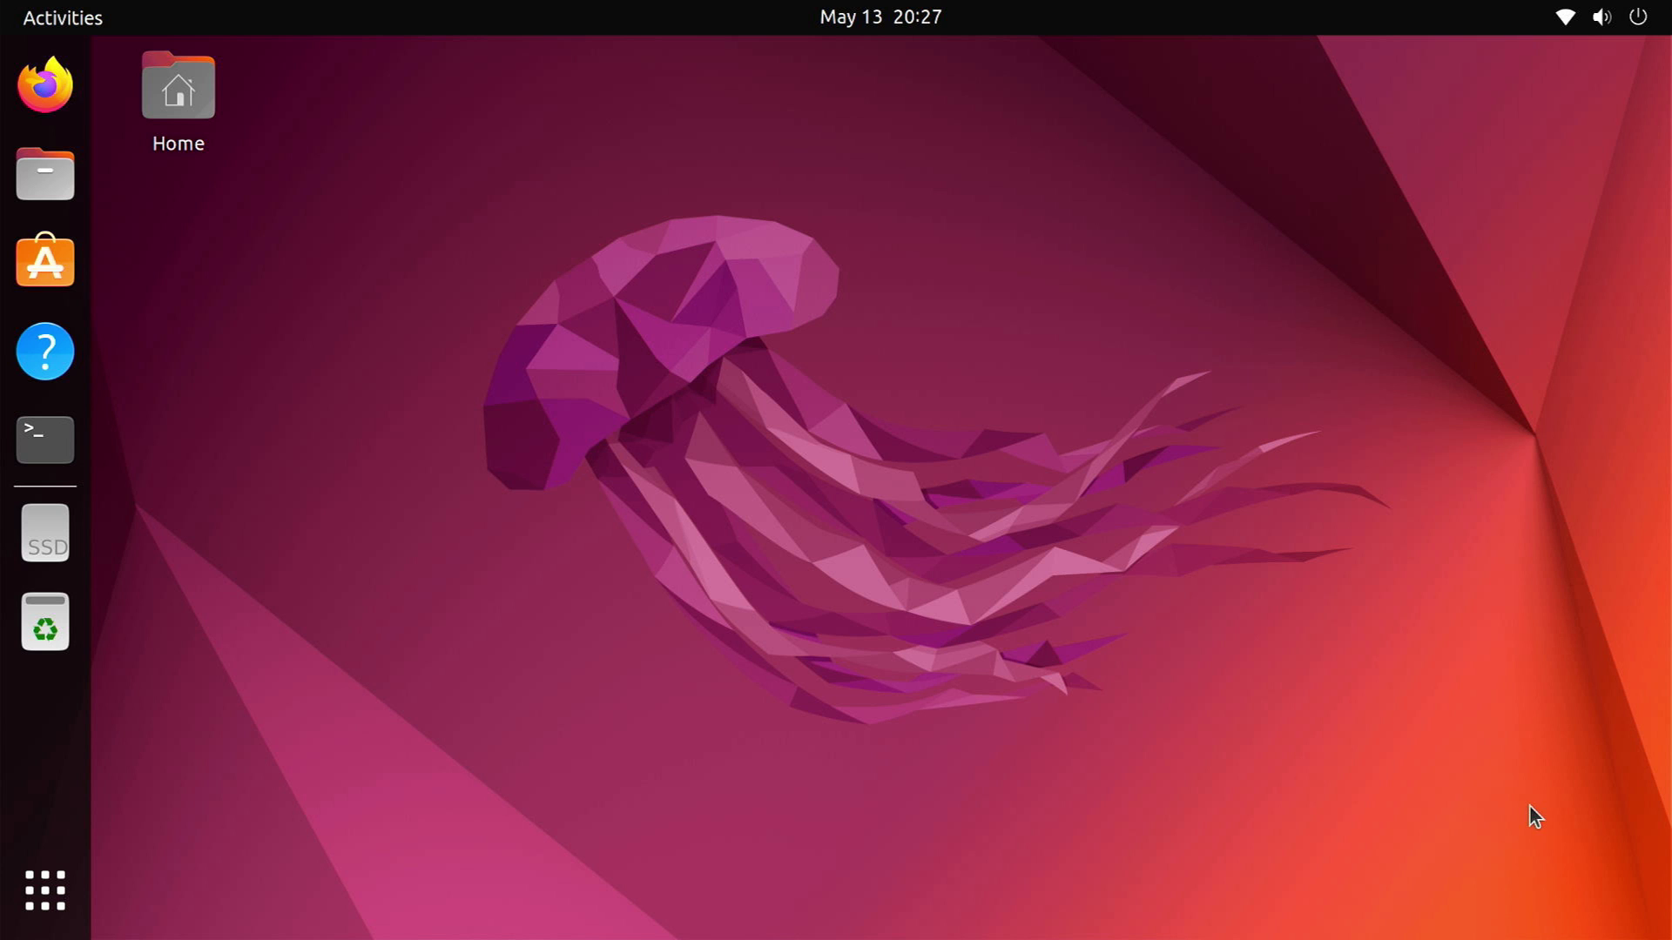
{"action": "left_click", "coordinate": [69, 862]}
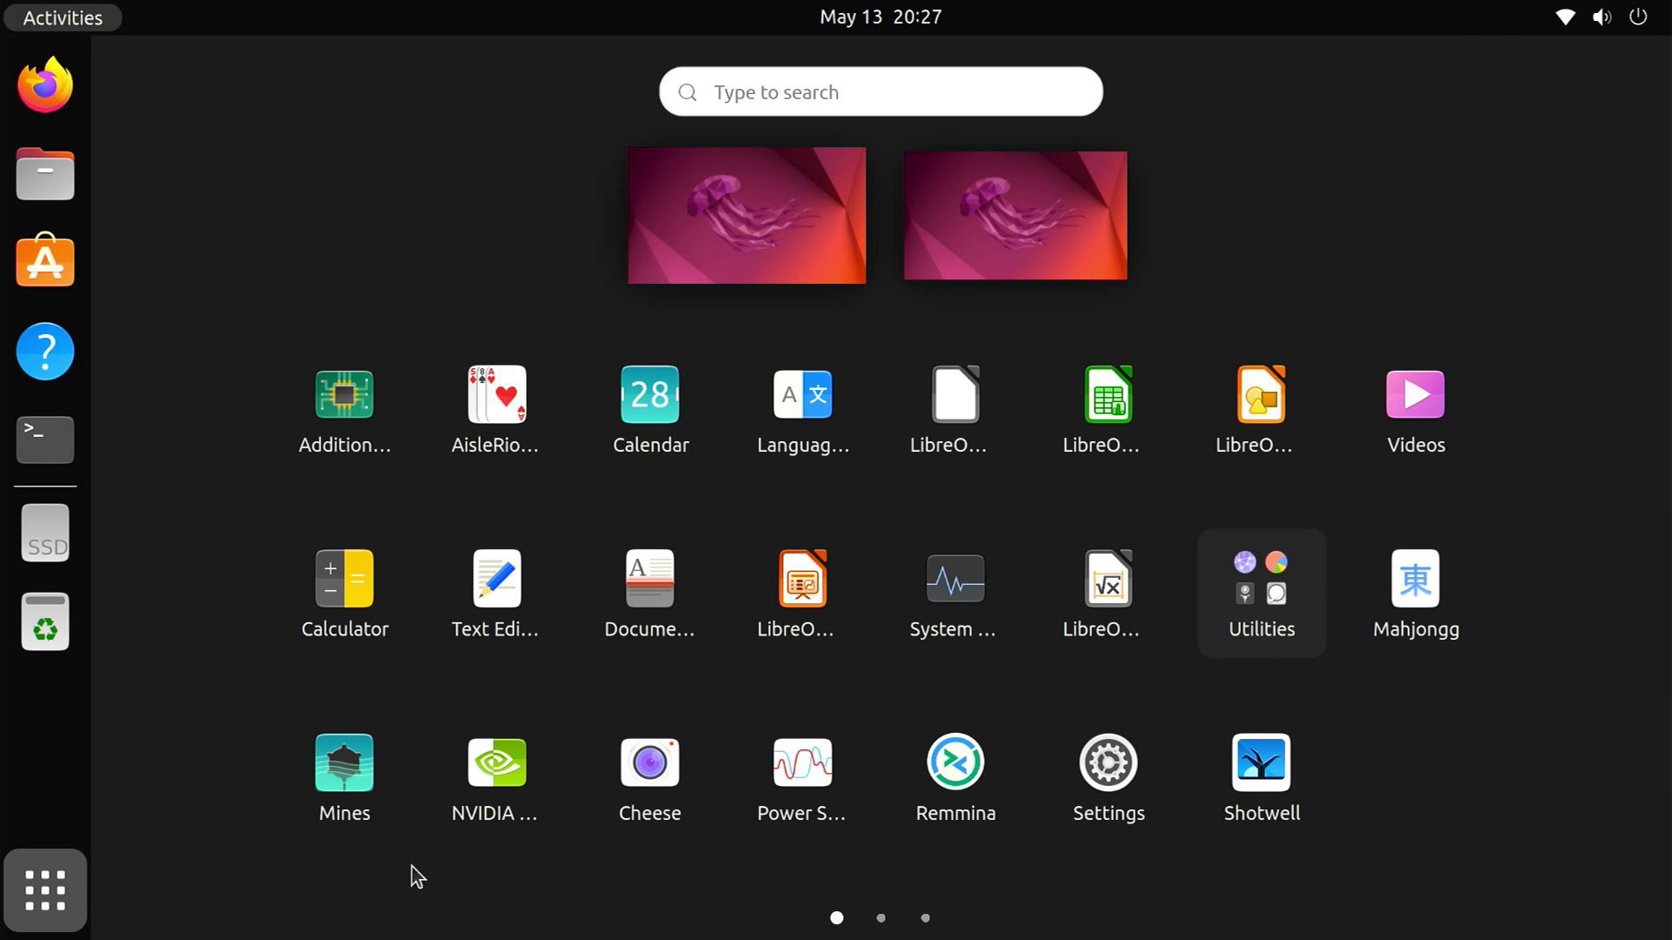
{"action": "scroll", "coordinate": [435, 867], "scroll_direction": "down", "scroll_amount": 2}
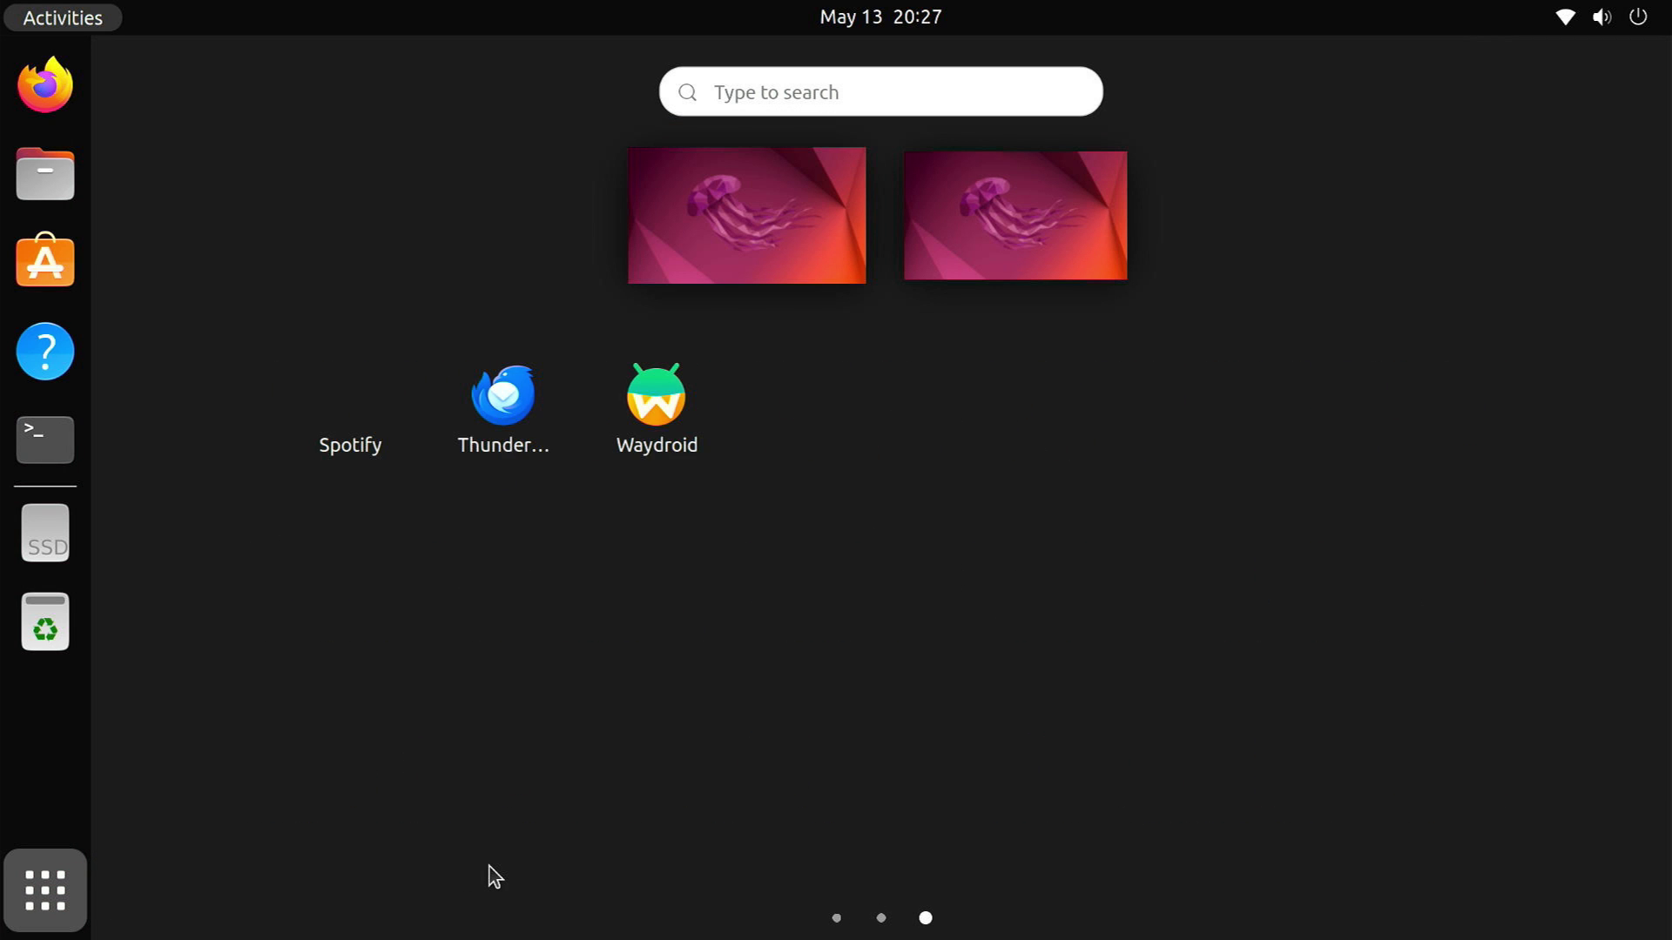
{"action": "left_click", "coordinate": [648, 443]}
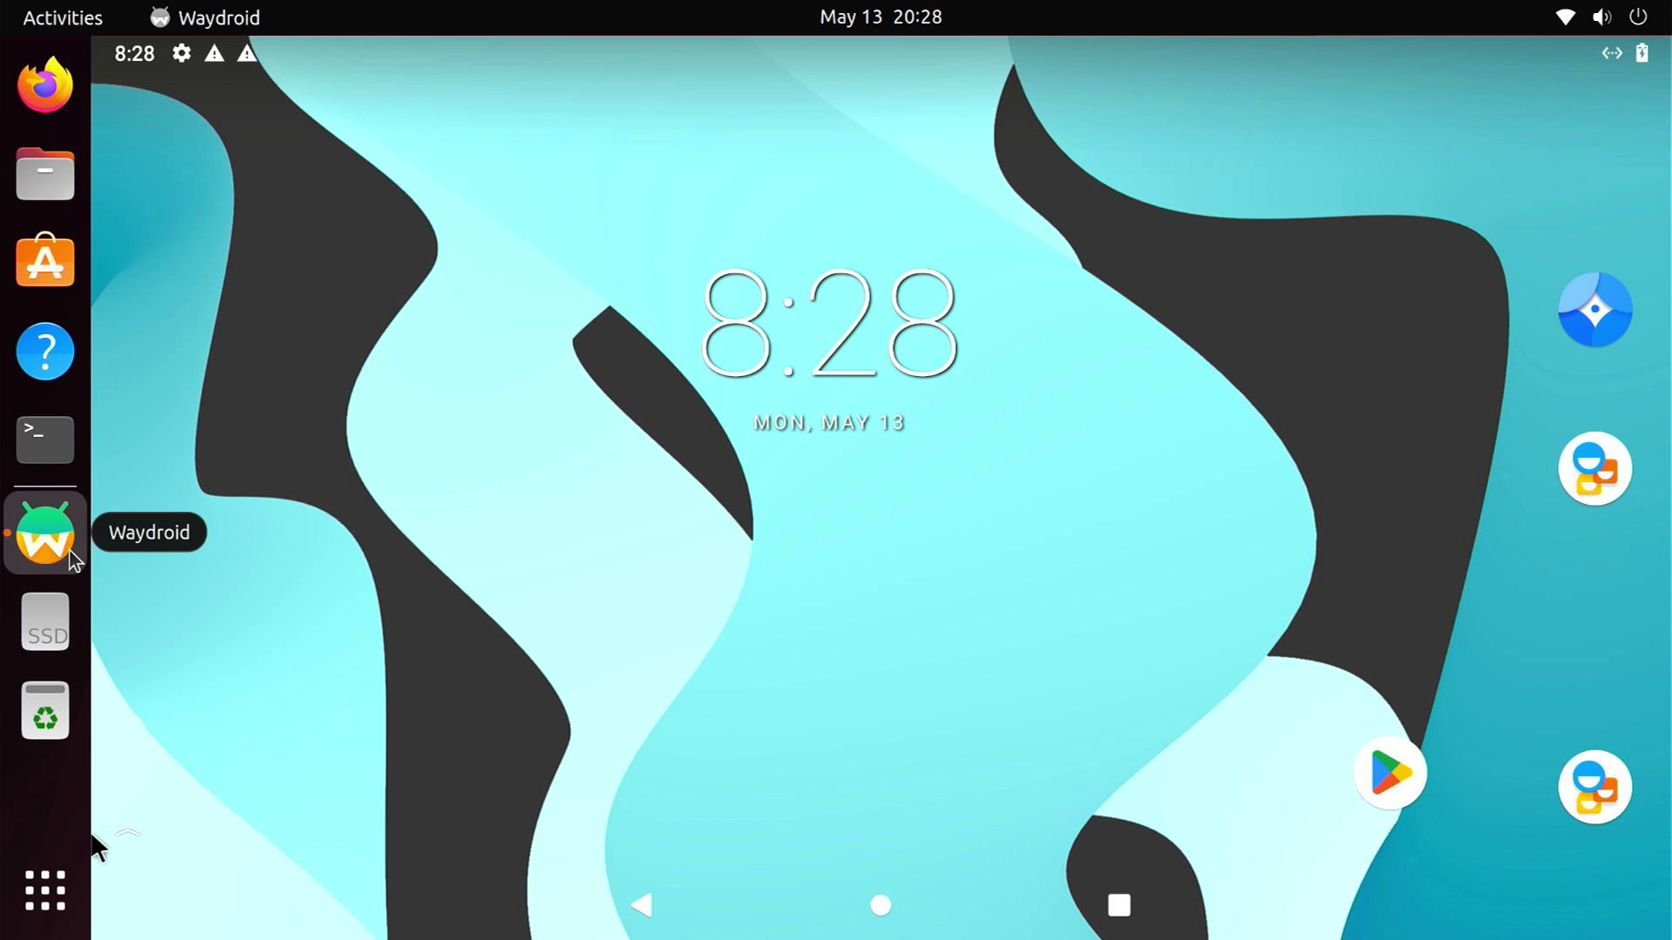
{"action": "right_click", "coordinate": [70, 551]}
{"action": "left_click", "coordinate": [186, 629]}
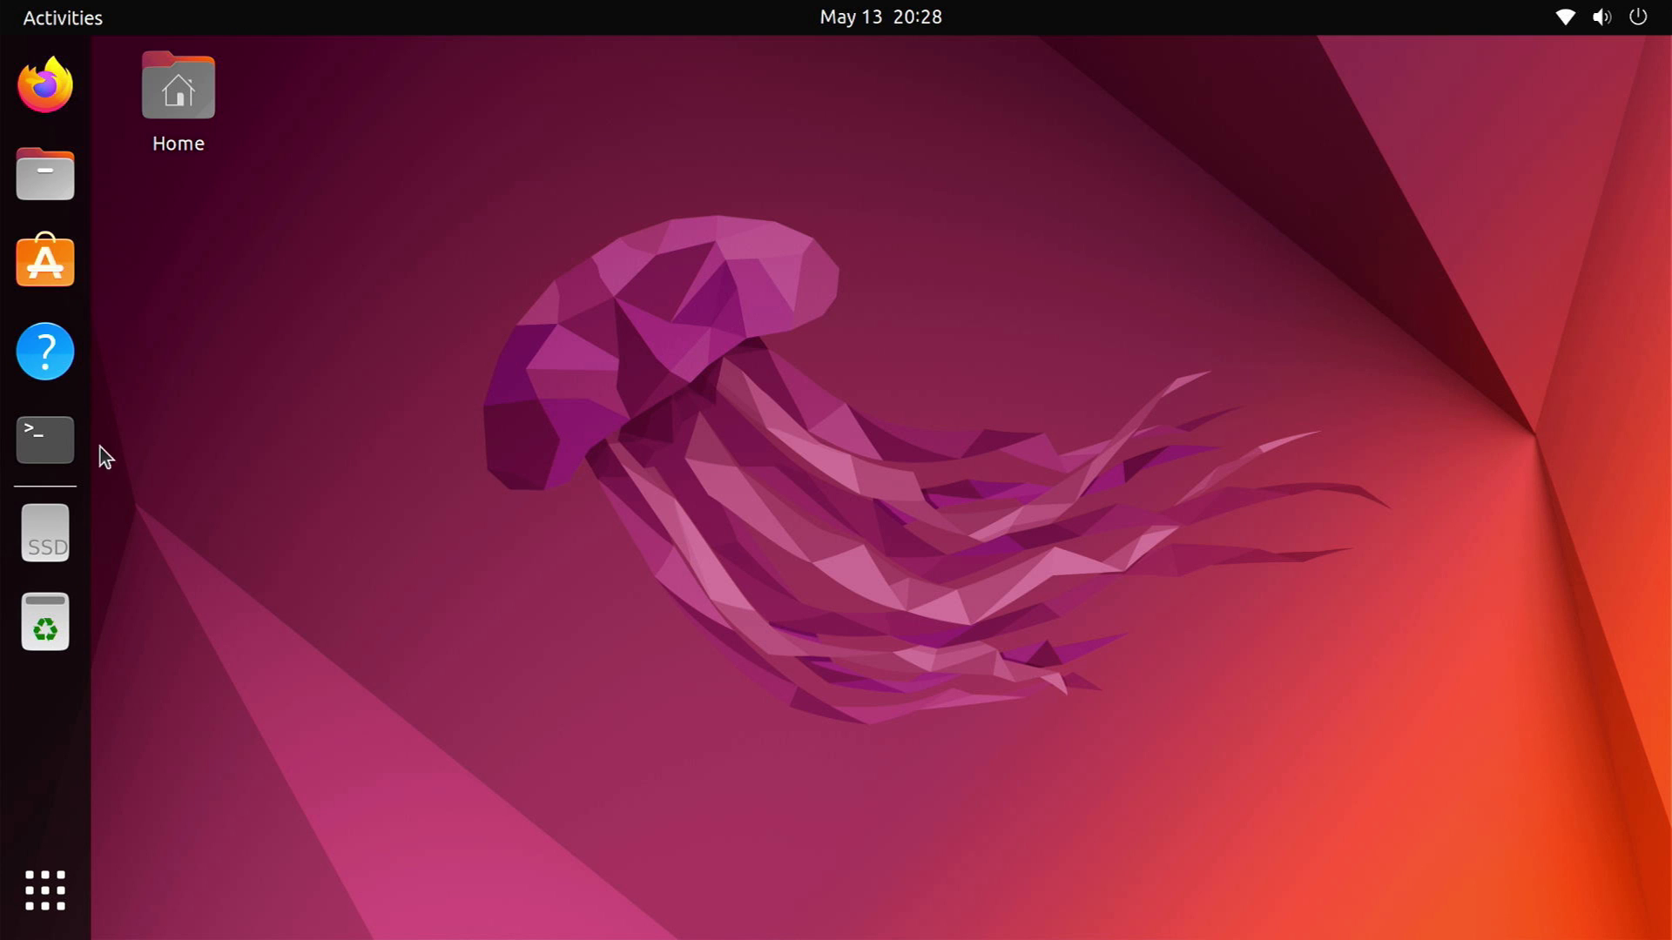
{"action": "left_click", "coordinate": [75, 436]}
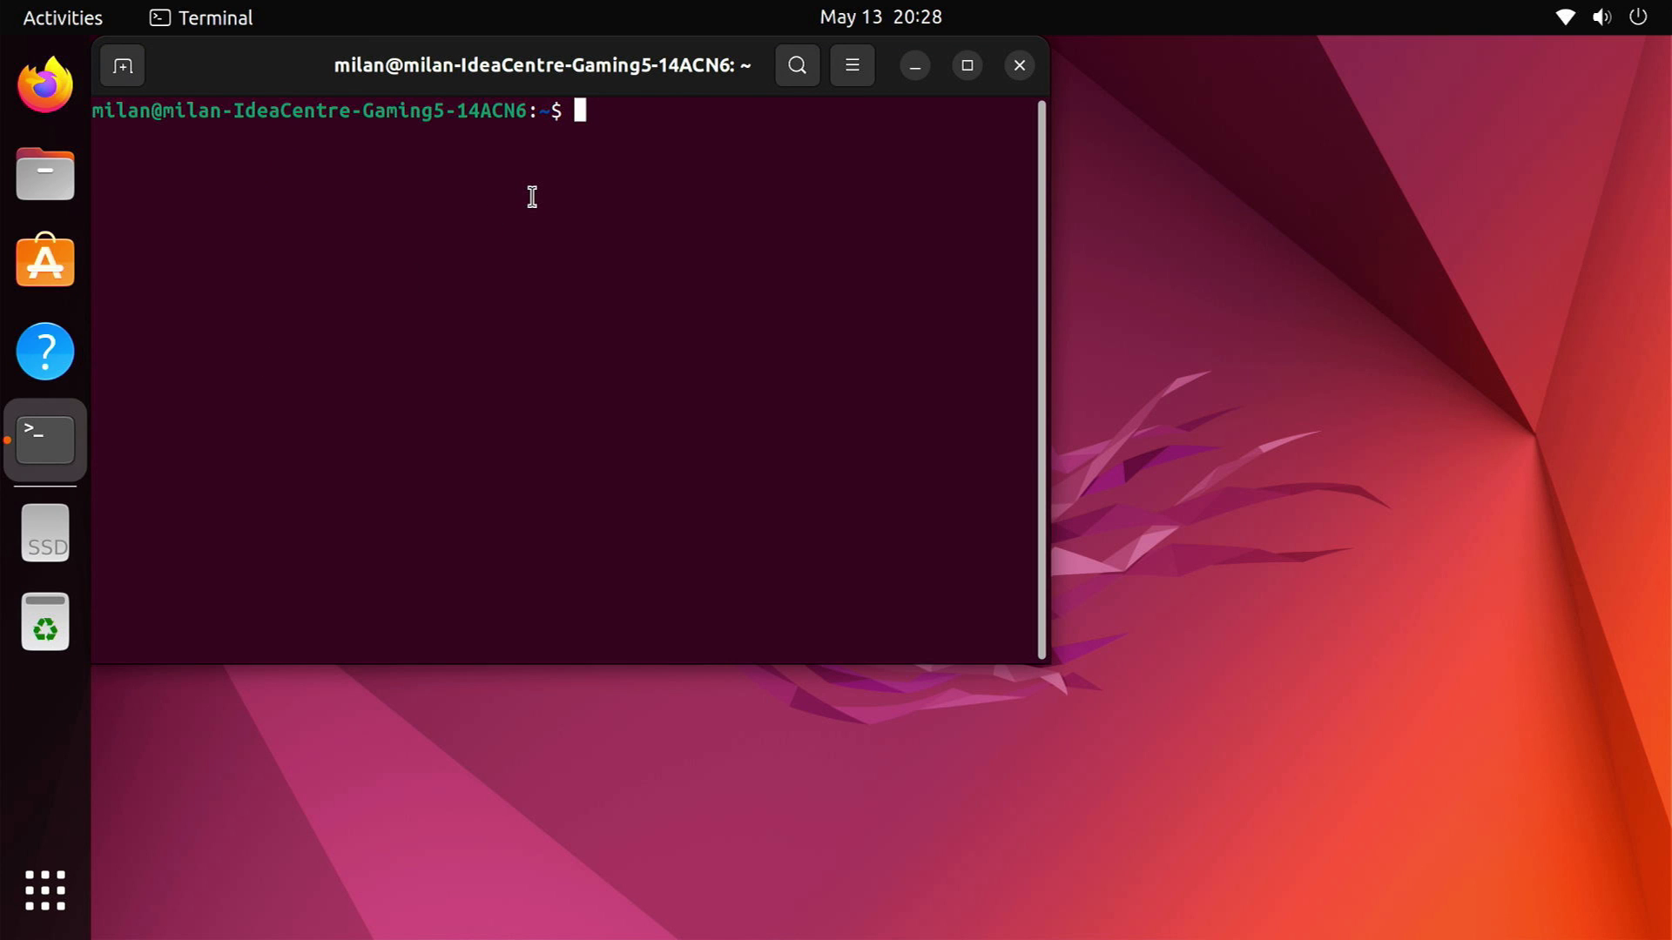
Run sudo waydroid session stop and enter the administrator password to stop Waydroid
{"action": "type", "text": "sudo waydroid se"}
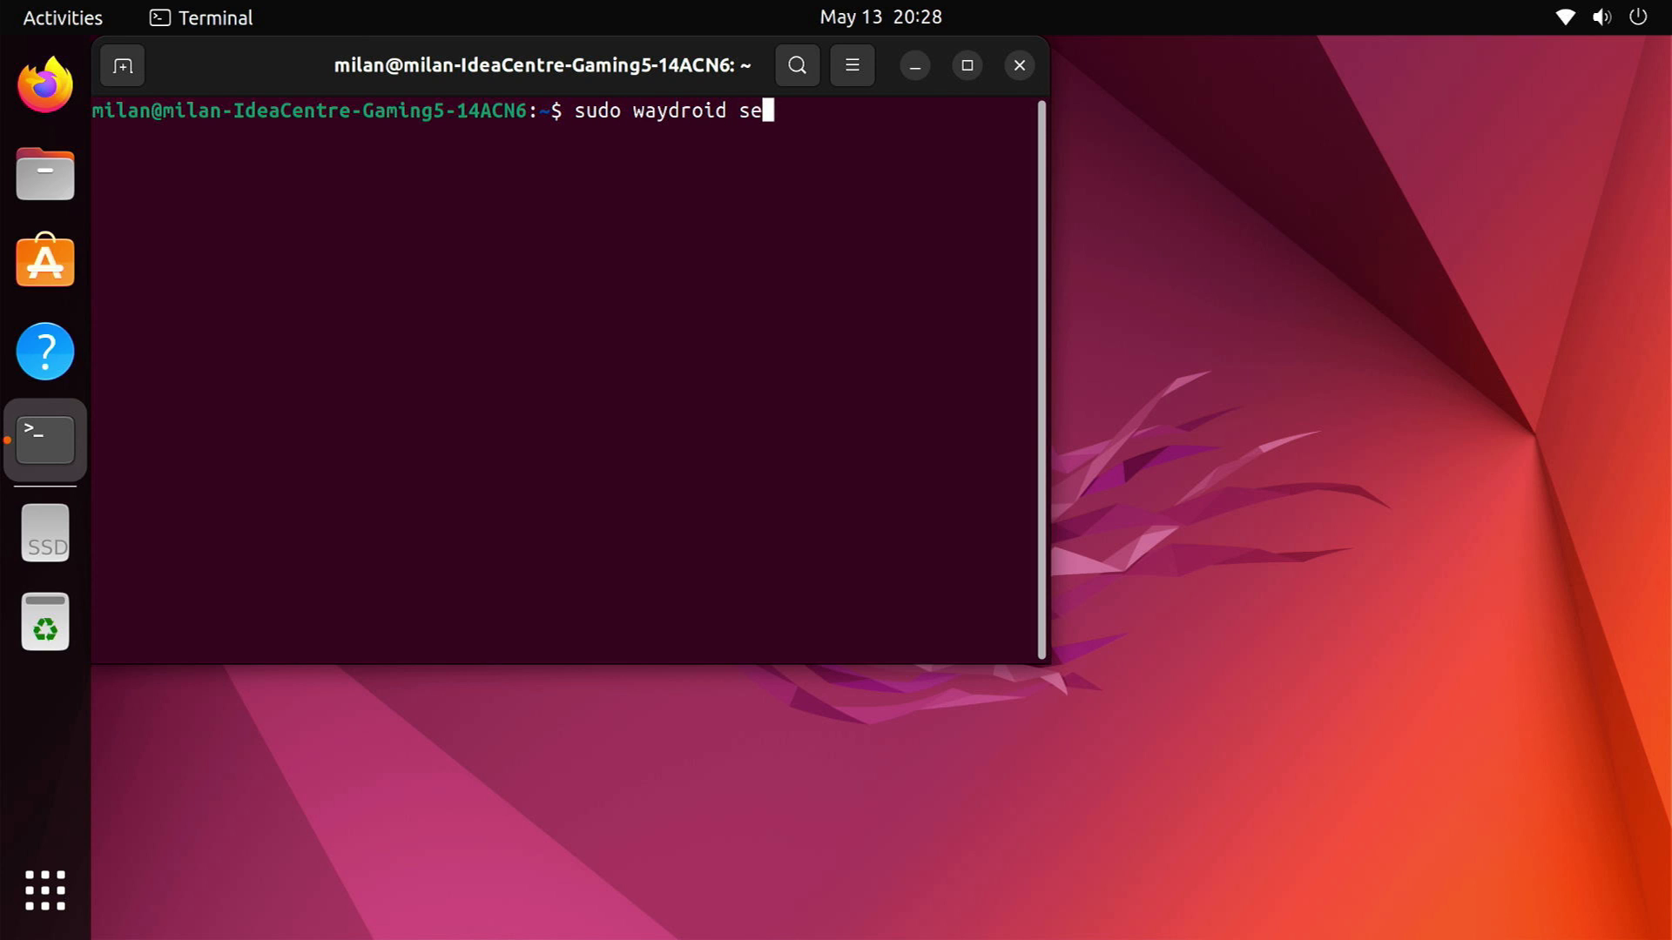
{"action": "type", "text": "ssion stop"}
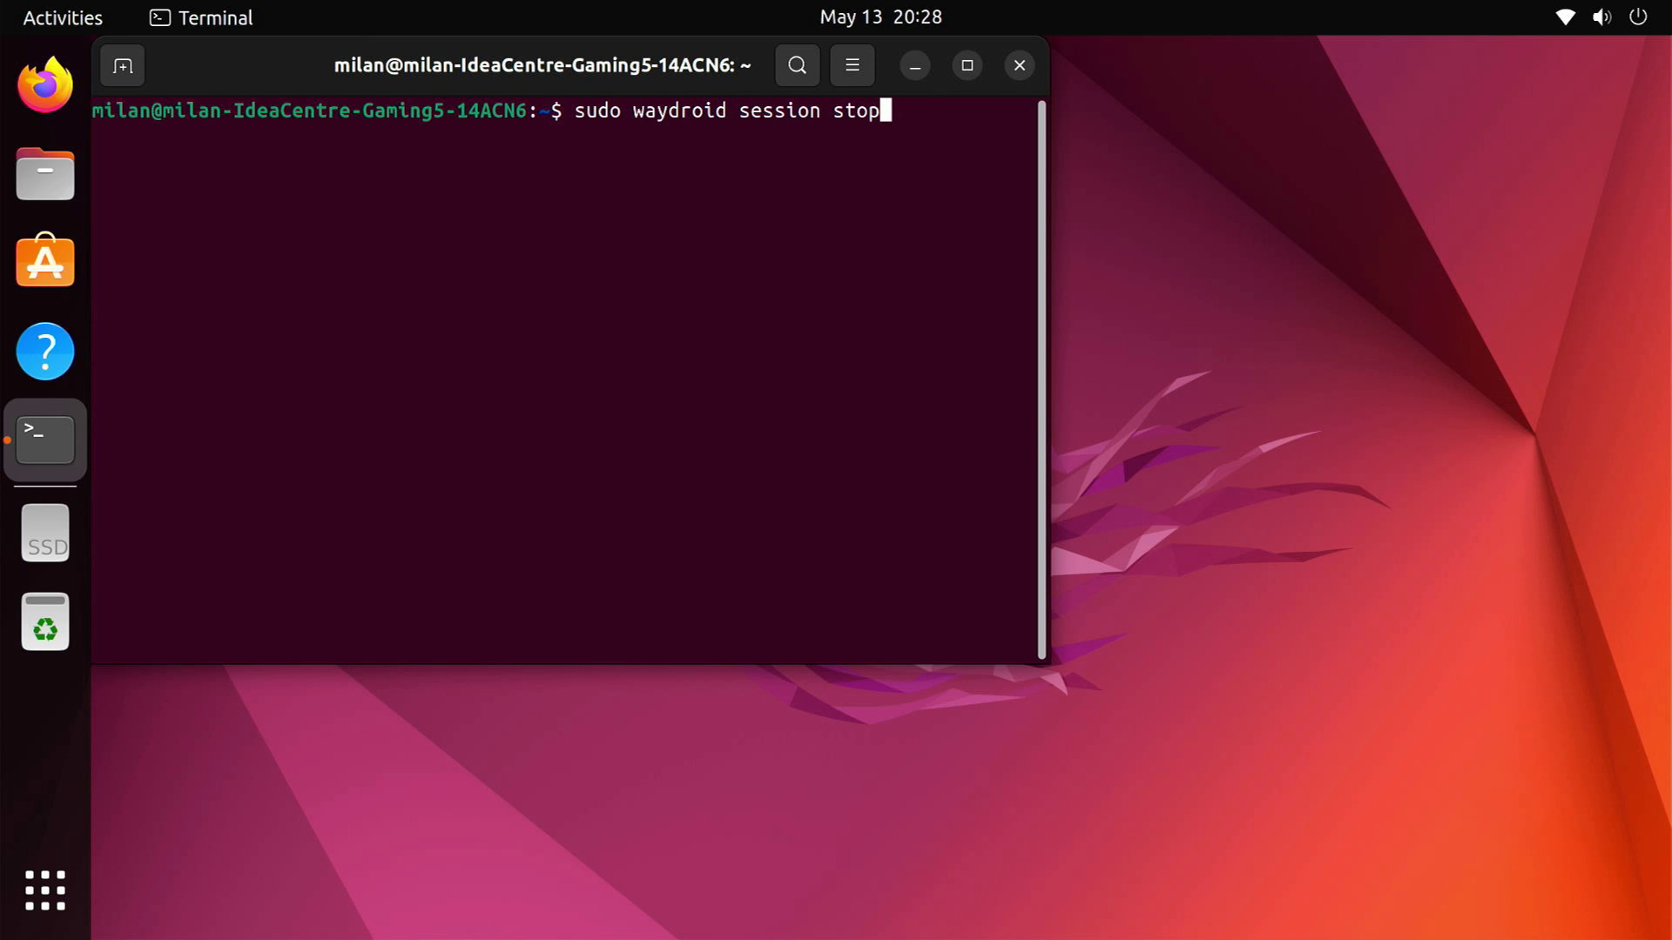
{"action": "key", "text": "Return"}
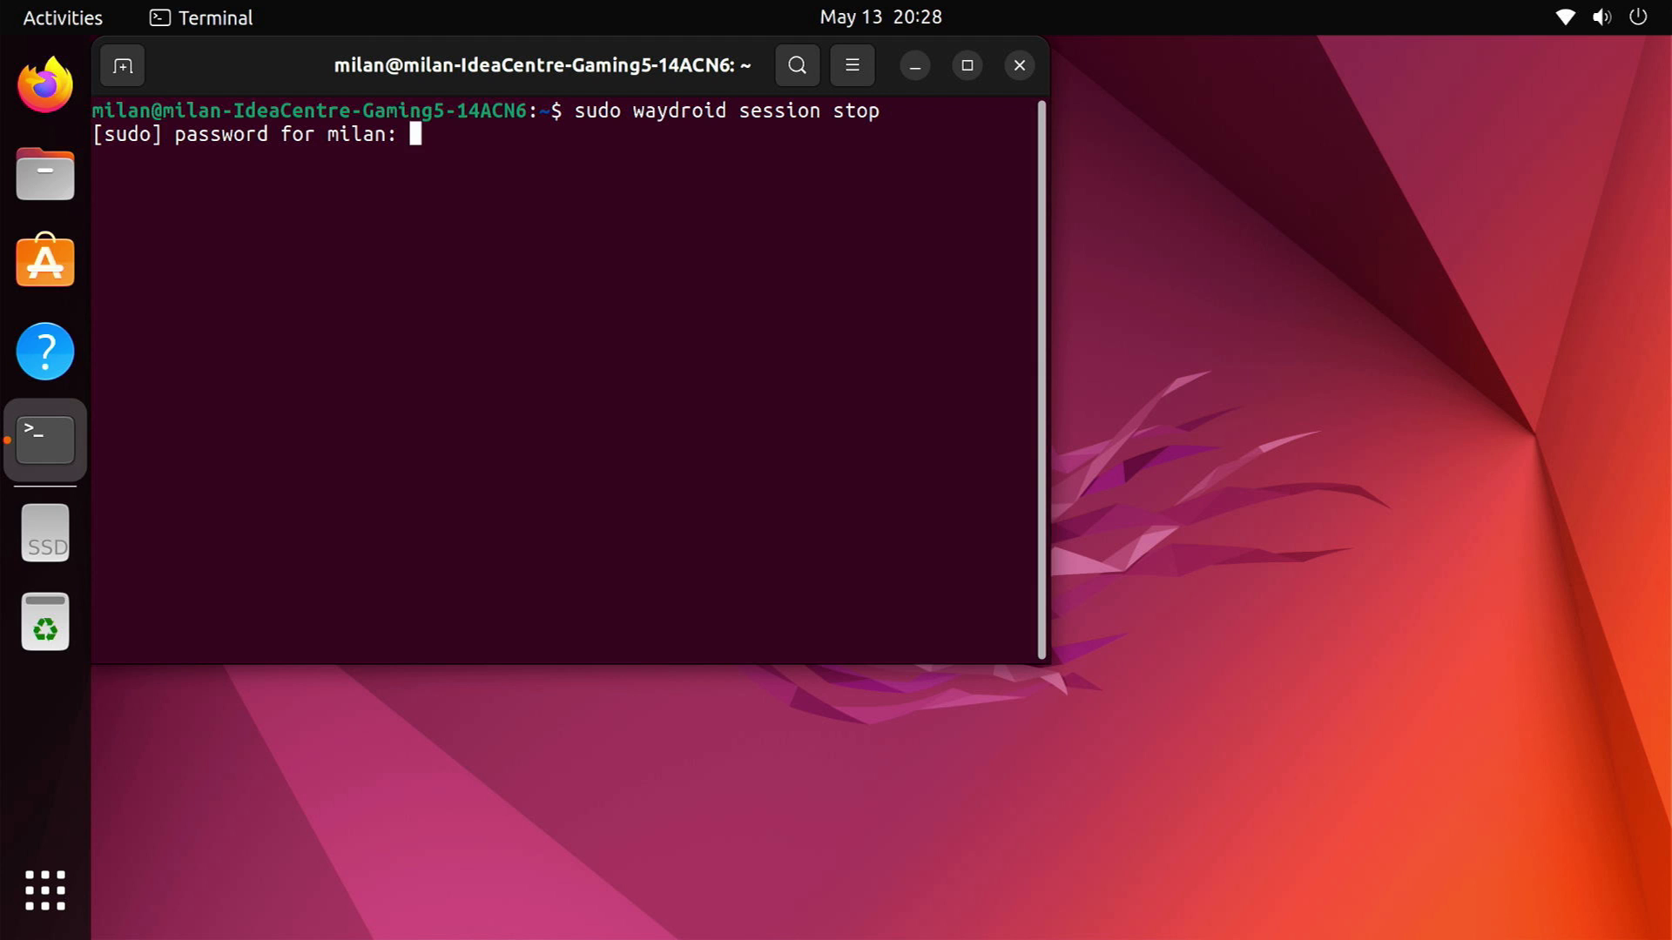
{"action": "key", "text": "Return"}
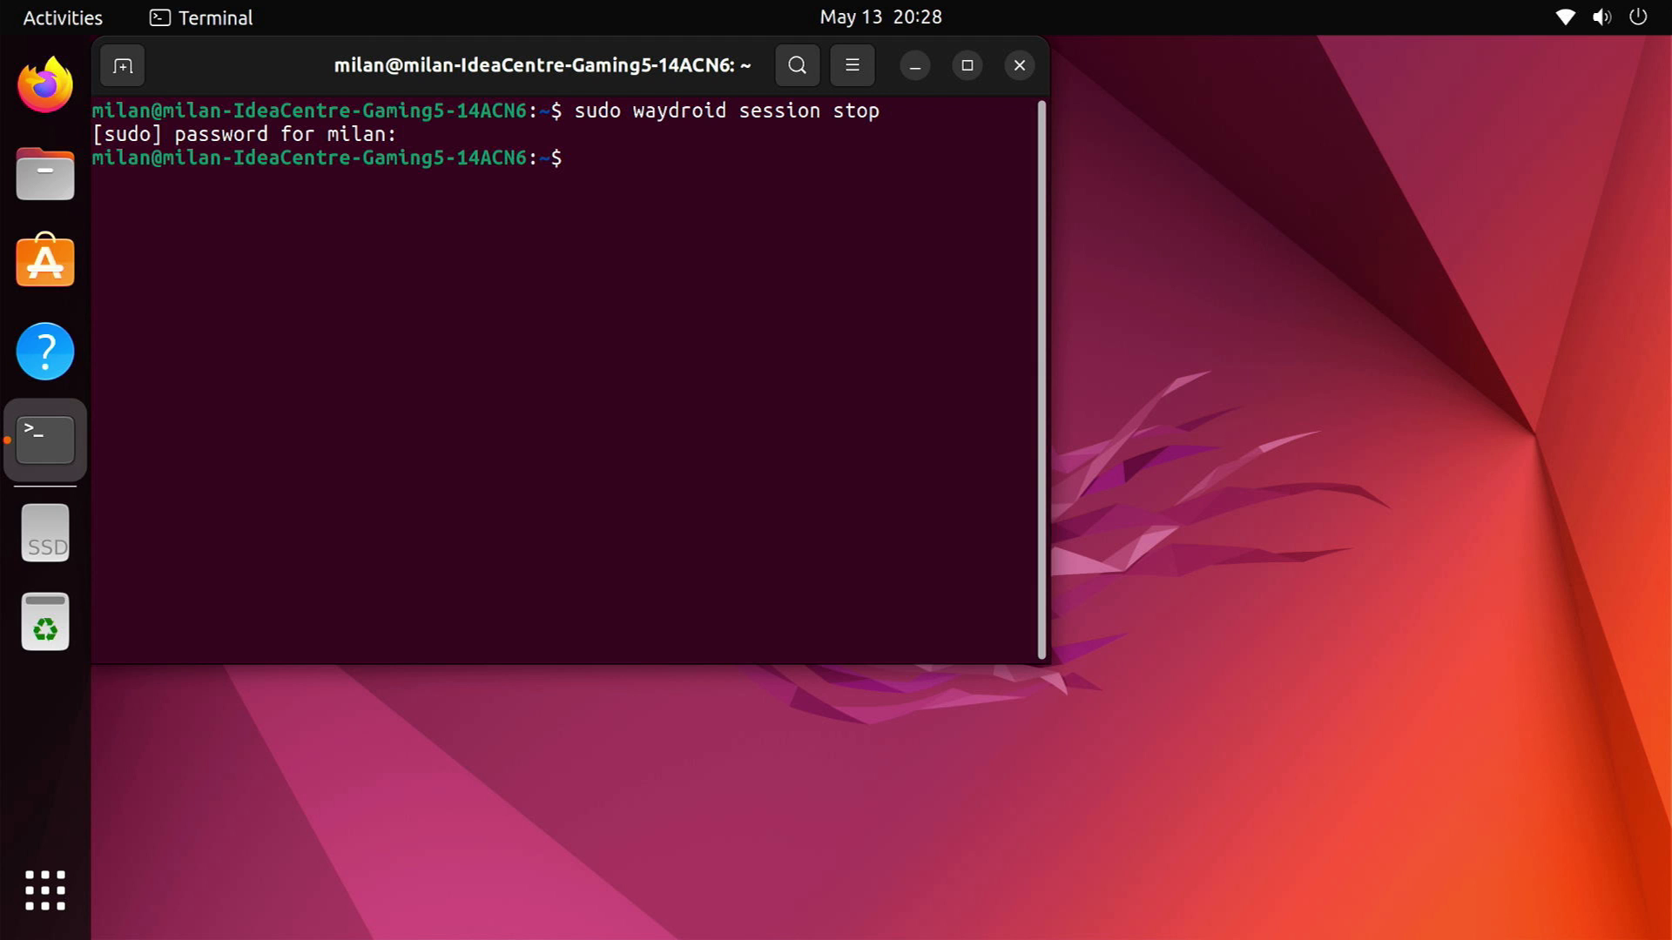
Close the terminal, relaunch Waydroid from the applications list, and pull down the Android notifications
{"action": "left_click", "coordinate": [1020, 67]}
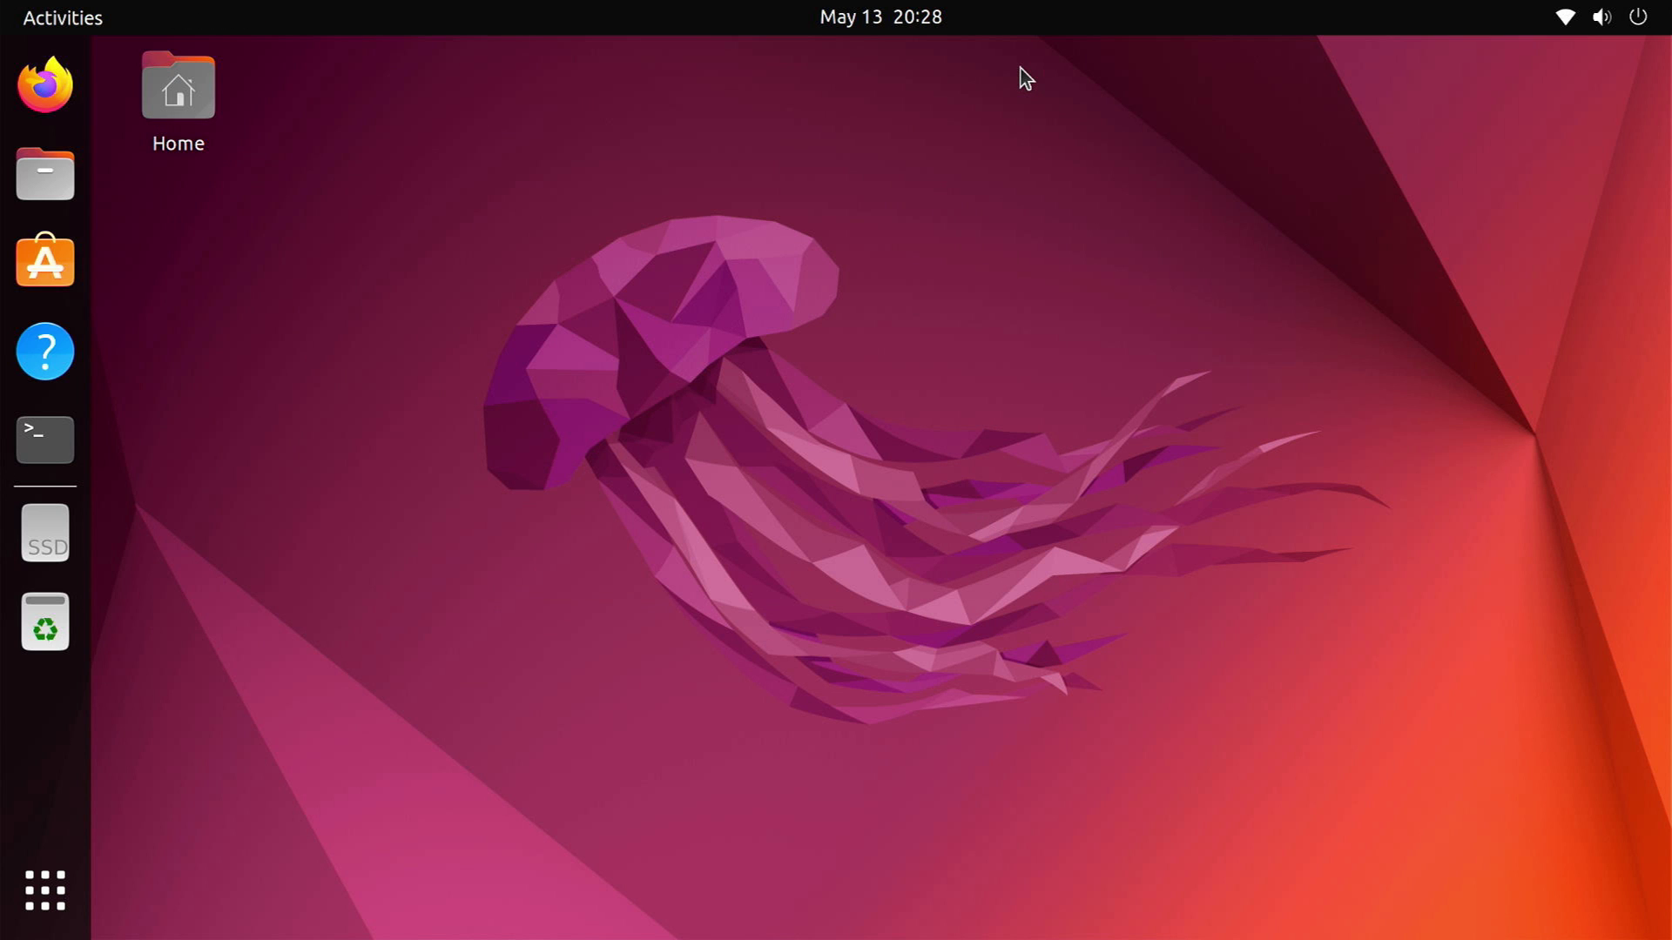
{"action": "left_click", "coordinate": [45, 890]}
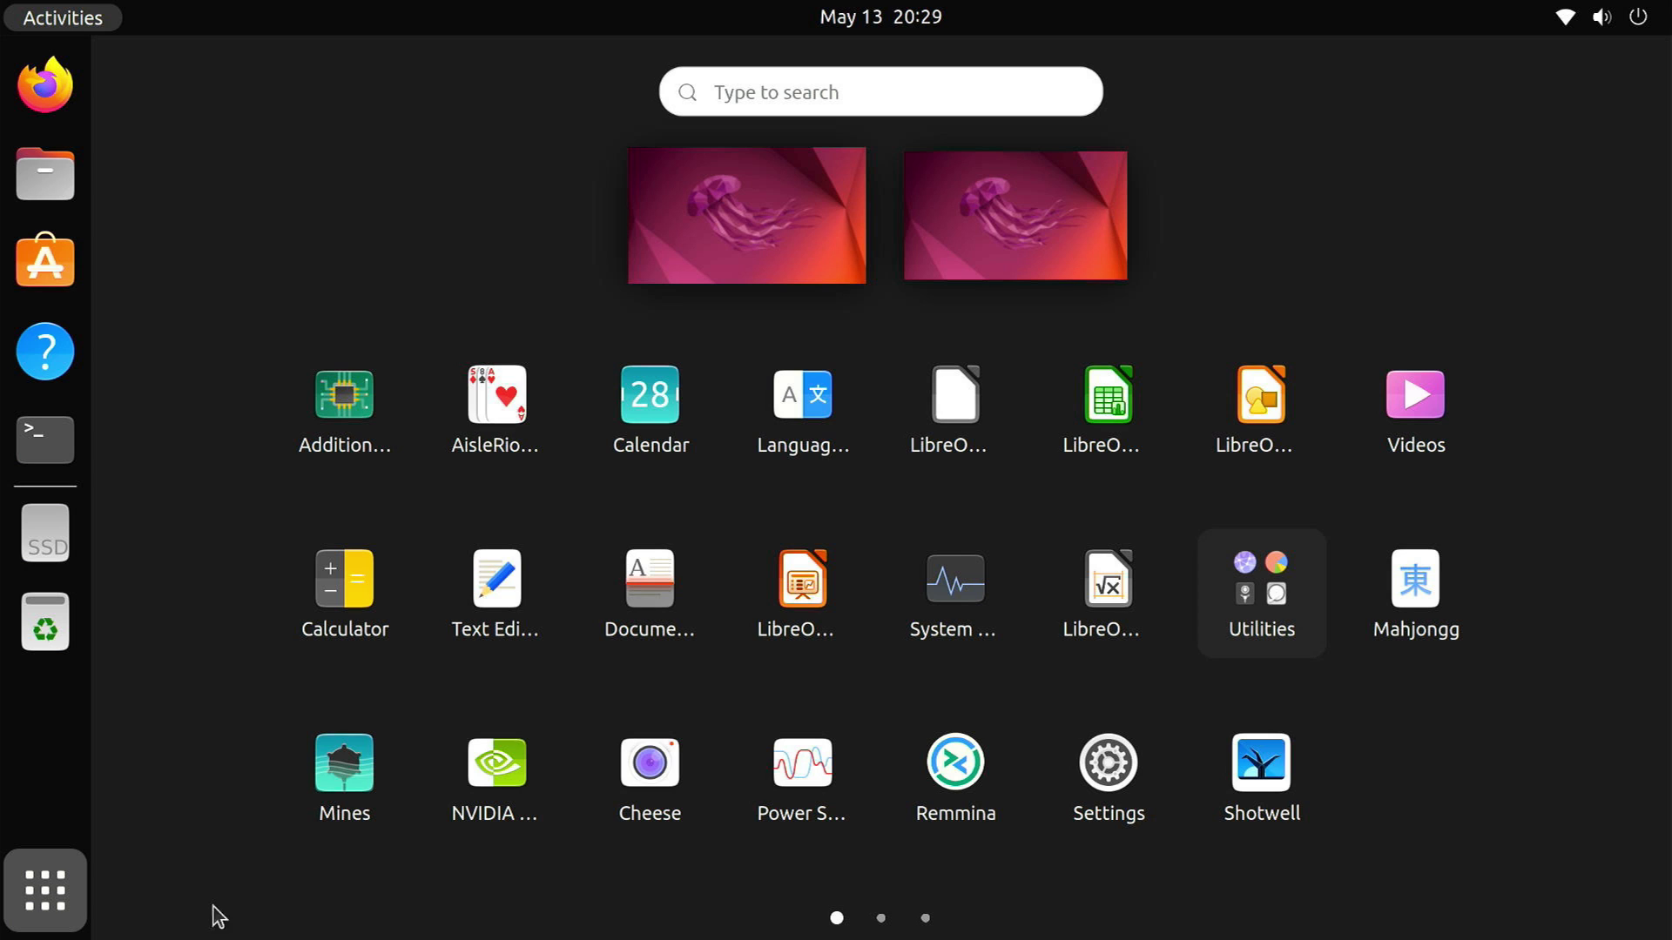
{"action": "scroll", "coordinate": [712, 906], "scroll_direction": "down", "scroll_amount": 2}
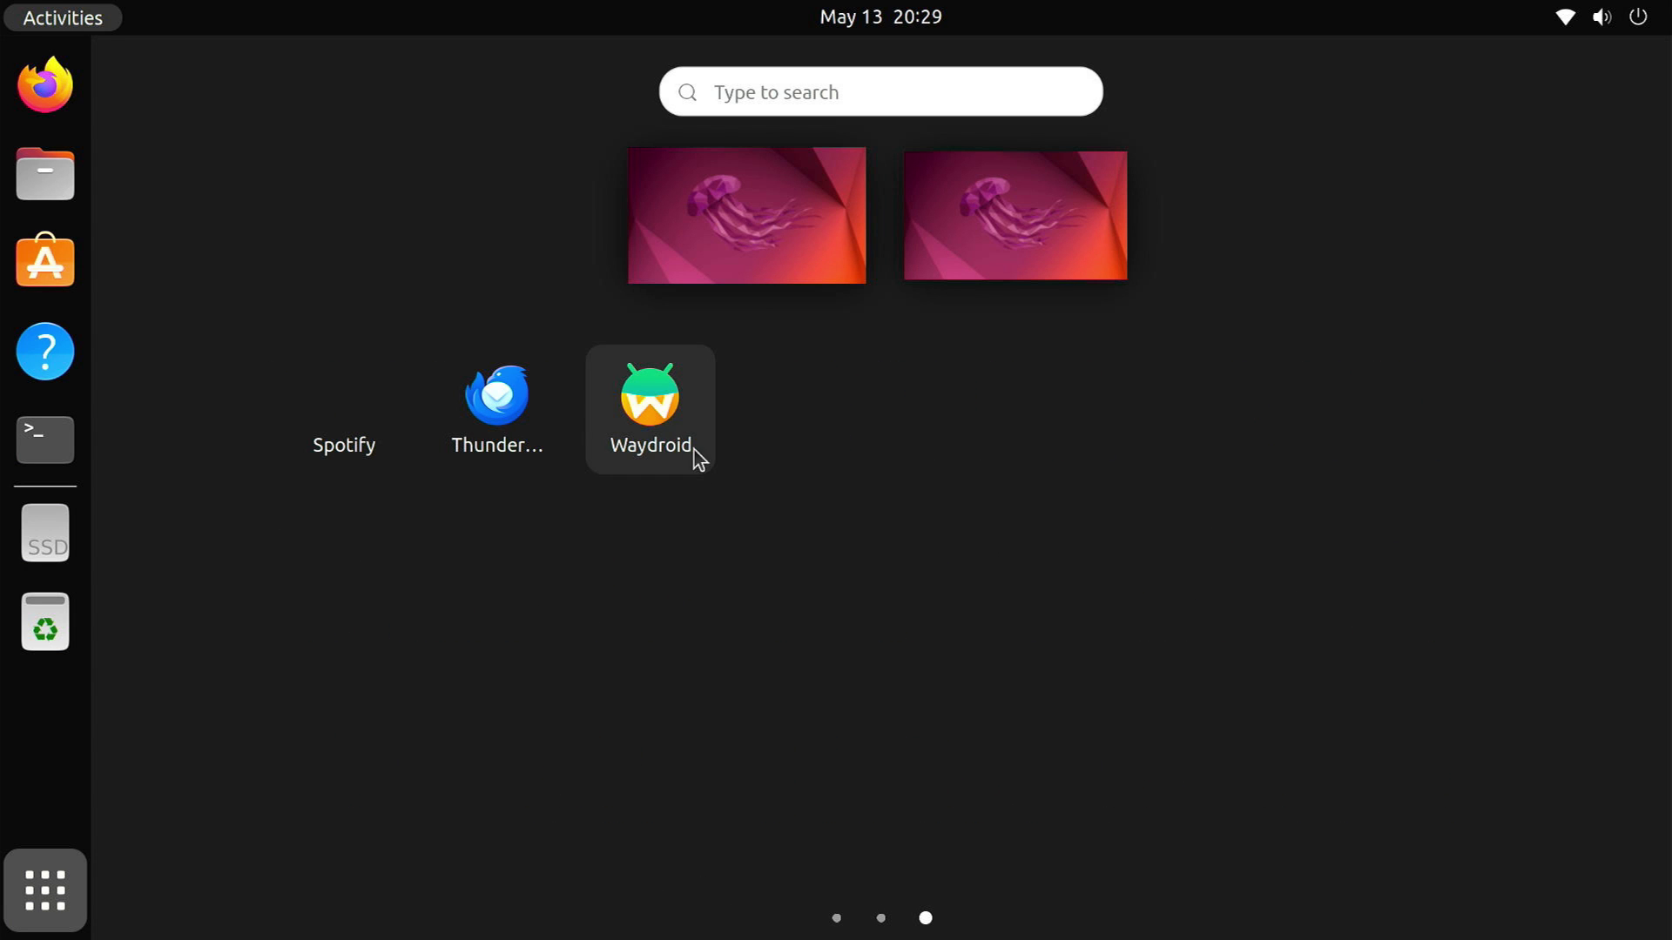
{"action": "left_click", "coordinate": [667, 415]}
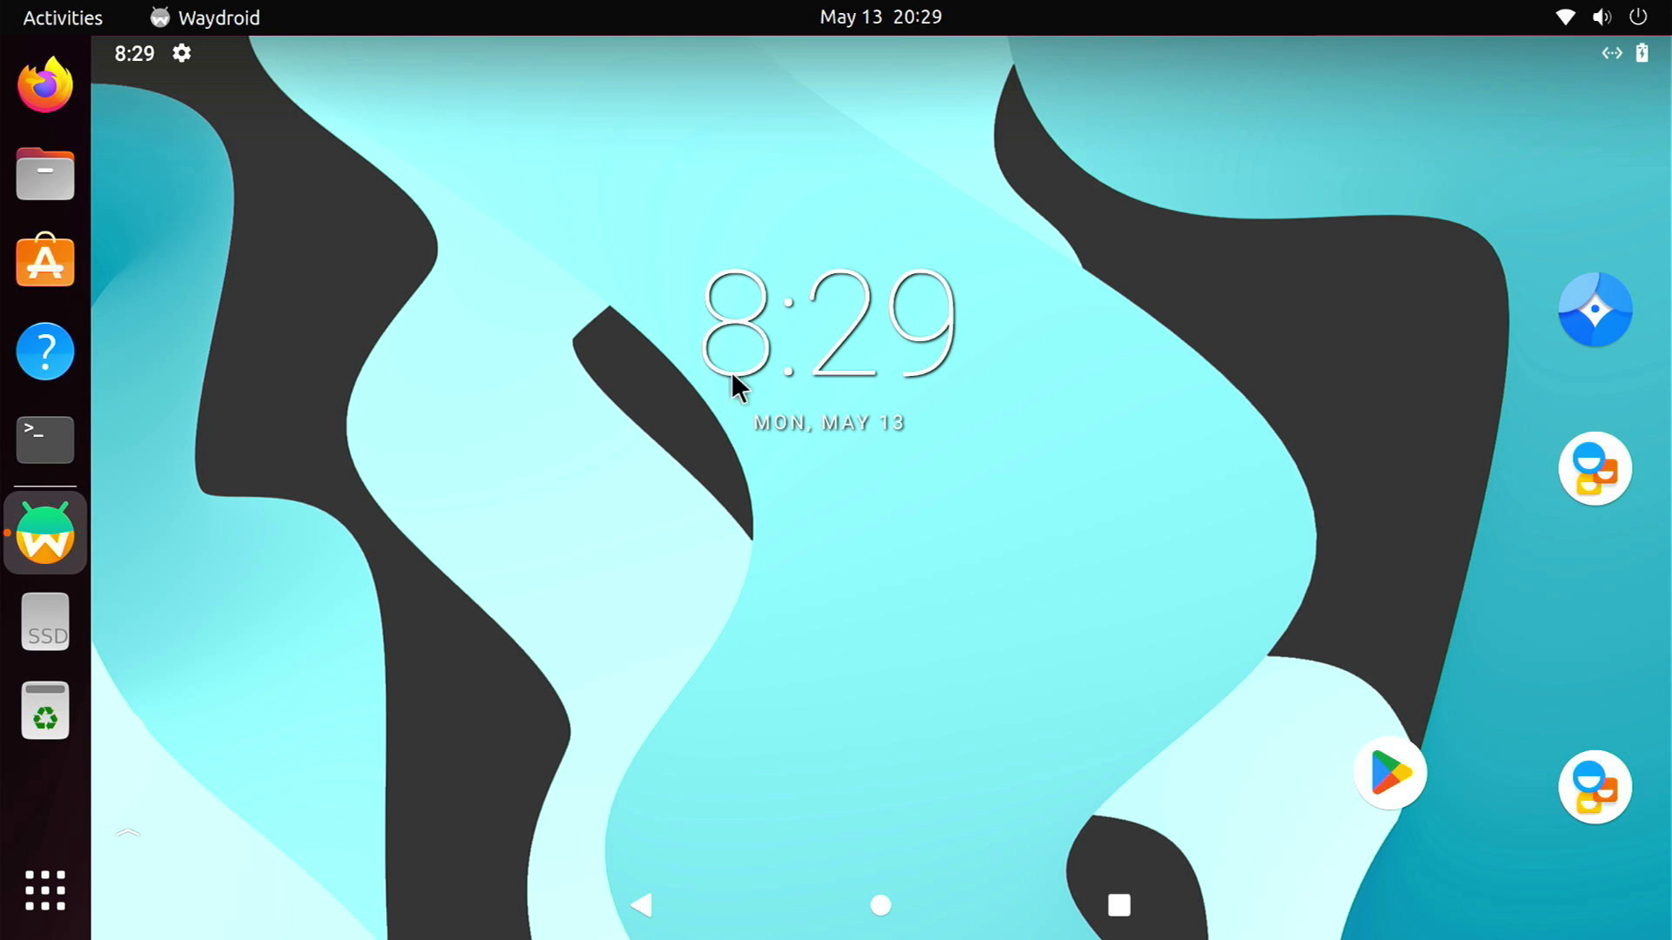
{"action": "left_click", "coordinate": [1604, 50]}
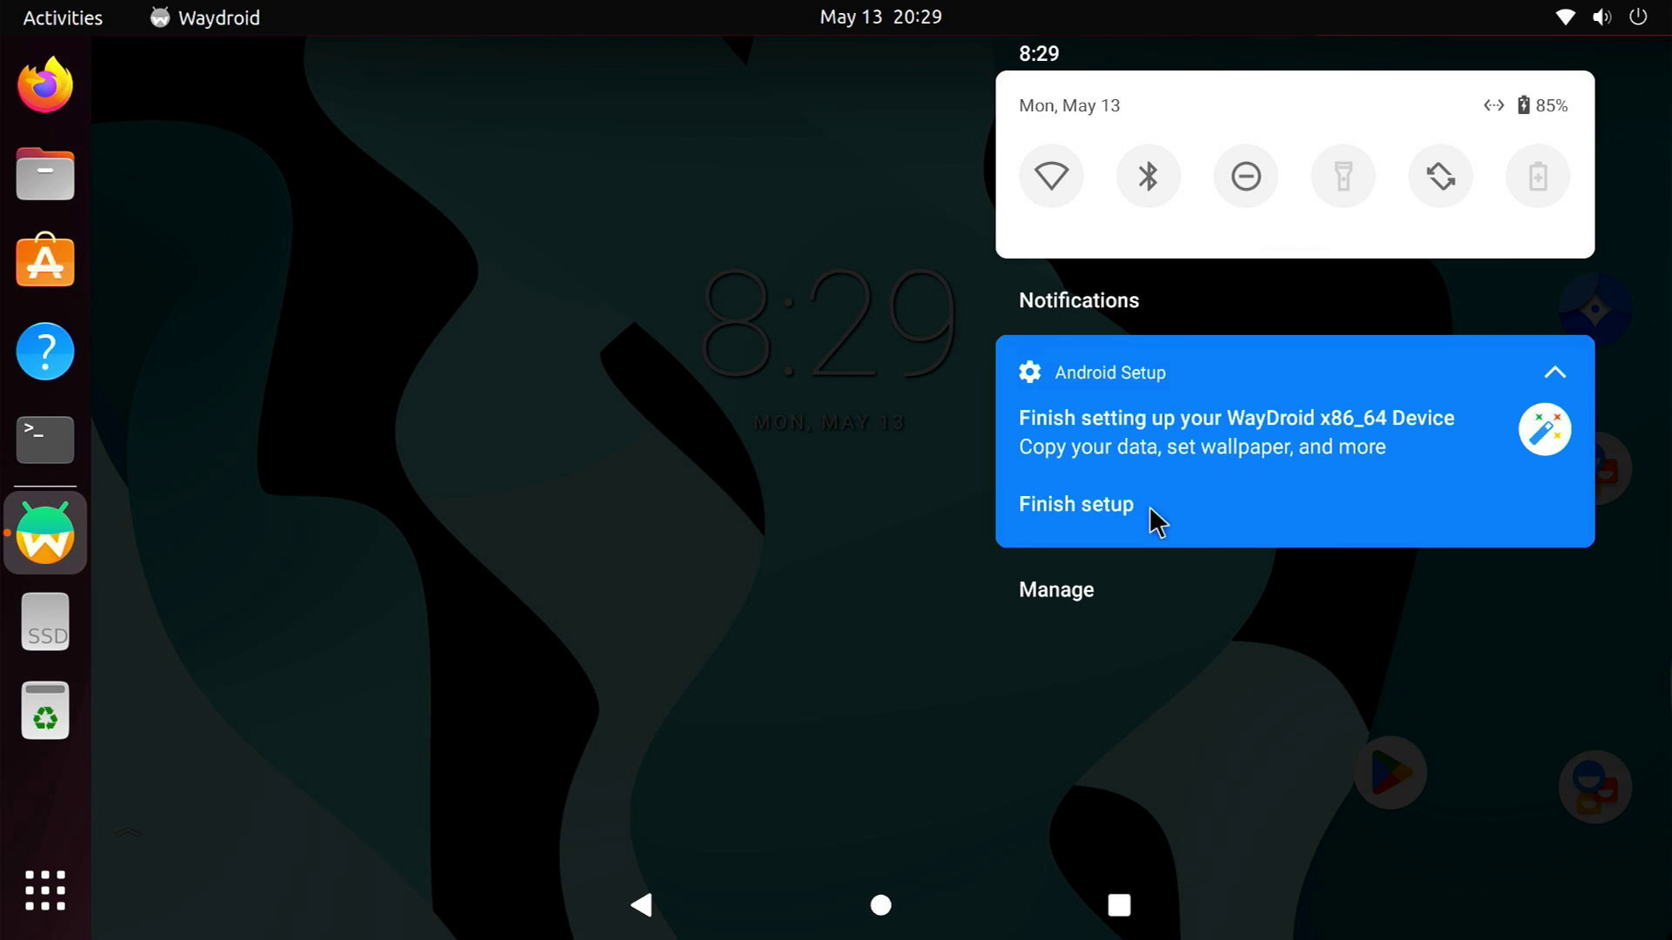
Open the Finish setup notification, press Start, and choose Don't copy for apps and data
{"action": "left_click", "coordinate": [1077, 505]}
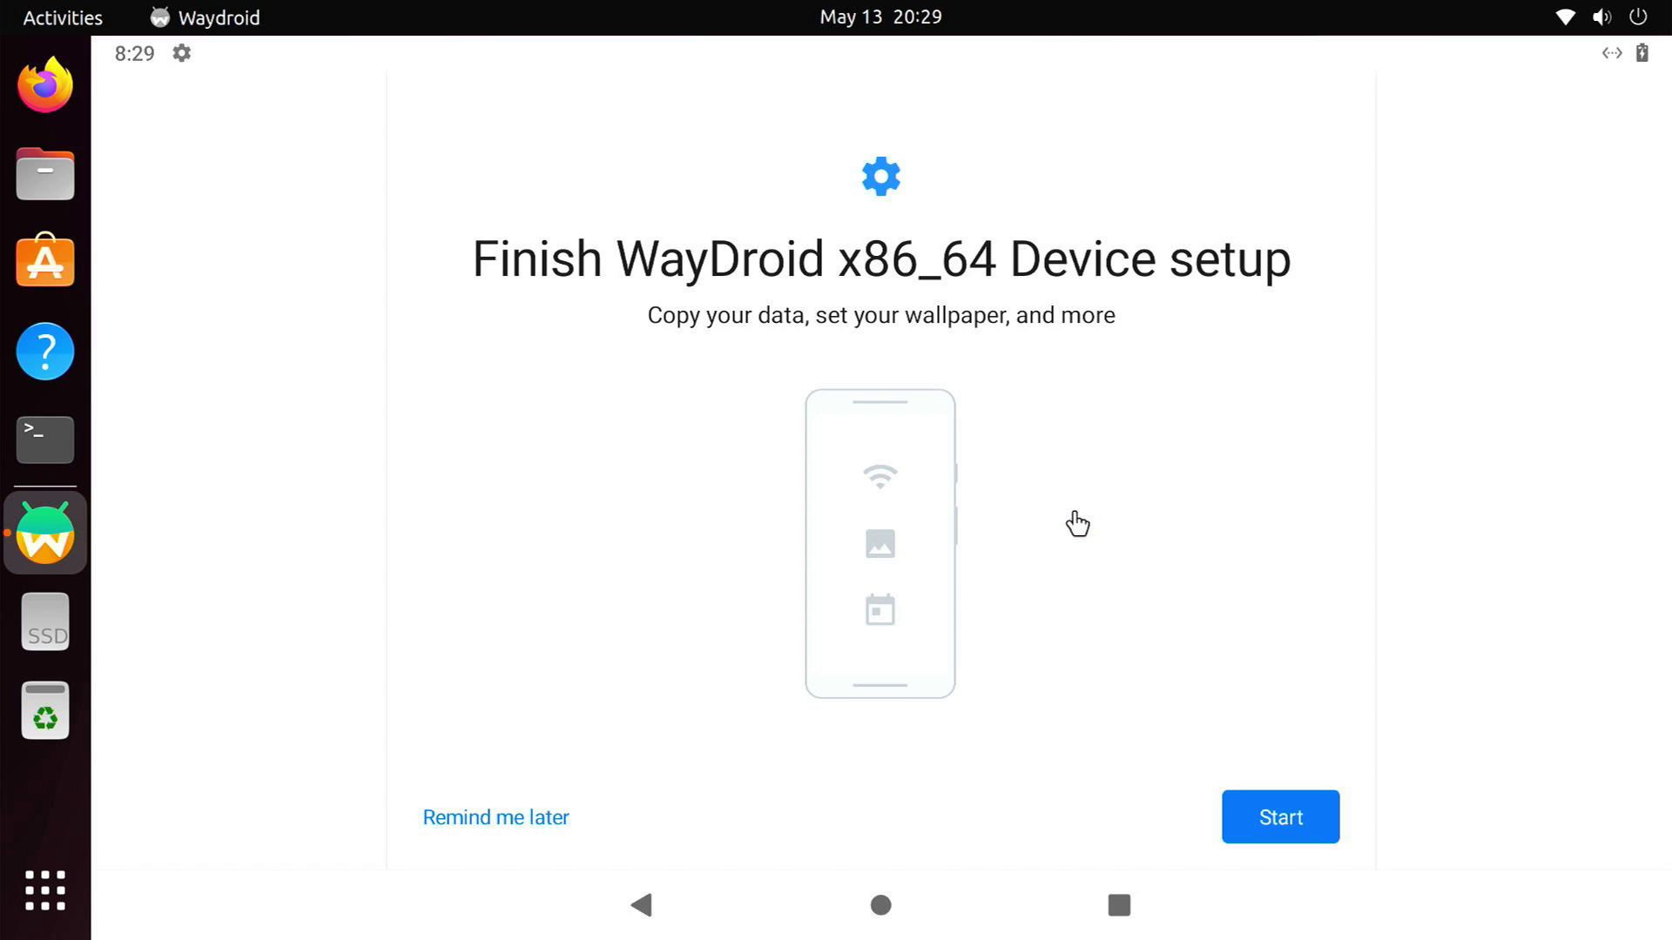
{"action": "left_click", "coordinate": [1251, 804]}
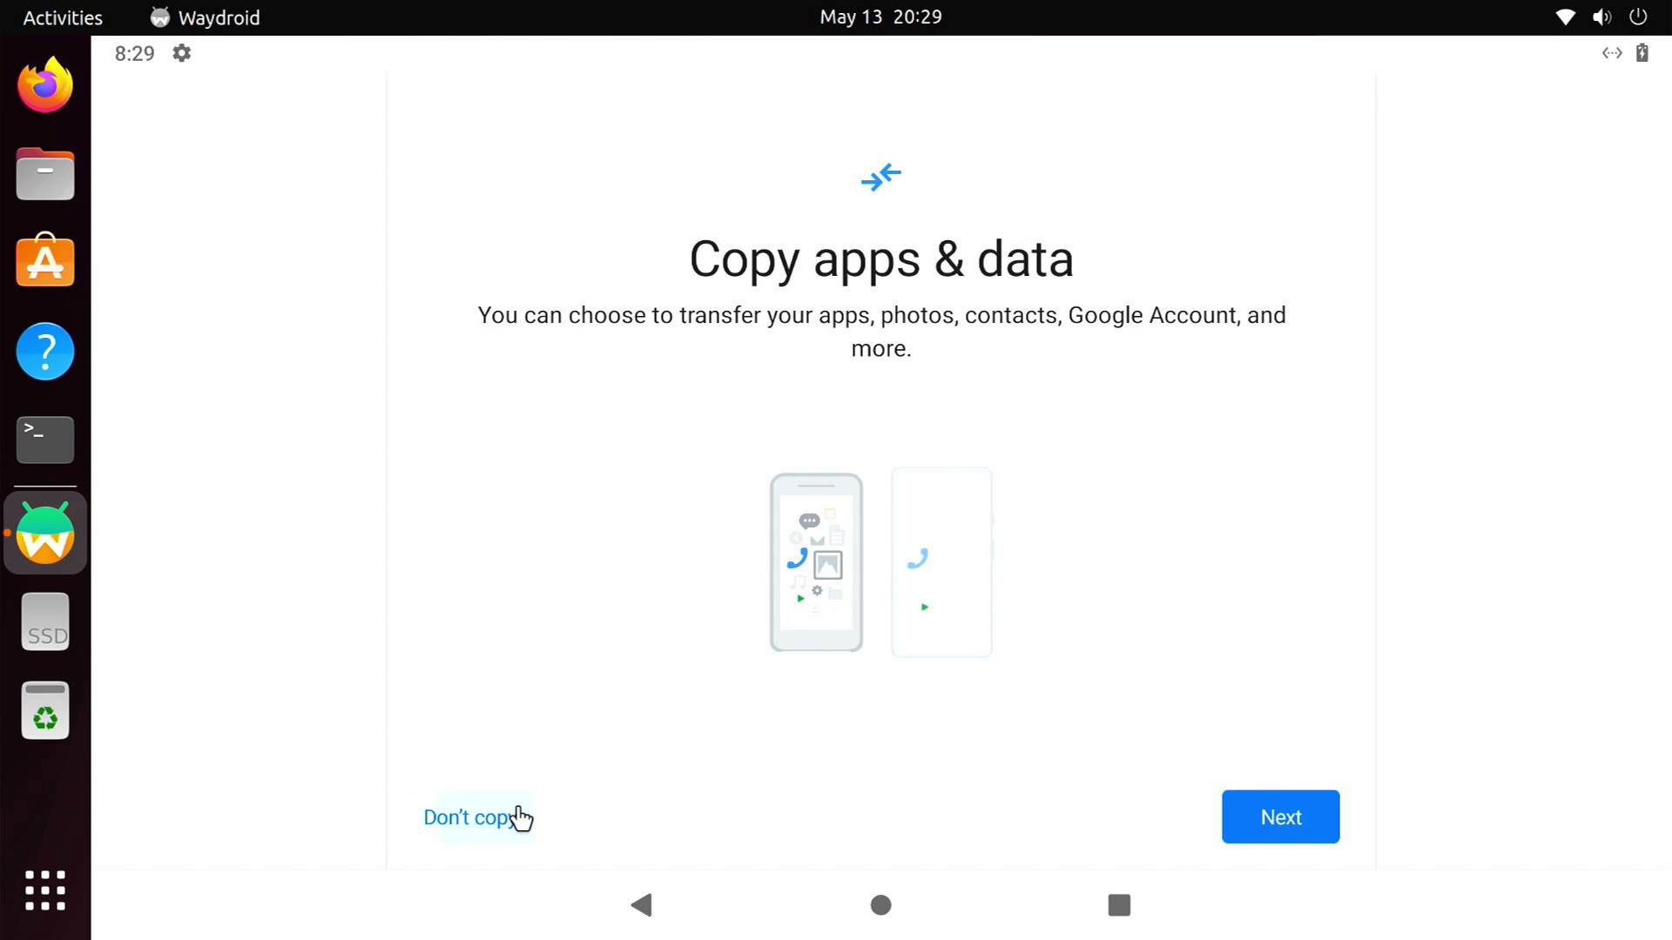
{"action": "left_click", "coordinate": [515, 817]}
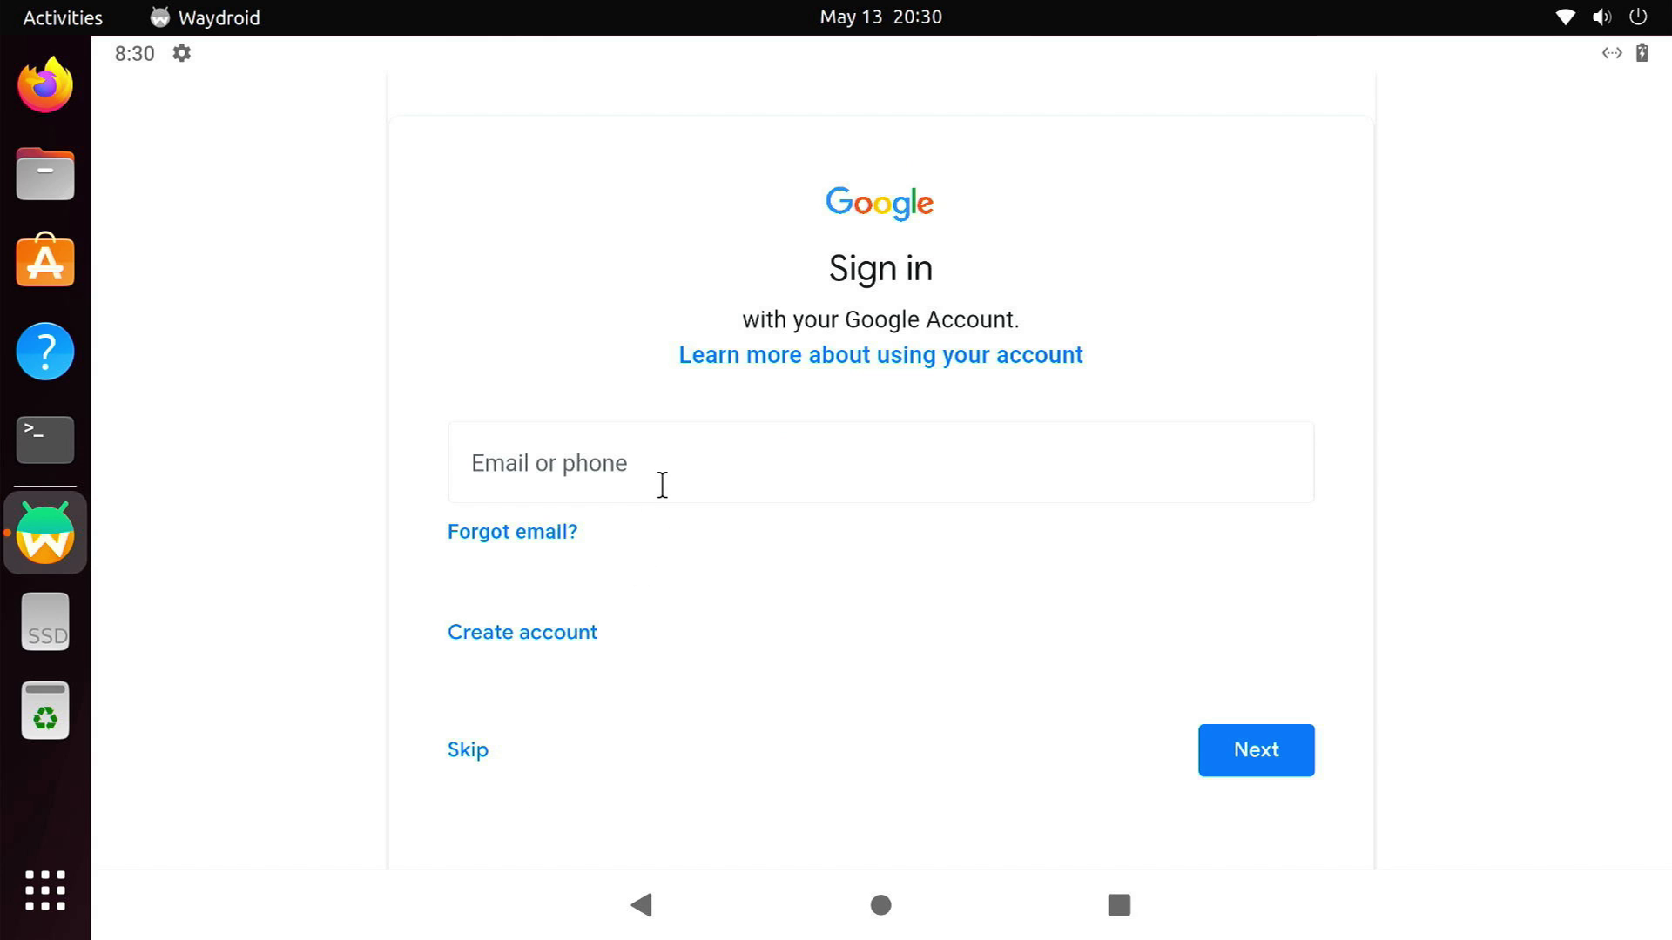
Sign in to the Google account with its e-mail address and password
{"action": "left_click", "coordinate": [662, 486]}
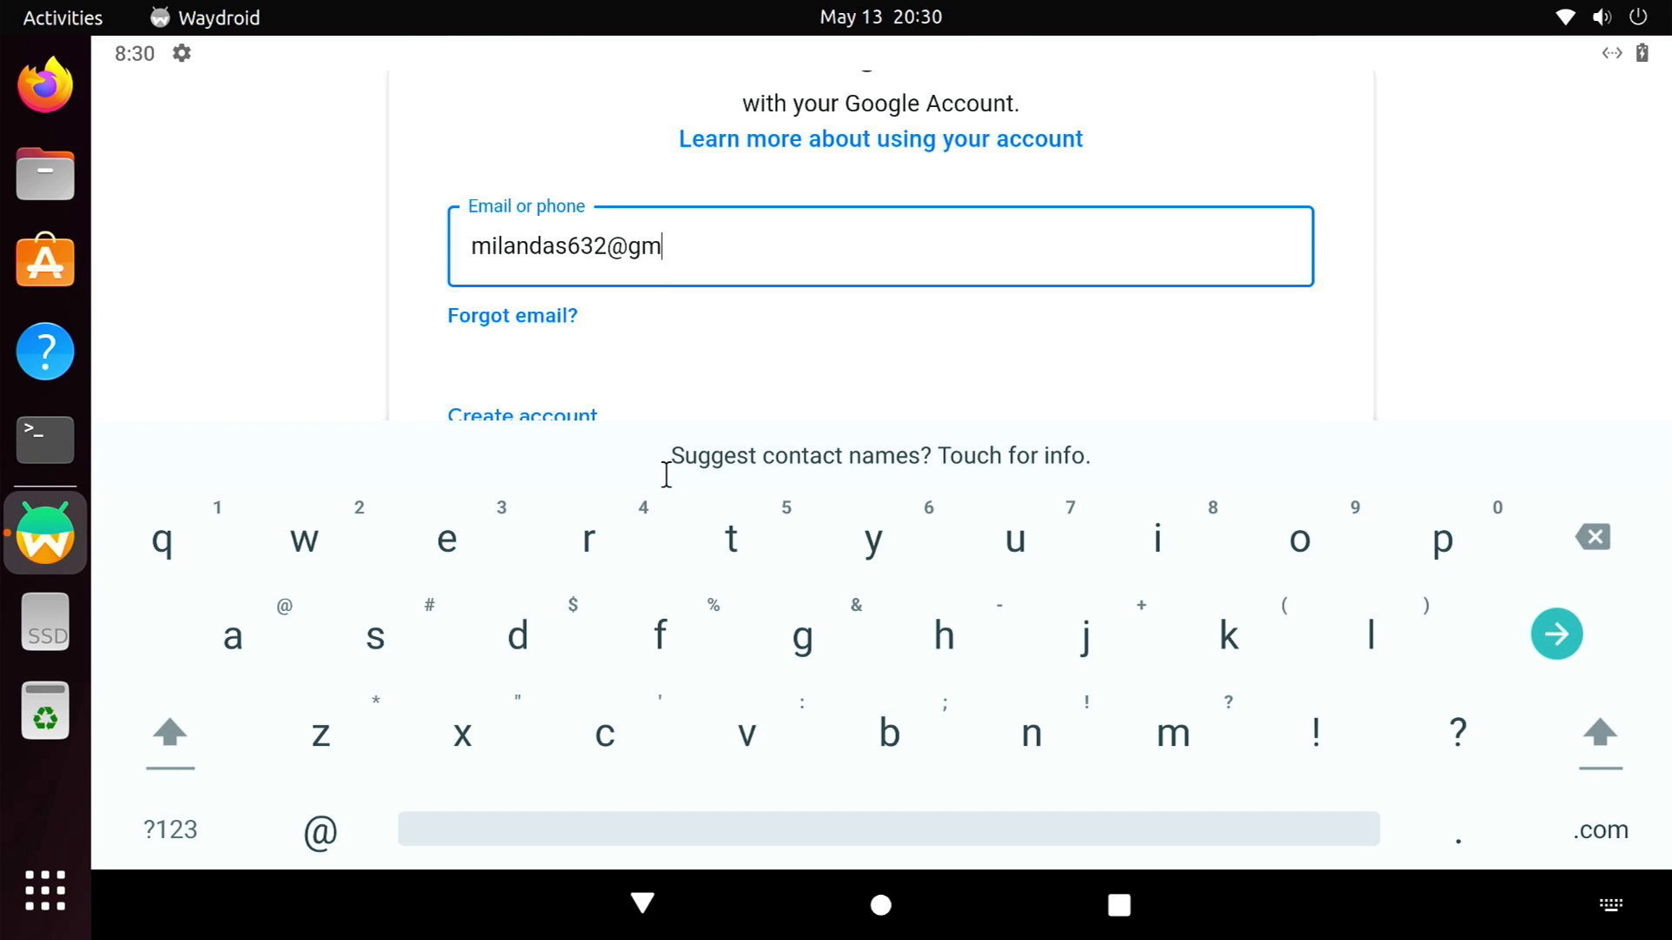
{"action": "key", "text": "Return"}
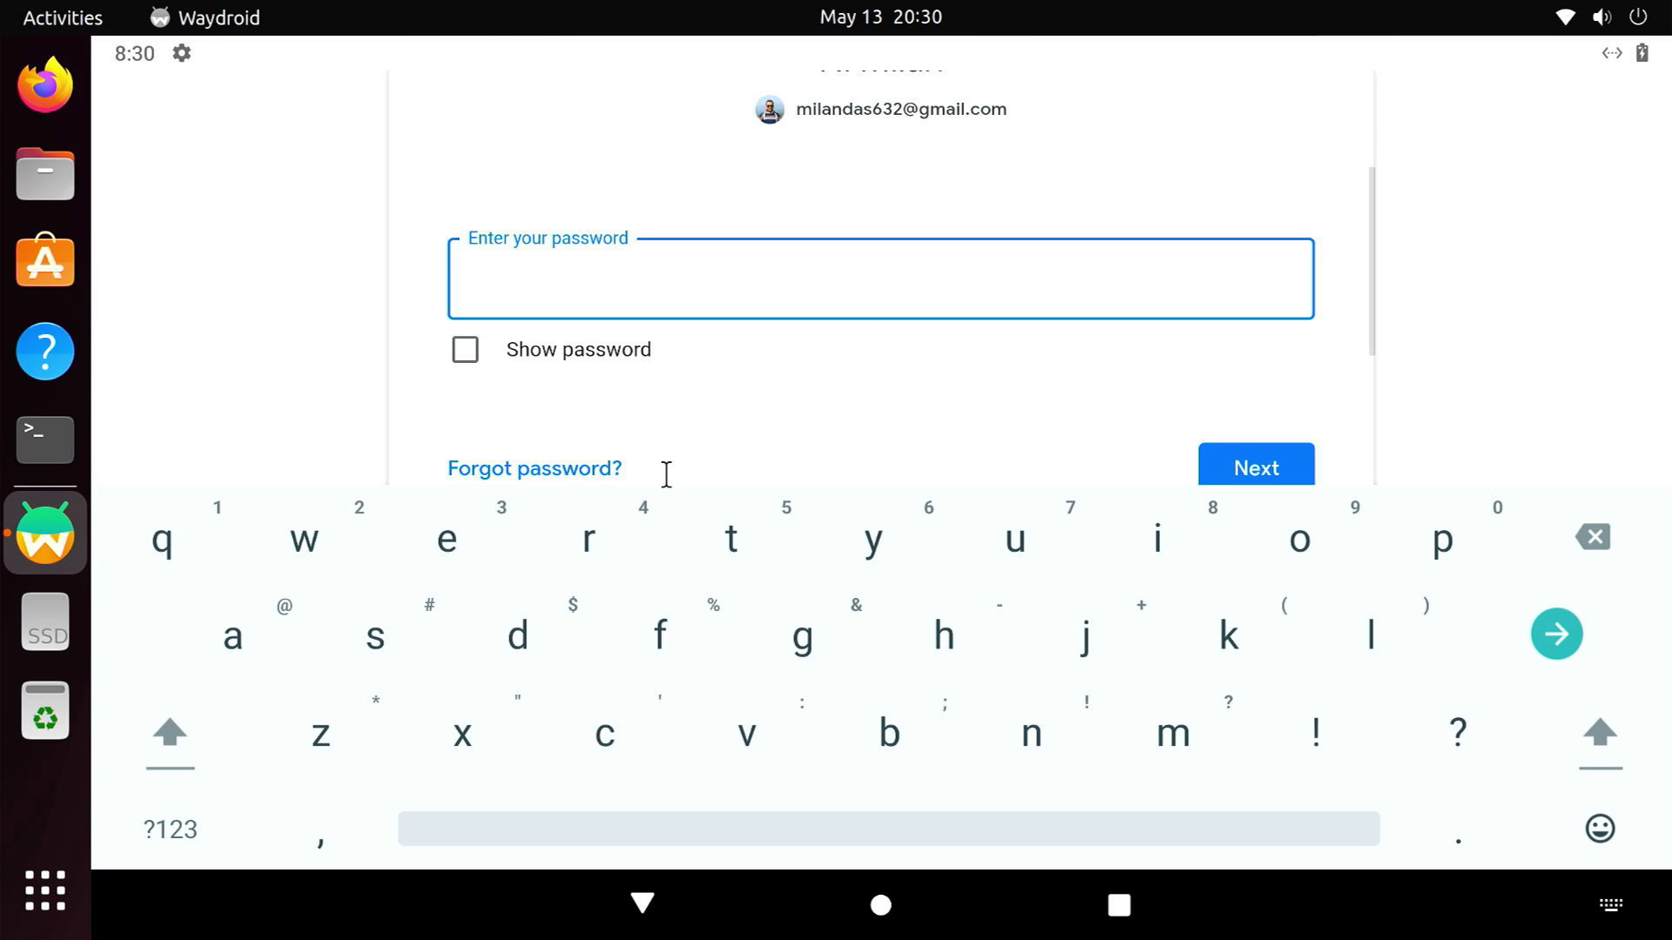
{"action": "type", "text": "**************#"}
{"action": "key", "text": "Return"}
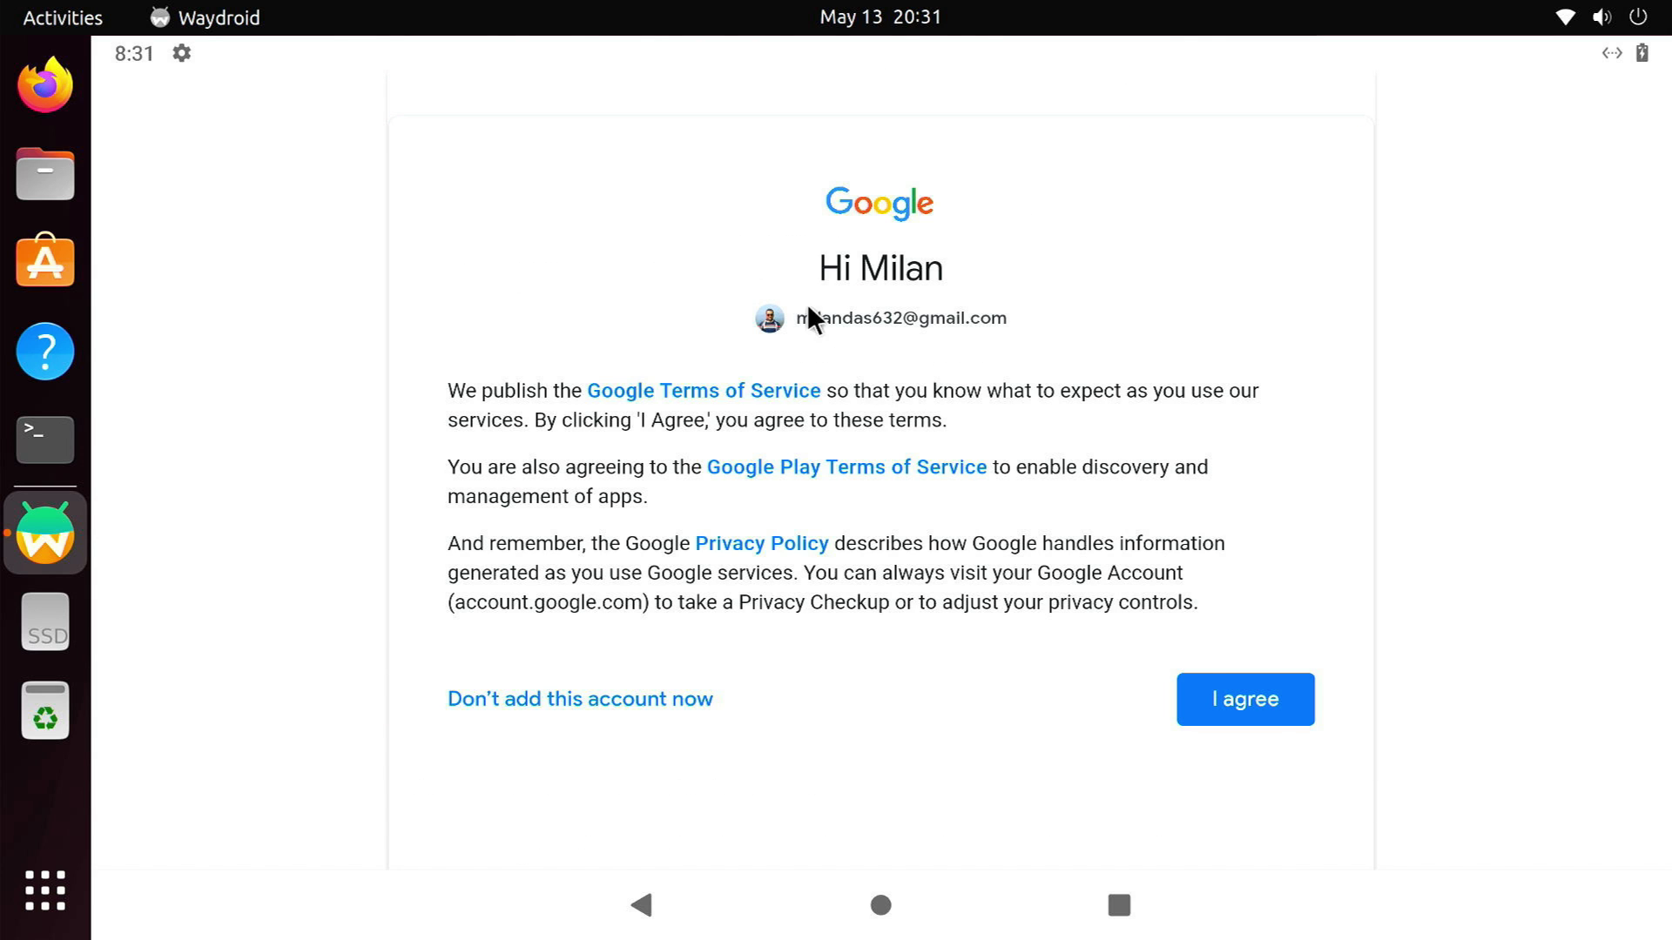
Accept the Google terms and services, skip the screen lock, and decline extra options
{"action": "left_click", "coordinate": [1278, 719]}
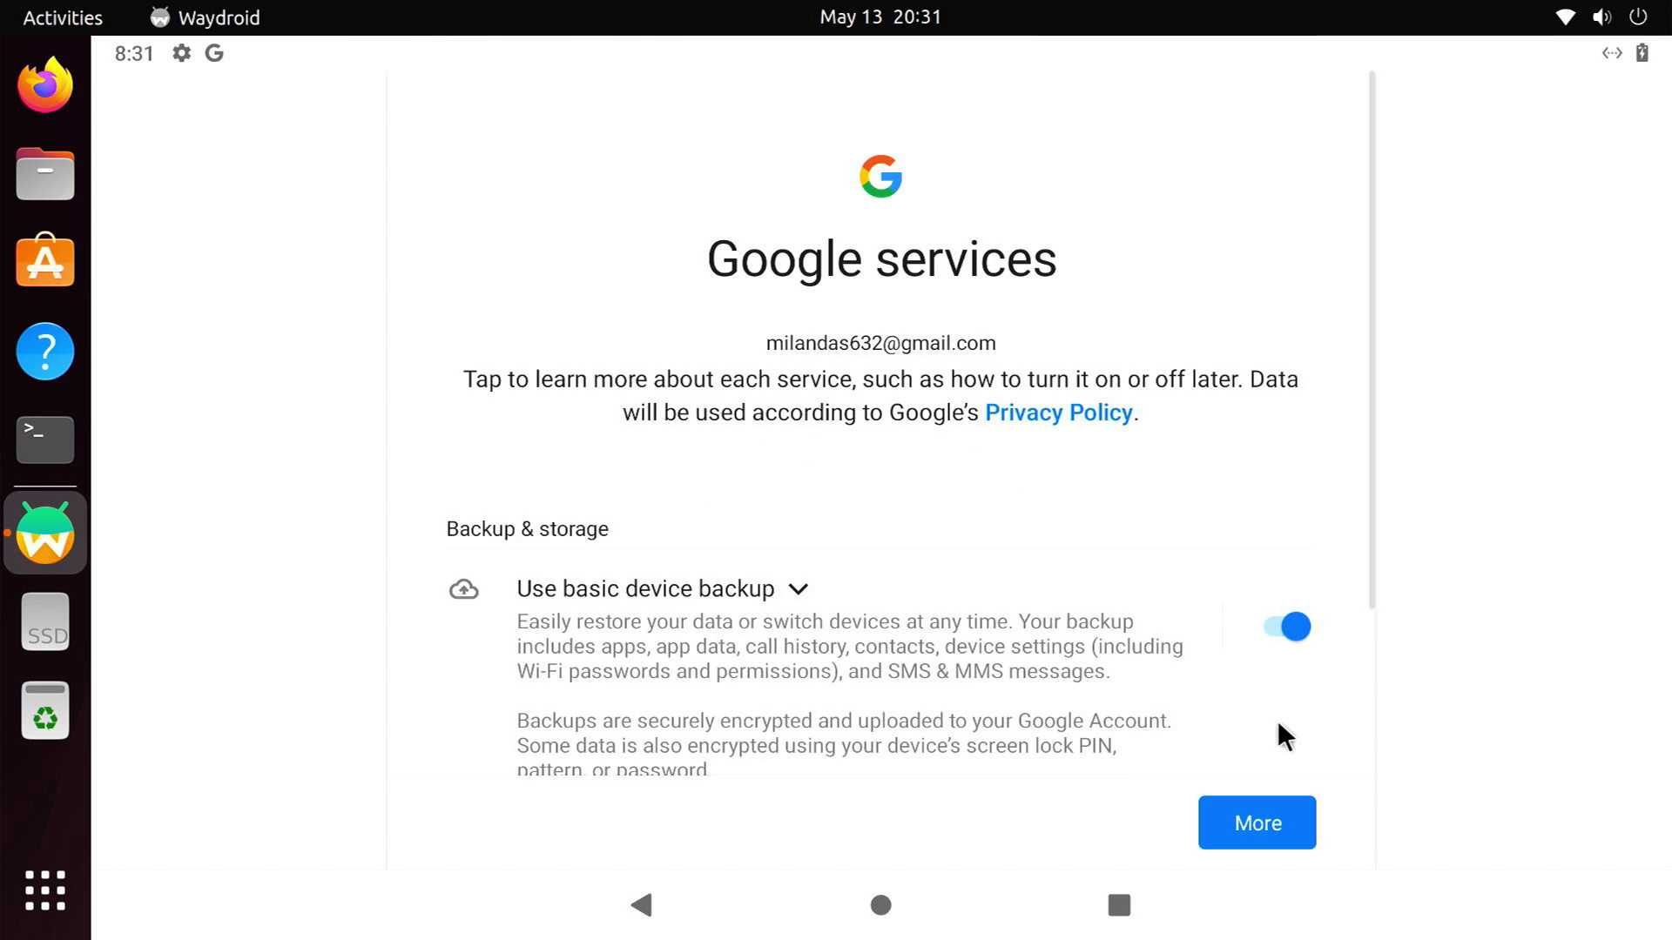
{"action": "left_click", "coordinate": [1262, 821]}
{"action": "left_click", "coordinate": [1264, 821]}
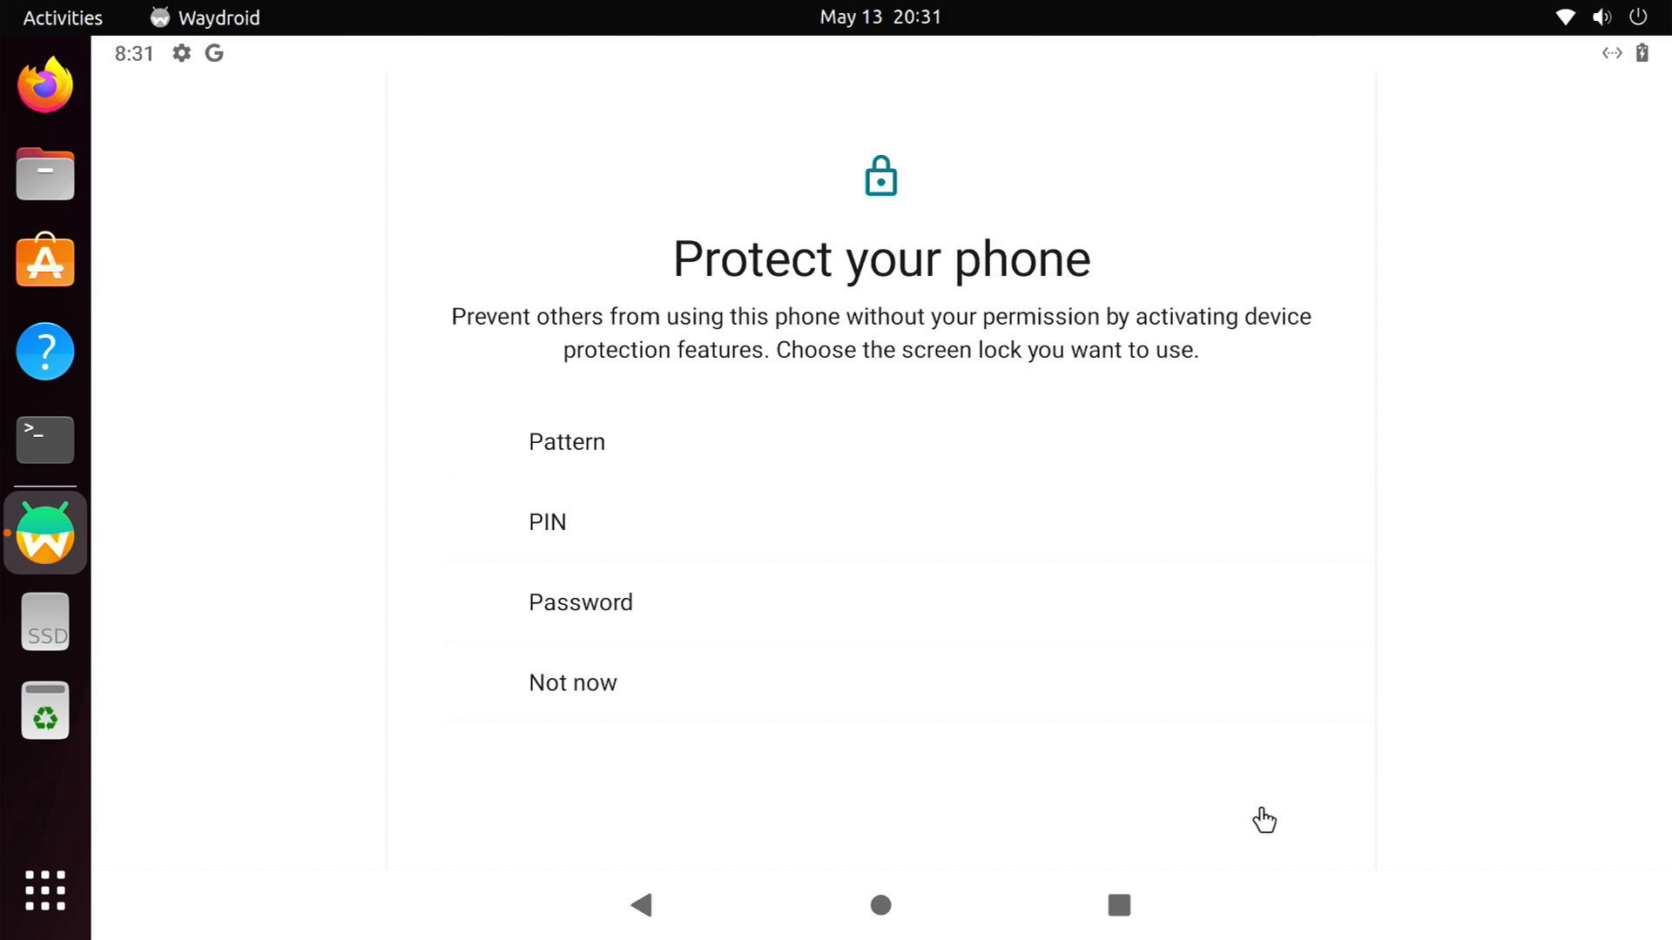
{"action": "left_click", "coordinate": [658, 692]}
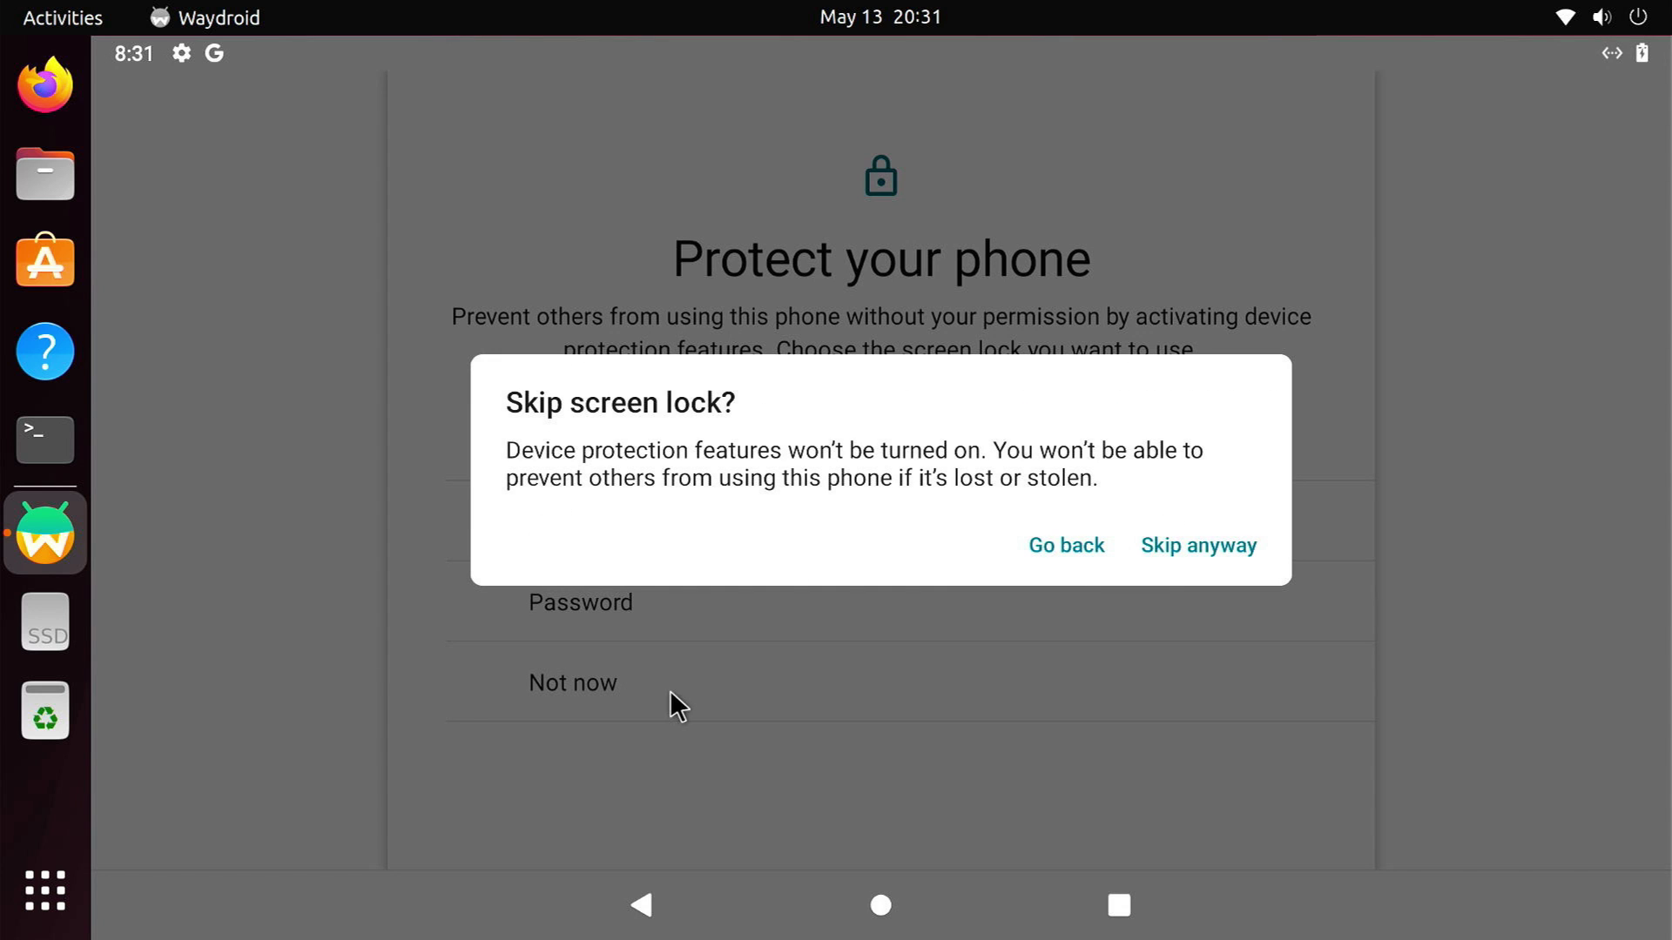
{"action": "left_click", "coordinate": [1181, 547]}
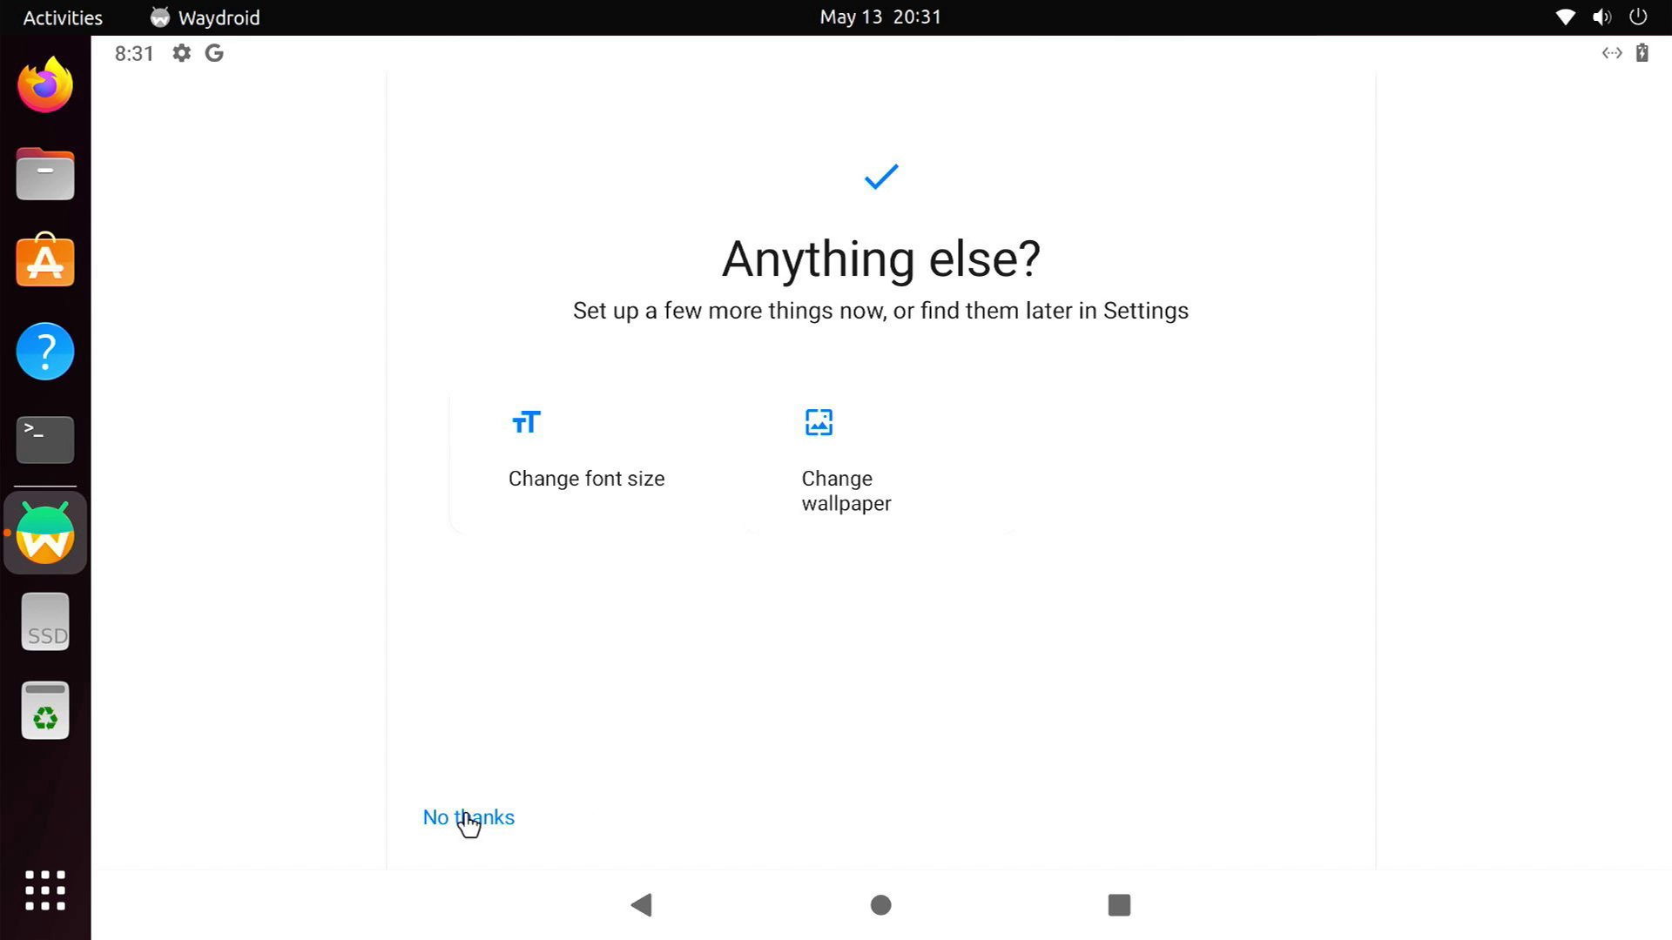
{"action": "left_click", "coordinate": [468, 818]}
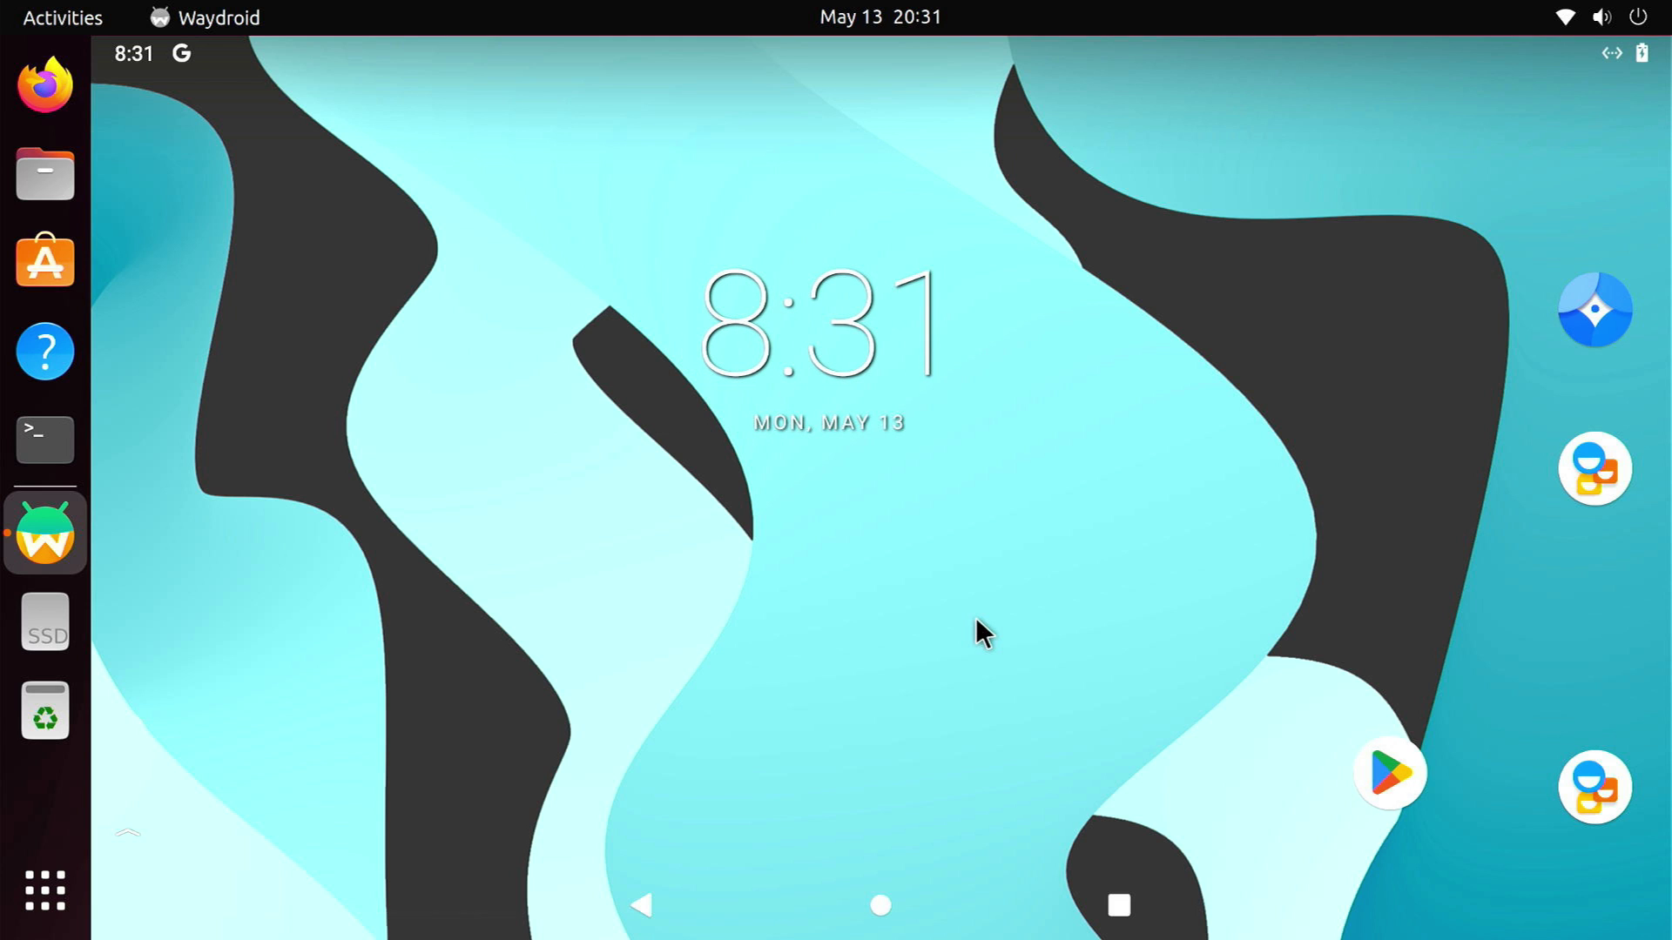
Check About phone in Settings showing Android version 11, then open the app drawer from home
{"action": "left_click", "coordinate": [1587, 45]}
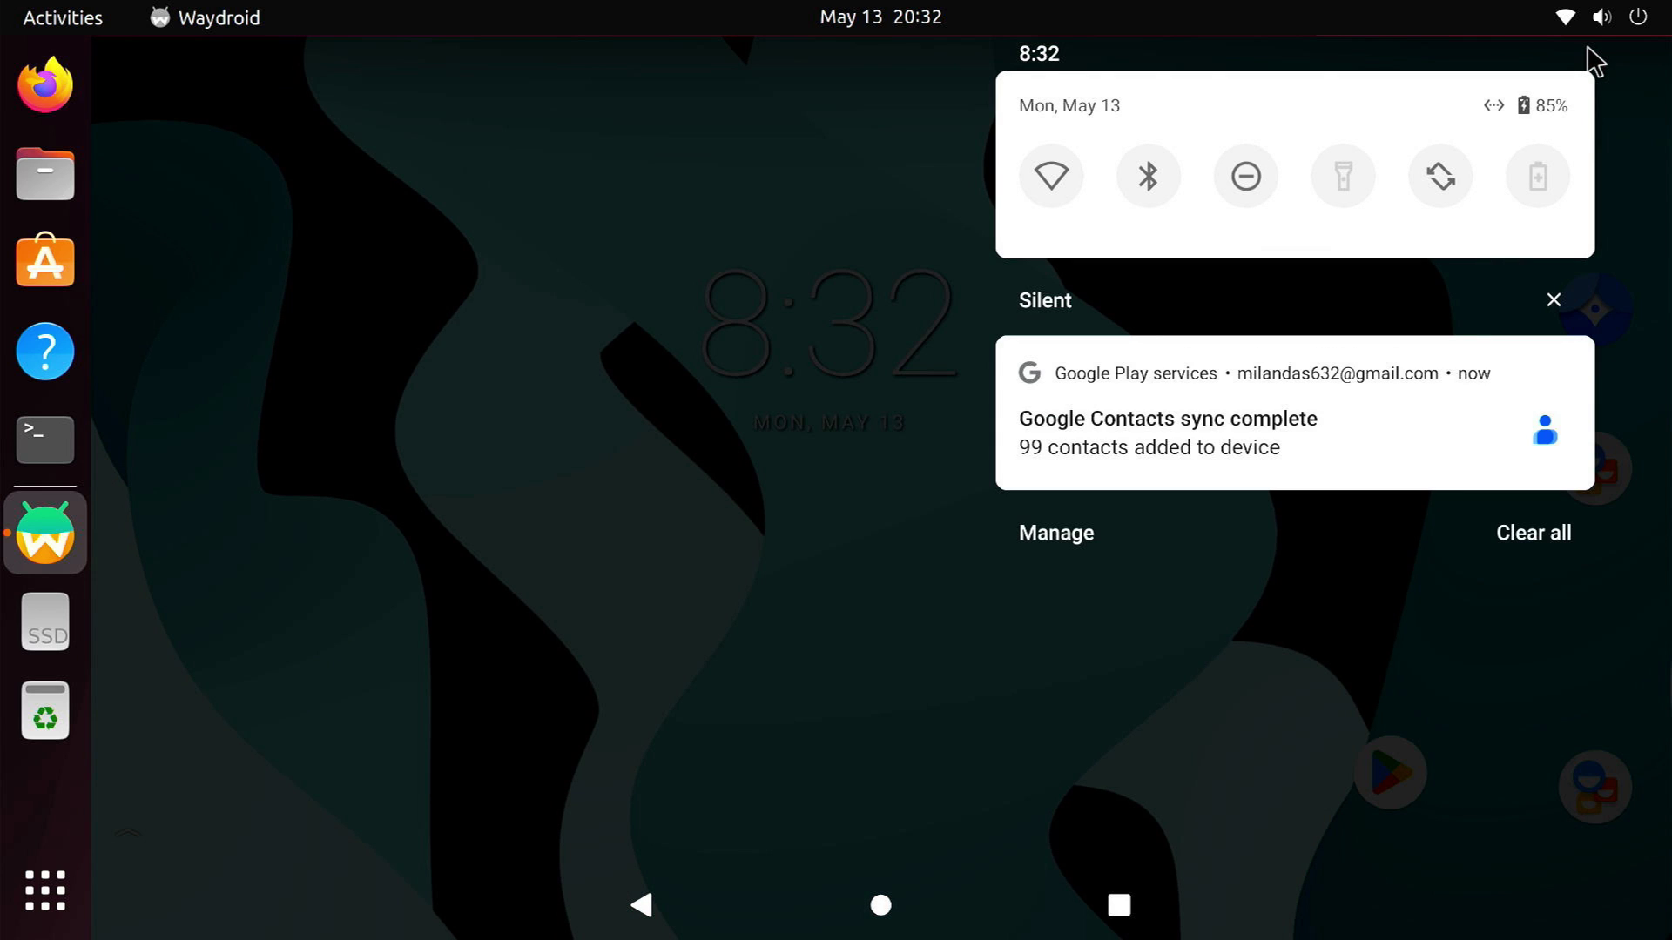
{"action": "left_click_drag", "start_coordinate": [1294, 202], "coordinate": [1308, 798]}
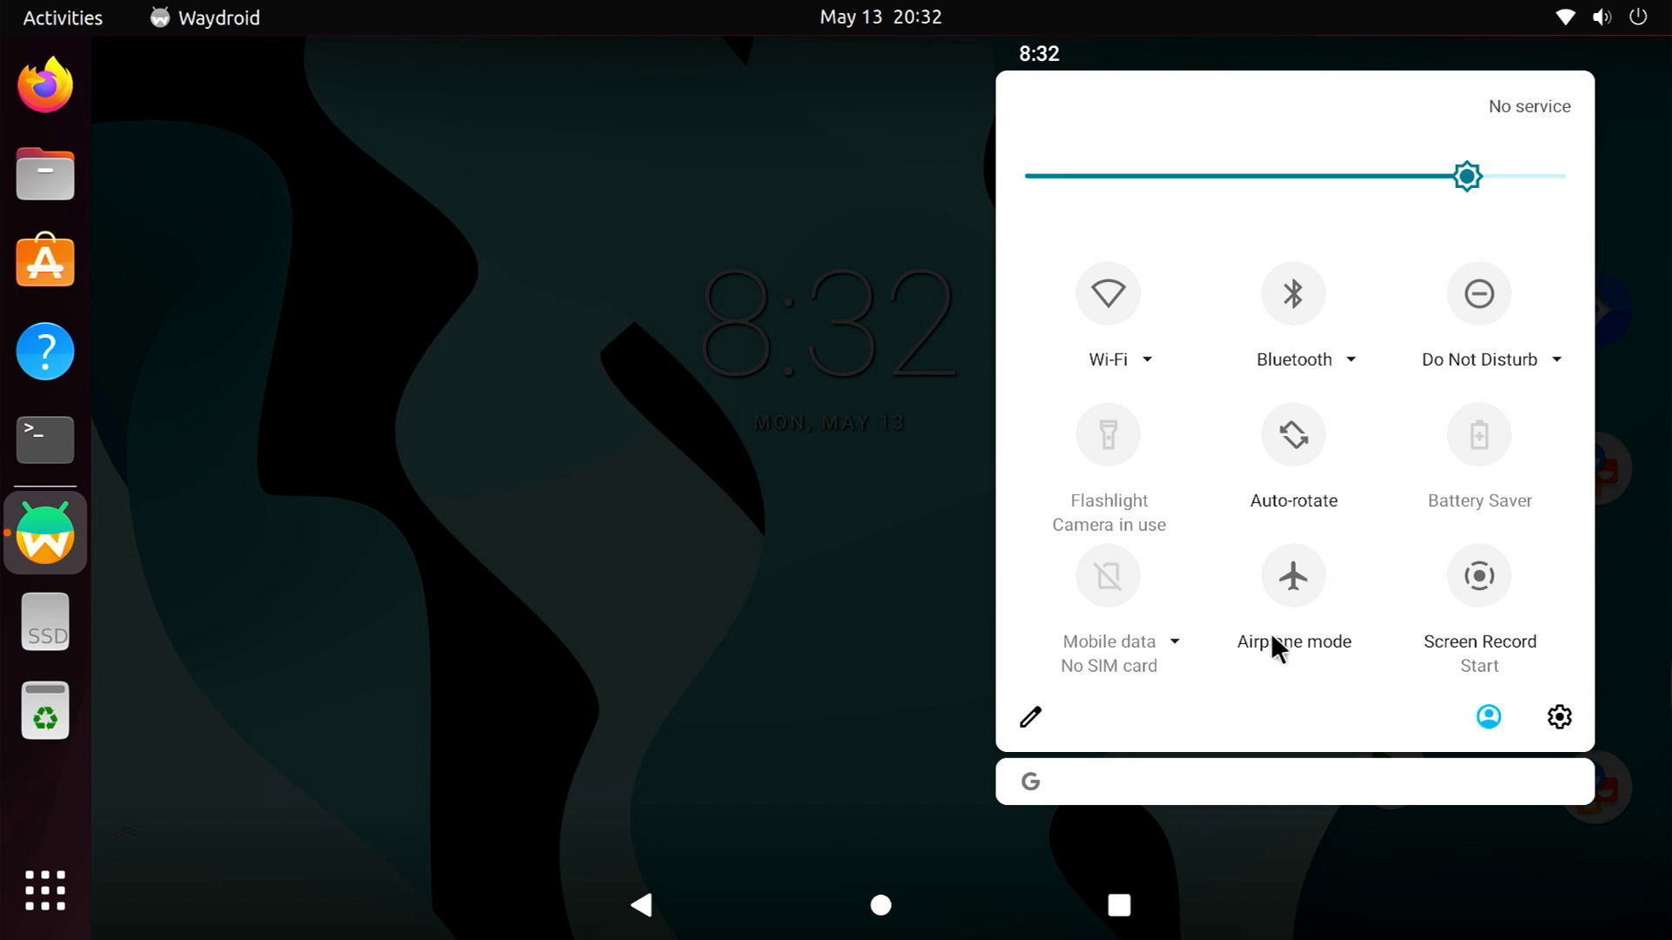
{"action": "left_click", "coordinate": [1559, 717]}
{"action": "scroll", "coordinate": [699, 749], "scroll_direction": "down", "scroll_amount": 5}
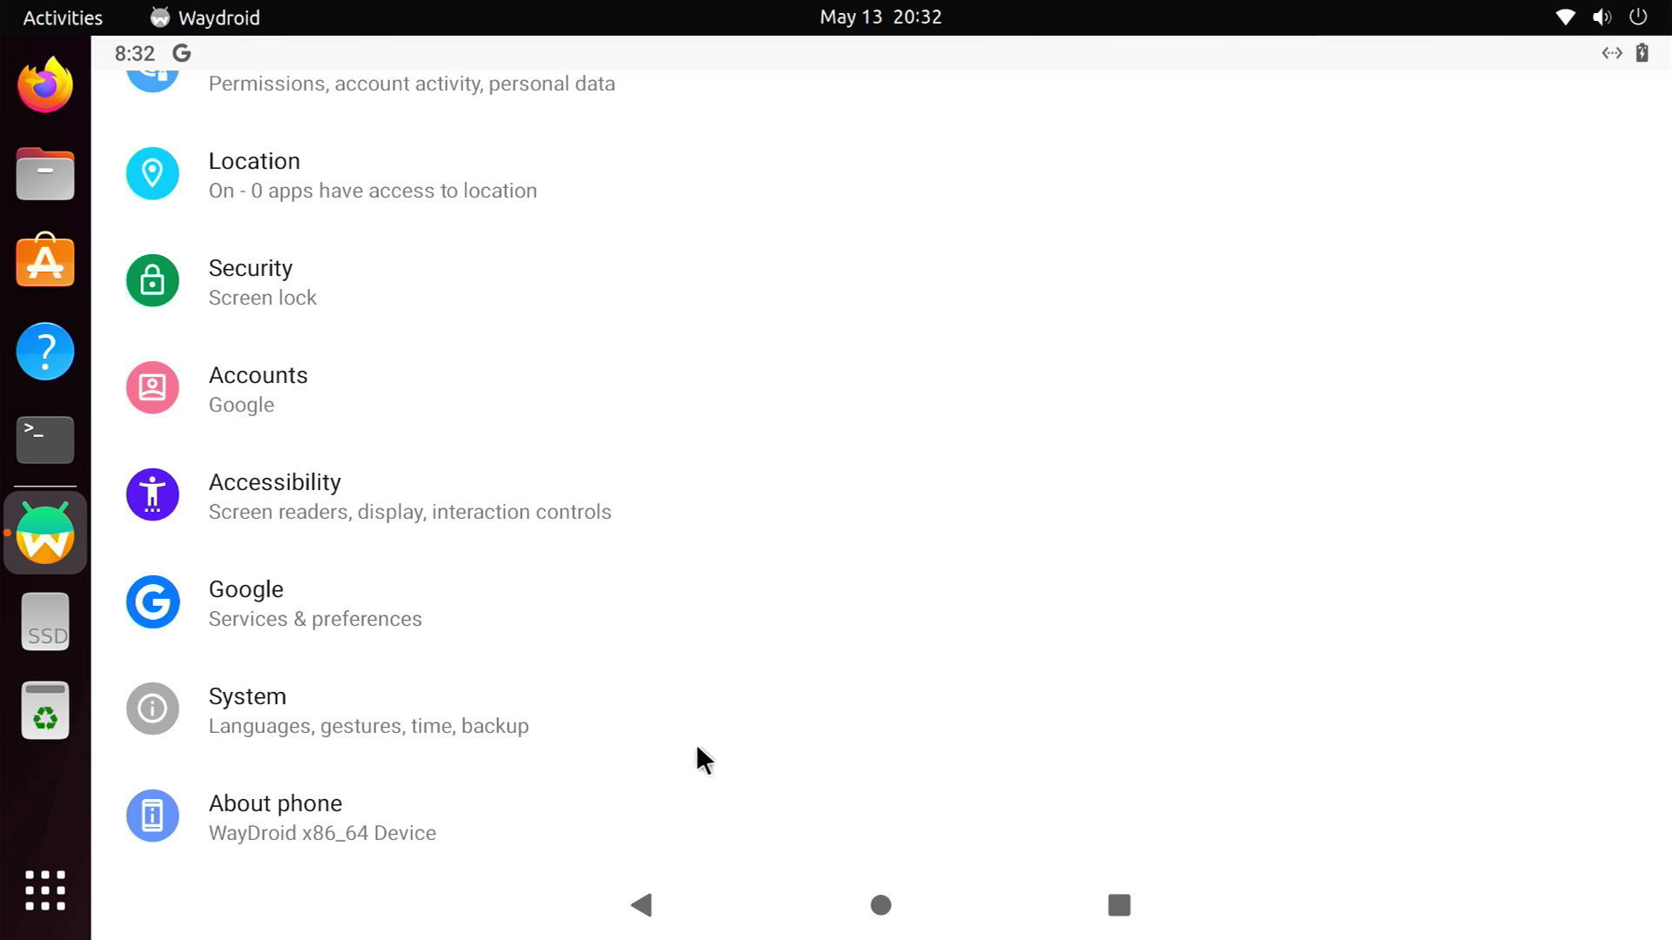
{"action": "left_click", "coordinate": [377, 838]}
{"action": "scroll", "coordinate": [376, 837], "scroll_direction": "down", "scroll_amount": 5}
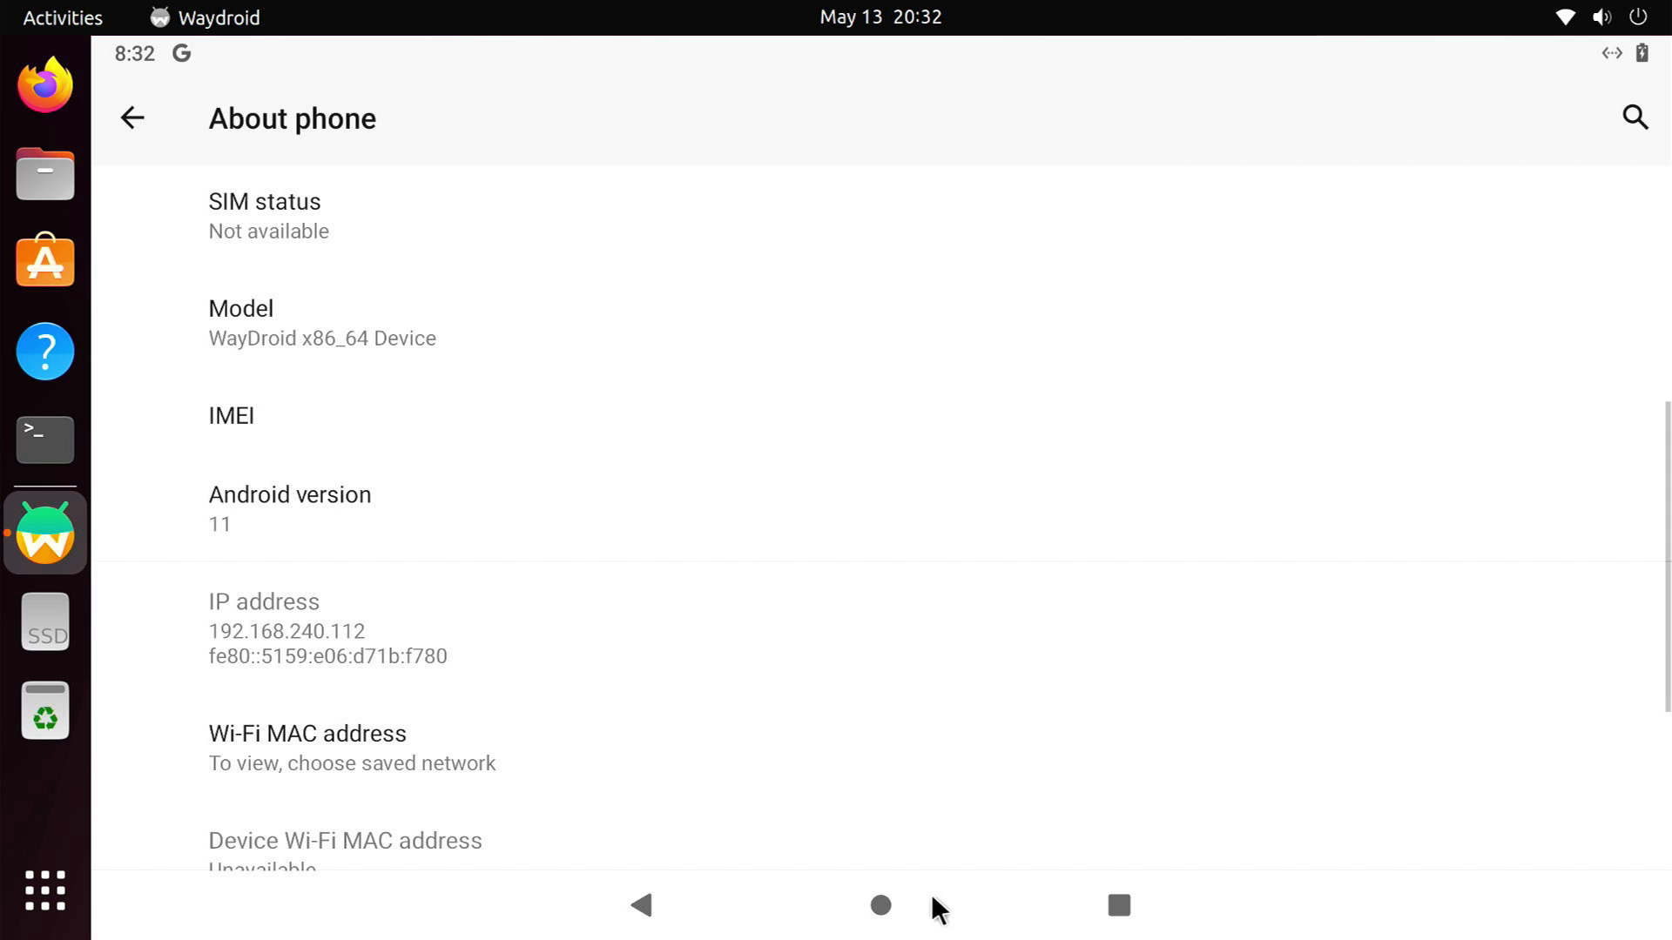
{"action": "left_click", "coordinate": [894, 887]}
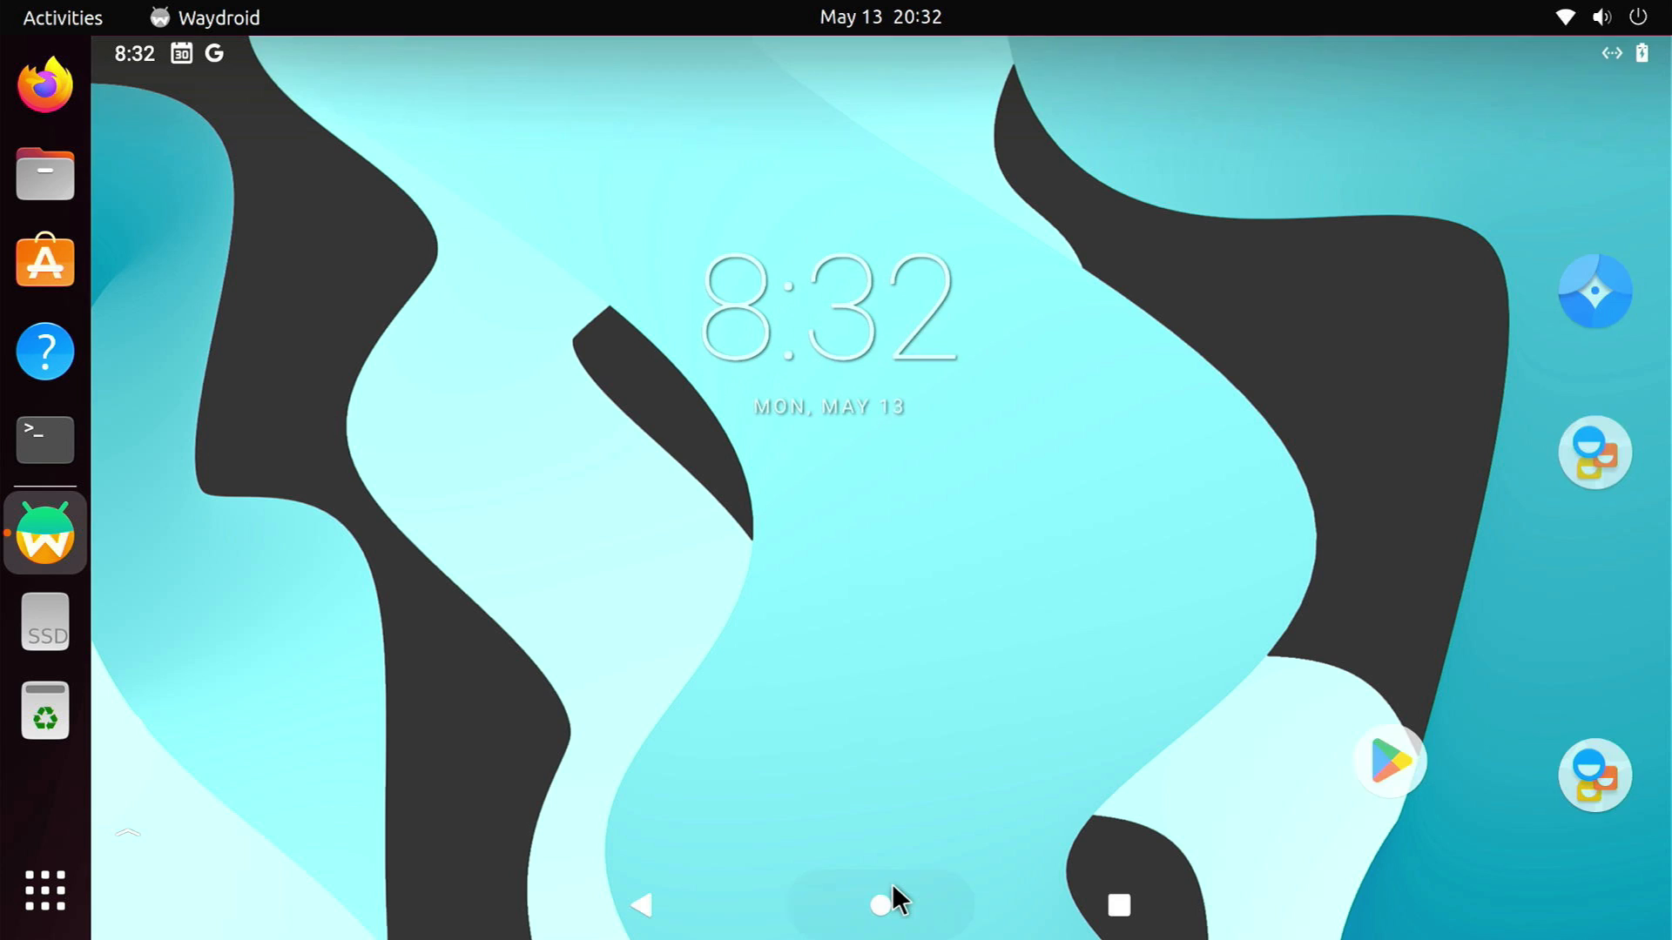
{"action": "left_click_drag", "start_coordinate": [904, 766], "coordinate": [969, 223]}
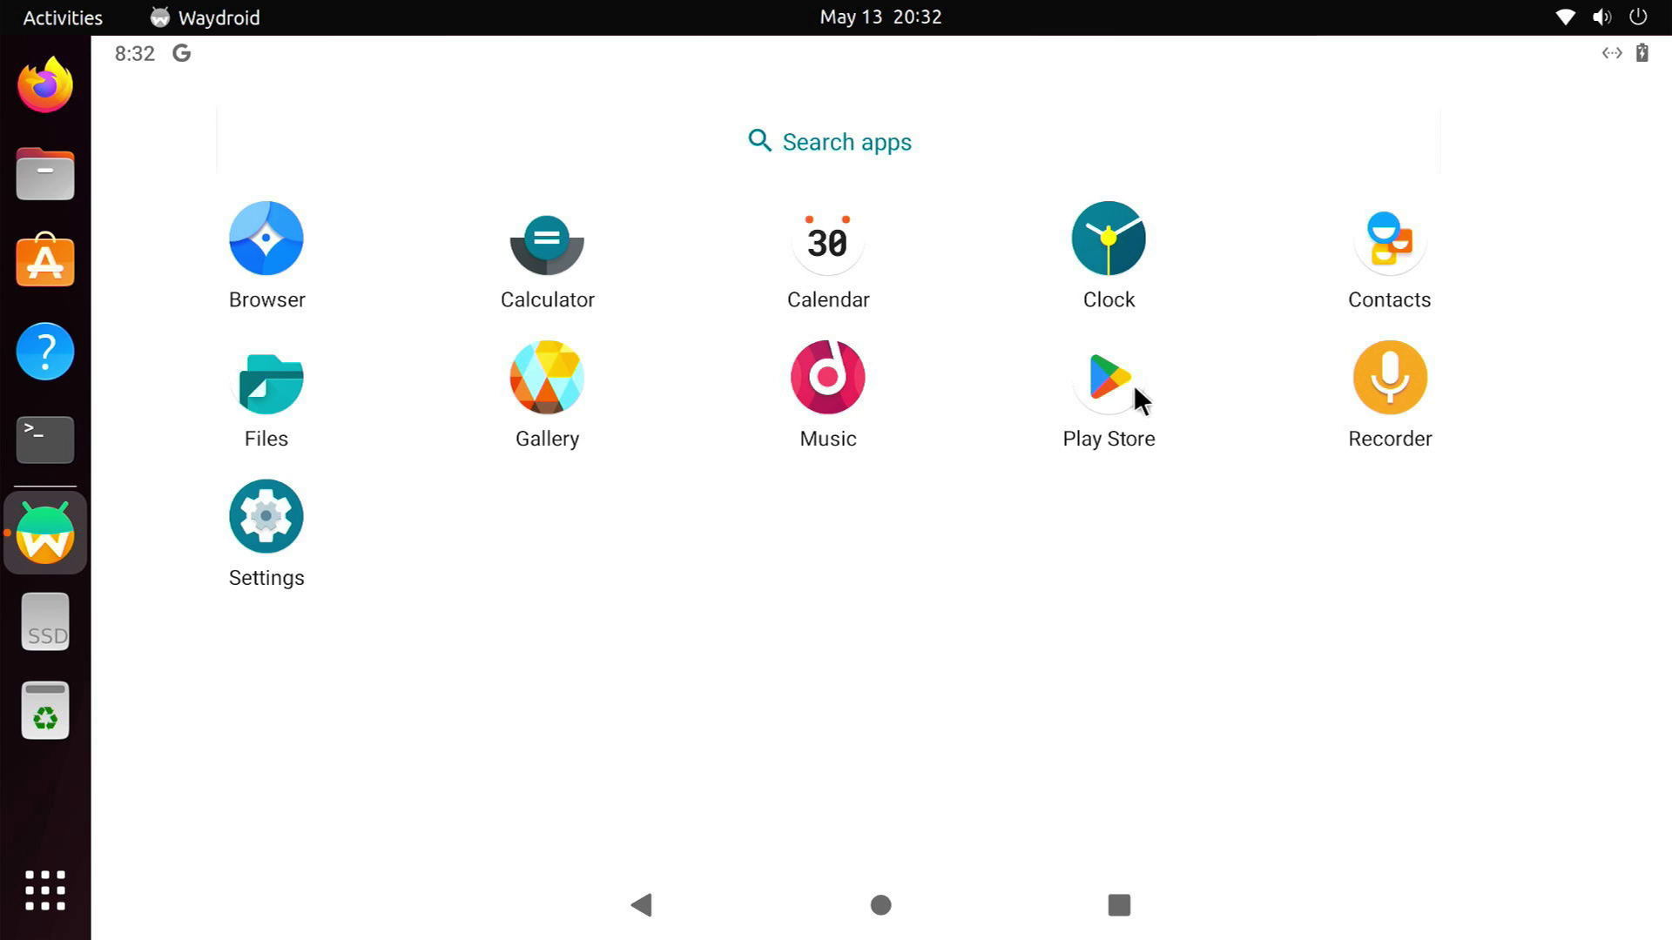
Find Spotify: Music and Podcasts in the Play Store Apps list, install it, and launch it
{"action": "left_click", "coordinate": [1110, 383]}
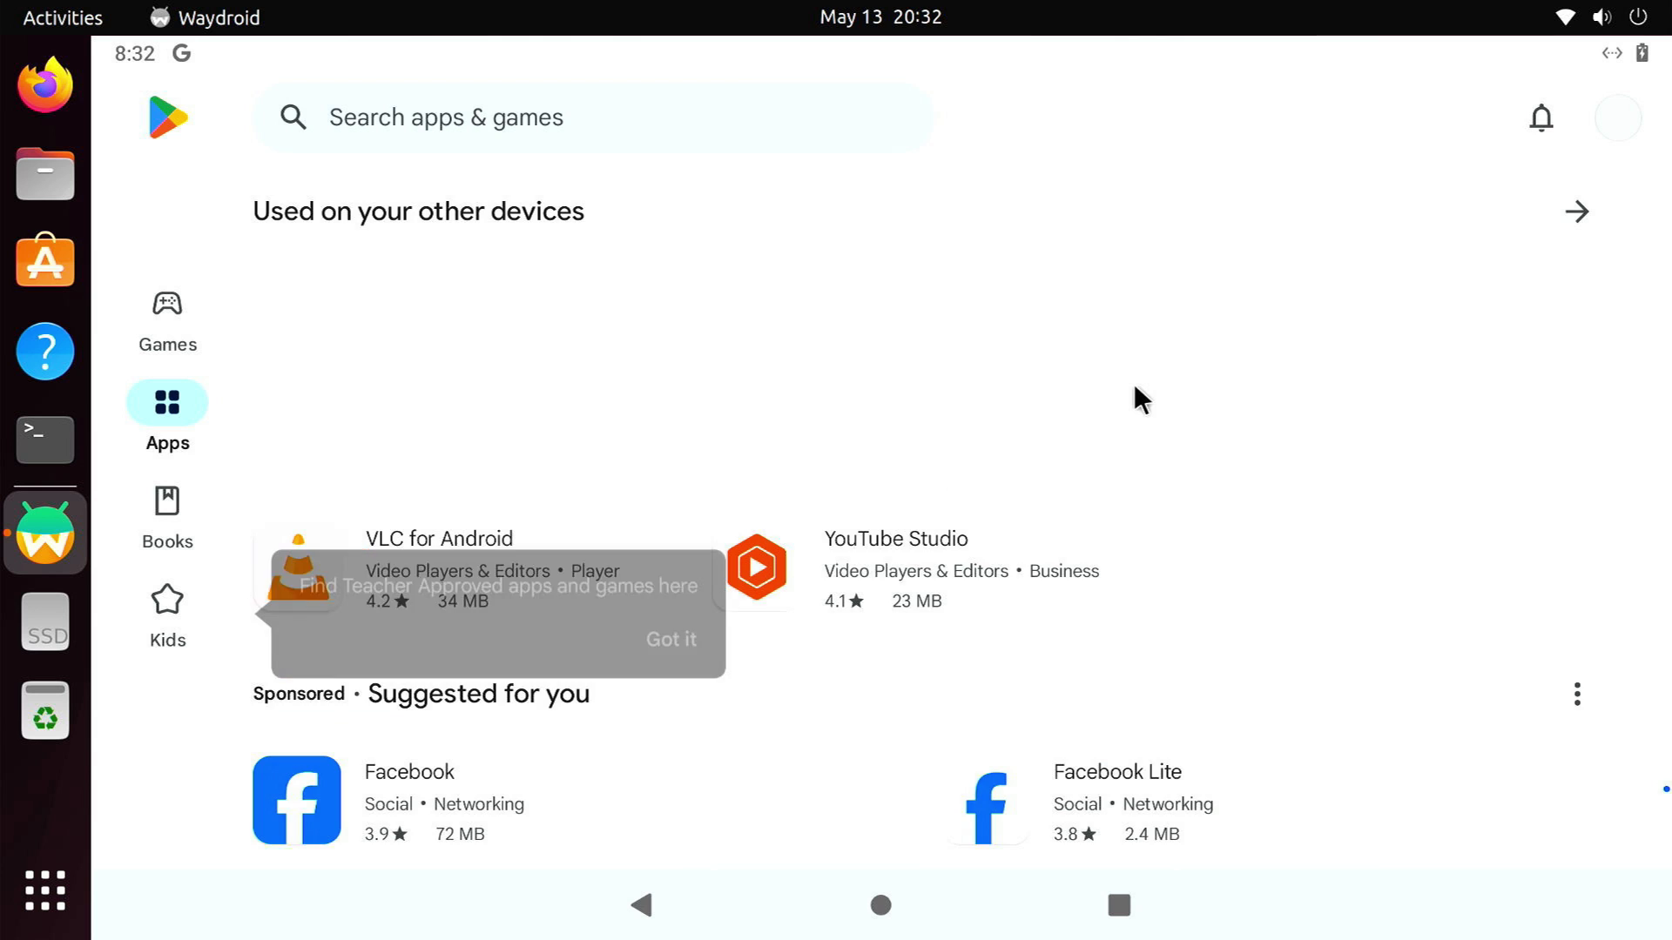
{"action": "scroll", "coordinate": [1134, 383], "scroll_direction": "down", "scroll_amount": 10}
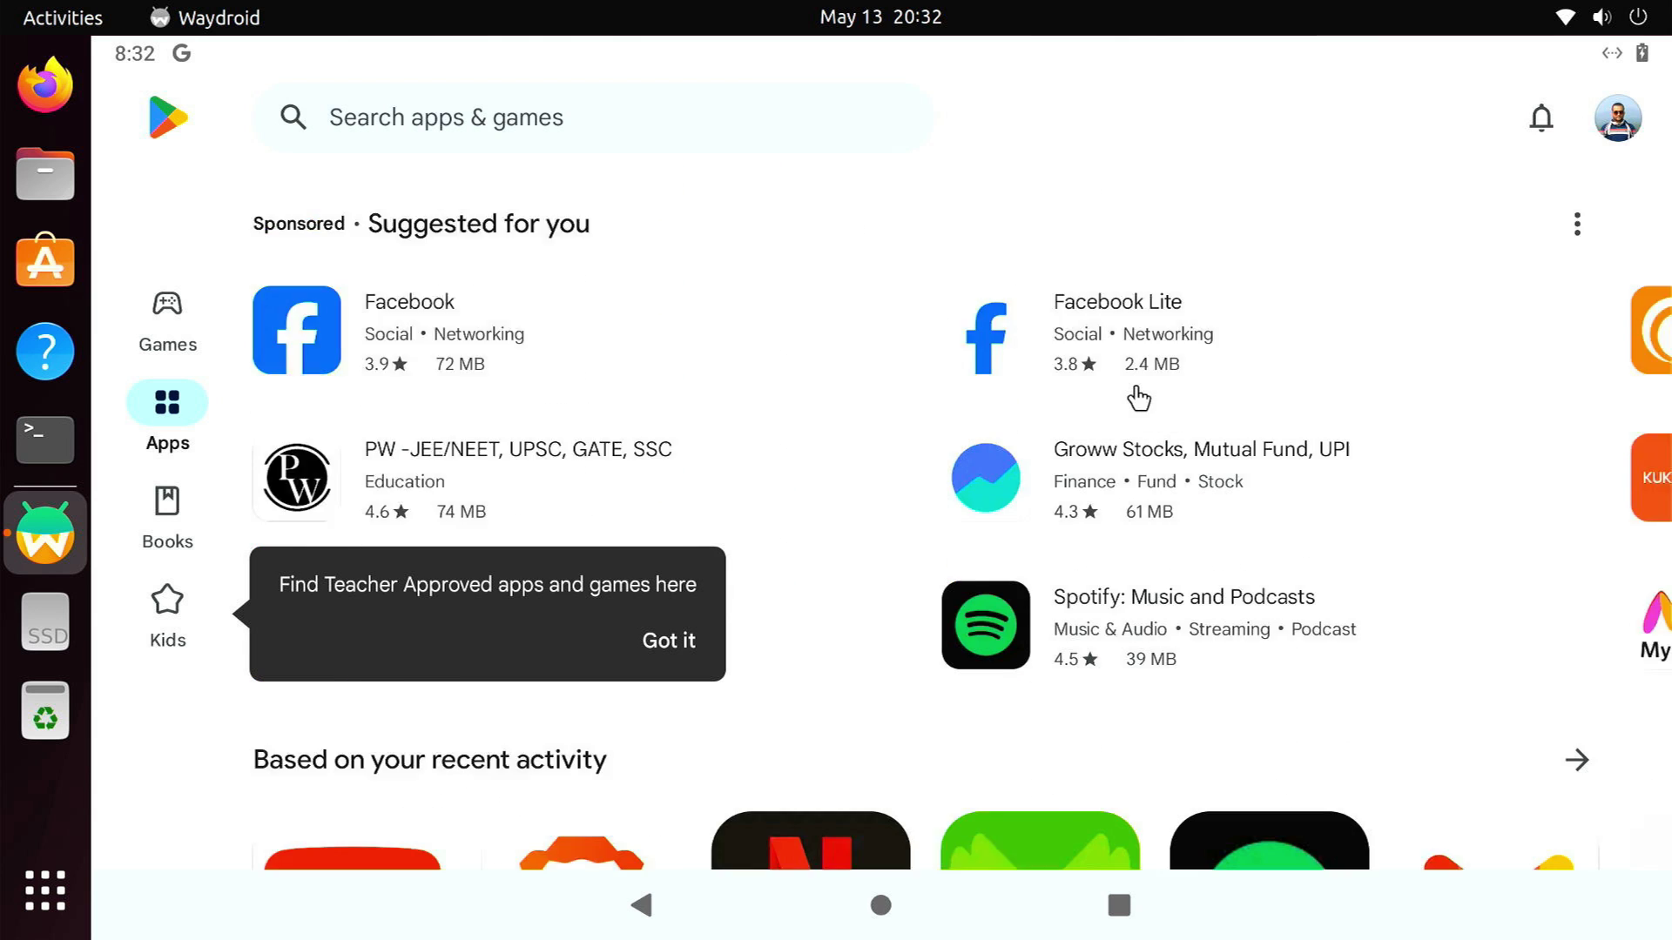
{"action": "scroll", "coordinate": [1134, 383], "scroll_direction": "down", "scroll_amount": 15}
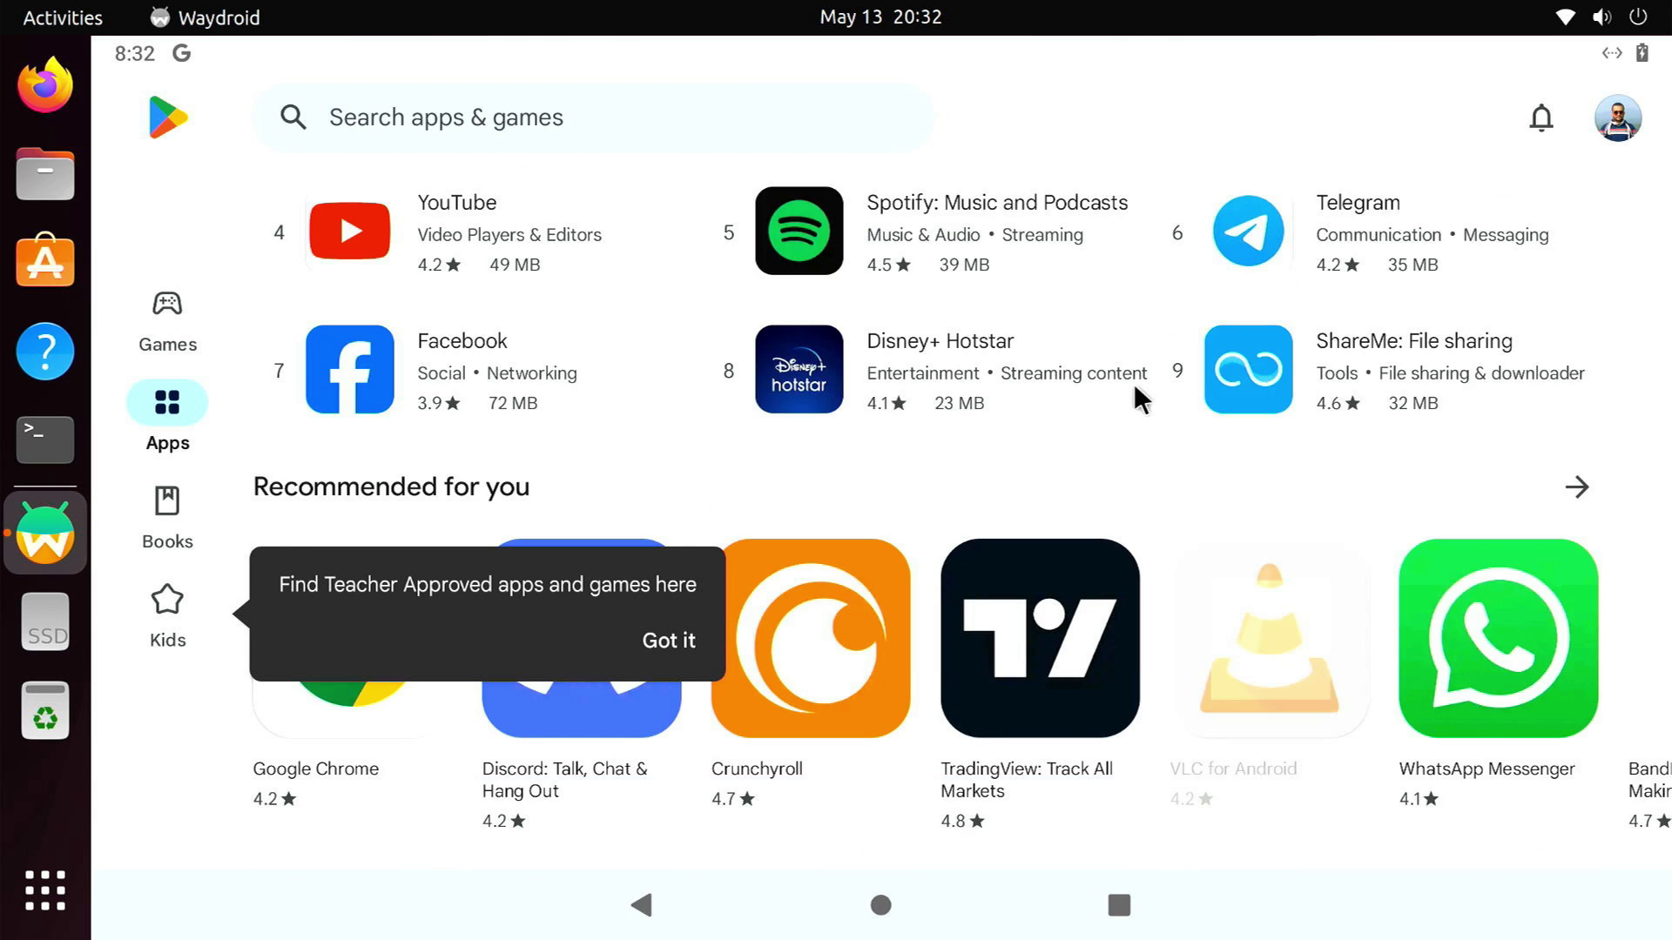
{"action": "left_click", "coordinate": [1007, 231]}
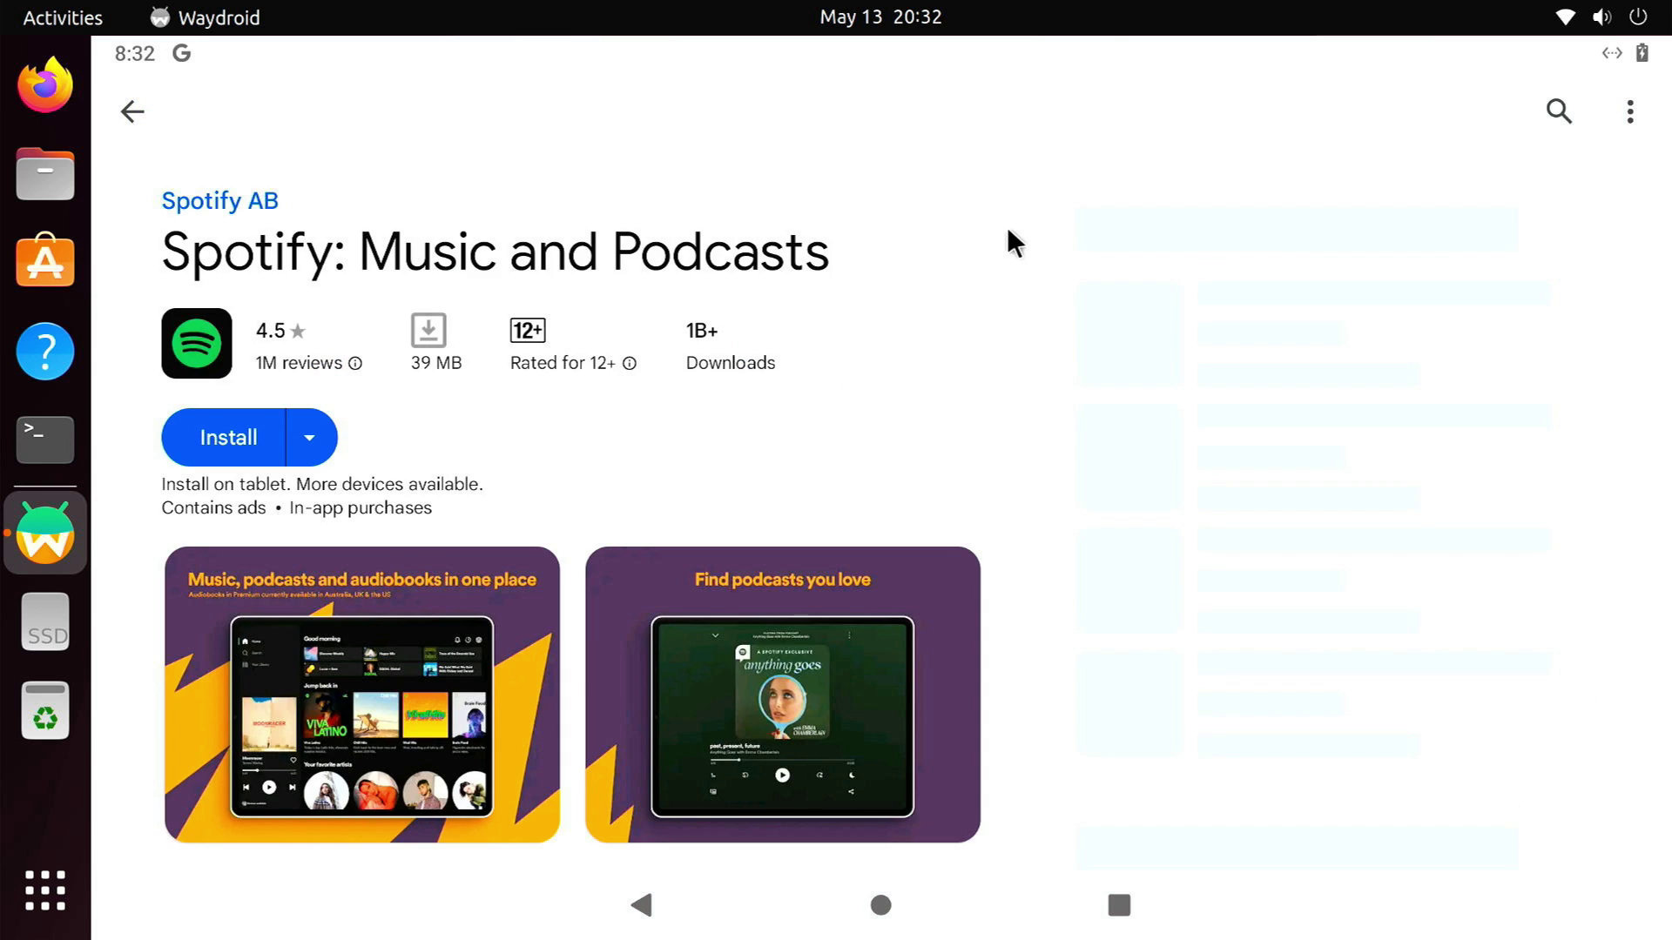
{"action": "left_click", "coordinate": [216, 440]}
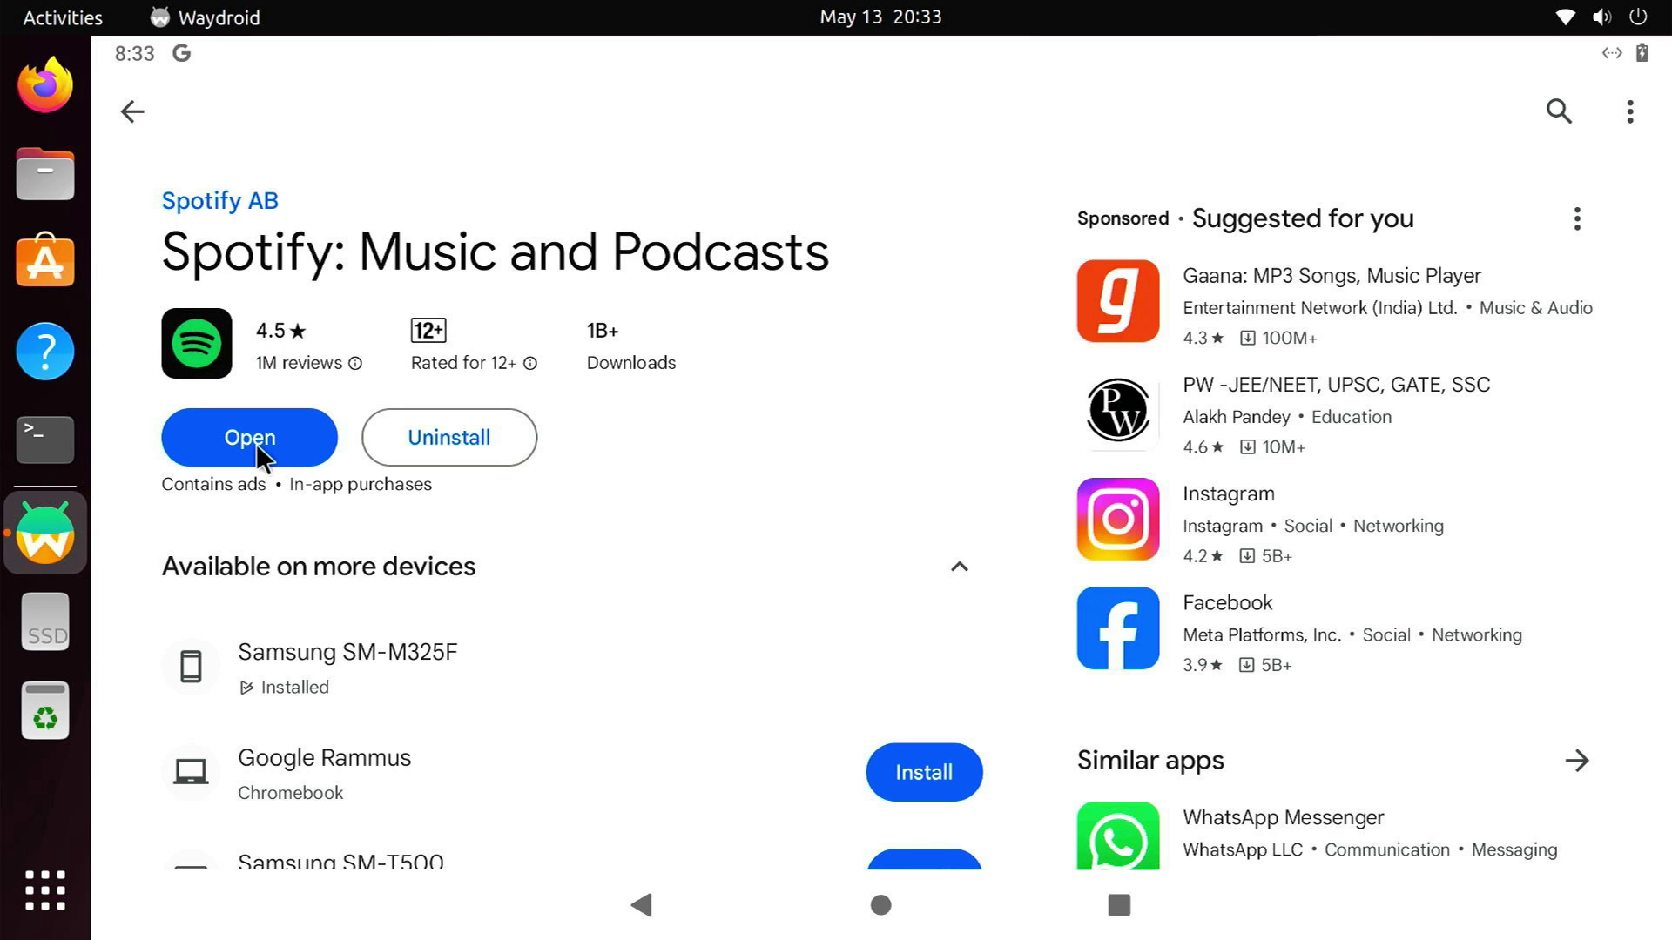
{"action": "left_click", "coordinate": [250, 438]}
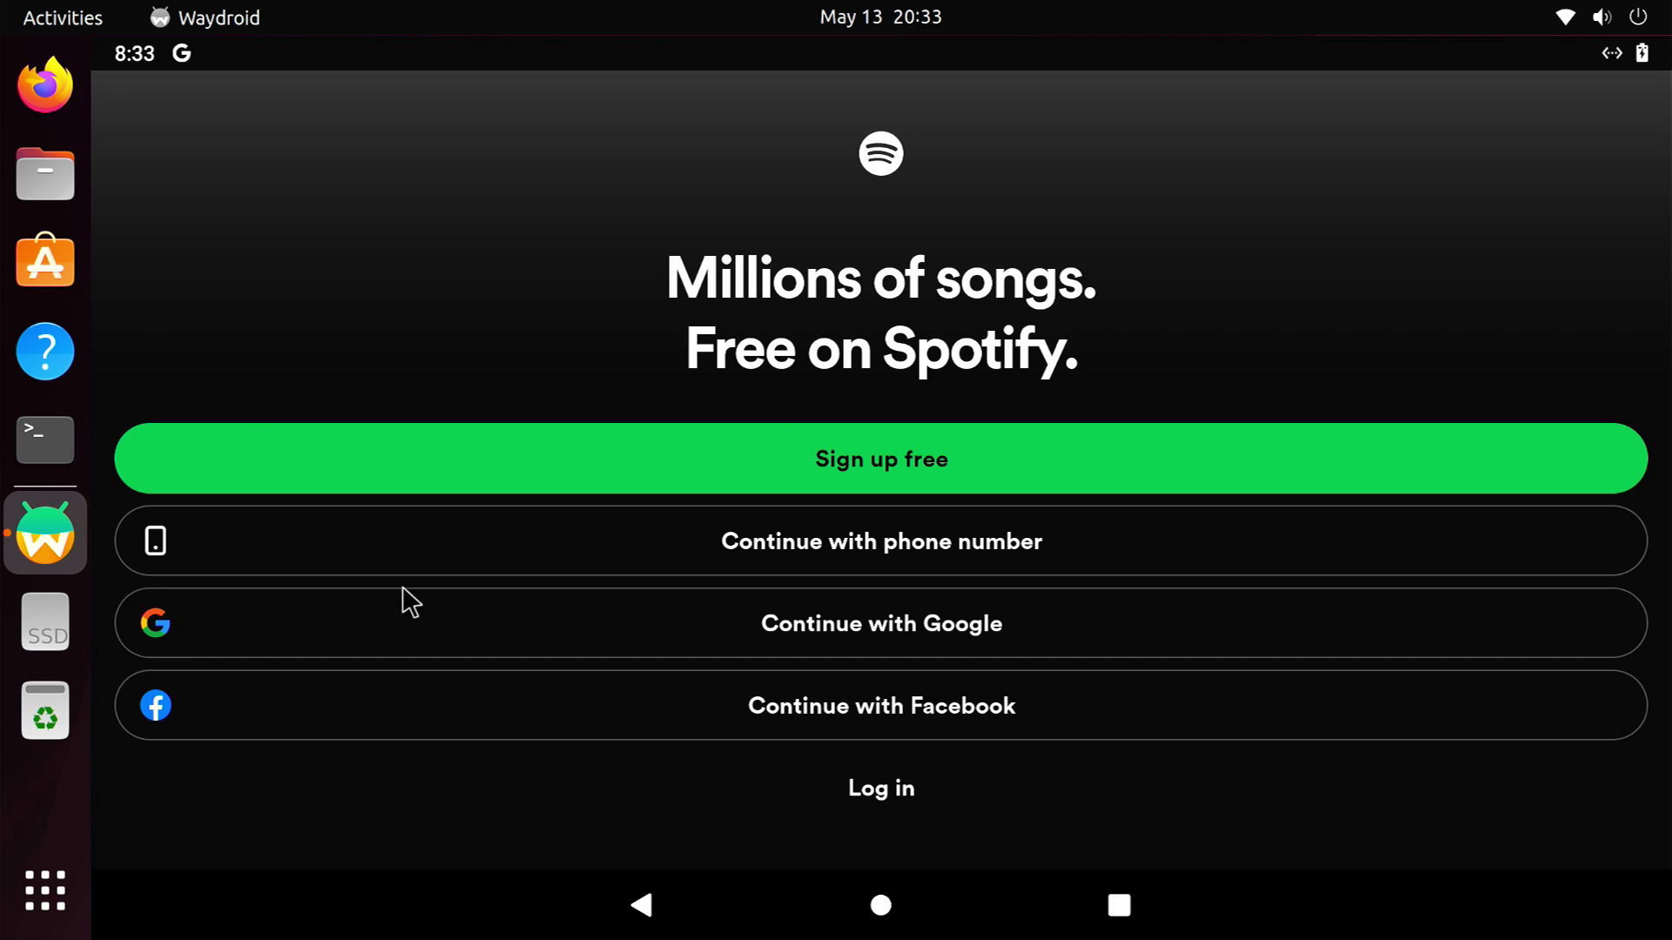
Log in to Spotify with the account e-mail and password
{"action": "left_click", "coordinate": [854, 792]}
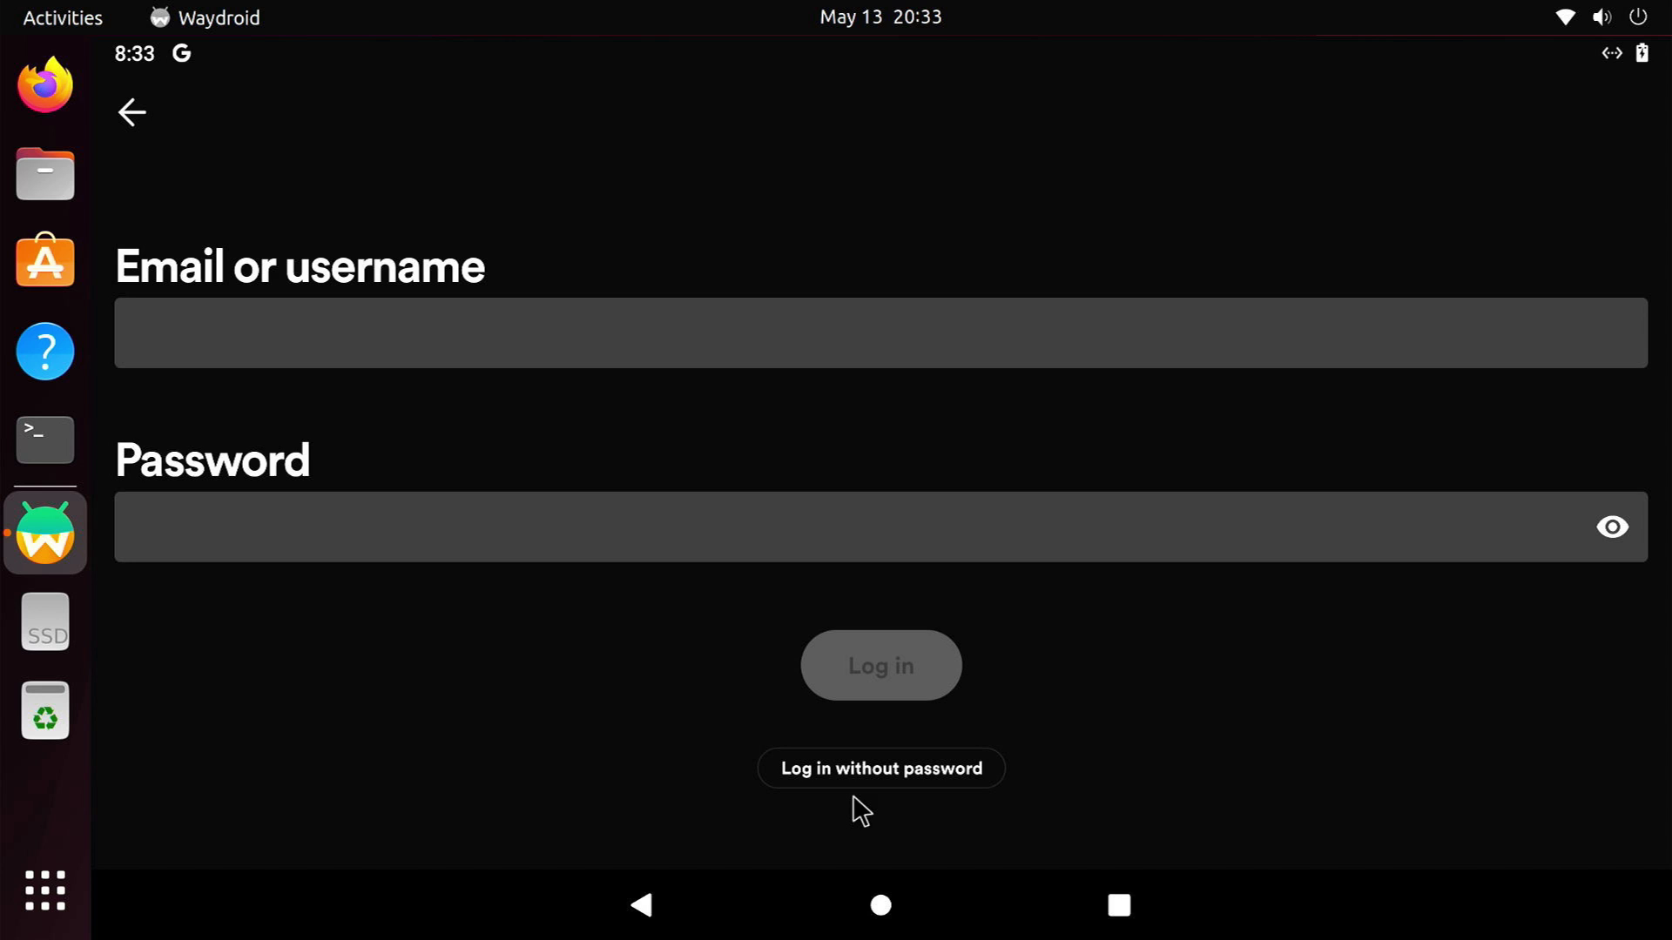
{"action": "left_click", "coordinate": [530, 364]}
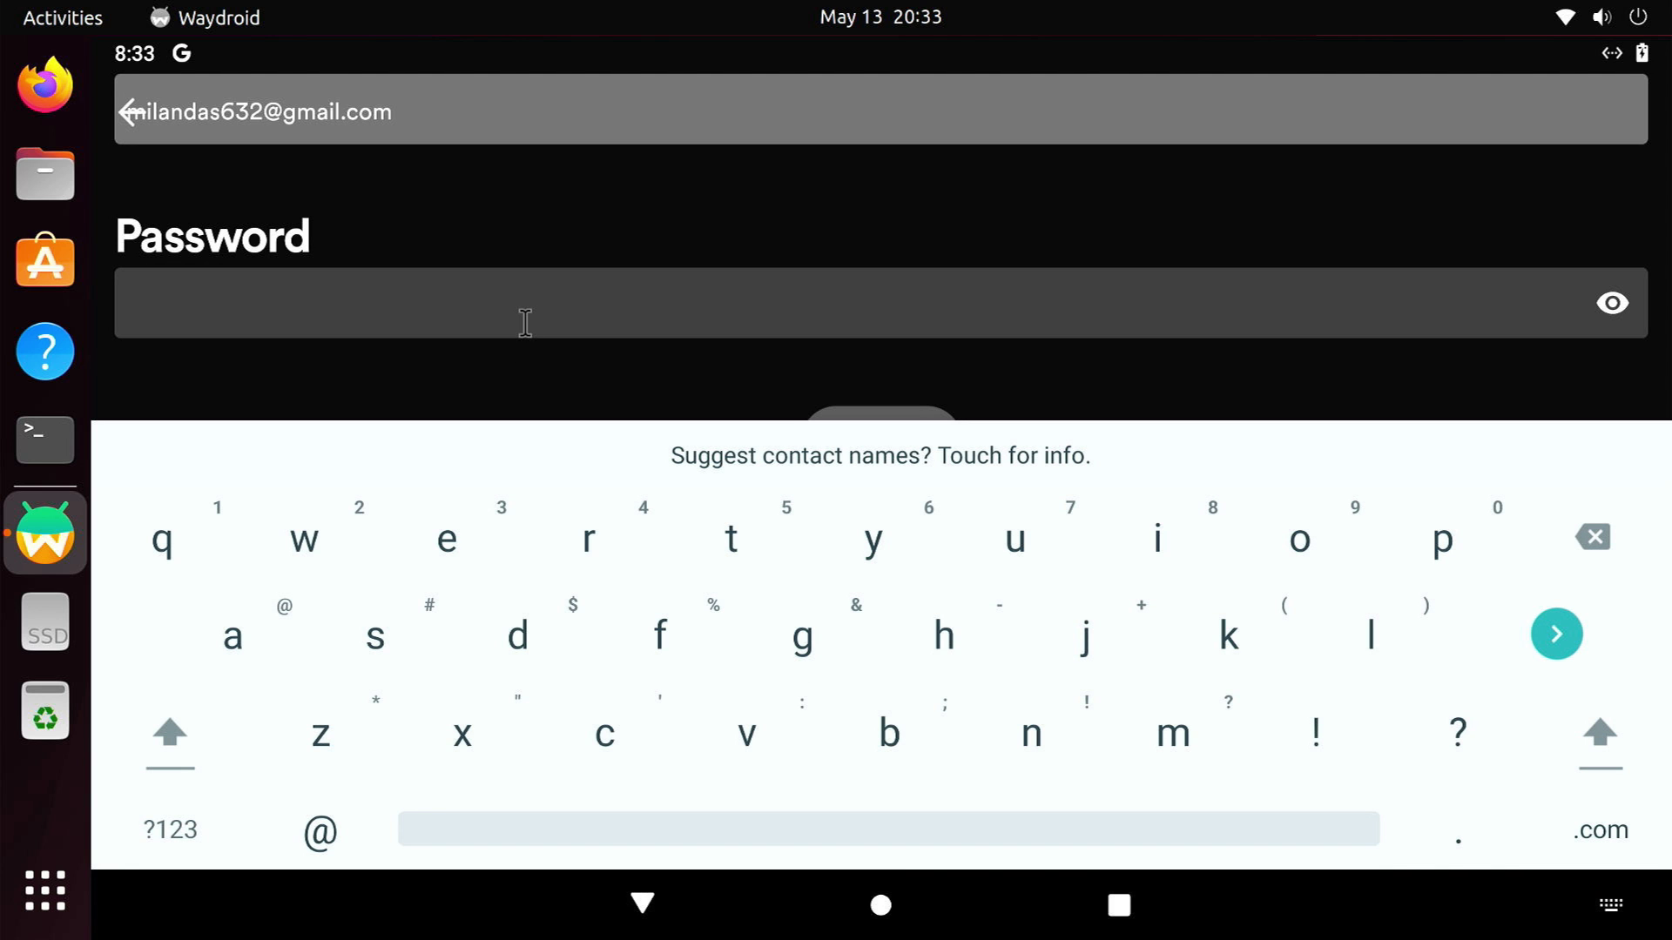
{"action": "left_click", "coordinate": [526, 320]}
{"action": "type", "text": "••••••••••••••@"}
{"action": "key", "text": "Return"}
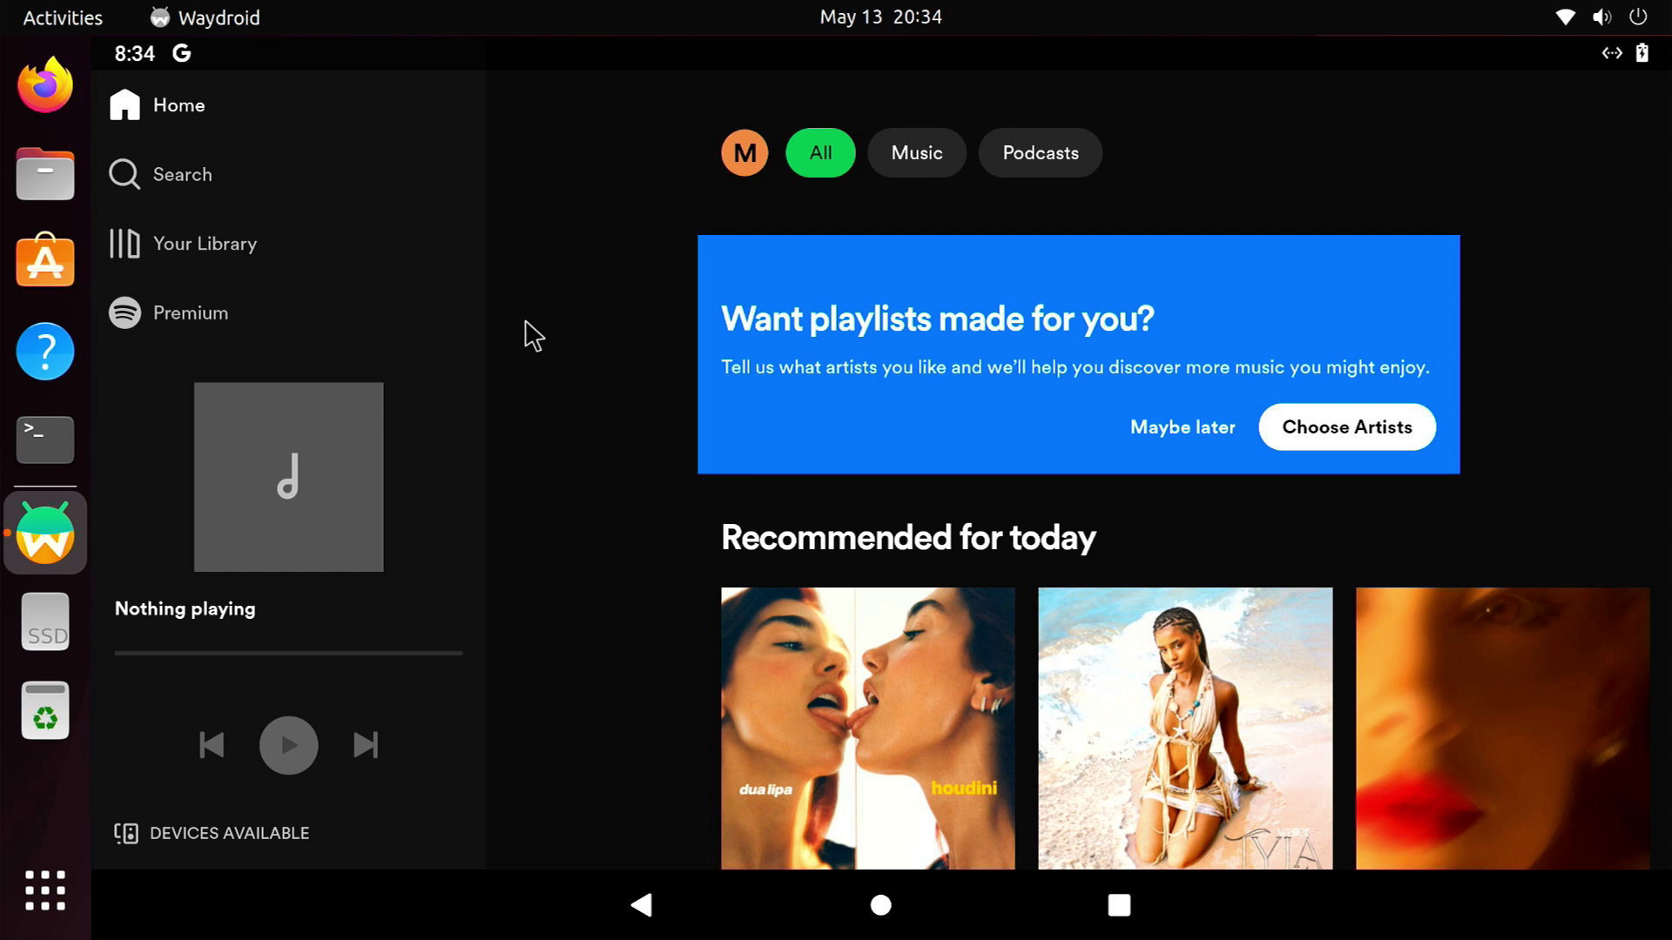
Dismiss the suggestion banner, start the Alan Walker radio playing, and open the recent apps overview
{"action": "left_click", "coordinate": [1181, 428]}
{"action": "scroll", "coordinate": [1180, 435], "scroll_direction": "down", "scroll_amount": 5}
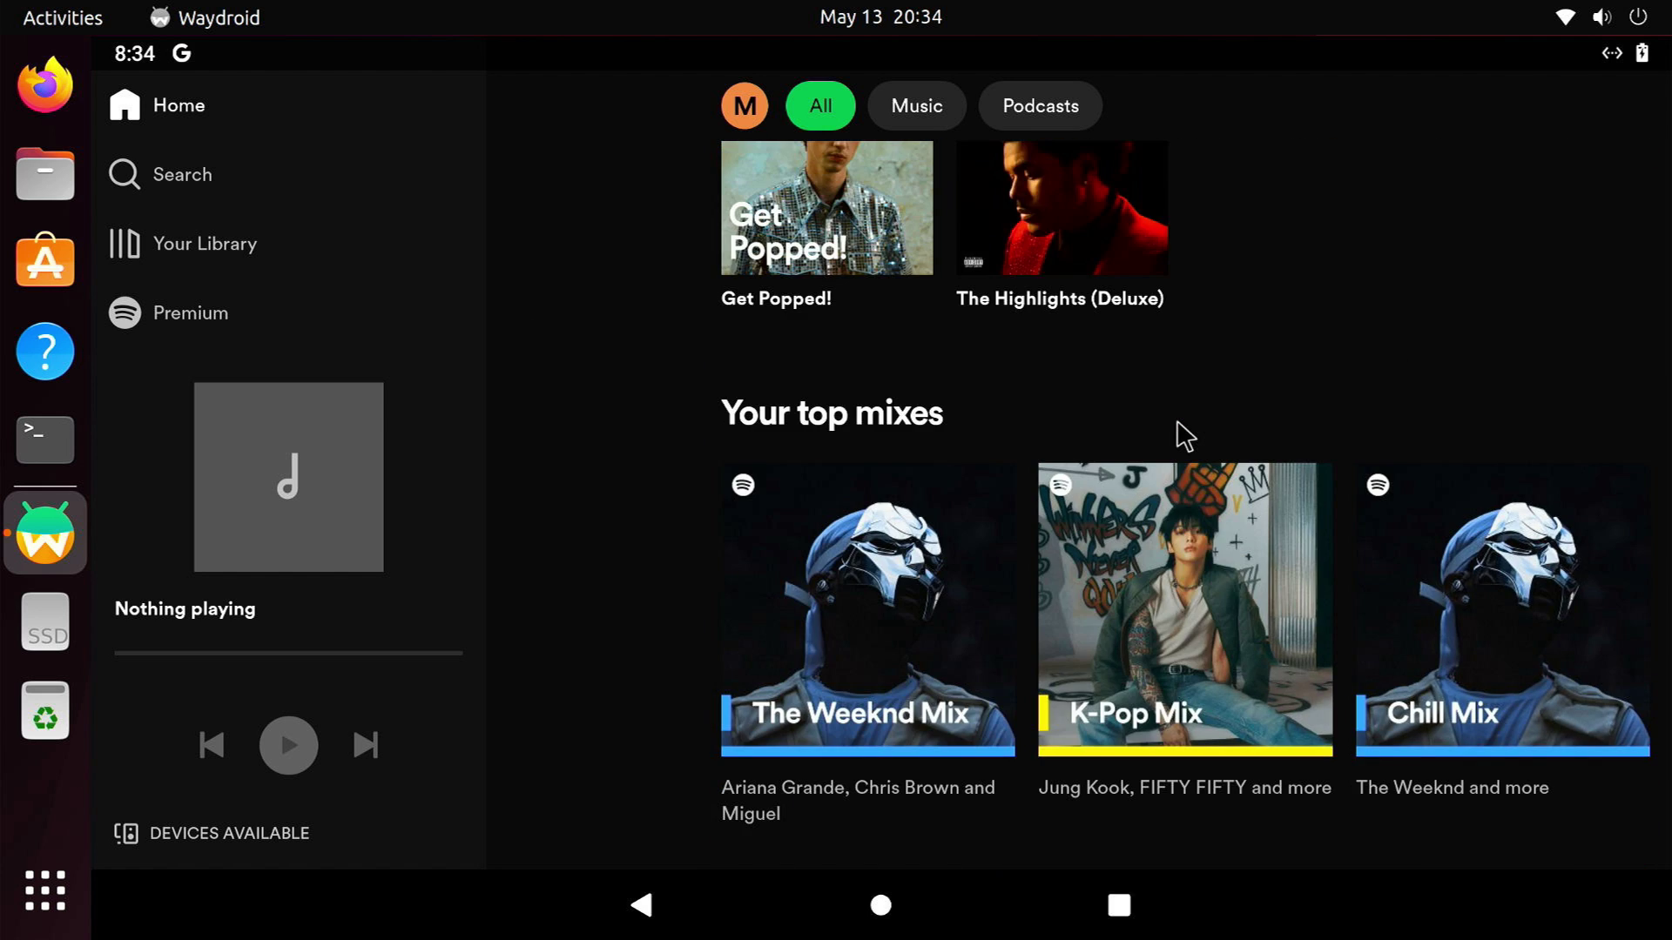
{"action": "scroll", "coordinate": [1183, 436], "scroll_direction": "down", "scroll_amount": 5}
{"action": "scroll", "coordinate": [1184, 435], "scroll_direction": "down", "scroll_amount": 5}
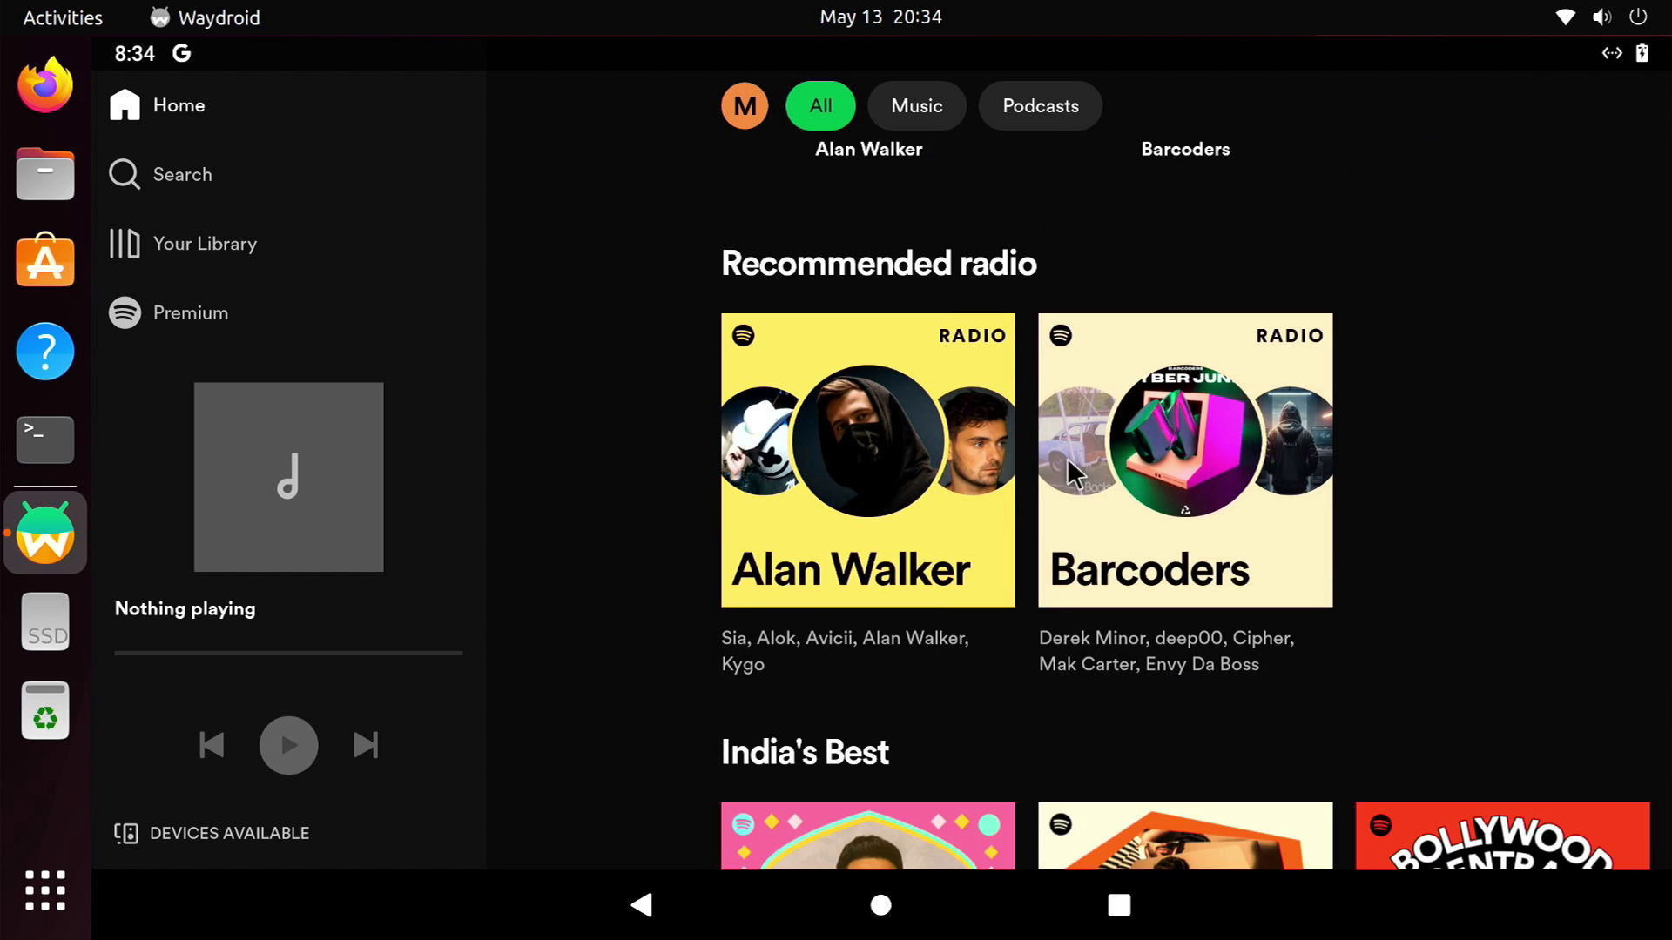
{"action": "left_click", "coordinate": [901, 501]}
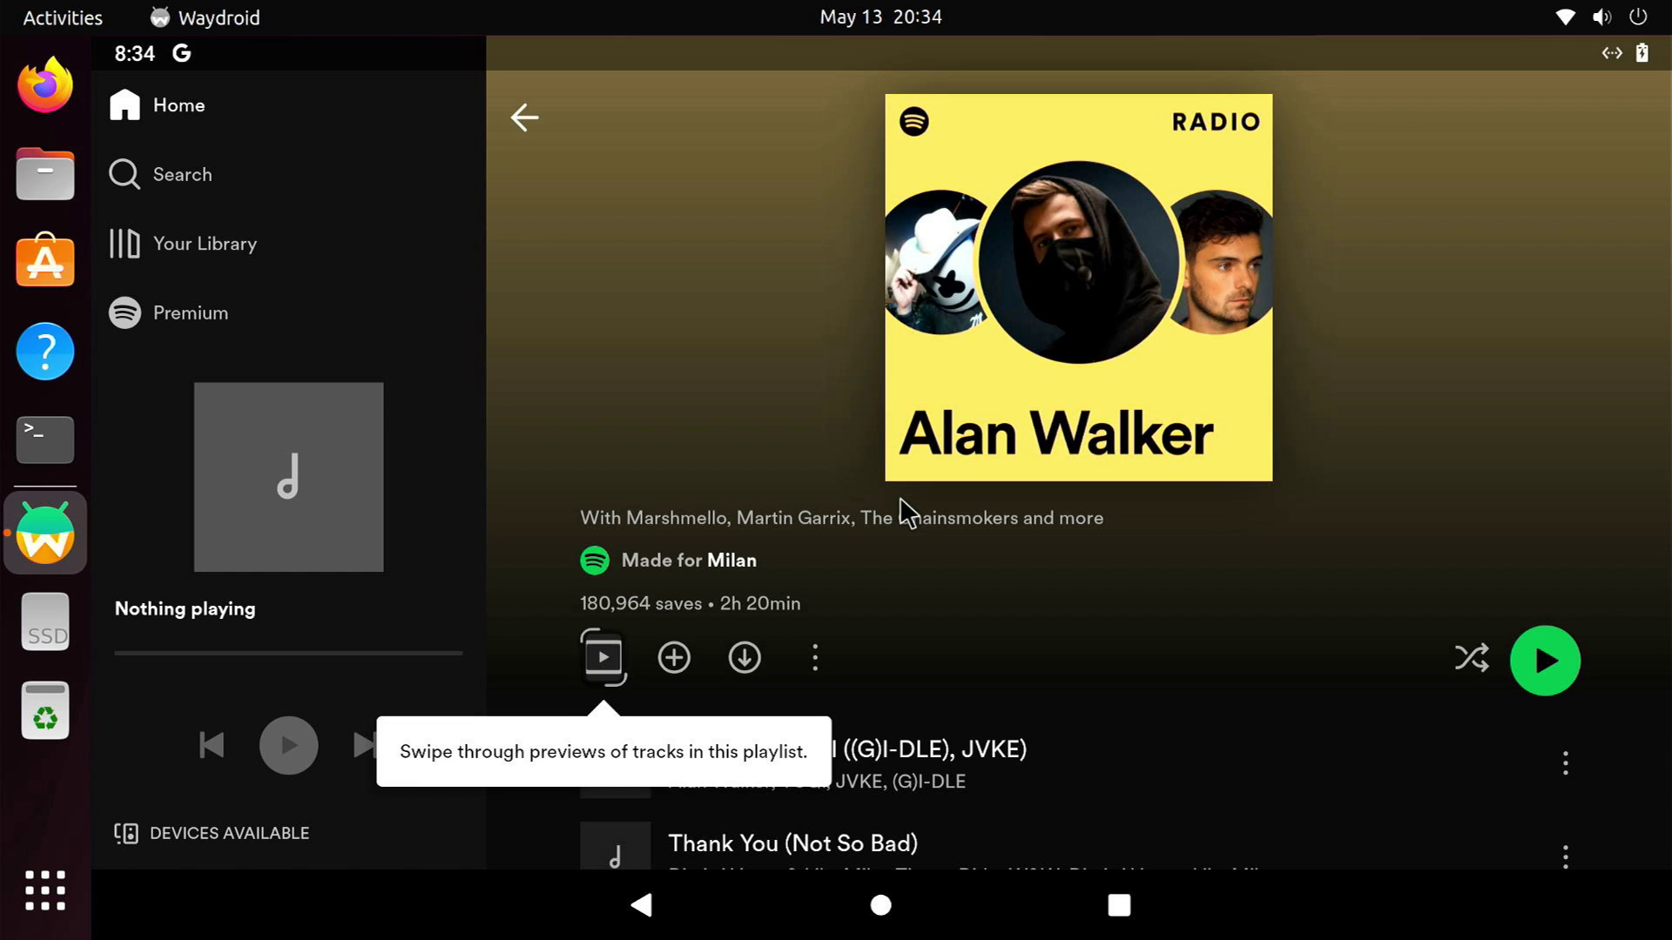
{"action": "left_click", "coordinate": [1543, 670]}
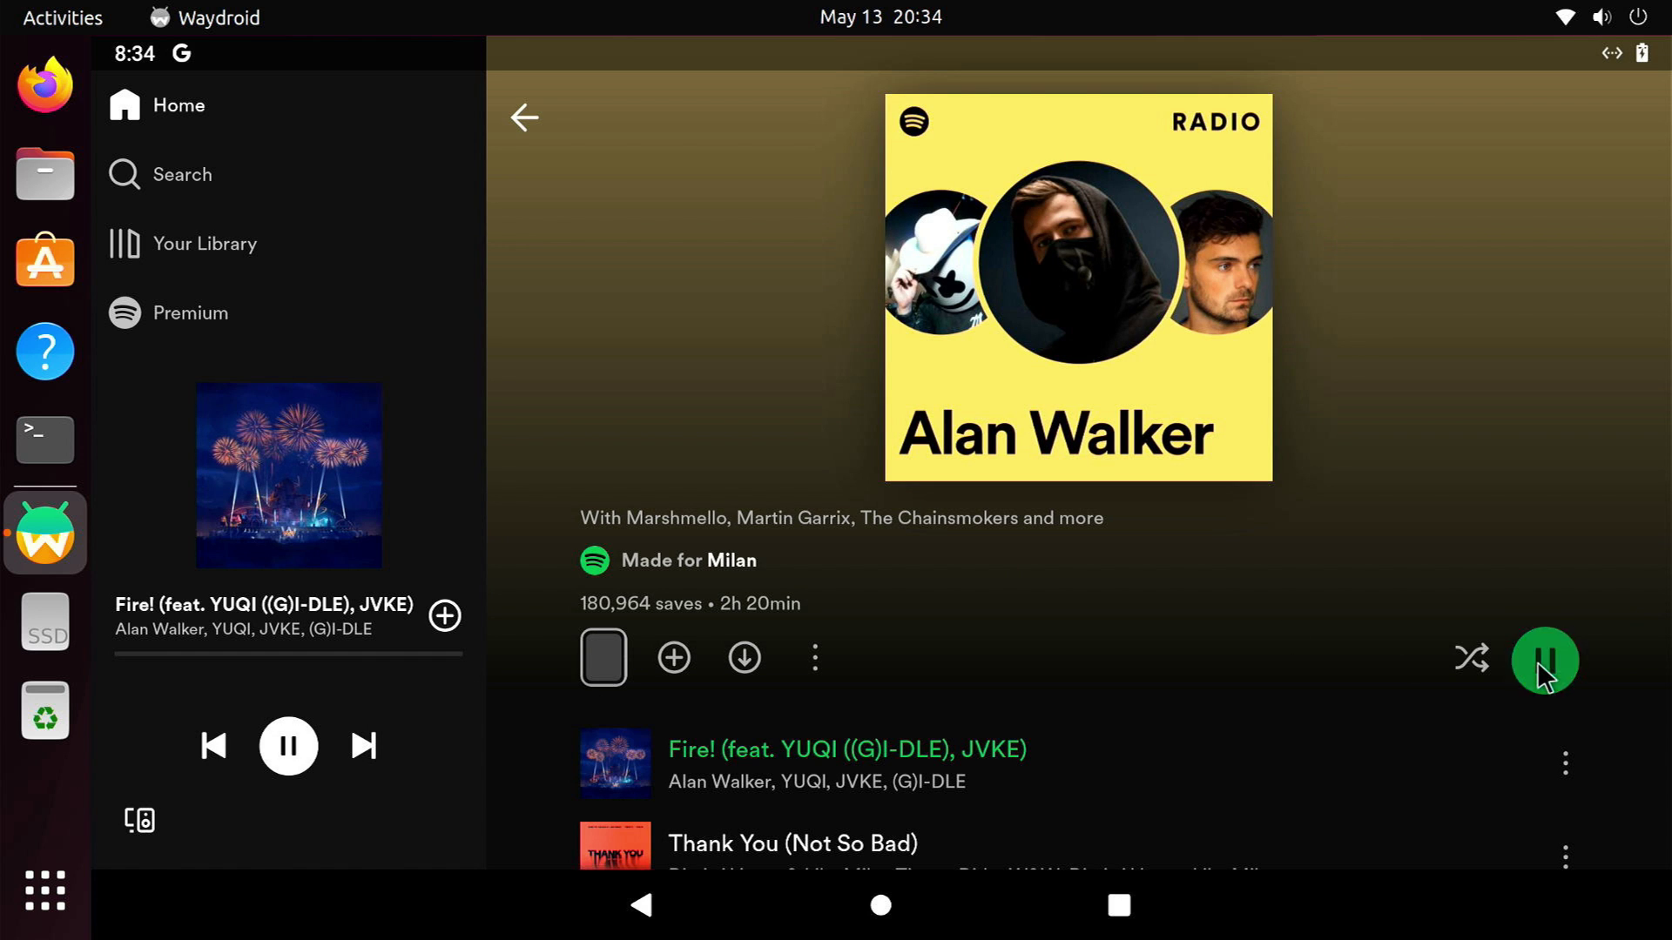
{"action": "left_click", "coordinate": [1118, 905]}
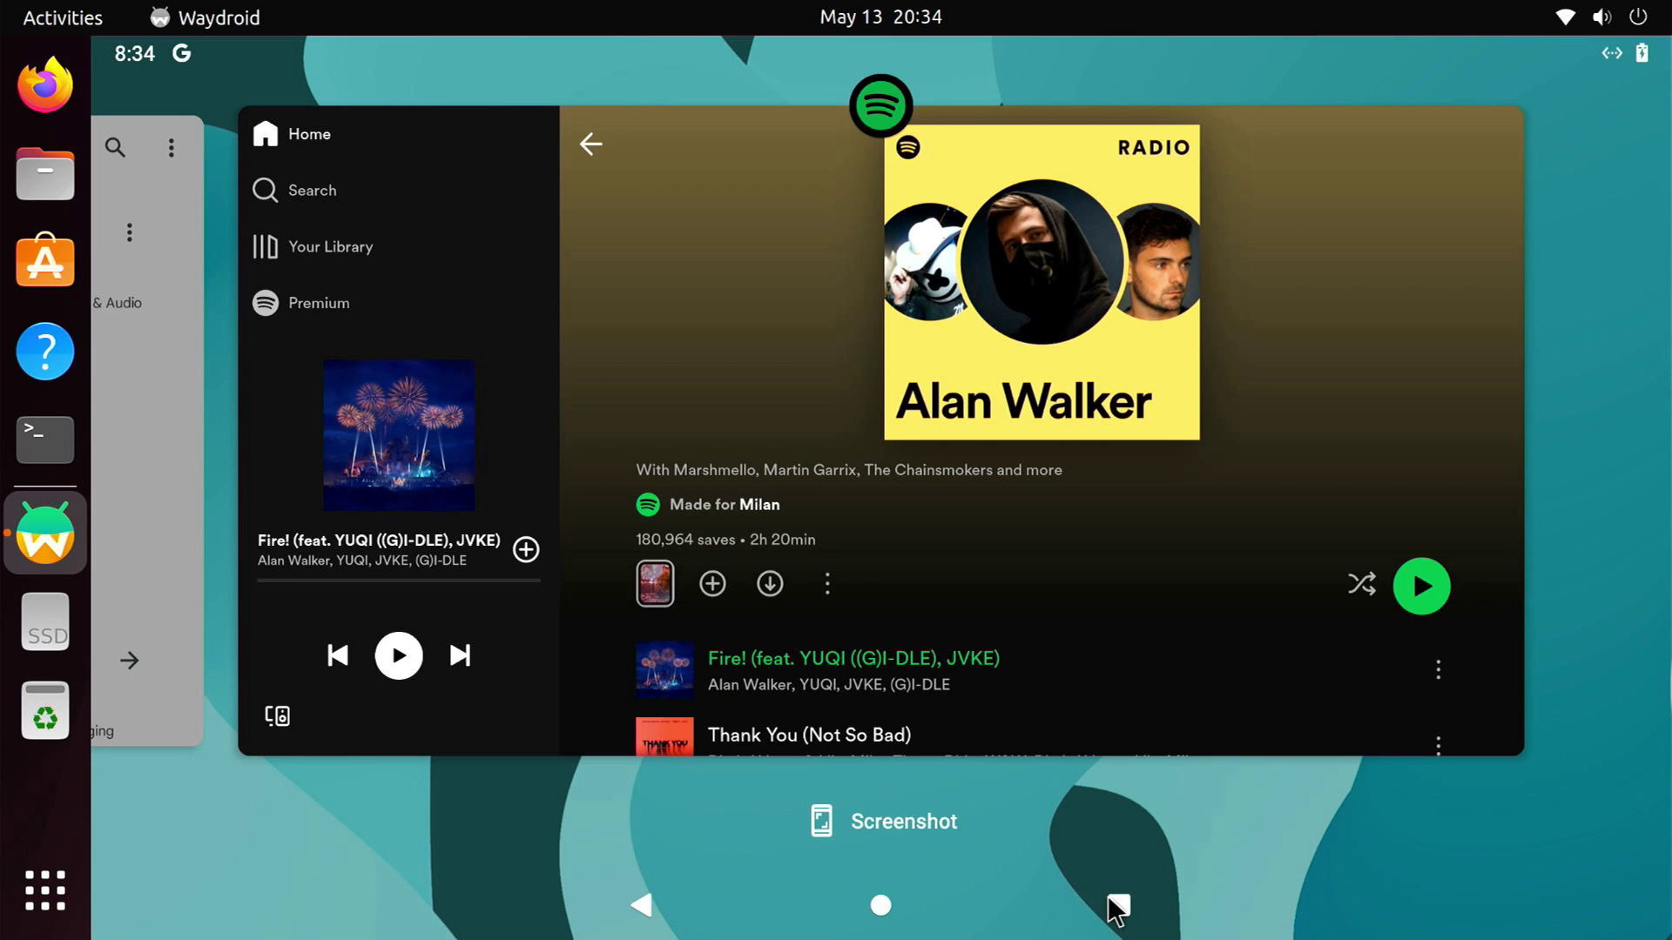
Return to the Play Store from recents and switch to browsing games
{"action": "left_click_drag", "start_coordinate": [342, 427], "coordinate": [1619, 476]}
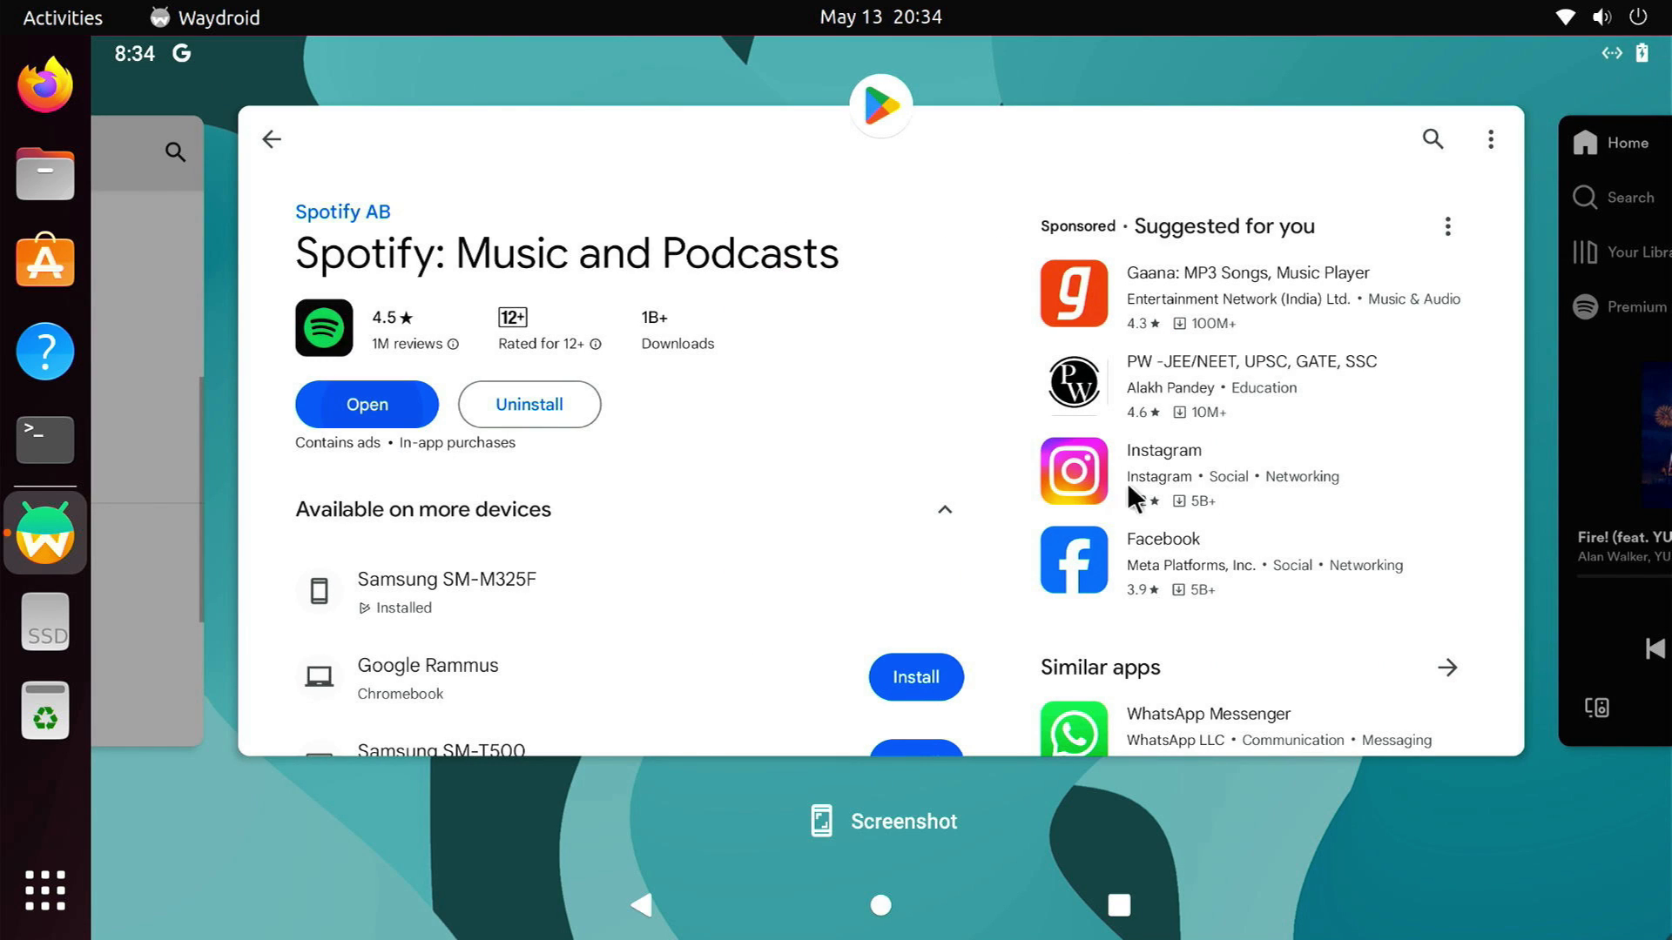
{"action": "left_click", "coordinate": [1000, 477]}
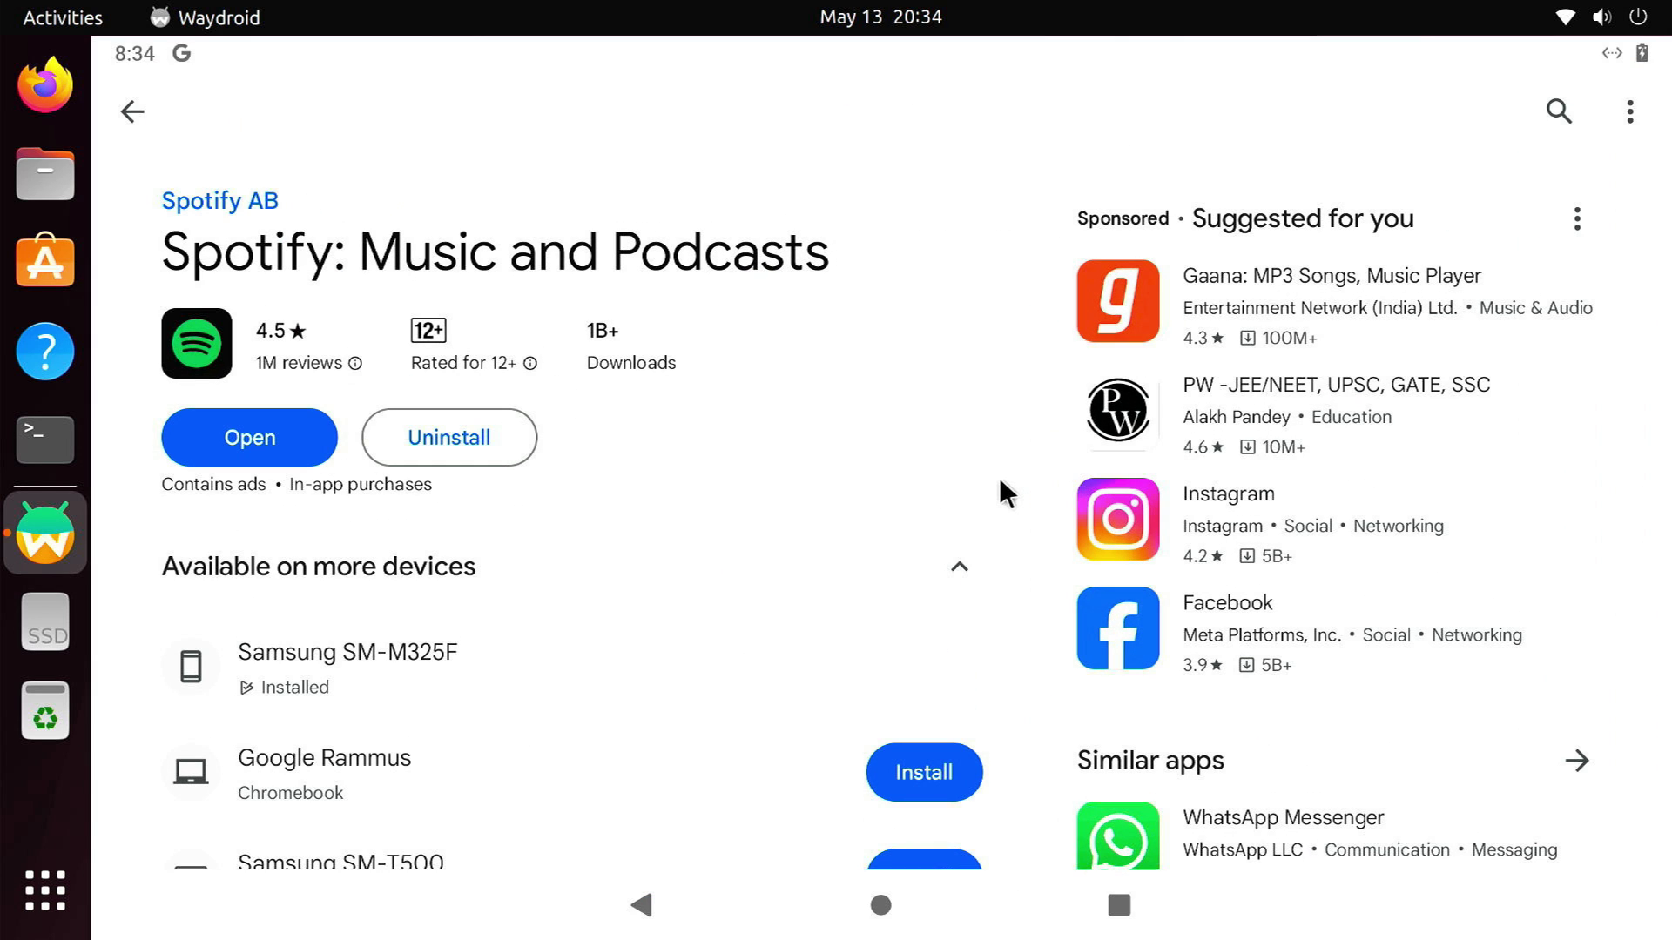
{"action": "left_click", "coordinate": [115, 120]}
{"action": "left_click", "coordinate": [186, 300]}
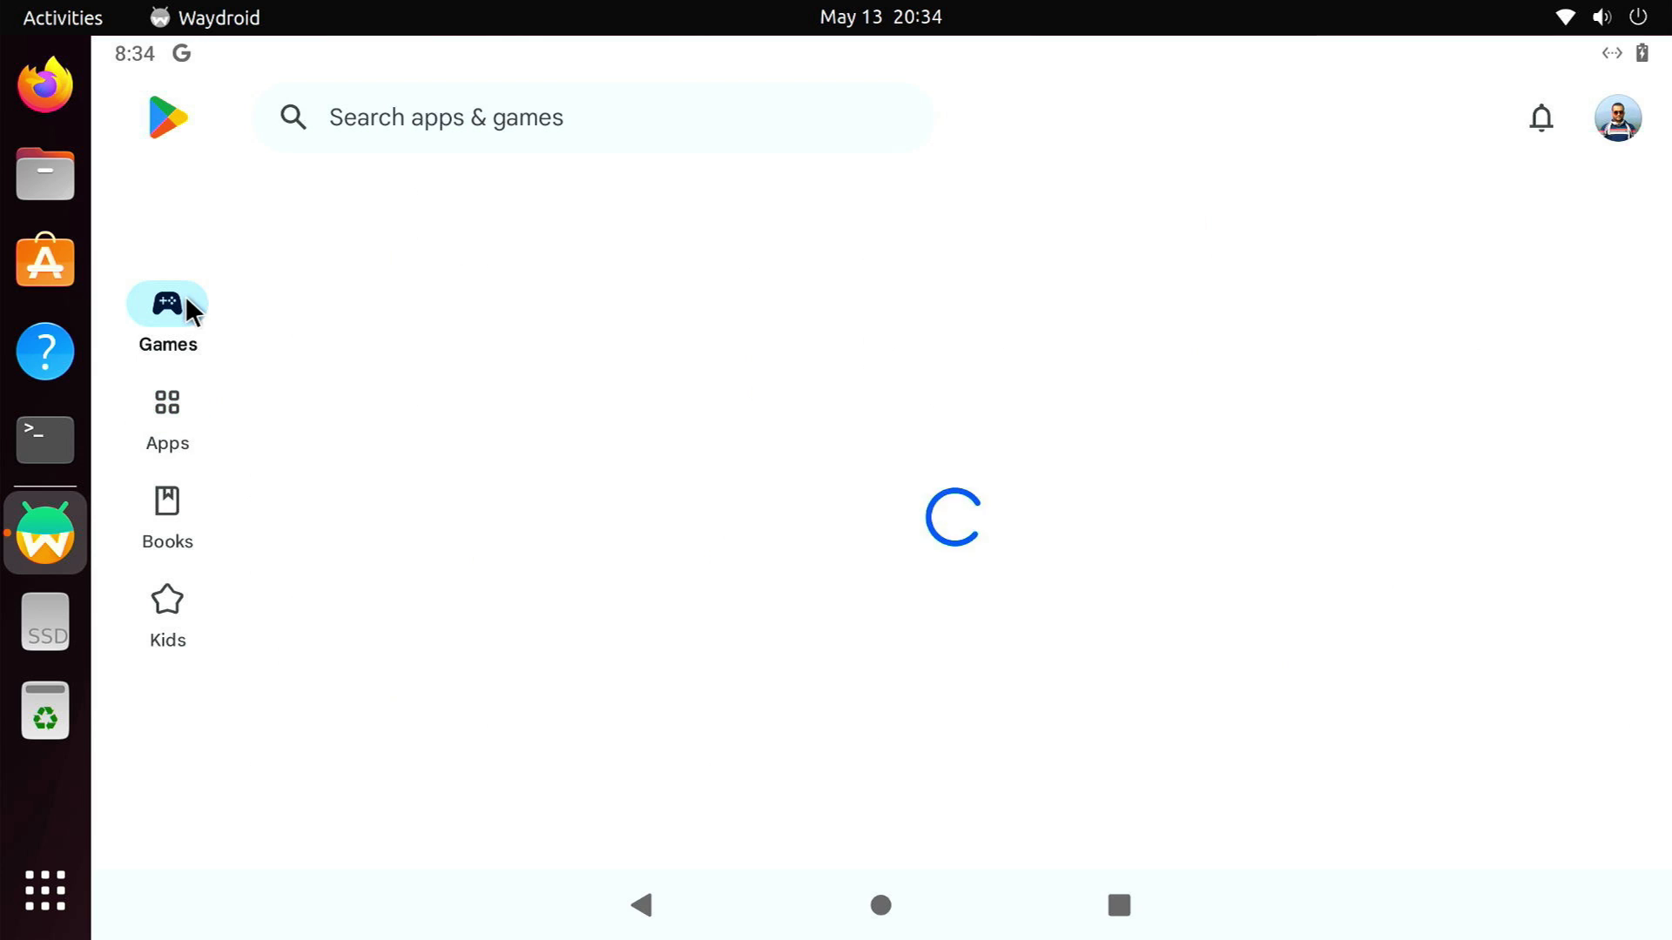
{"action": "scroll", "coordinate": [1058, 566], "scroll_direction": "down", "scroll_amount": 10}
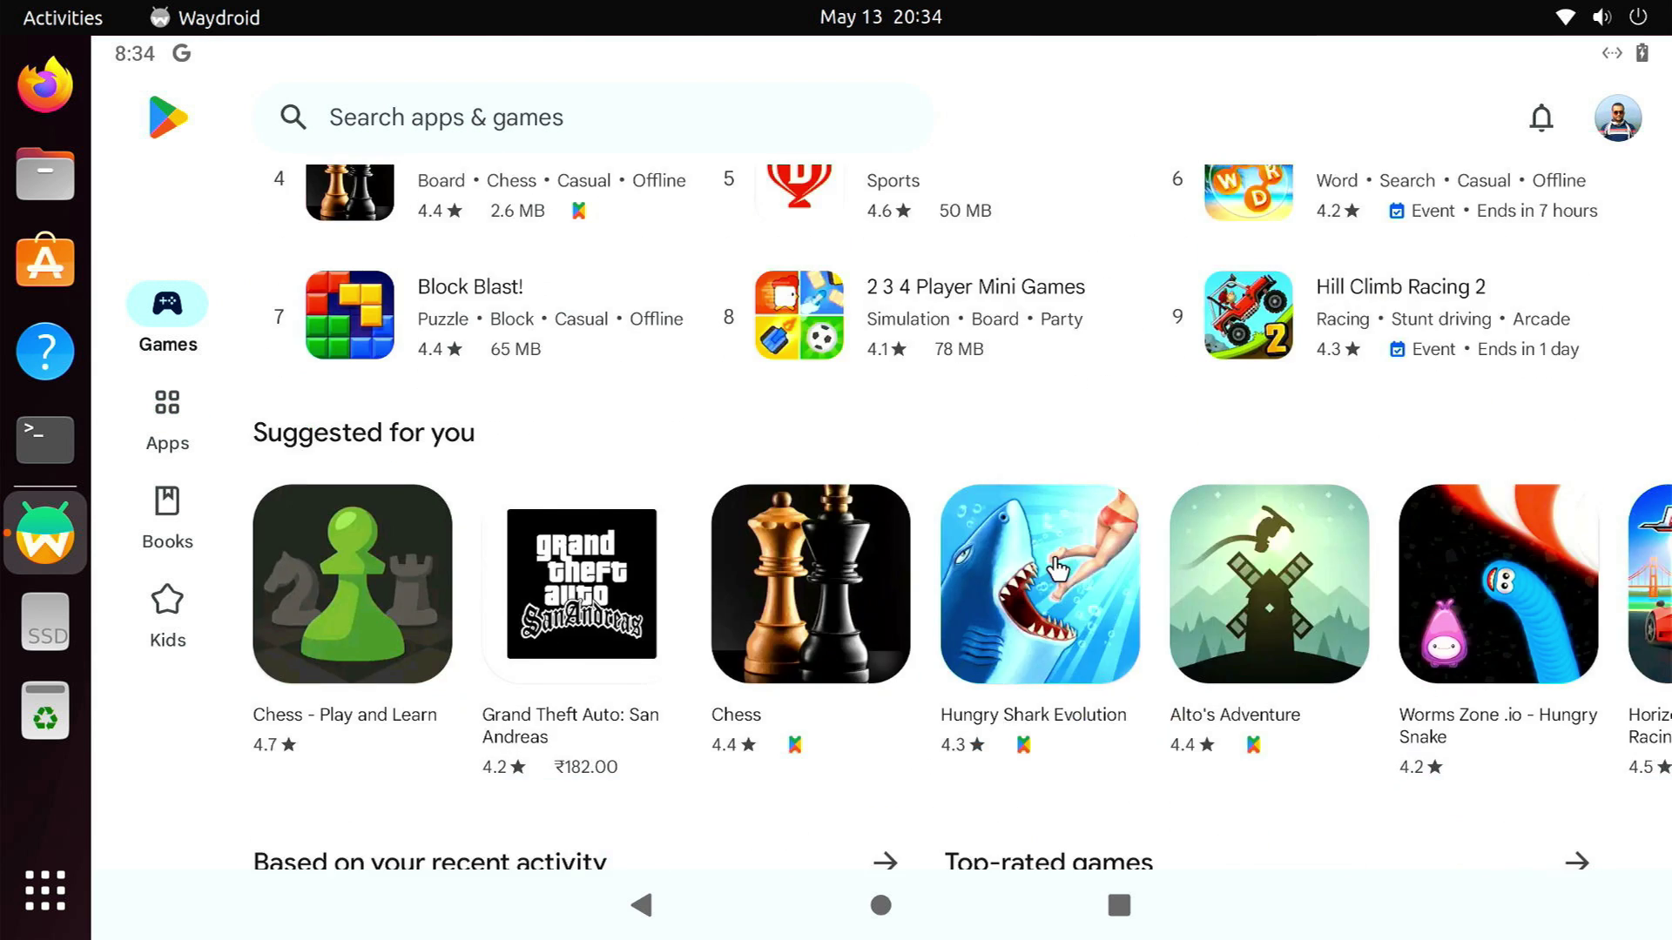
Search 'hill climb 2', install Hill Climb Racing 2, and launch it
{"action": "left_click", "coordinate": [515, 127]}
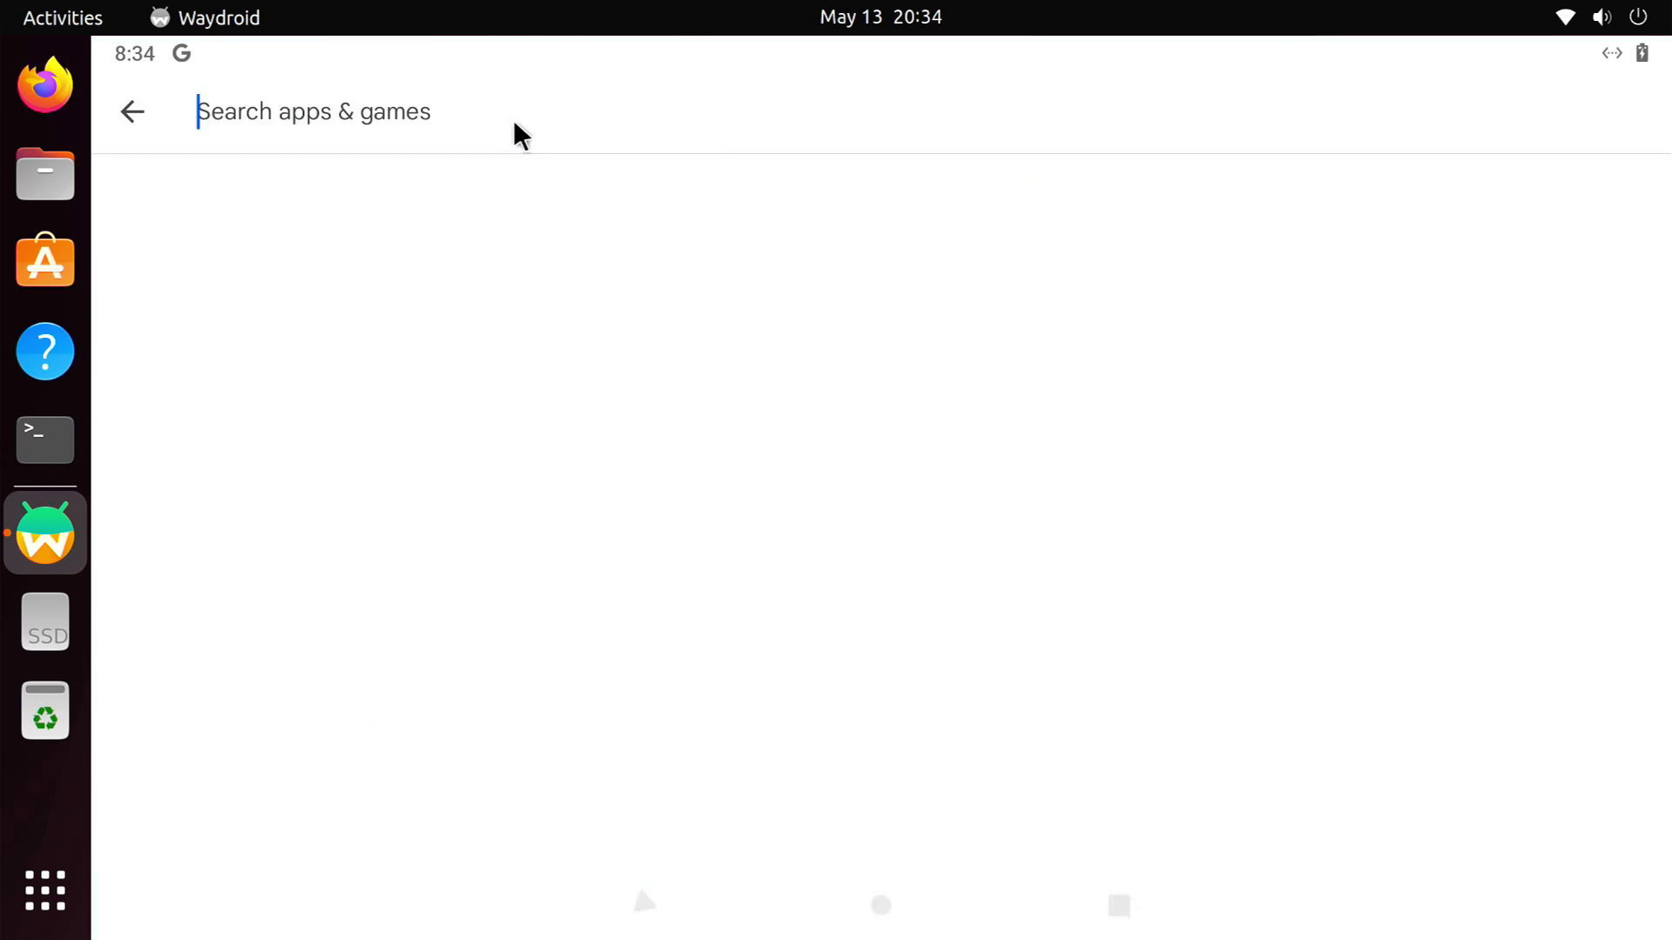
{"action": "type", "text": "hill "}
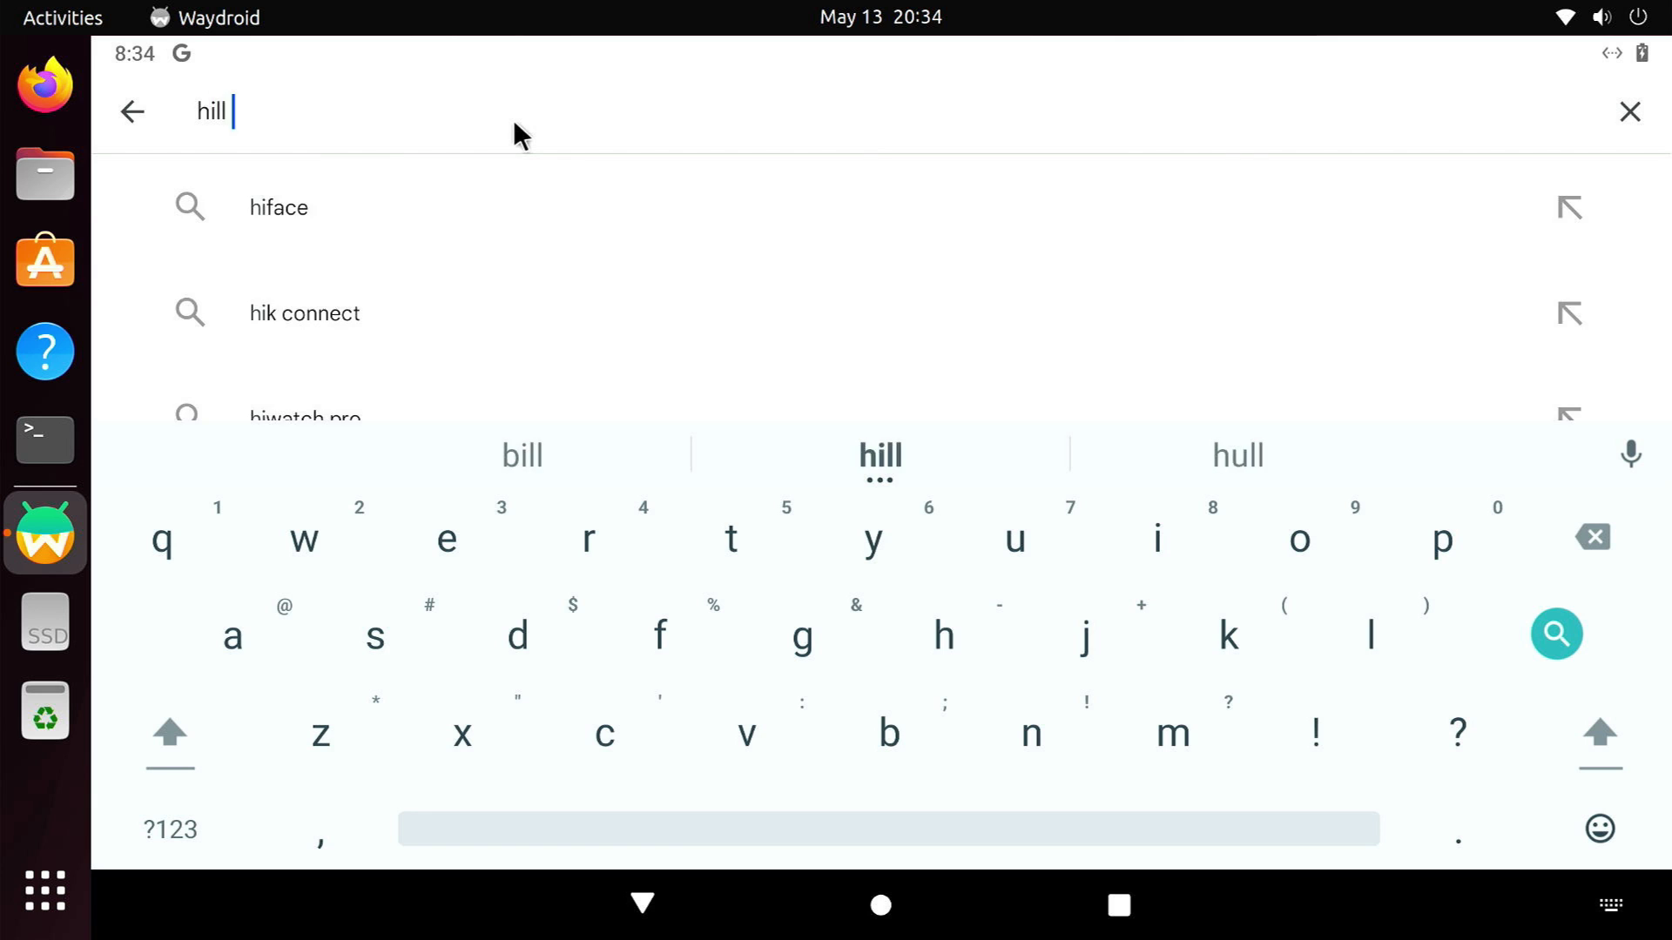
{"action": "type", "text": "climb 2"}
{"action": "key", "text": "Return"}
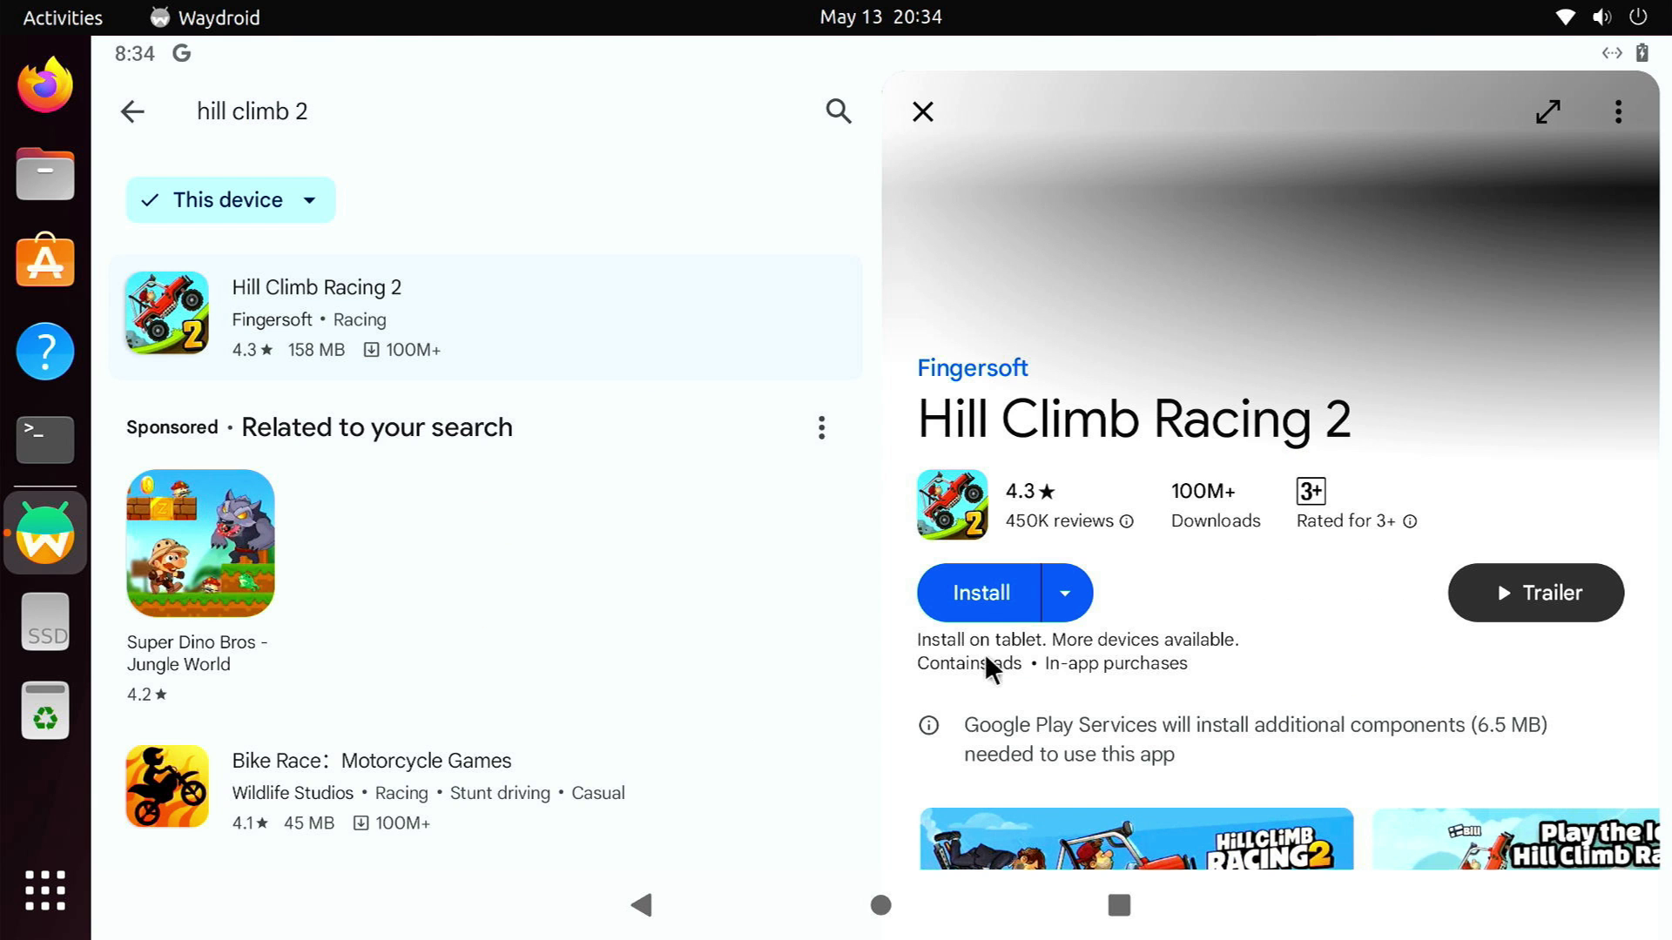
{"action": "left_click", "coordinate": [980, 605]}
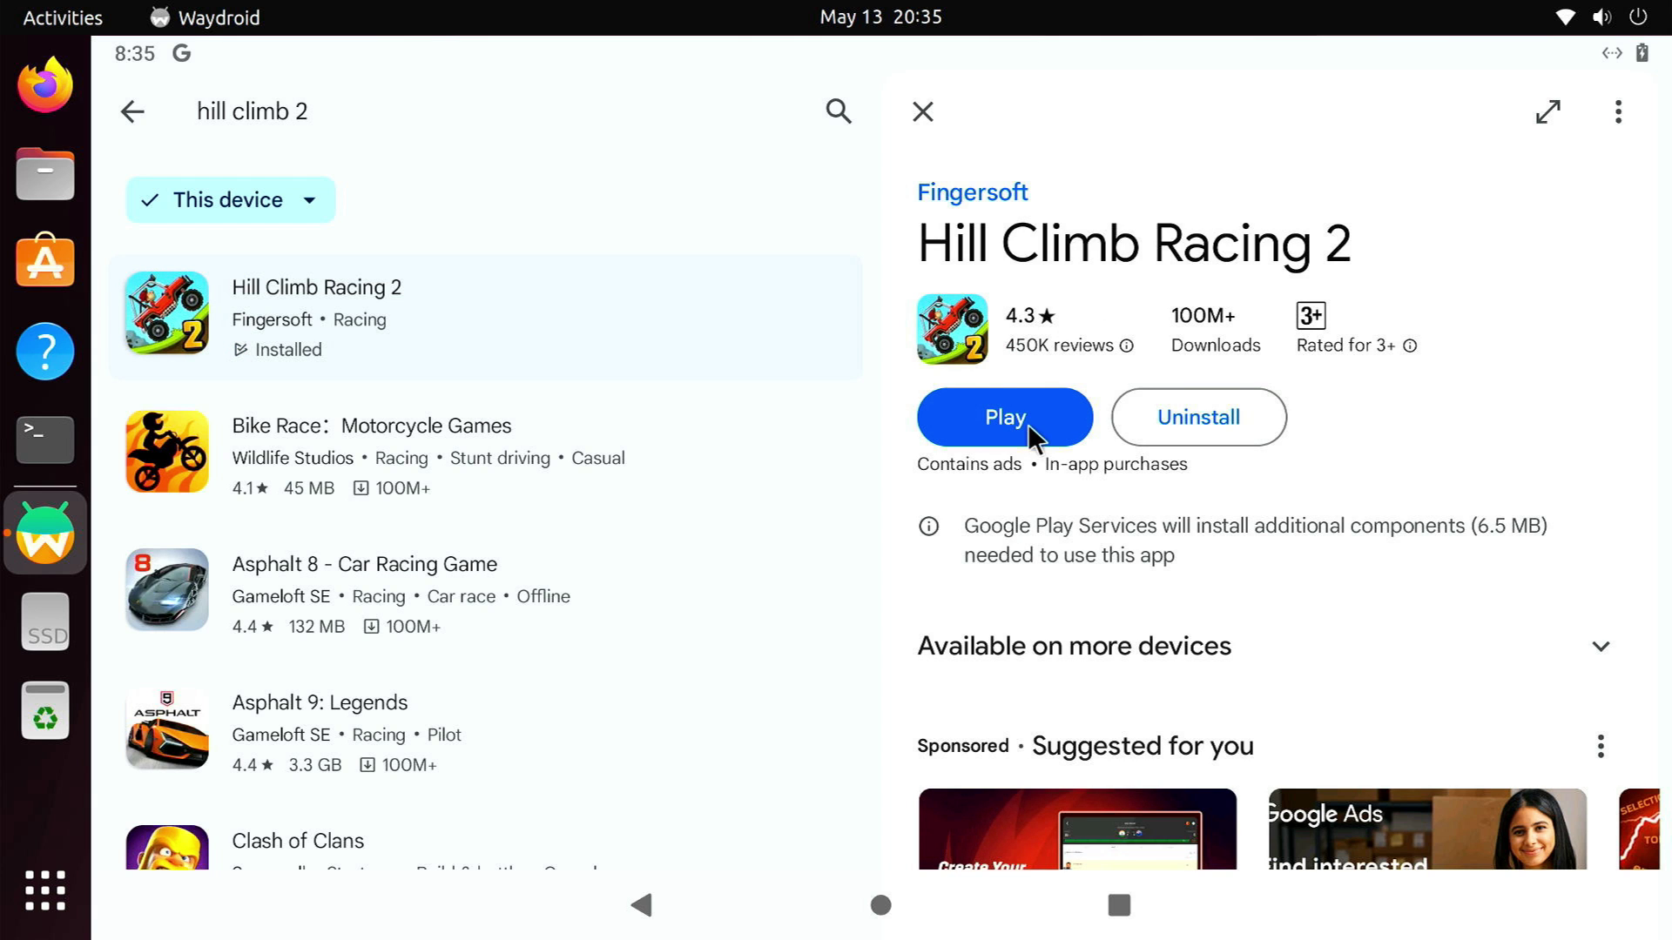
{"action": "left_click", "coordinate": [1028, 423]}
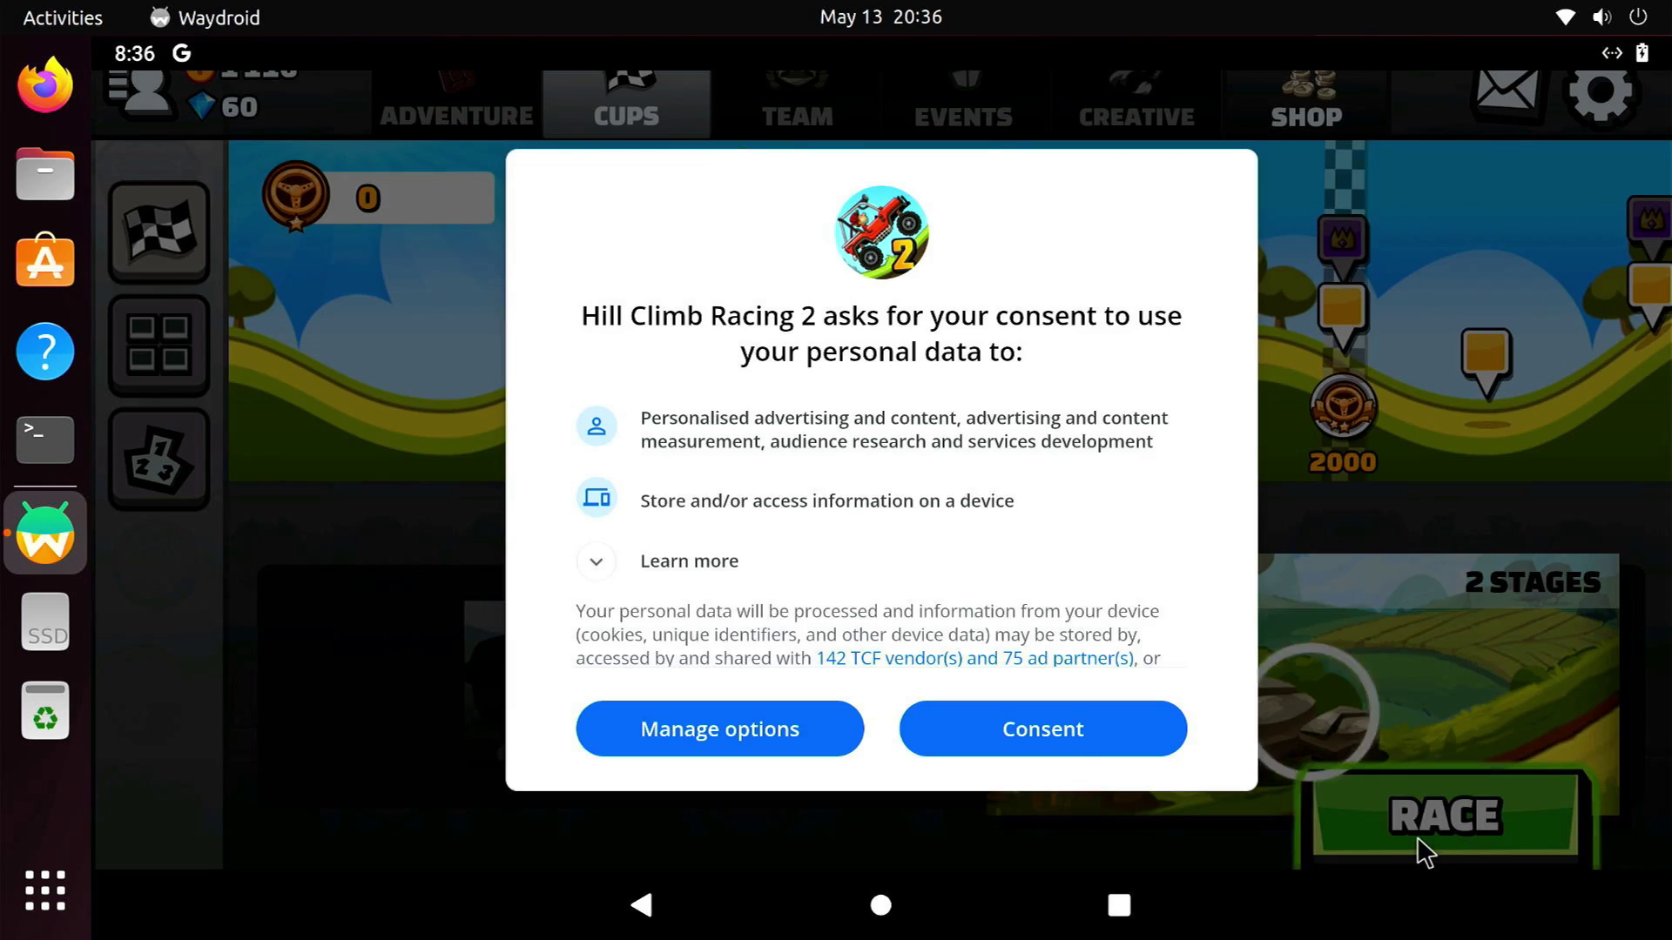
Accept the data consent and apply the free Engine upgrade to the car
{"action": "left_click", "coordinate": [1075, 749]}
{"action": "left_click", "coordinate": [1408, 808]}
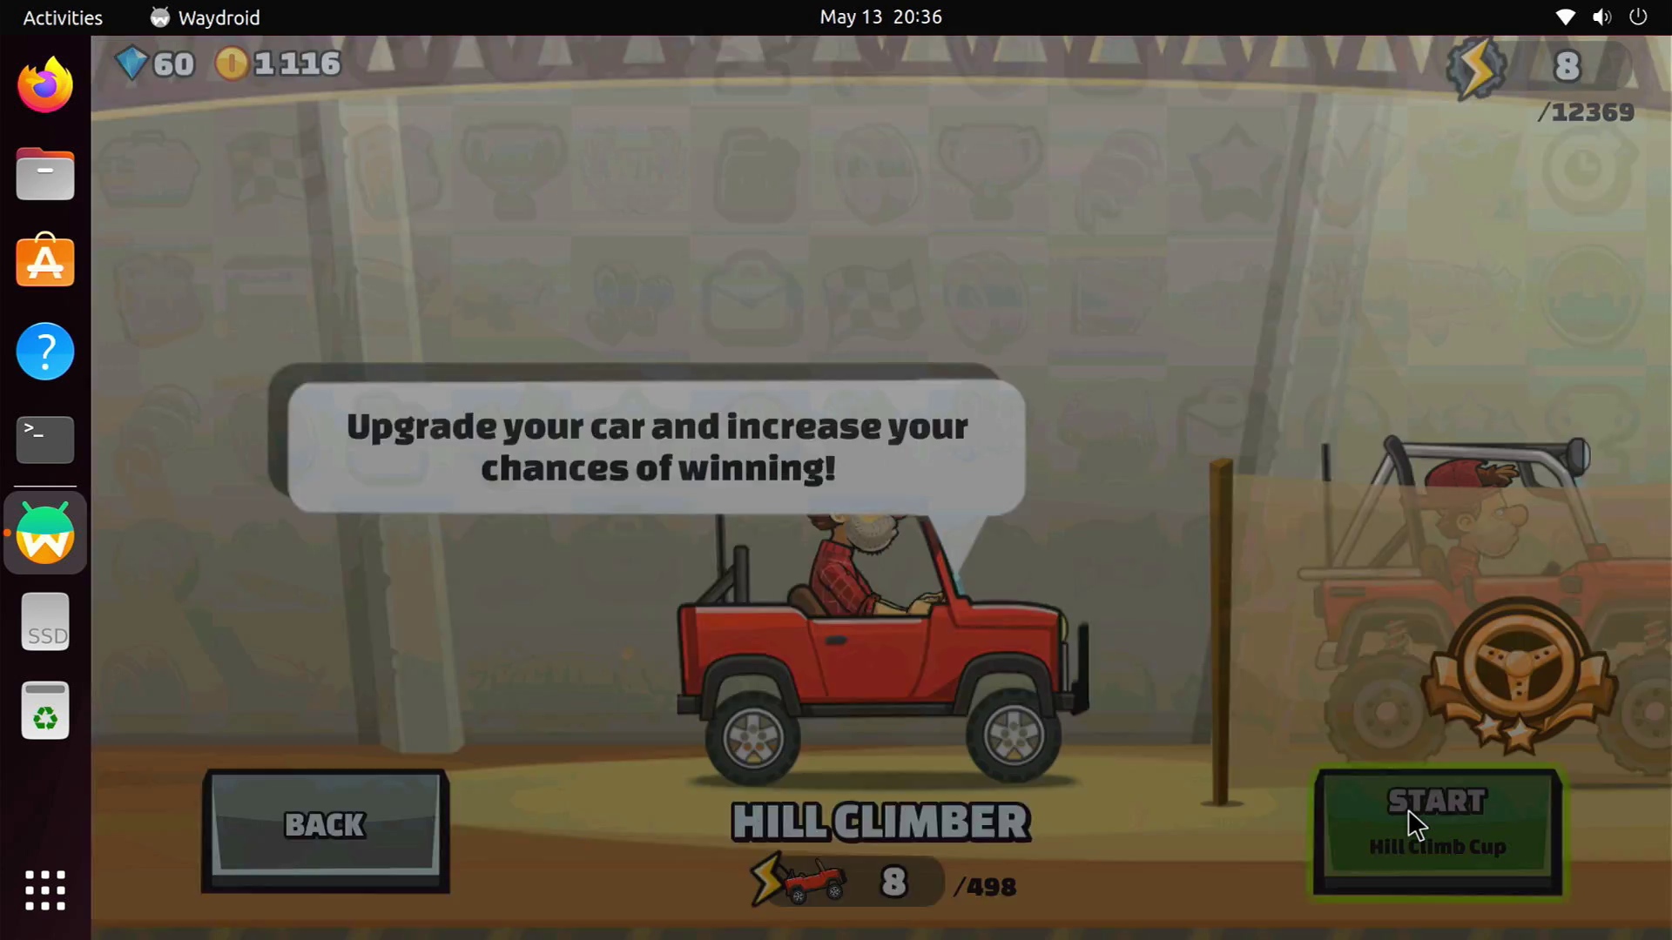
{"action": "left_click", "coordinate": [527, 290]}
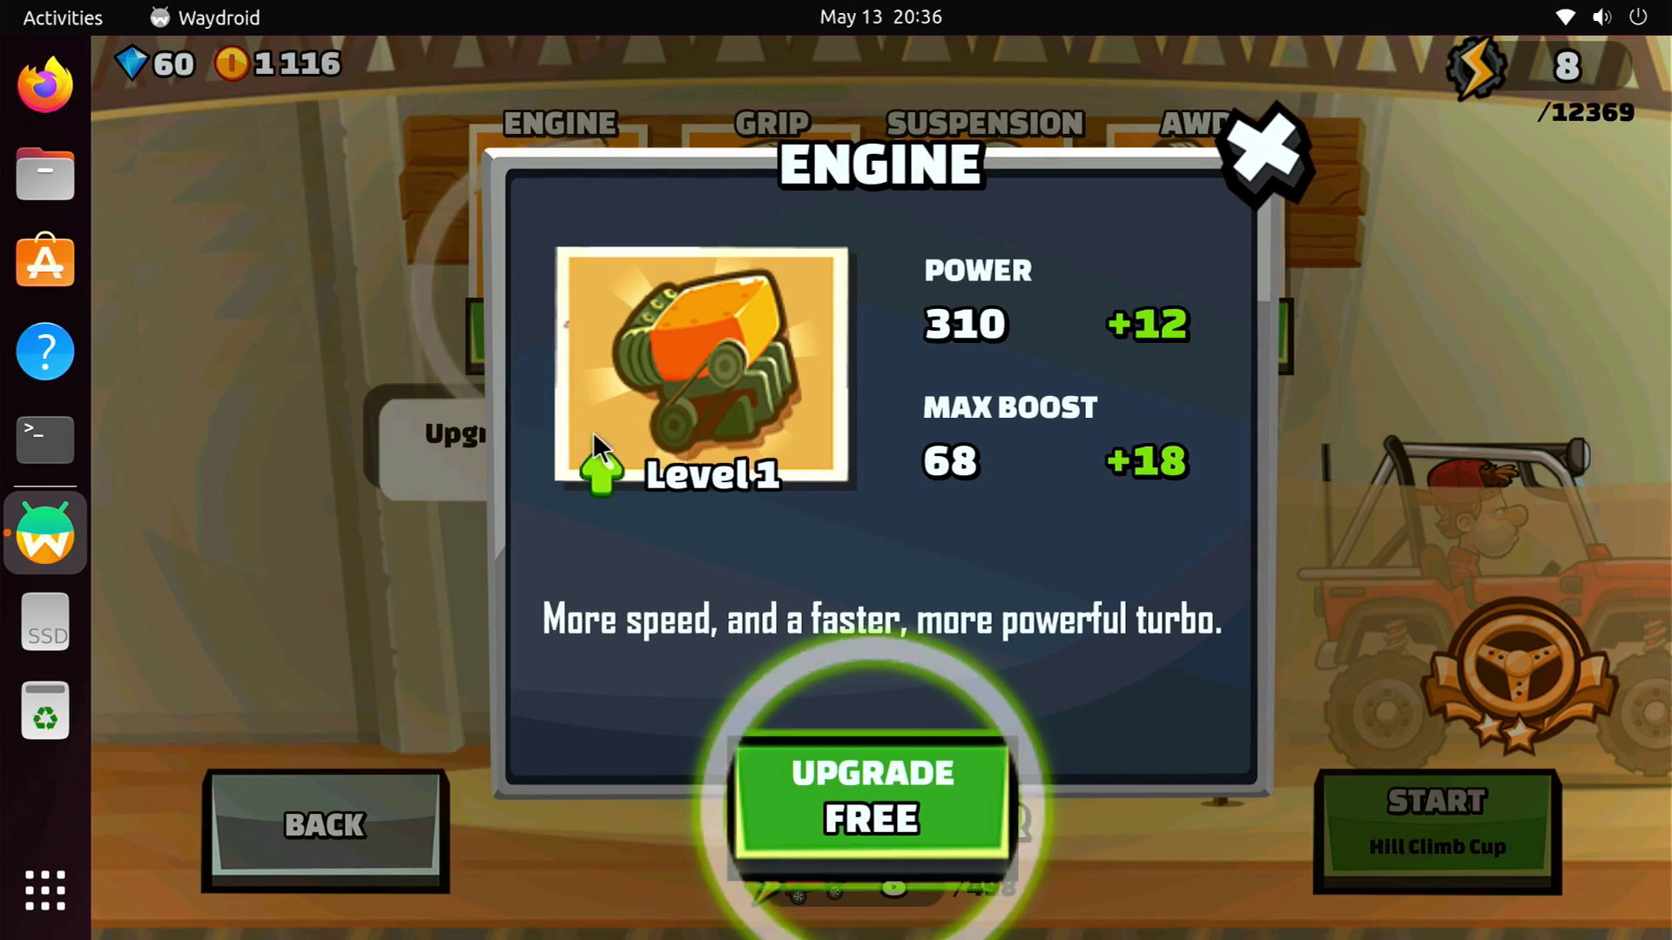
{"action": "left_click", "coordinate": [858, 810]}
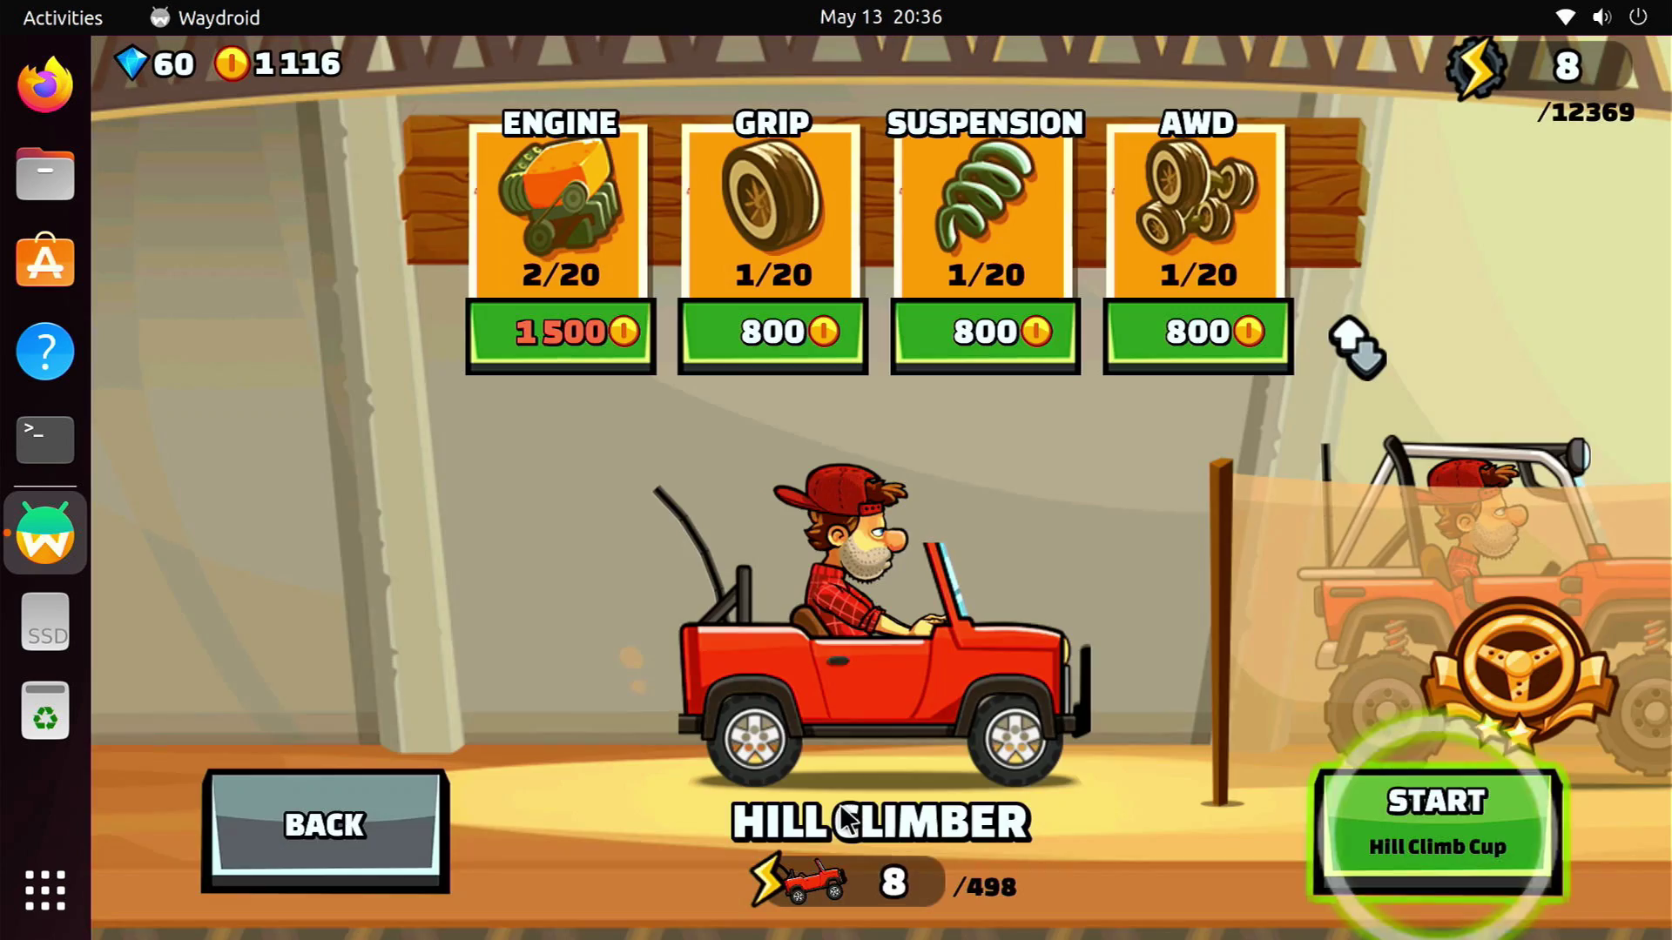
Race the Hill Climb Cup with the arrow keys, finishing 1st at 35.920
{"action": "left_click", "coordinate": [1350, 806]}
{"action": "left_click", "coordinate": [1164, 728]}
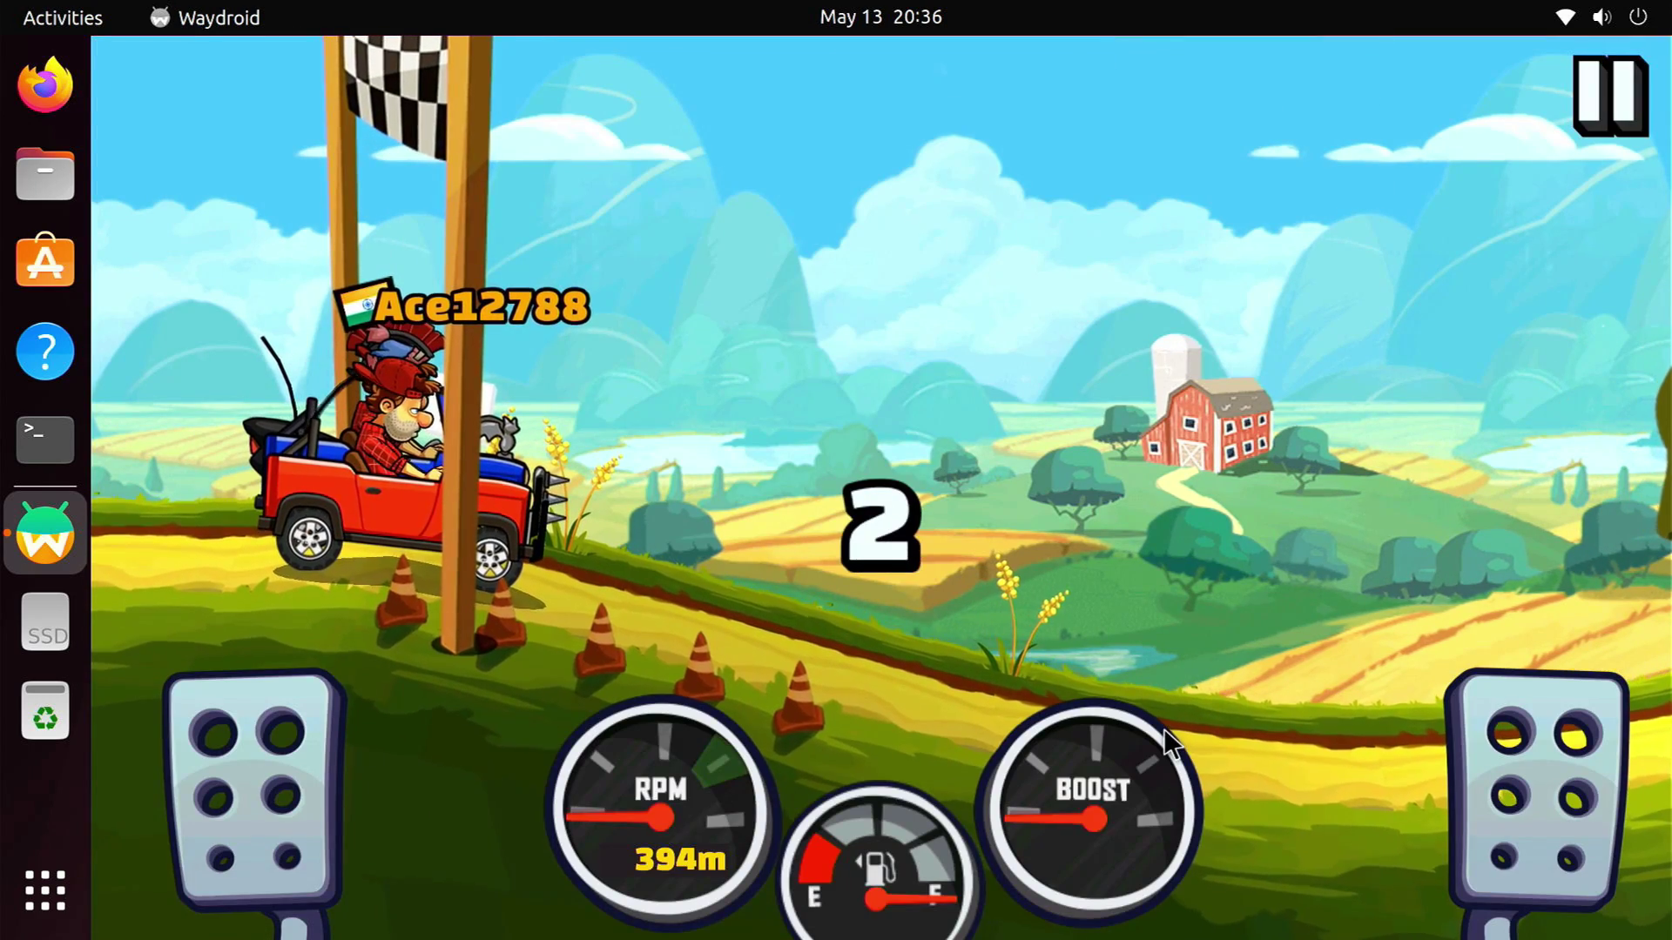
{"action": "key", "text": "Right"}
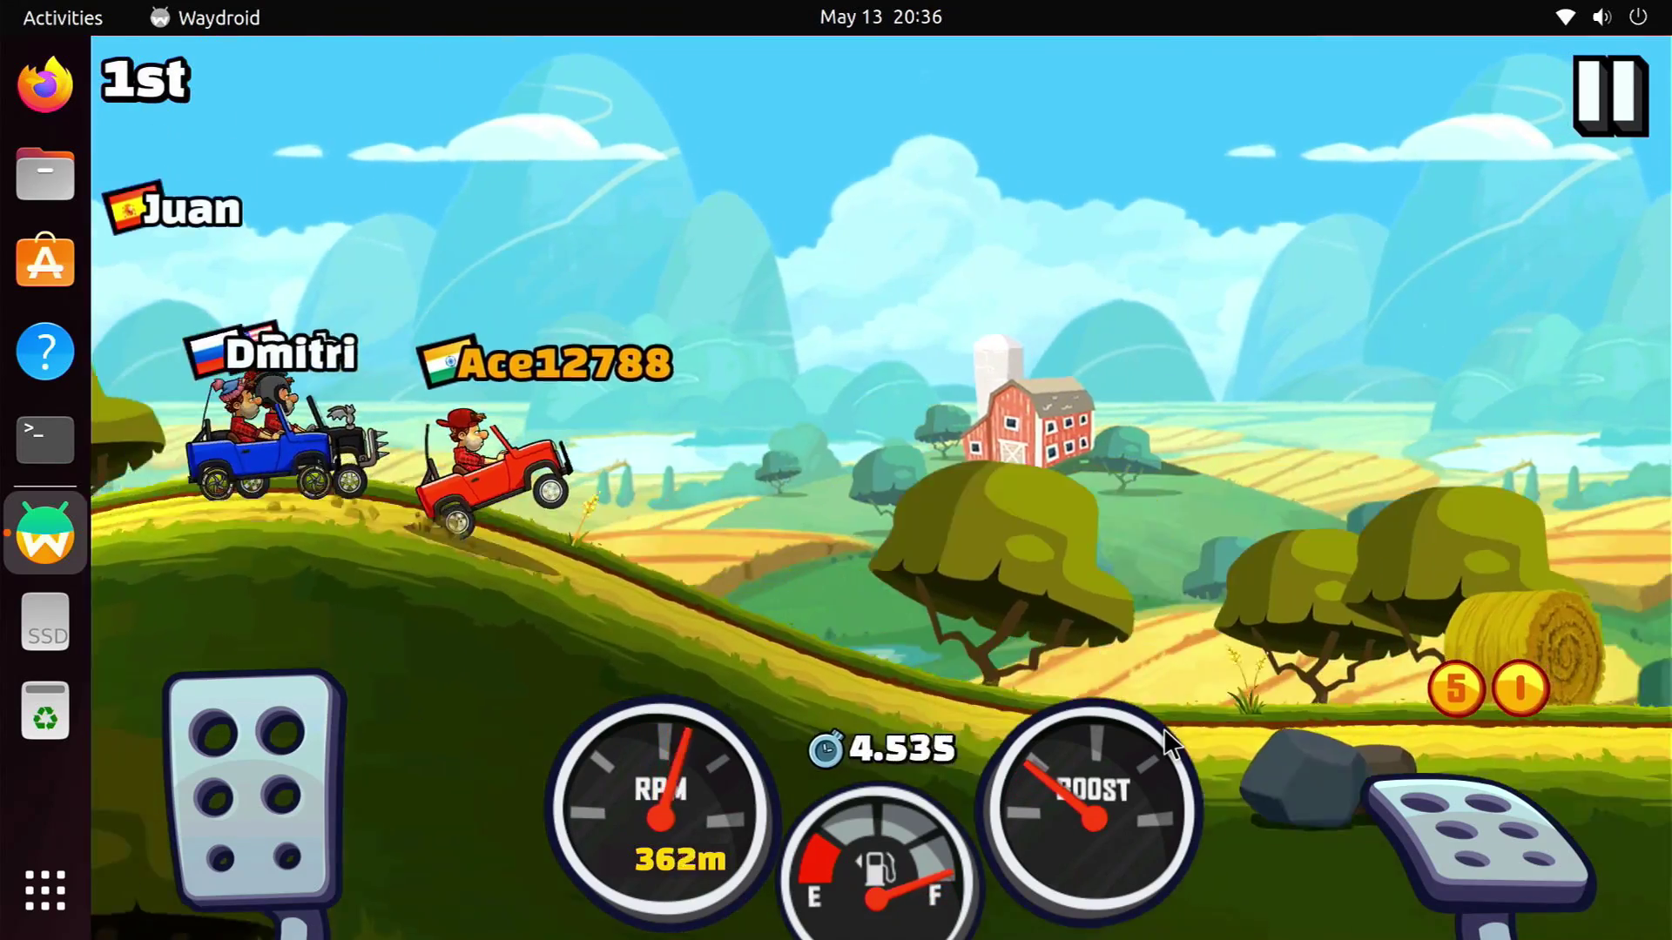
{"action": "key", "text": "Left"}
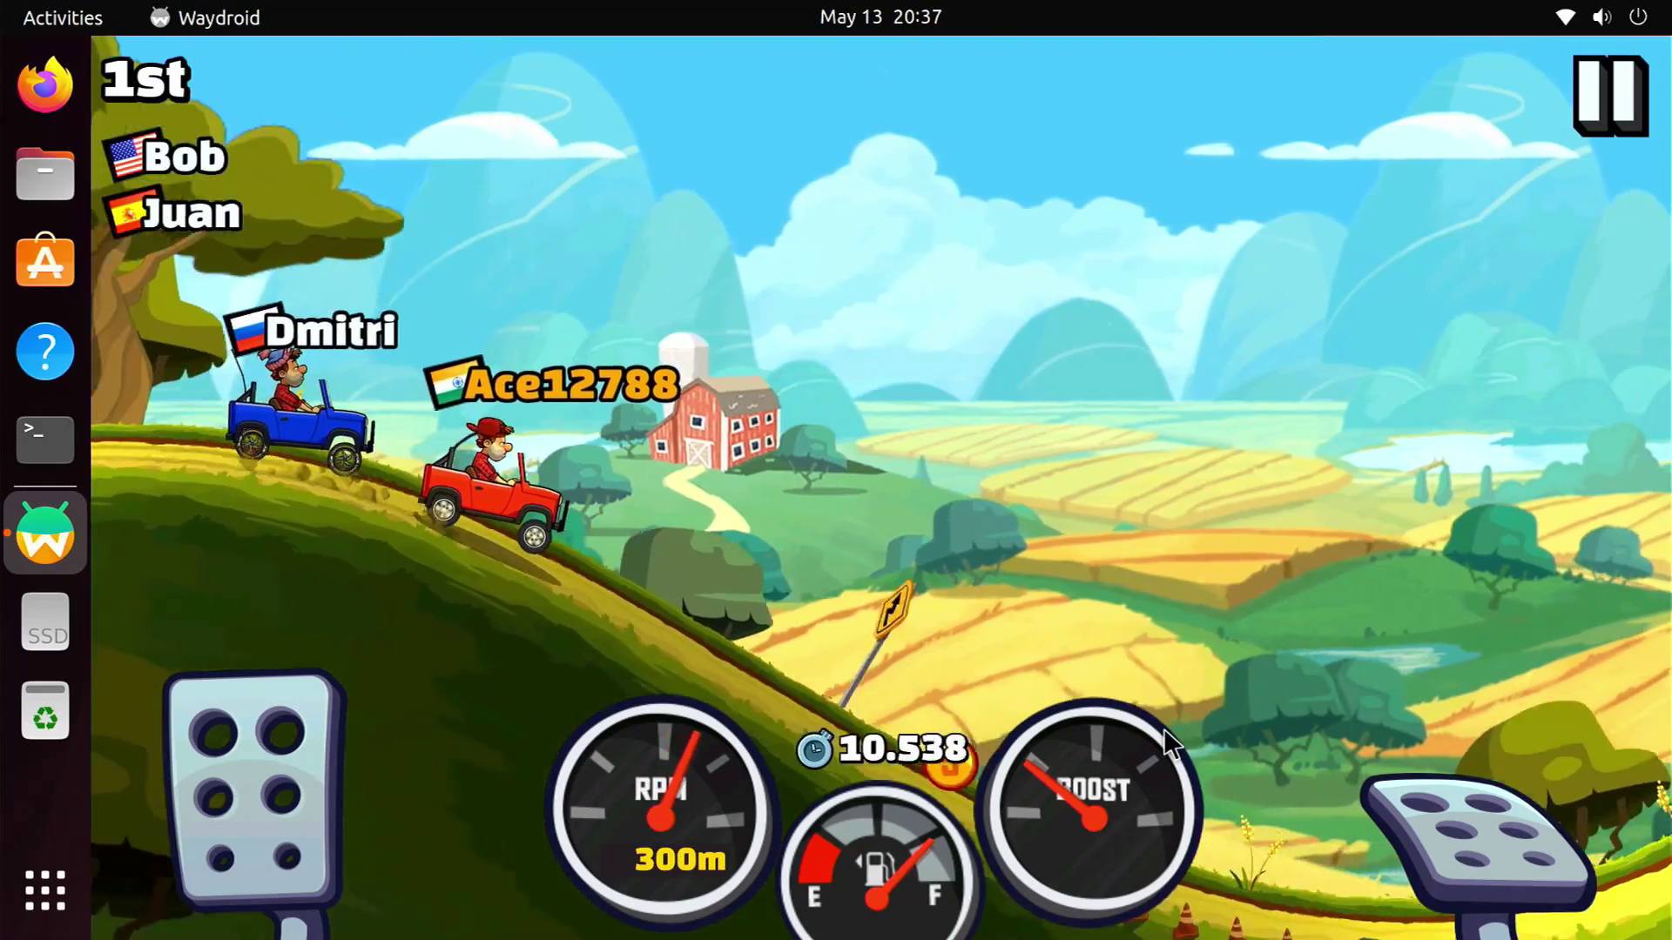
{"action": "key", "text": "Left"}
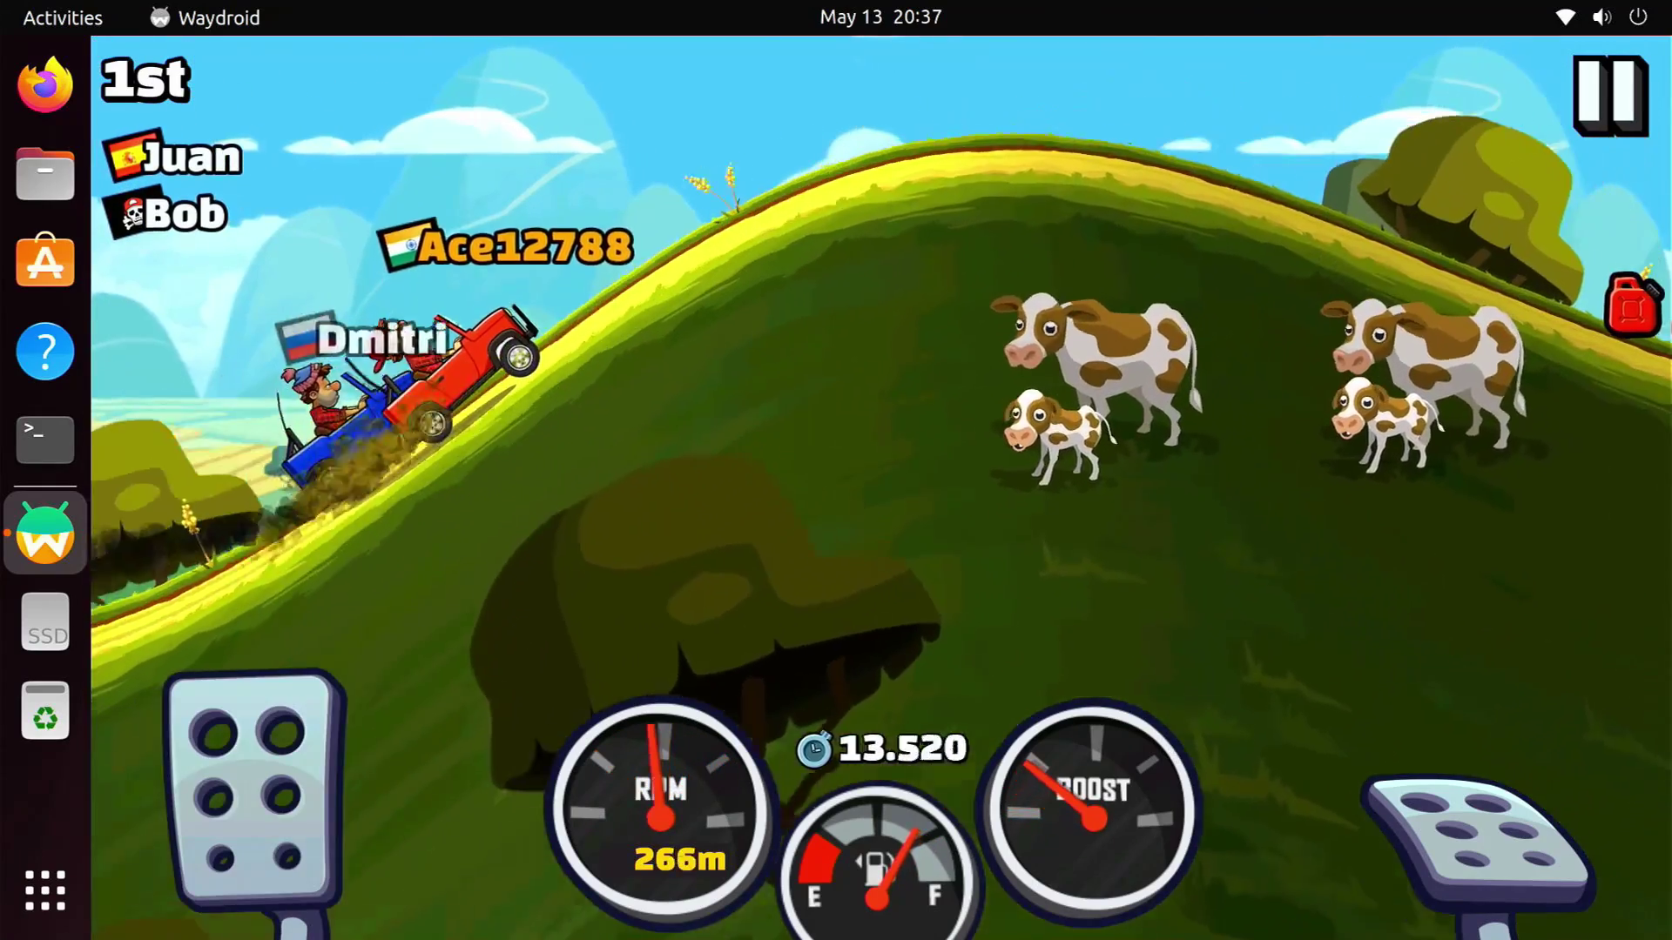
{"action": "key", "text": "Left"}
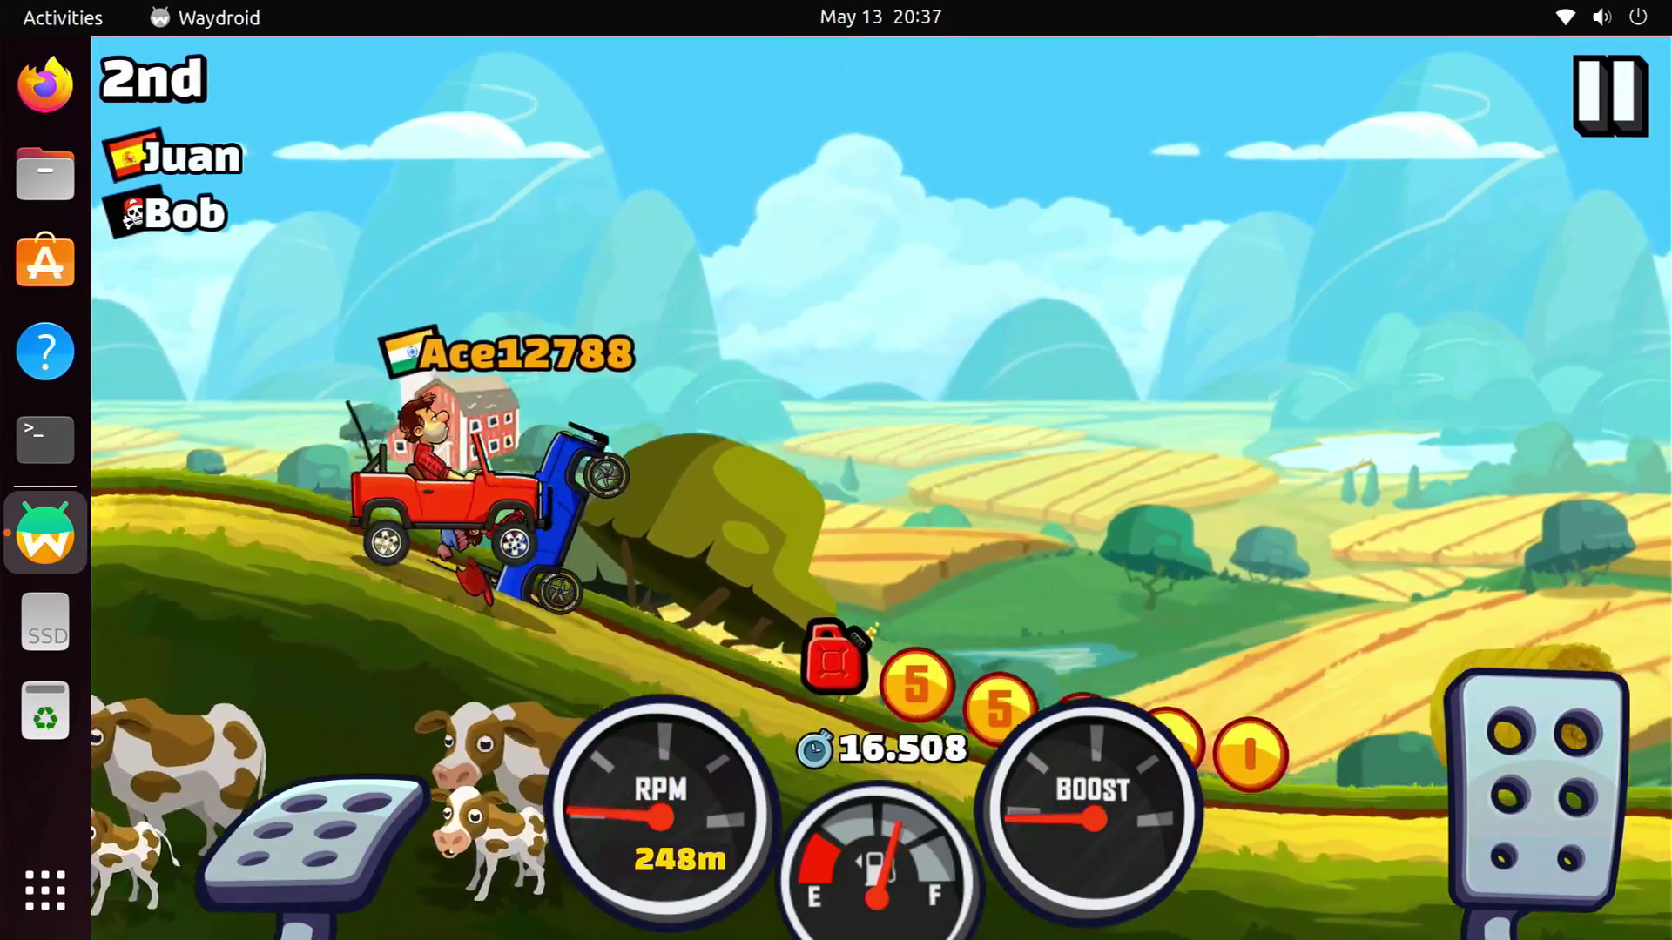
{"action": "key", "text": "Right"}
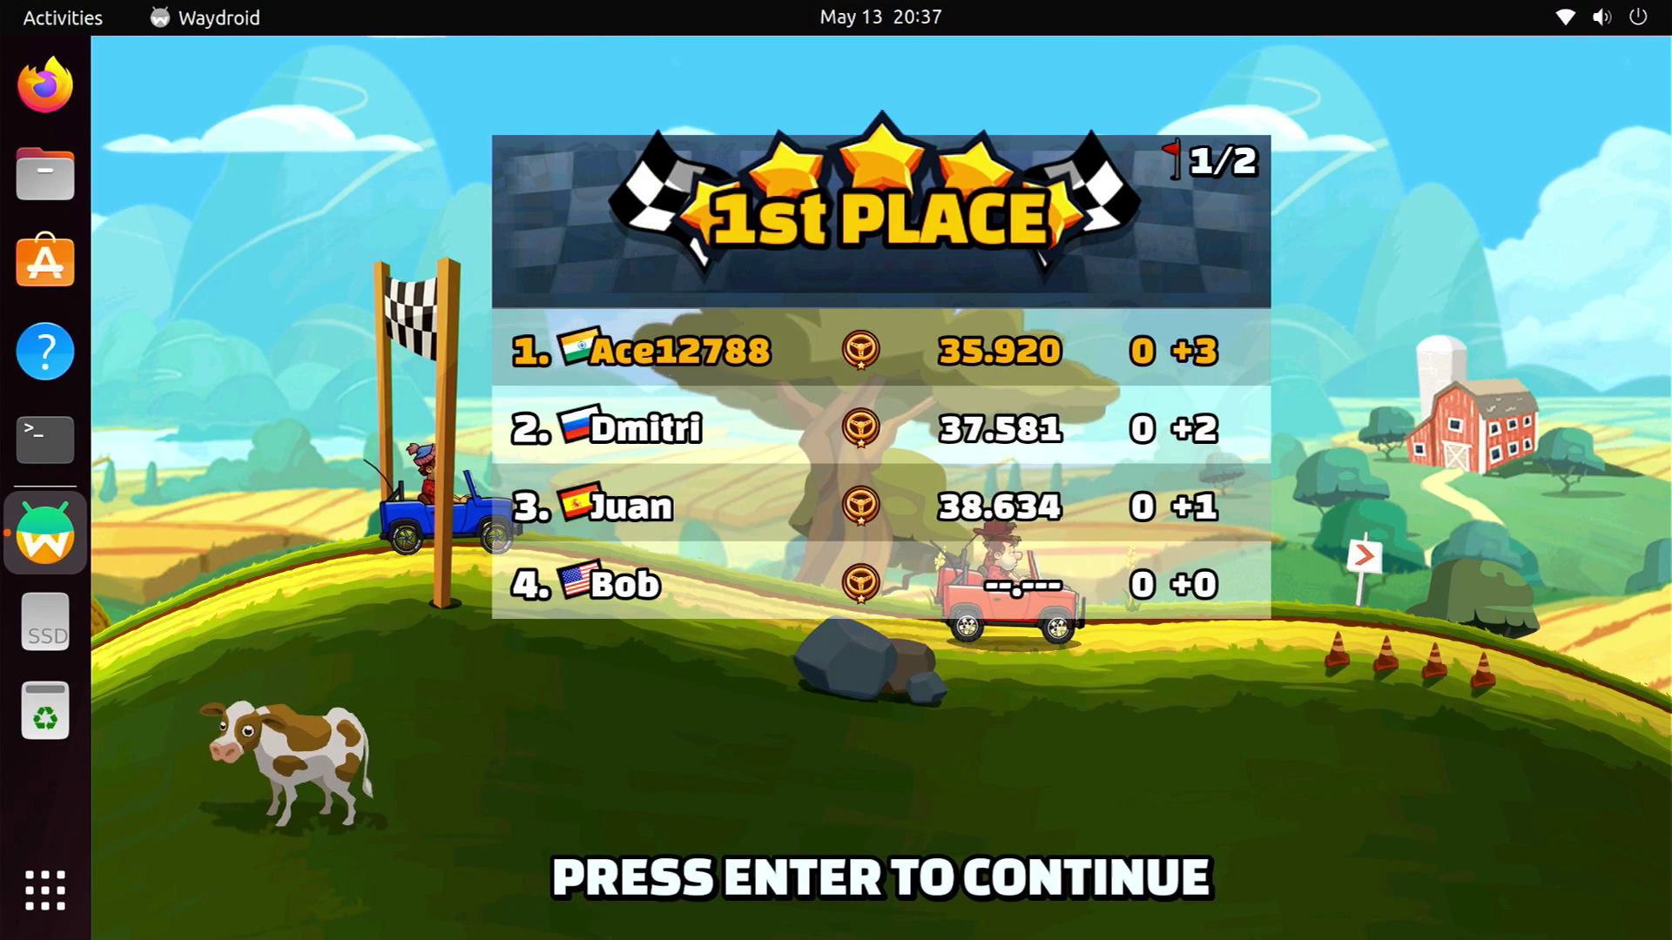
Abort the cup, quit Hill Climb Racing 2, and swipe to the Android home page with the clock
{"action": "key", "text": "Return"}
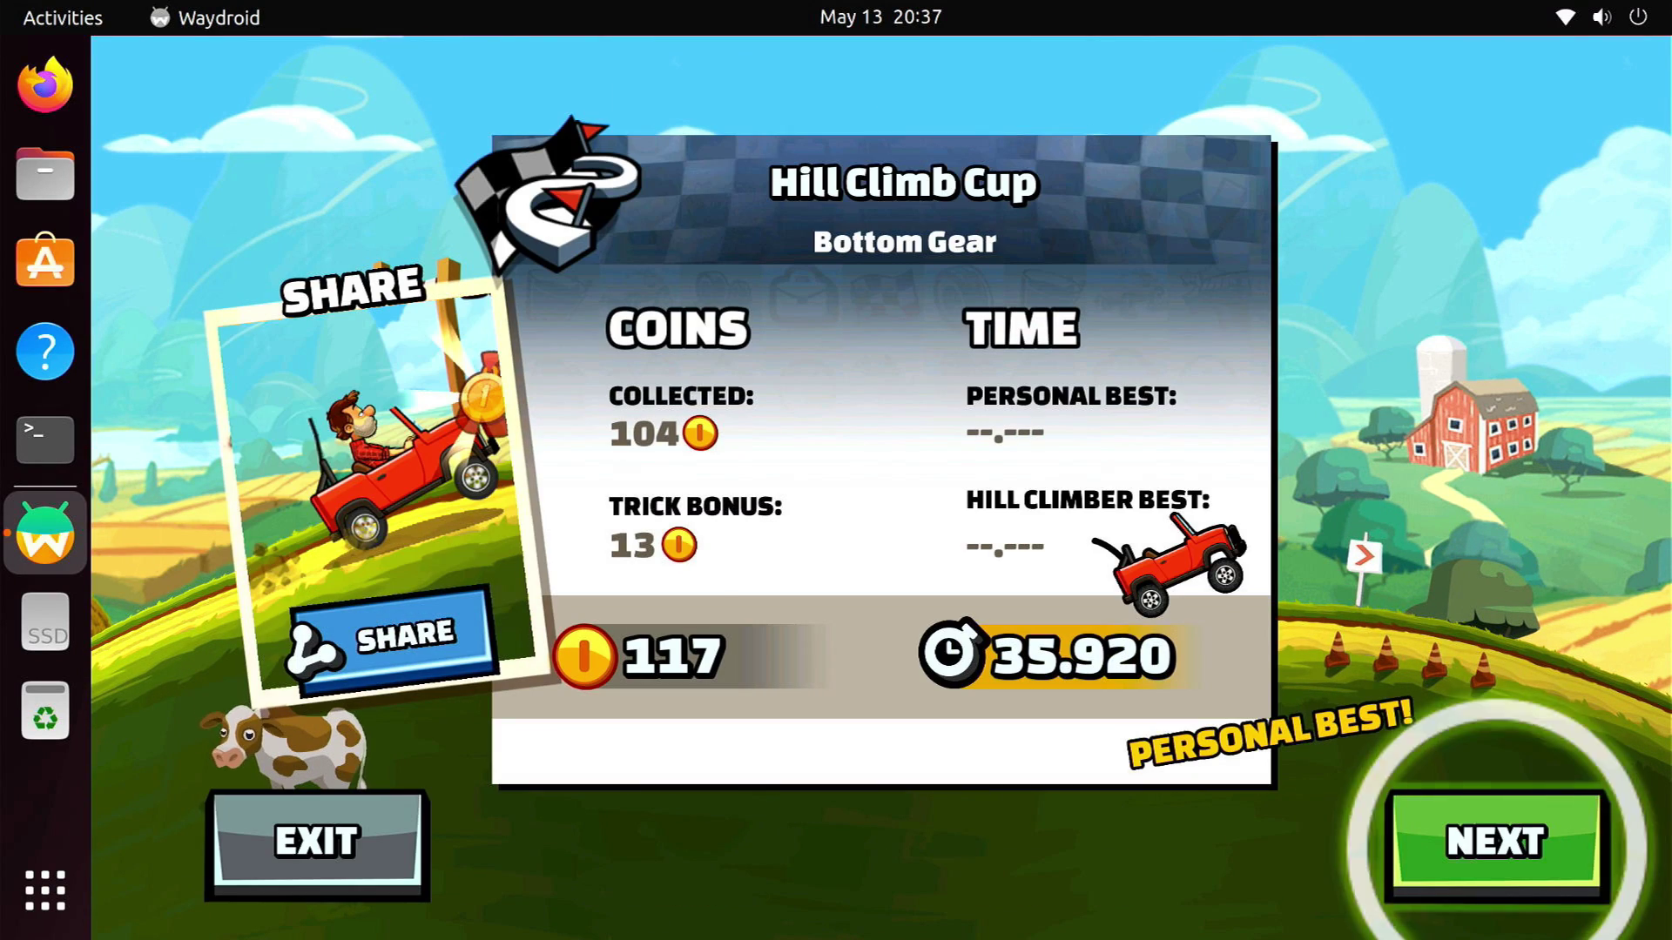
{"action": "left_click", "coordinate": [397, 859]}
{"action": "left_click", "coordinate": [993, 740]}
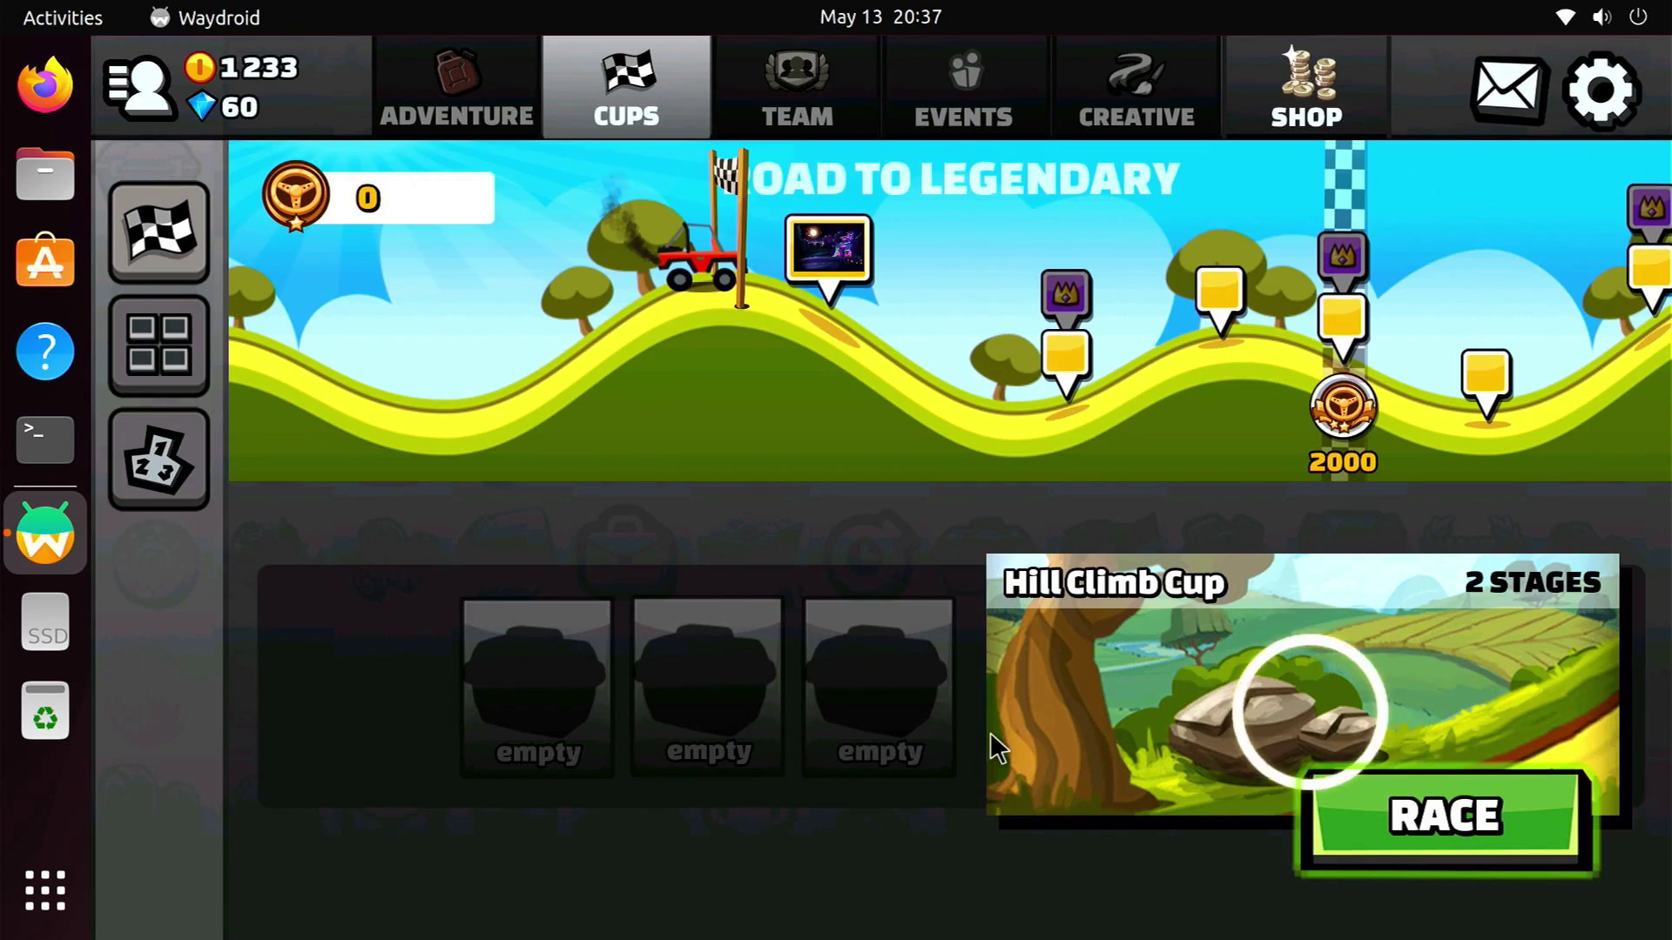
{"action": "key", "text": "Escape"}
{"action": "key", "text": "Escape"}
{"action": "key", "text": "Escape"}
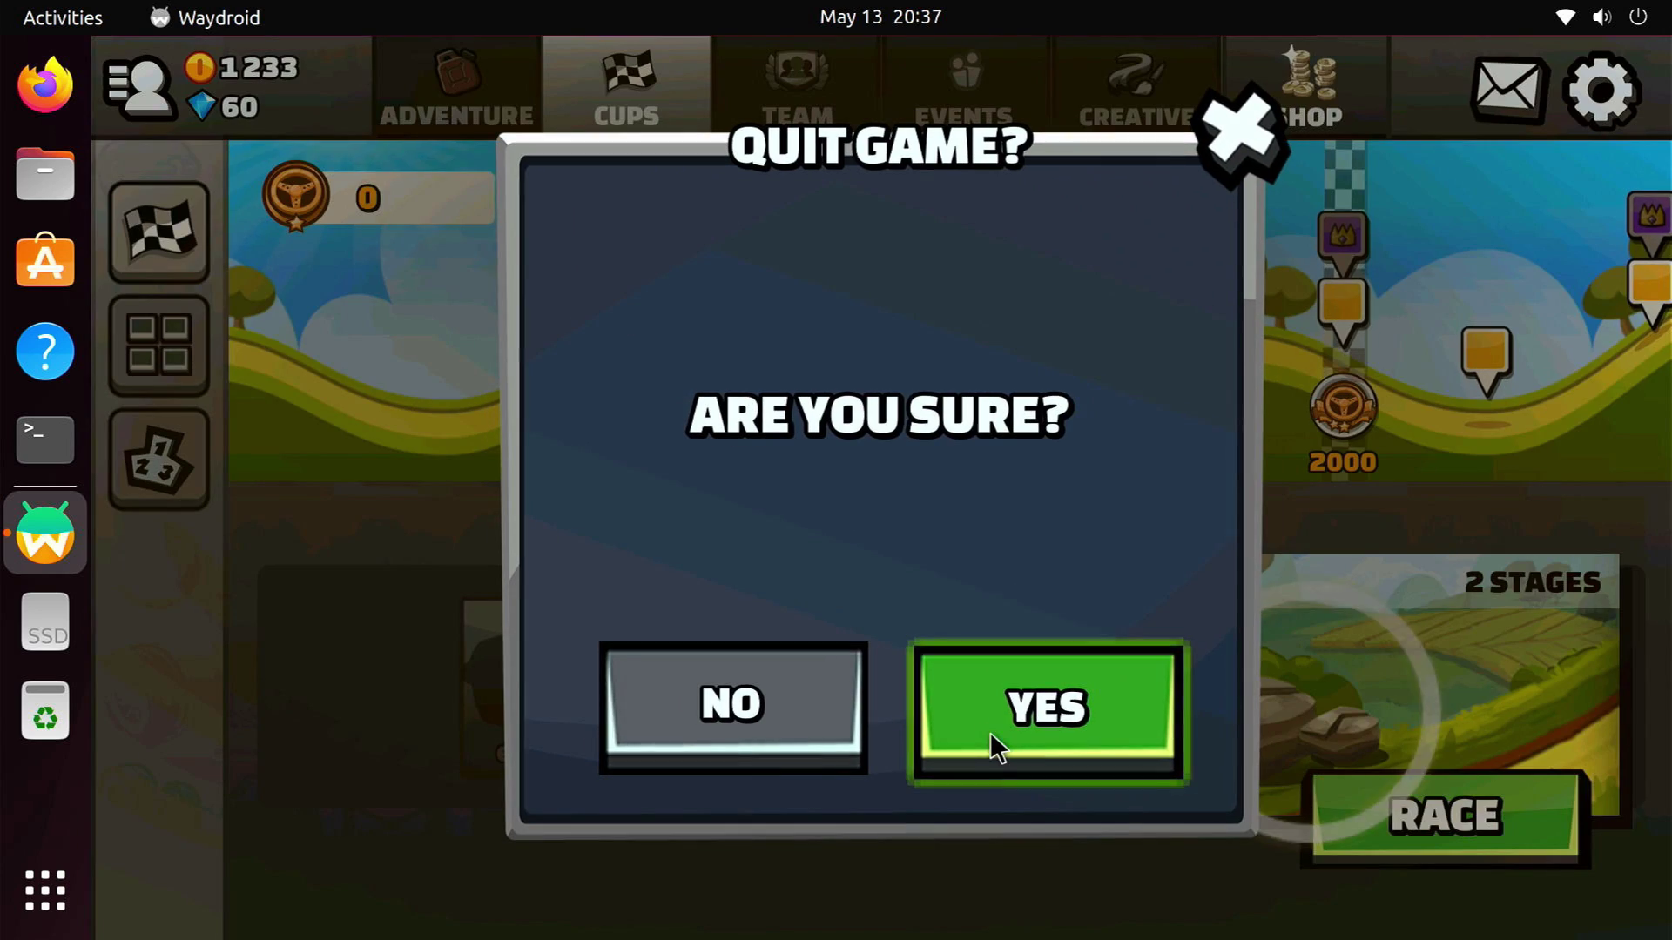
{"action": "left_click", "coordinate": [991, 736]}
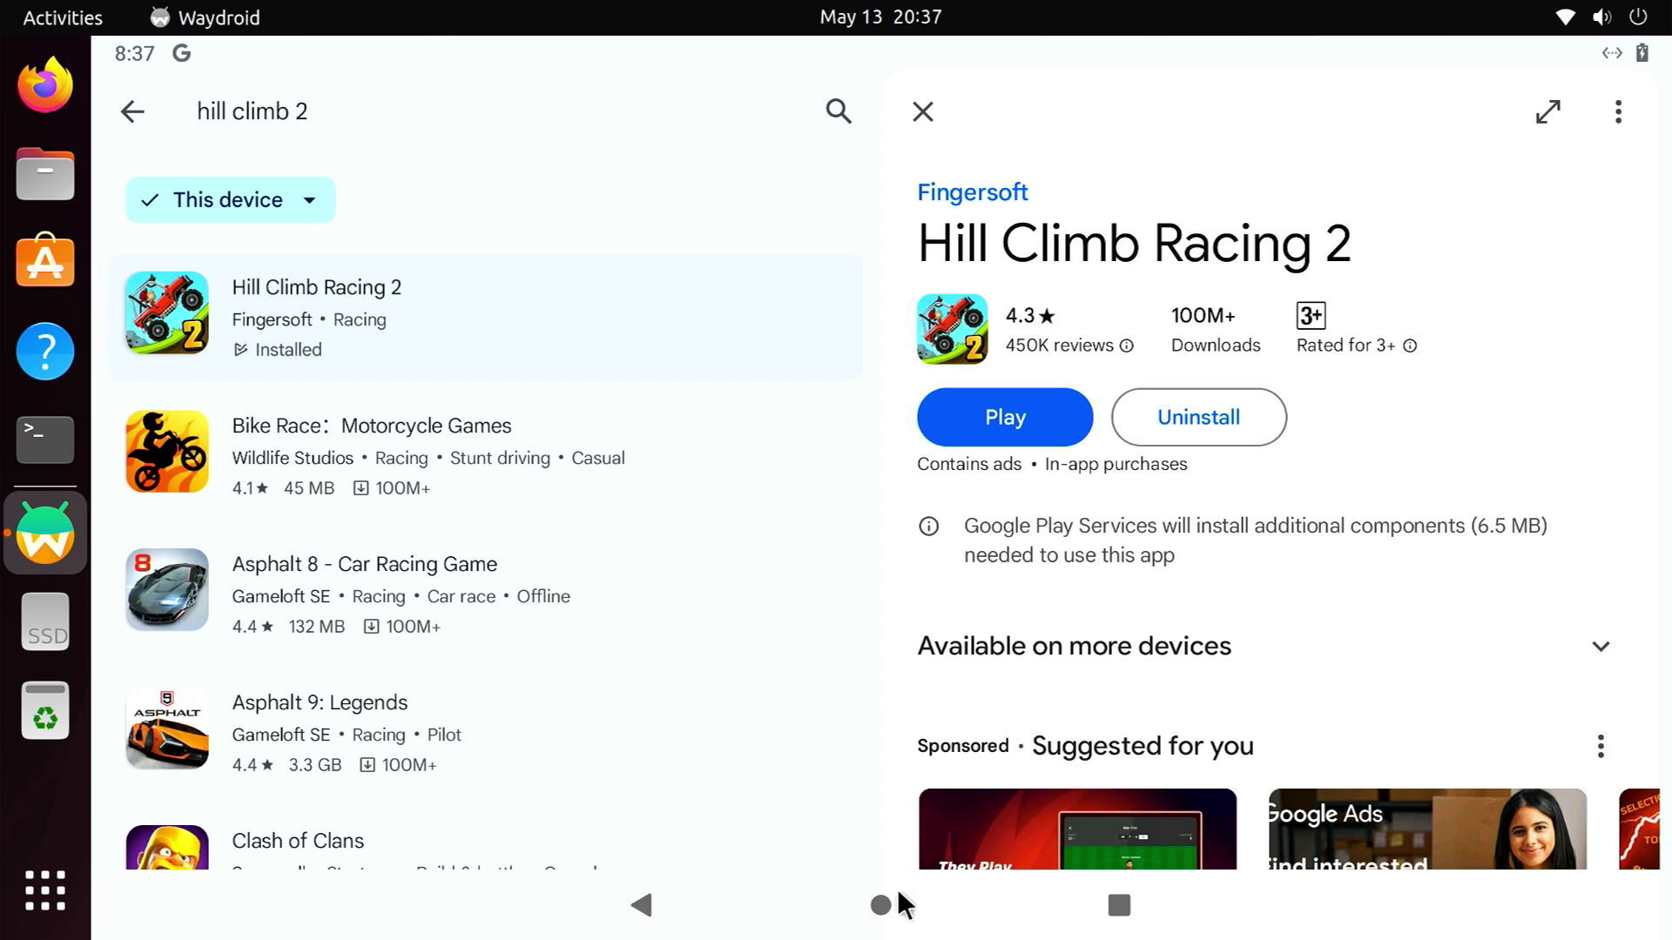
{"action": "left_click", "coordinate": [897, 897]}
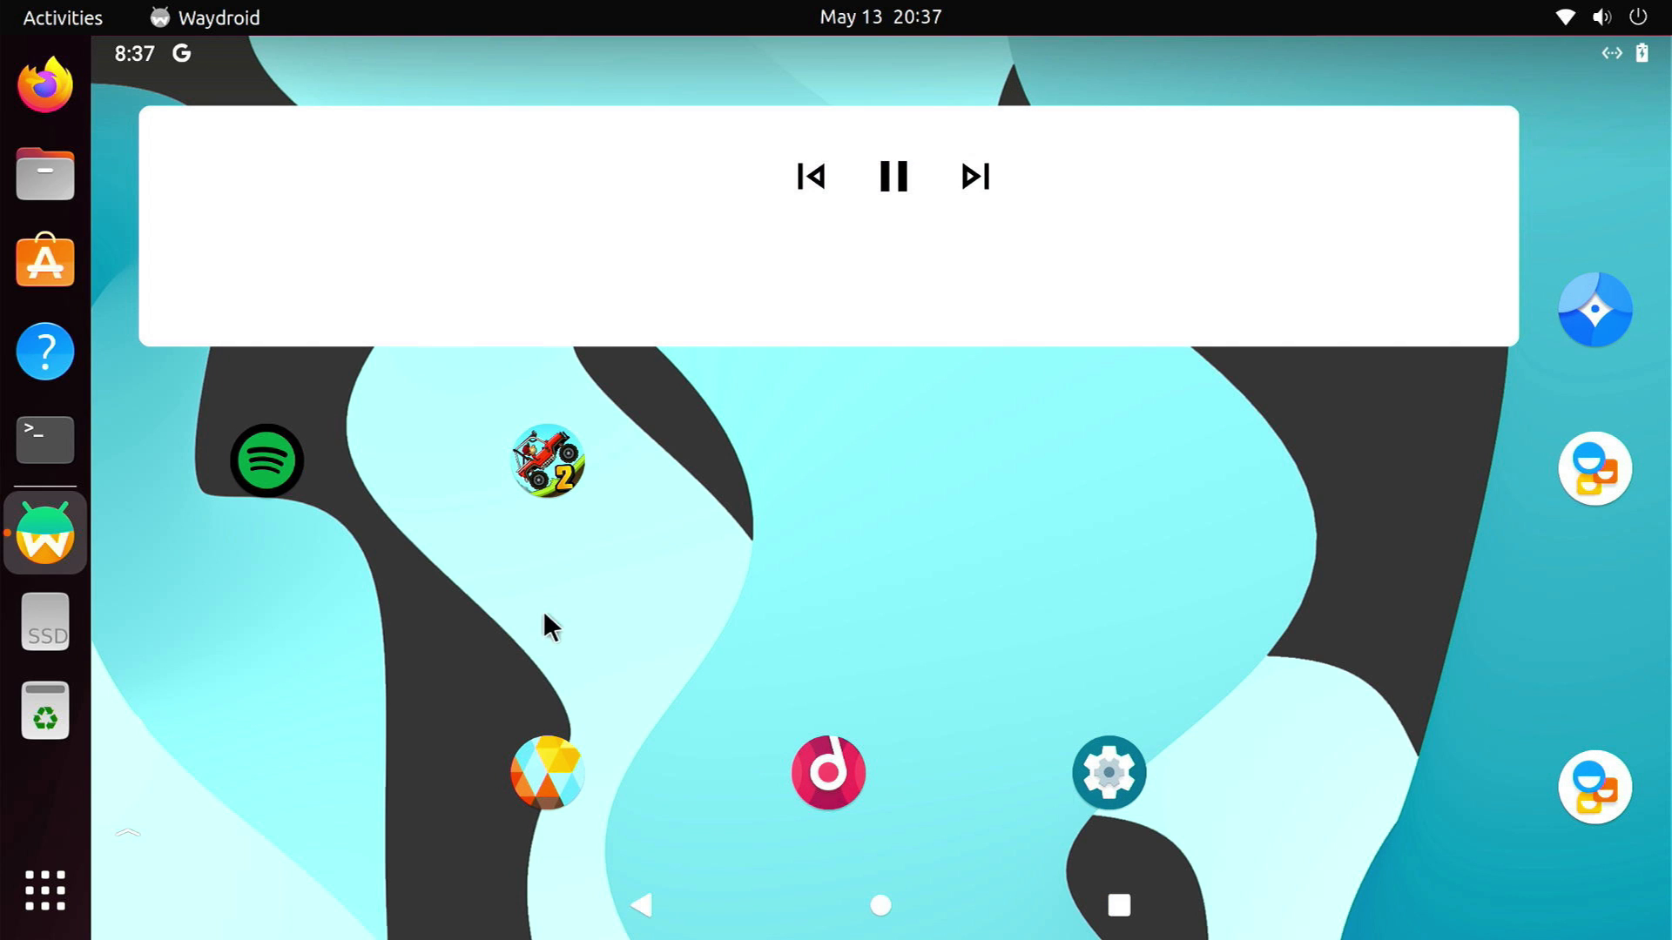
{"action": "left_click_drag", "start_coordinate": [543, 610], "coordinate": [1152, 594]}
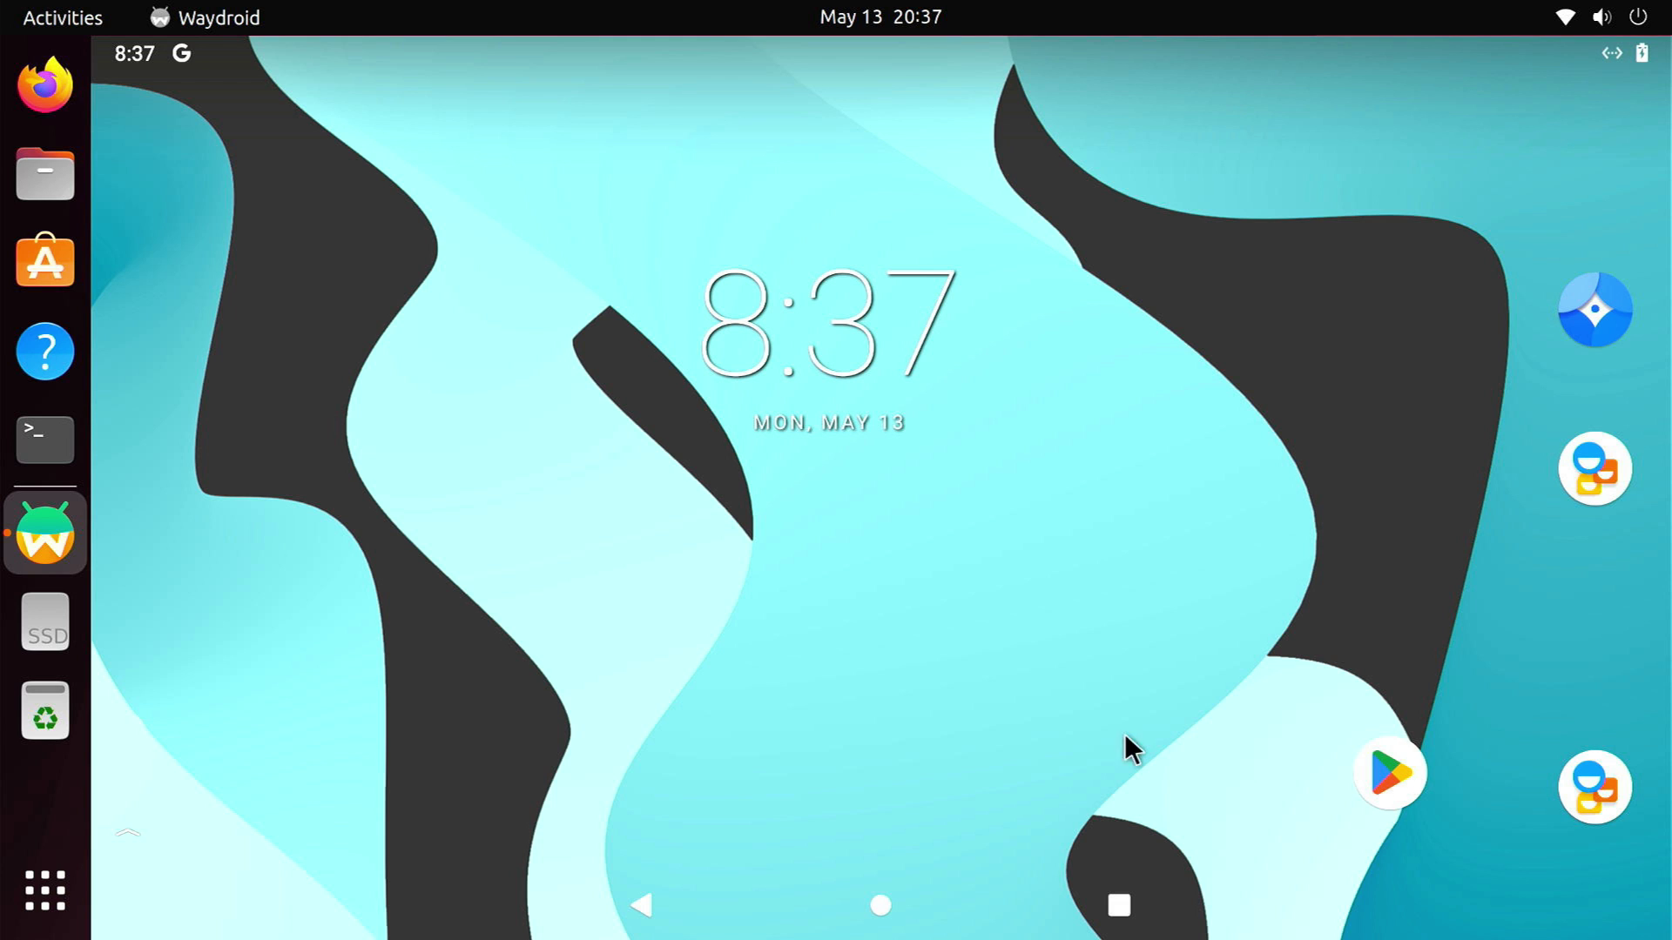
From a terminal in Downloads, install telegram.apk with waydroid app install, then close Terminal and Files
{"action": "left_click", "coordinate": [46, 175]}
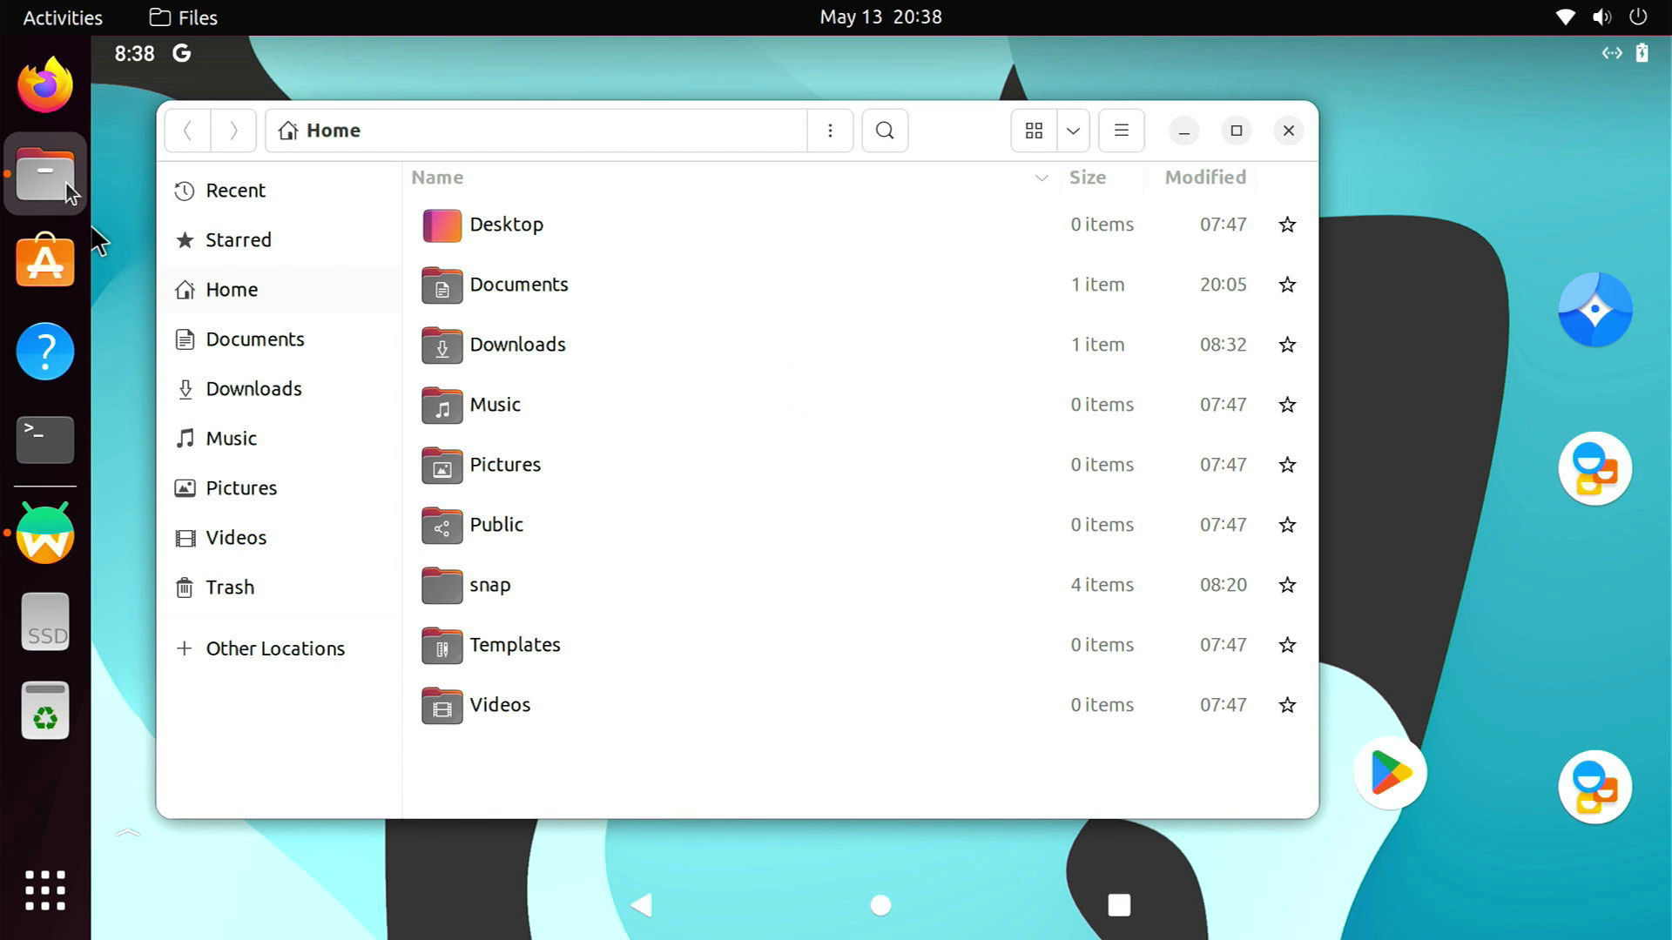
{"action": "left_click", "coordinate": [484, 339]}
{"action": "double_click", "coordinate": [484, 339]}
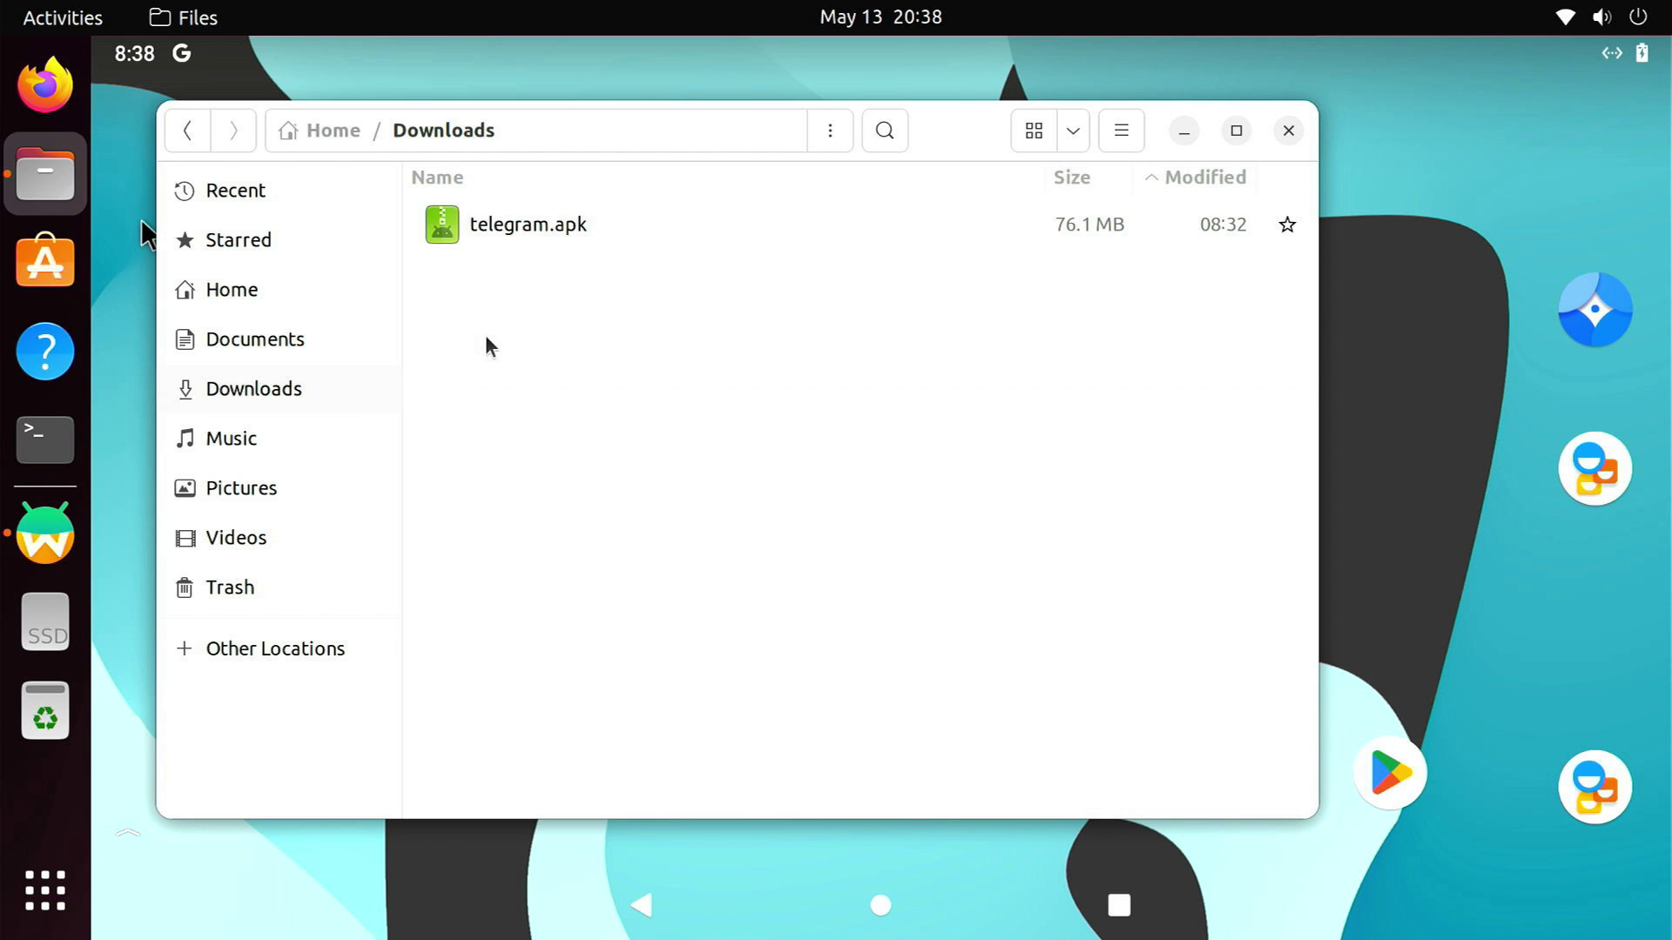
{"action": "left_click", "coordinate": [527, 242]}
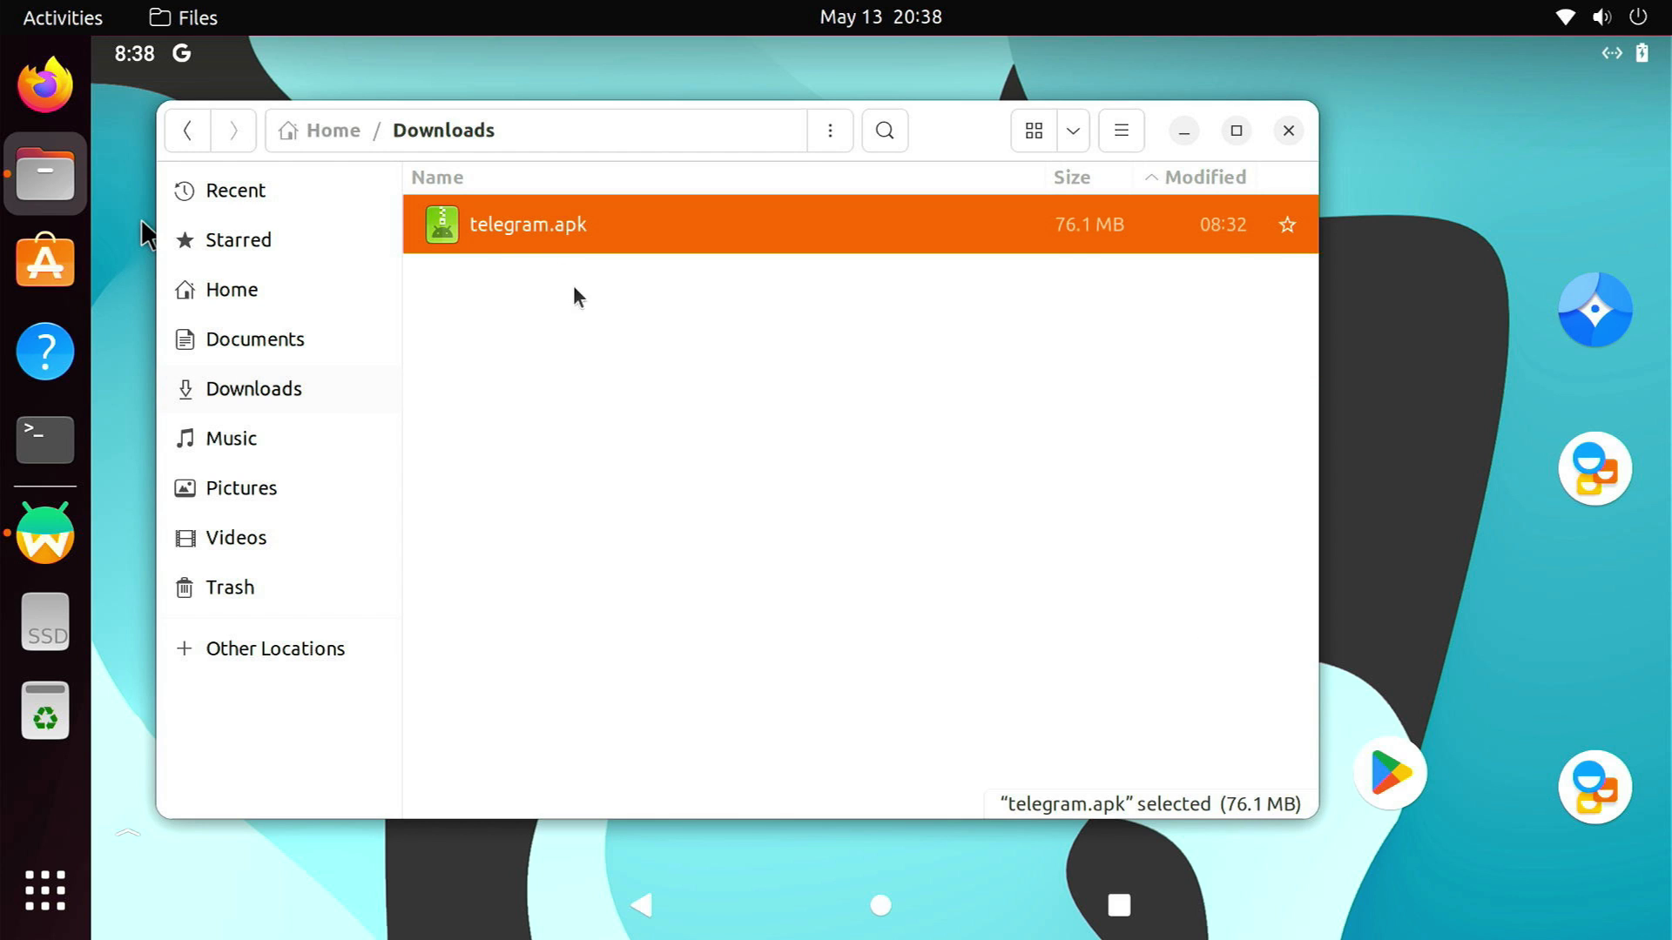
{"action": "right_click", "coordinate": [624, 340]}
{"action": "left_click", "coordinate": [791, 500]}
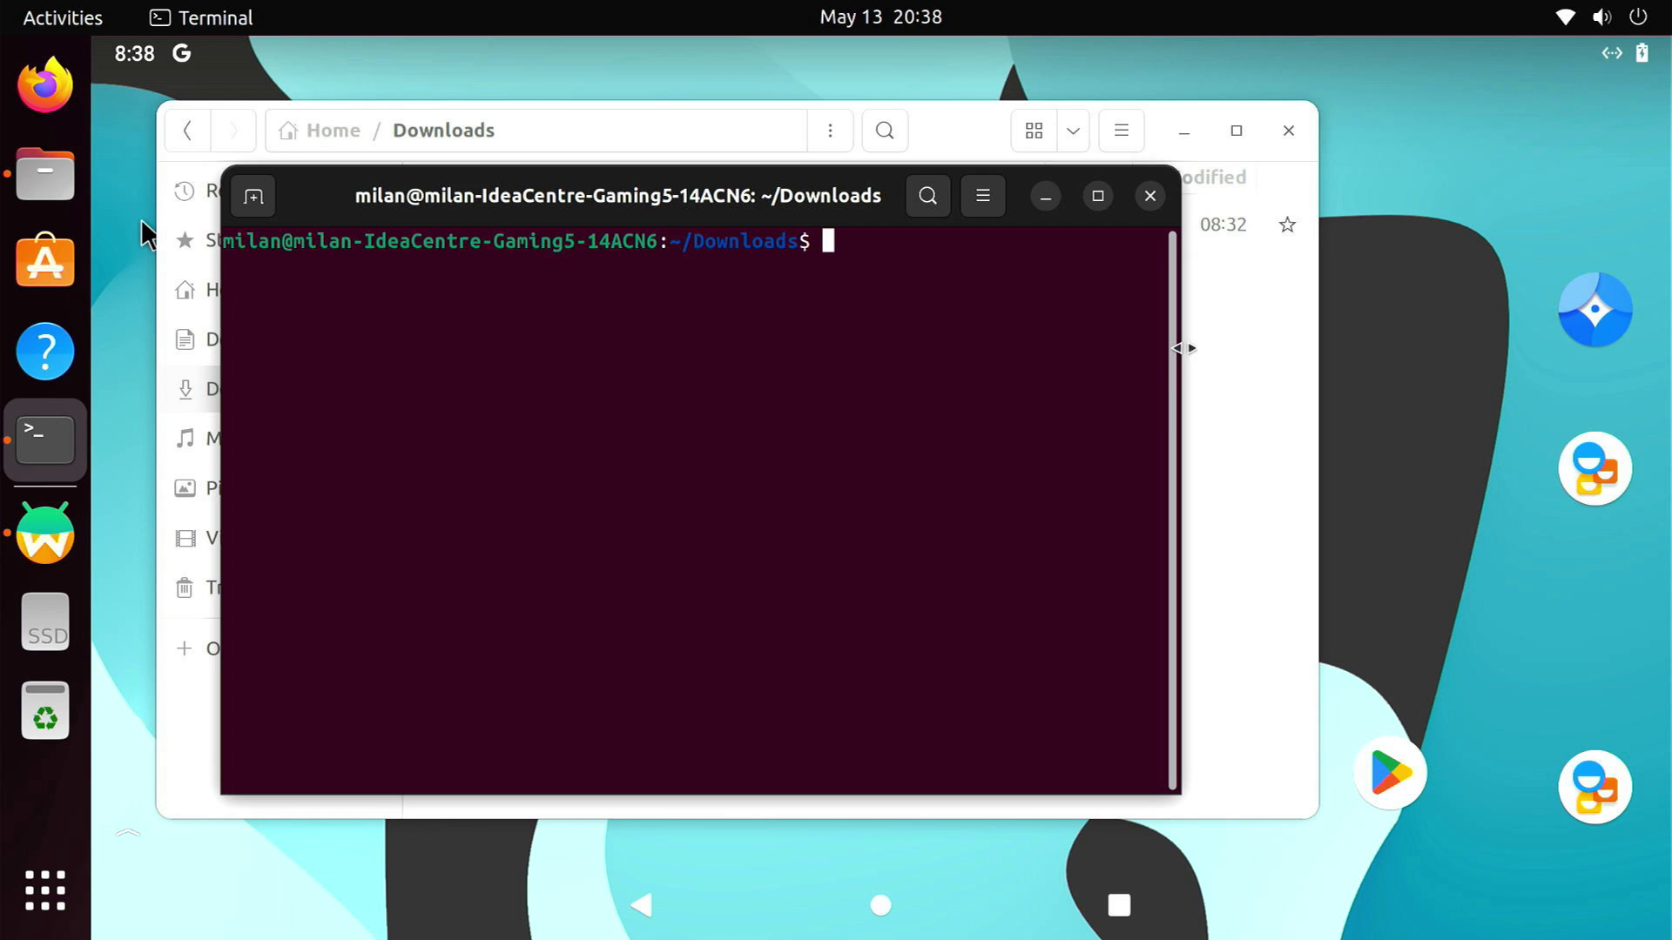
{"action": "left_click_drag", "start_coordinate": [1183, 349], "coordinate": [1405, 357]}
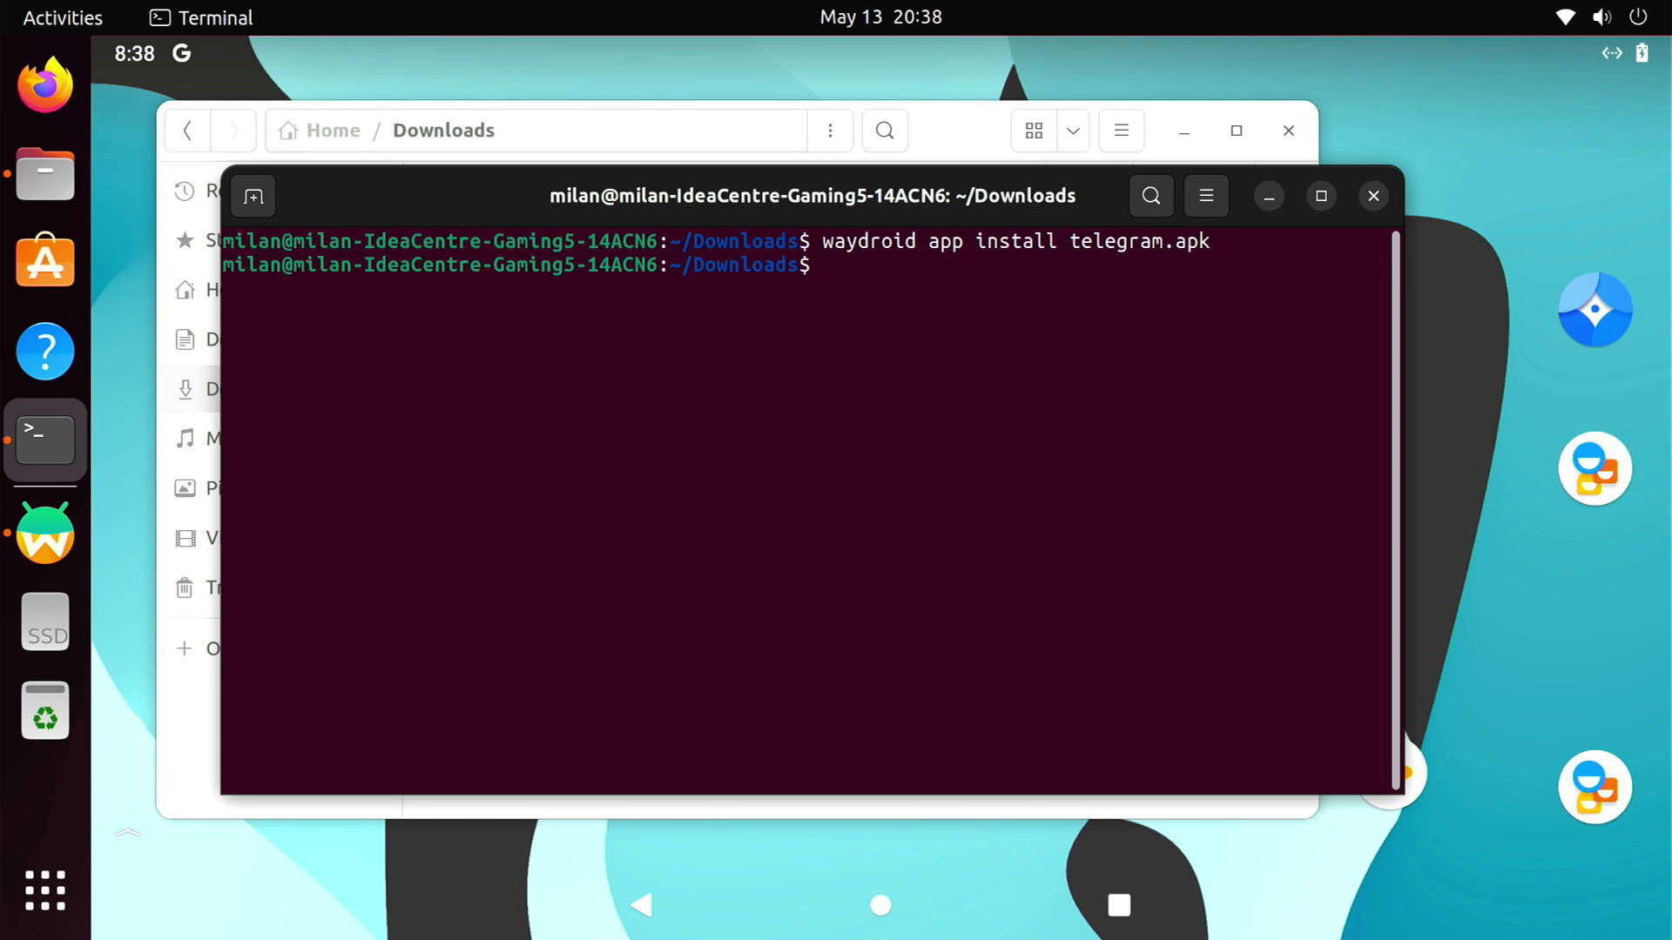
{"action": "left_click", "coordinate": [1375, 197]}
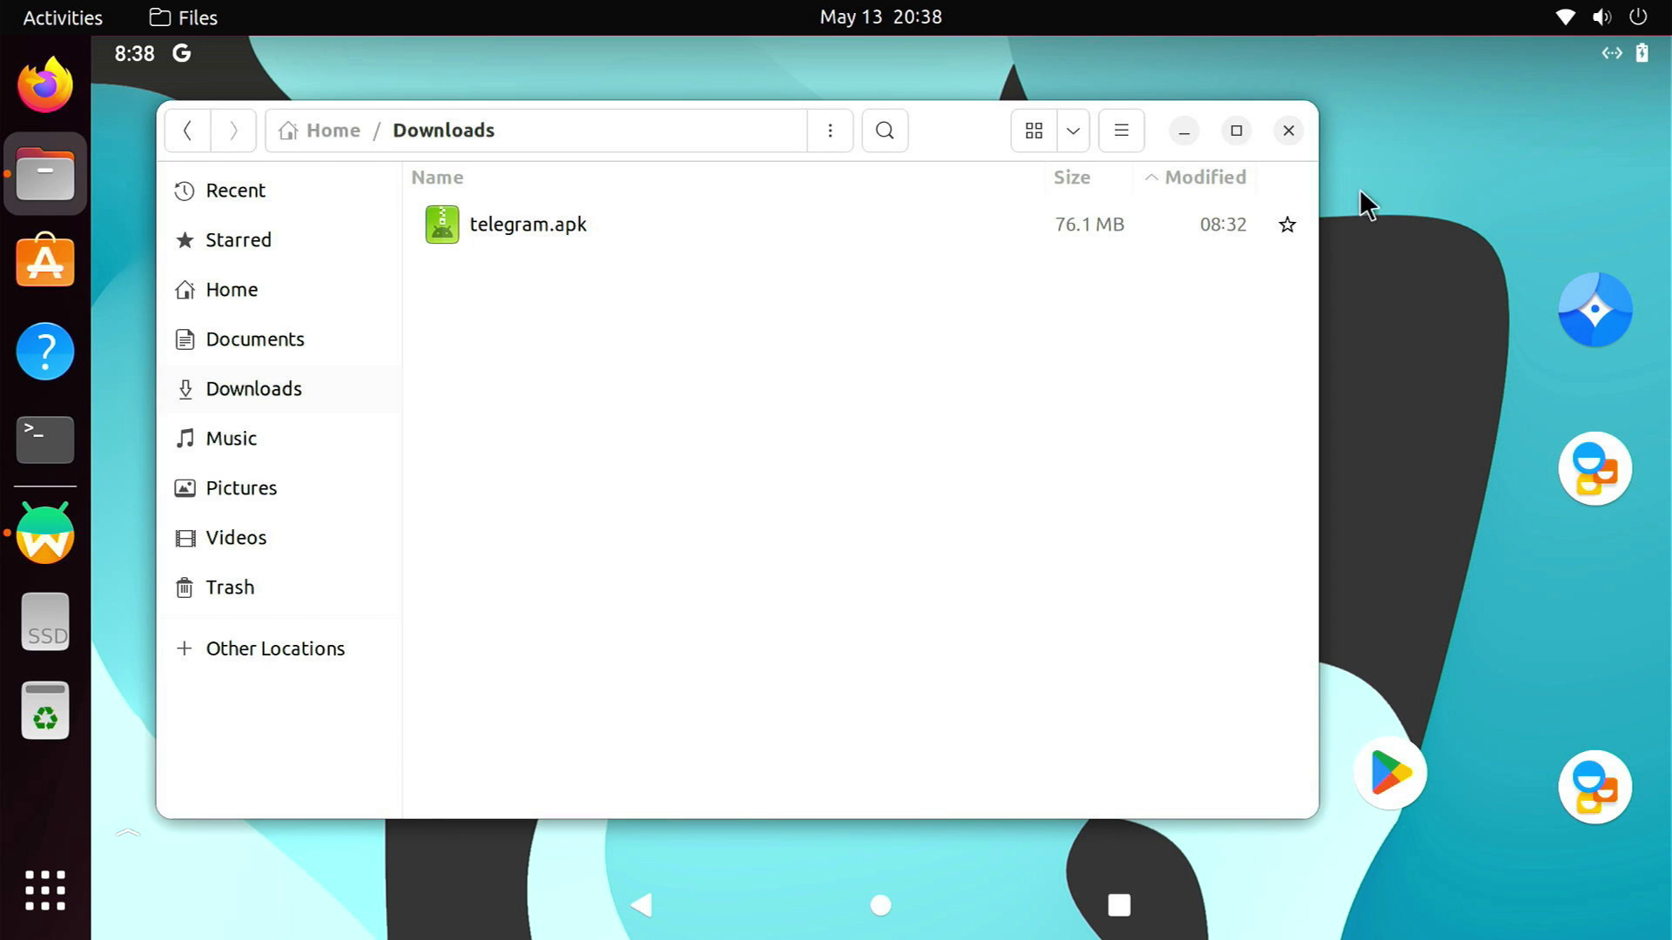
{"action": "left_click", "coordinate": [1298, 127]}
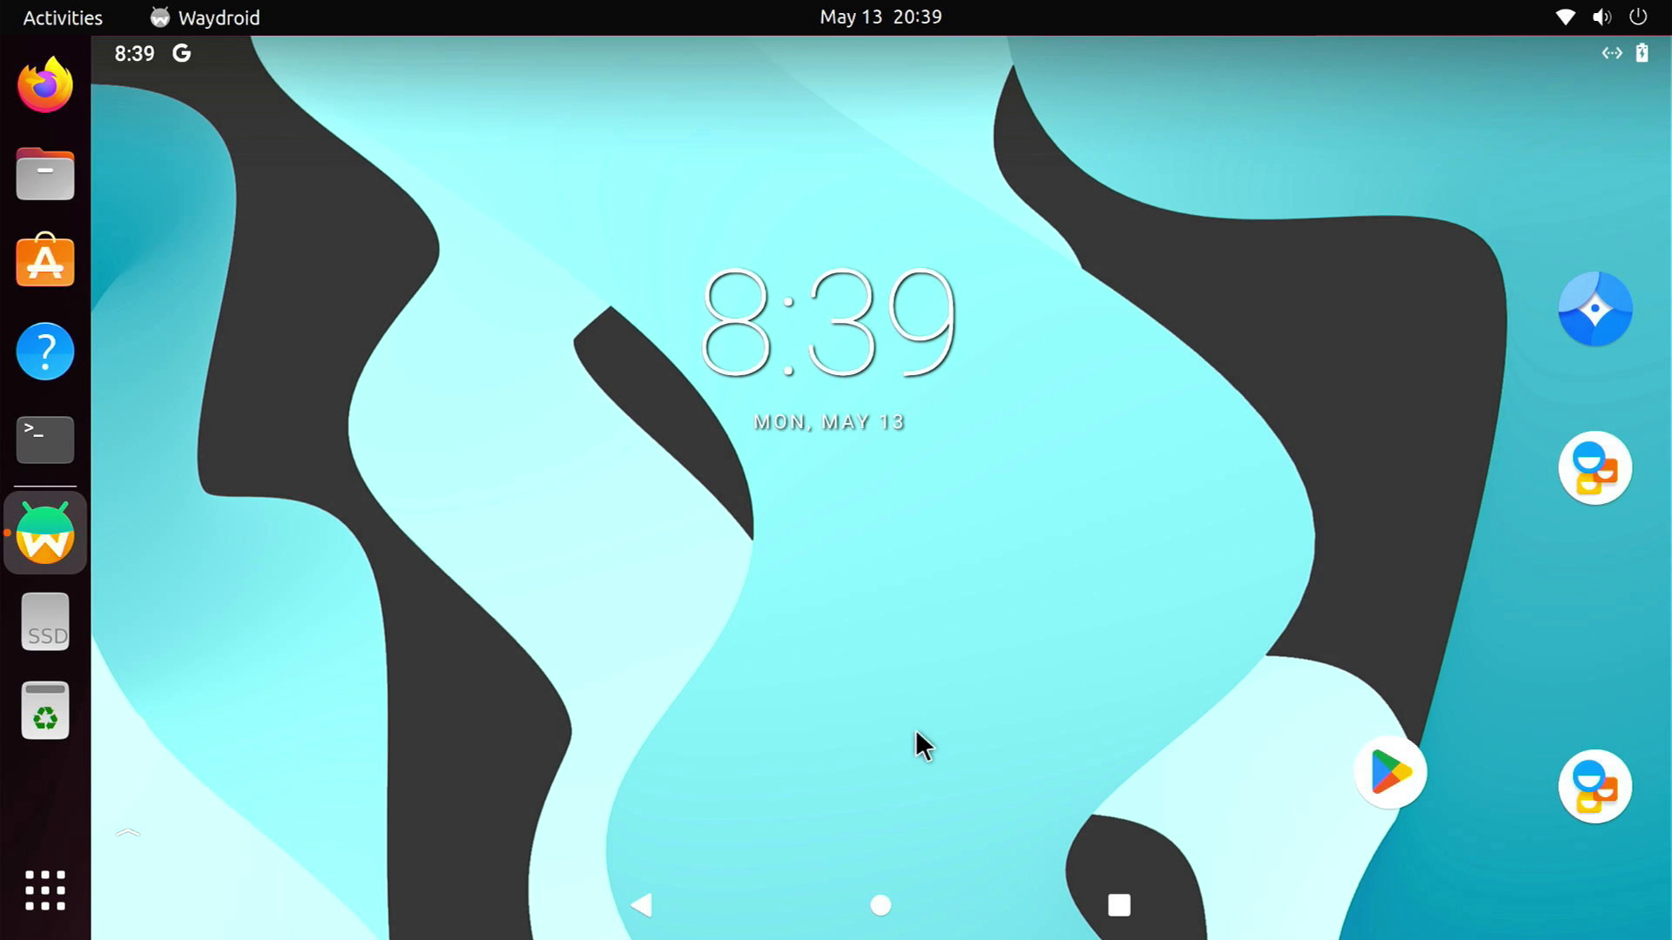
Launch the sideloaded Telegram from the Android app list, start sign-in, then return home
{"action": "left_click_drag", "start_coordinate": [917, 740], "coordinate": [1101, 209]}
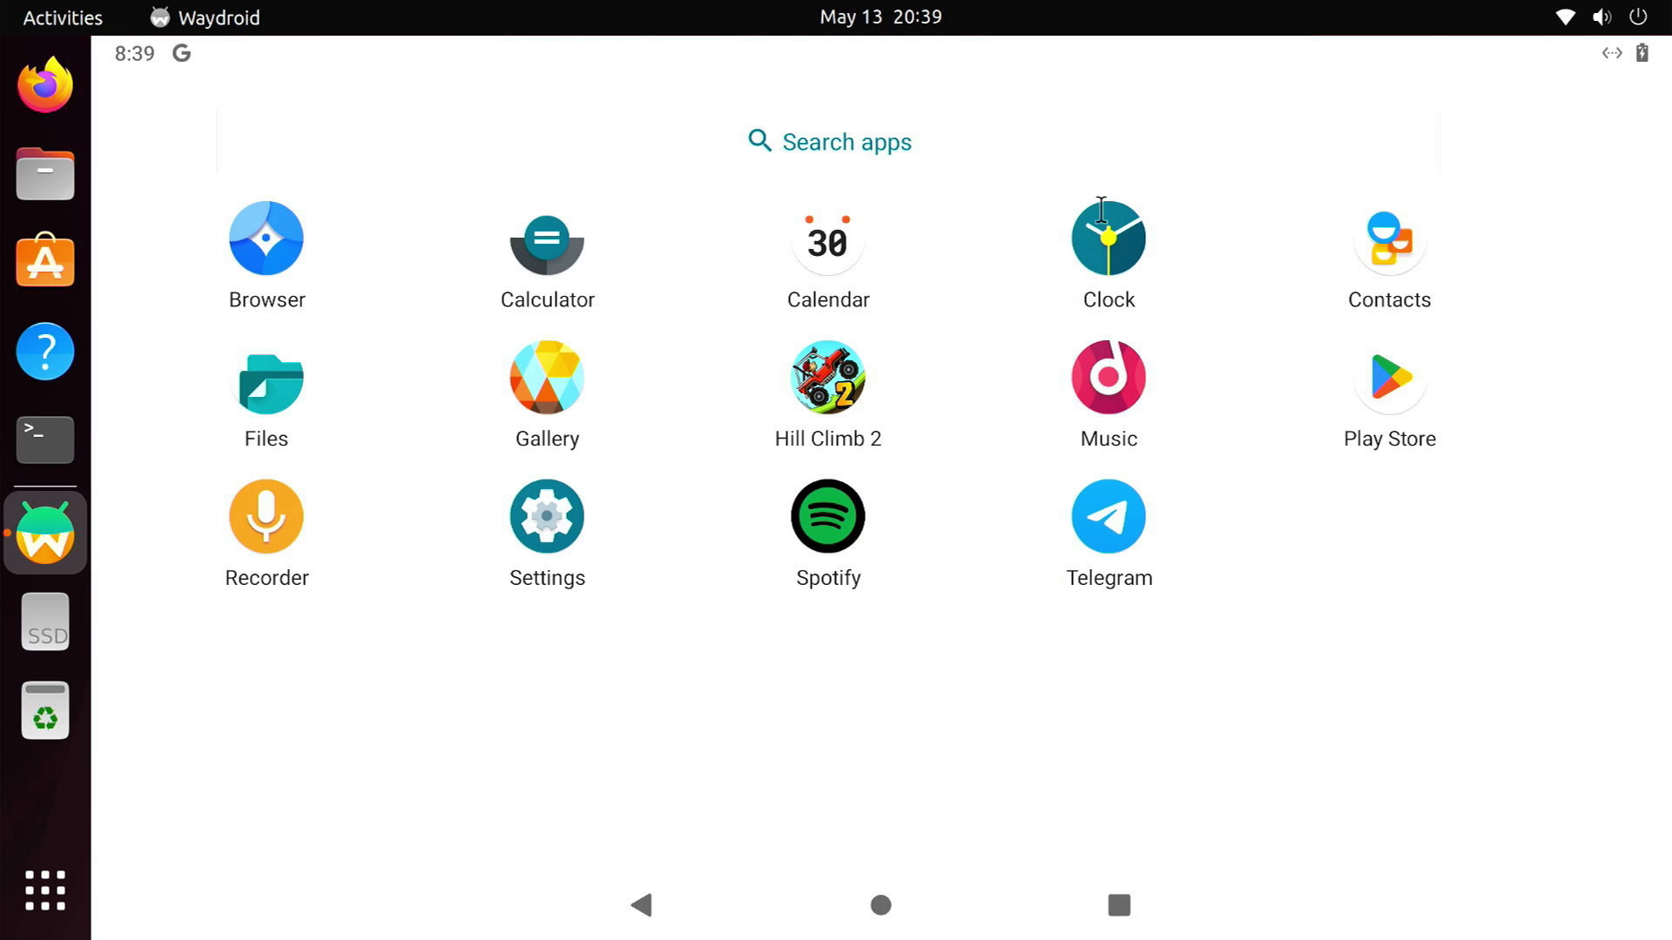
{"action": "left_click", "coordinate": [1129, 515]}
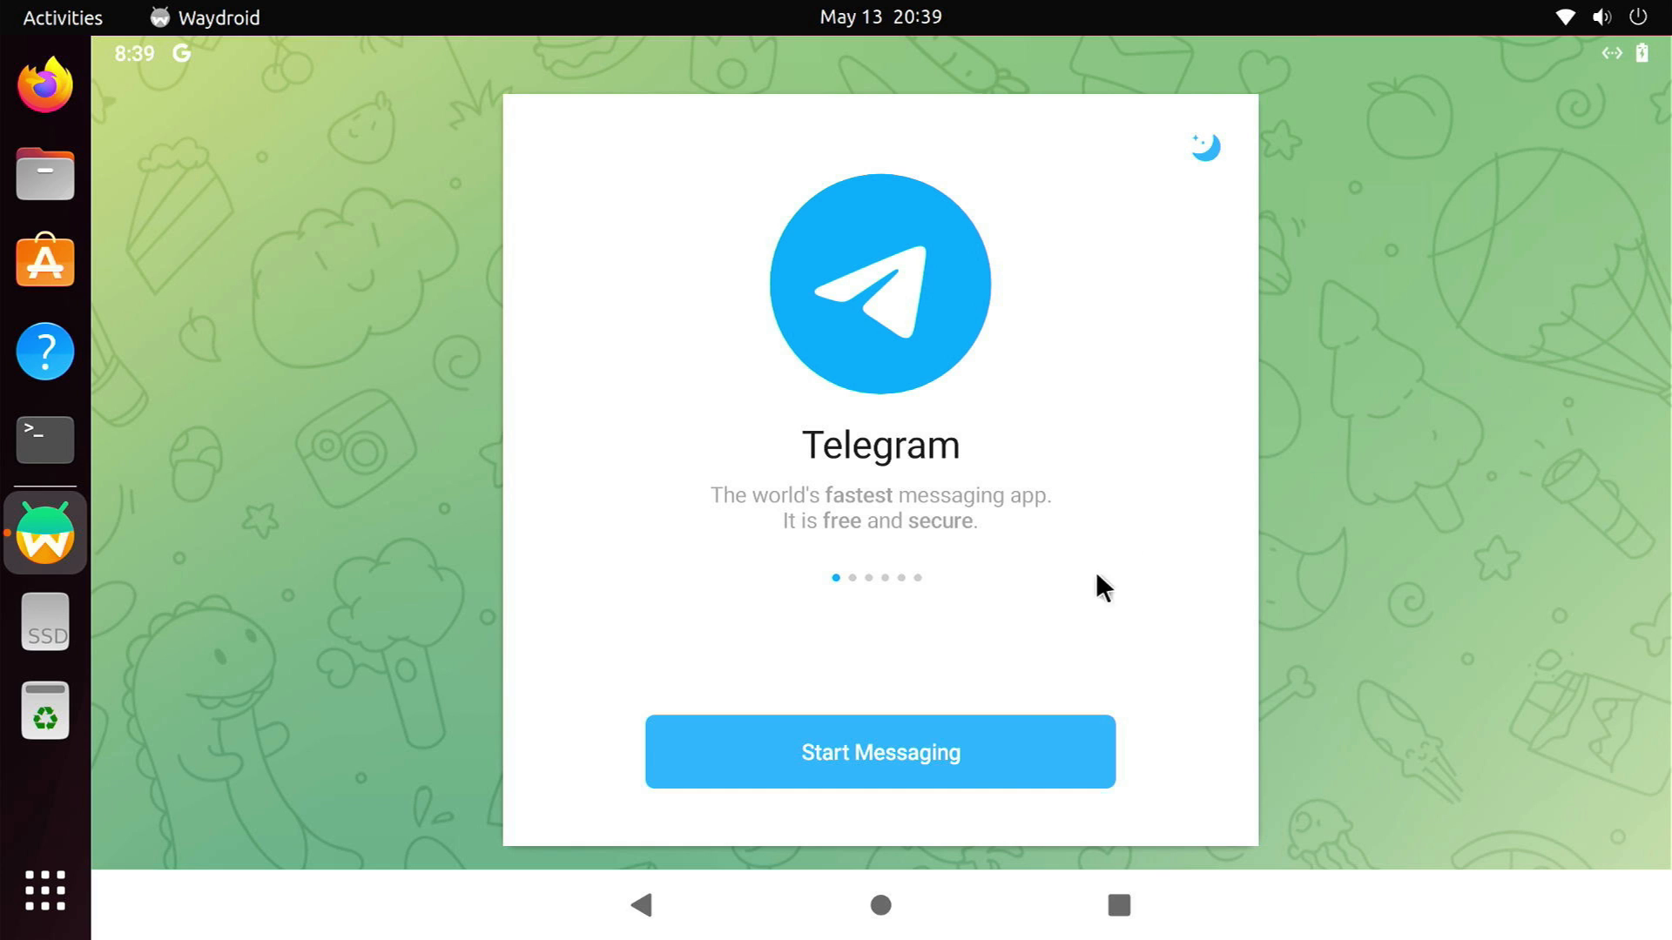
{"action": "left_click", "coordinate": [940, 775]}
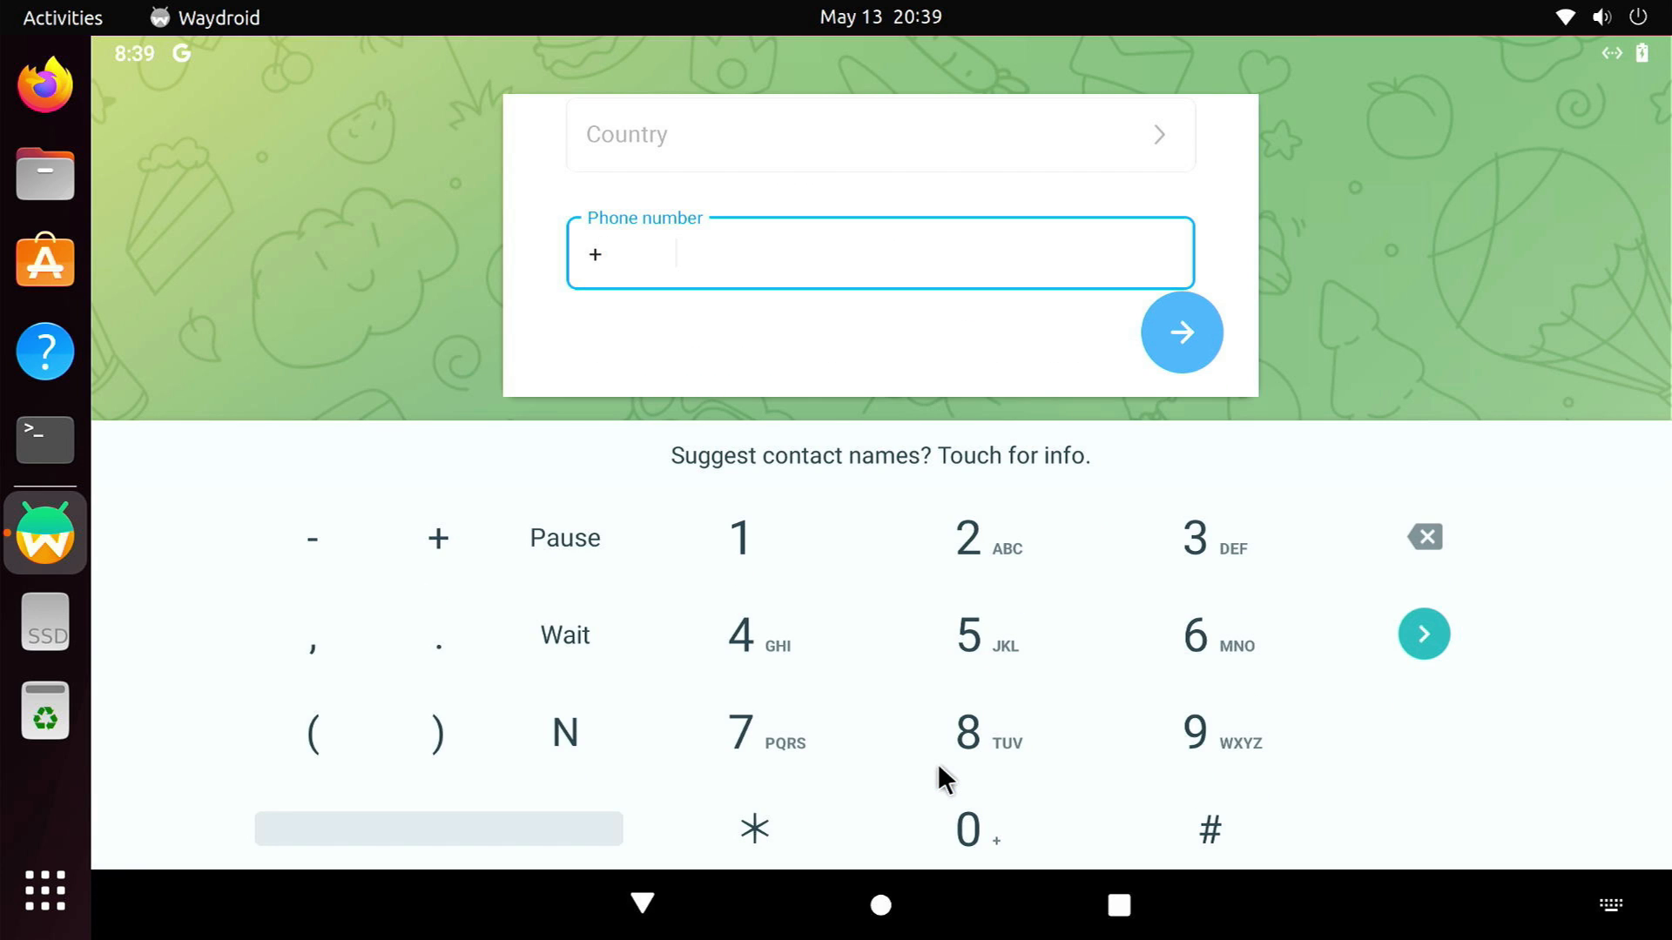
{"action": "key", "text": "Escape"}
{"action": "key", "text": "Escape"}
{"action": "key", "text": "Escape"}
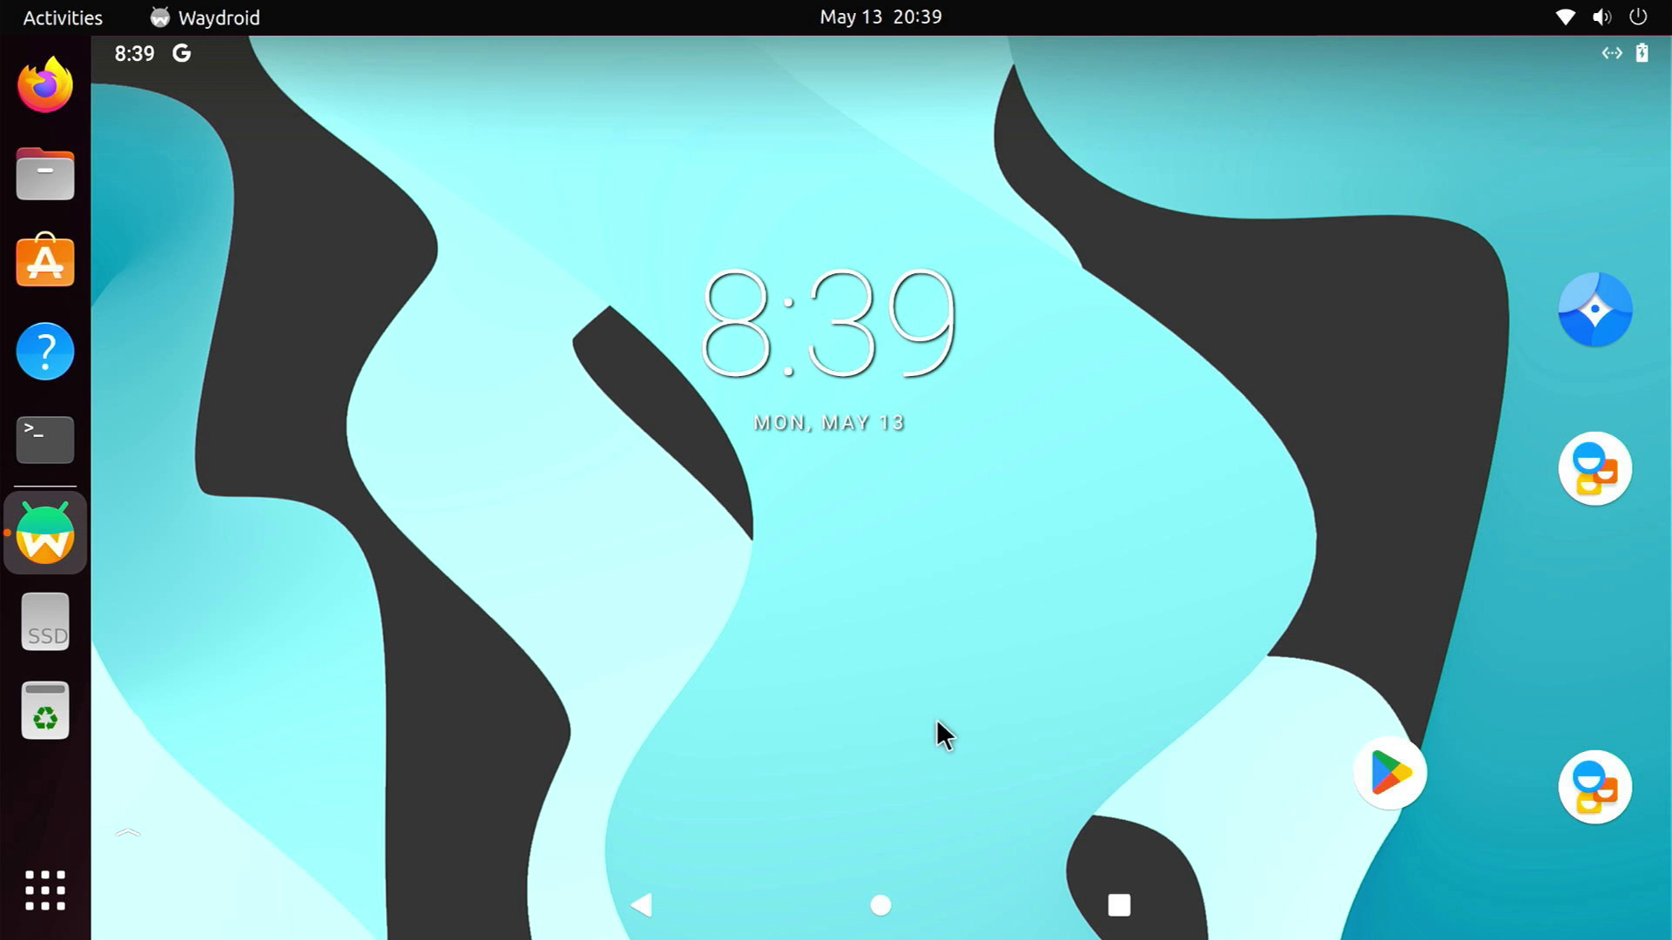
Drag Telegram from the app drawer to Uninstall and confirm its removal
{"action": "left_click_drag", "start_coordinate": [944, 736], "coordinate": [1148, 48]}
{"action": "left_click_drag", "start_coordinate": [1115, 519], "coordinate": [129, 235]}
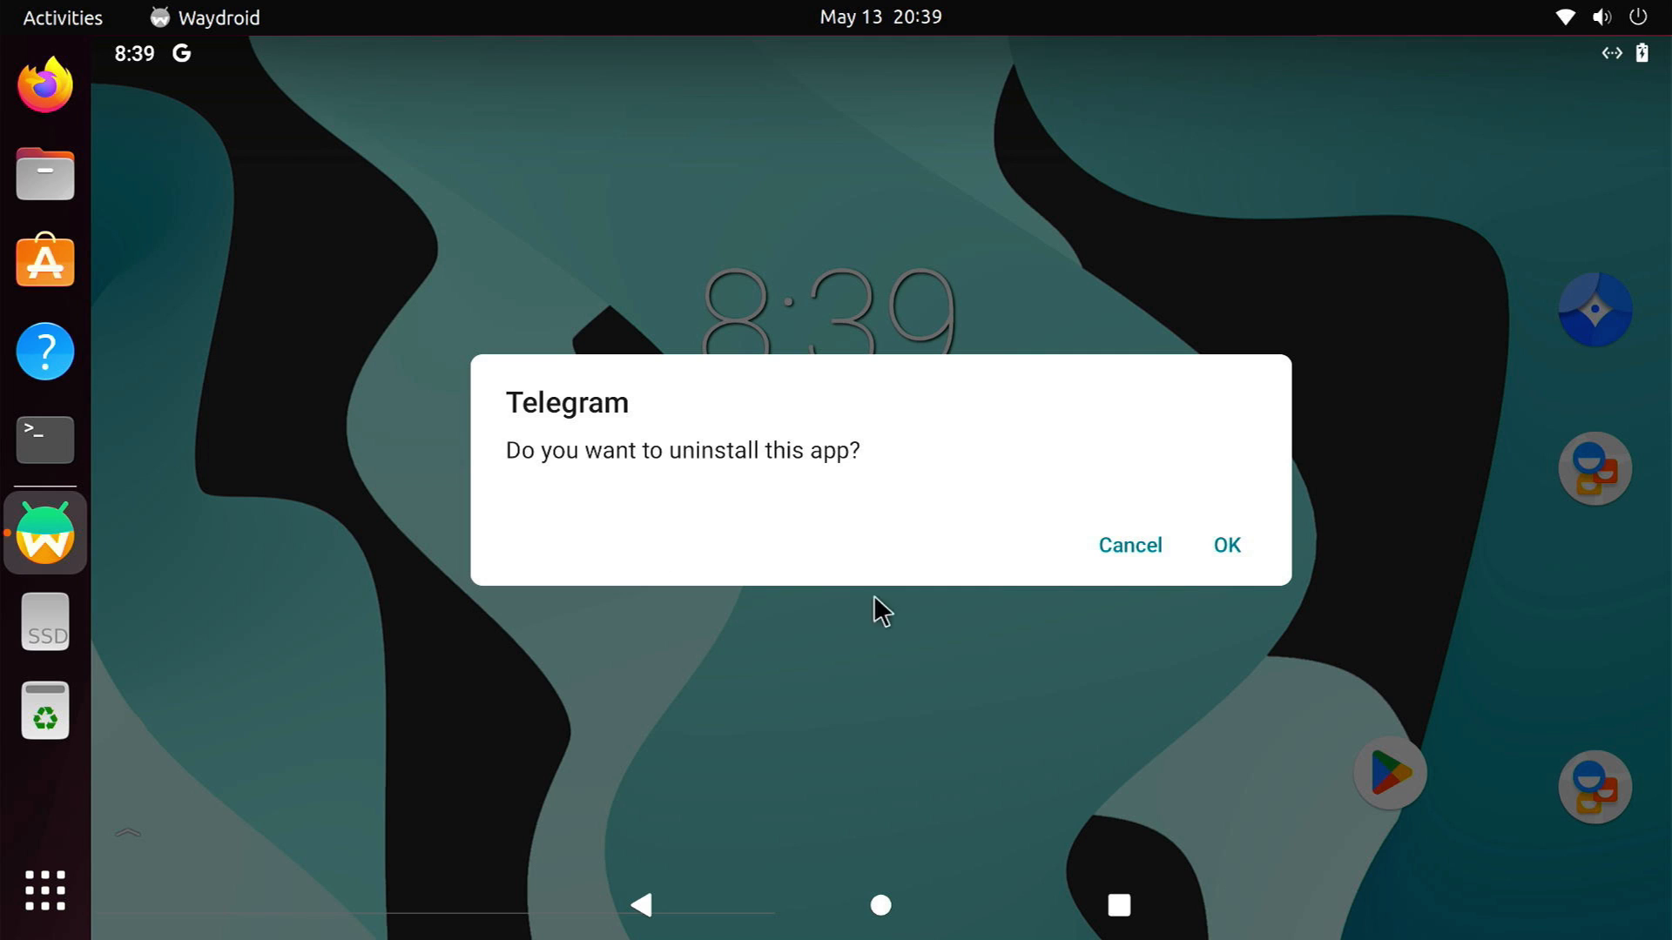
{"action": "left_click", "coordinate": [1228, 546]}
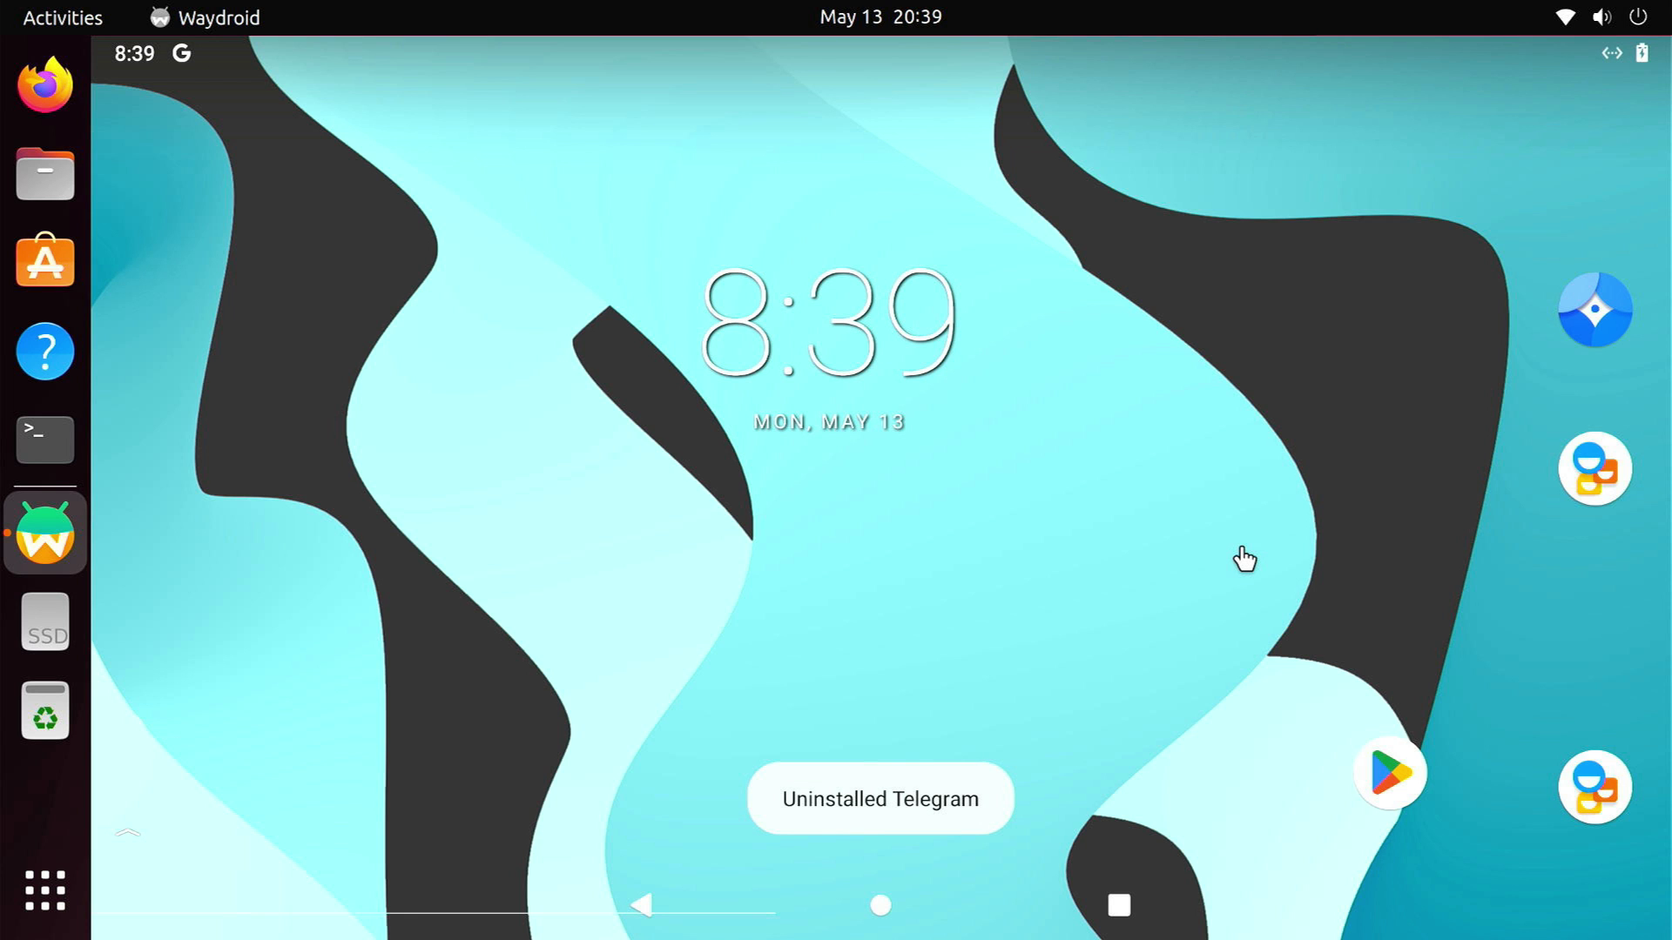
{"action": "right_click", "coordinate": [75, 547]}
Quit Waydroid and run sudo waydroid session stop, entering the sudo password
{"action": "left_click", "coordinate": [212, 642]}
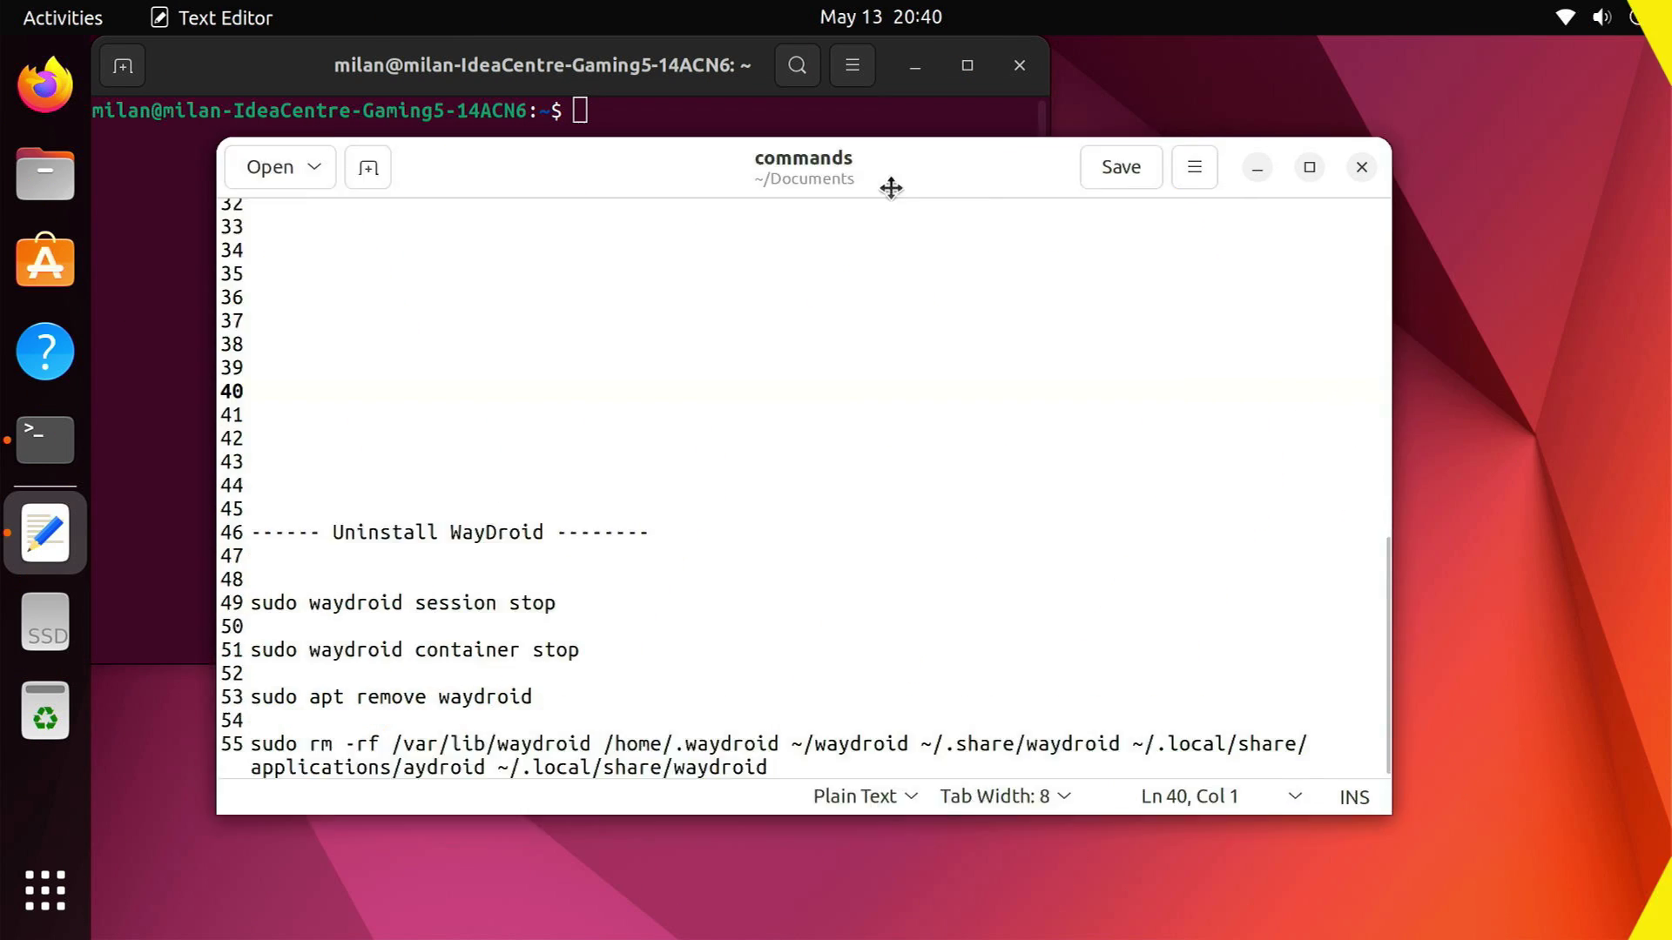
{"action": "left_click_drag", "start_coordinate": [889, 186], "coordinate": [1120, 273]}
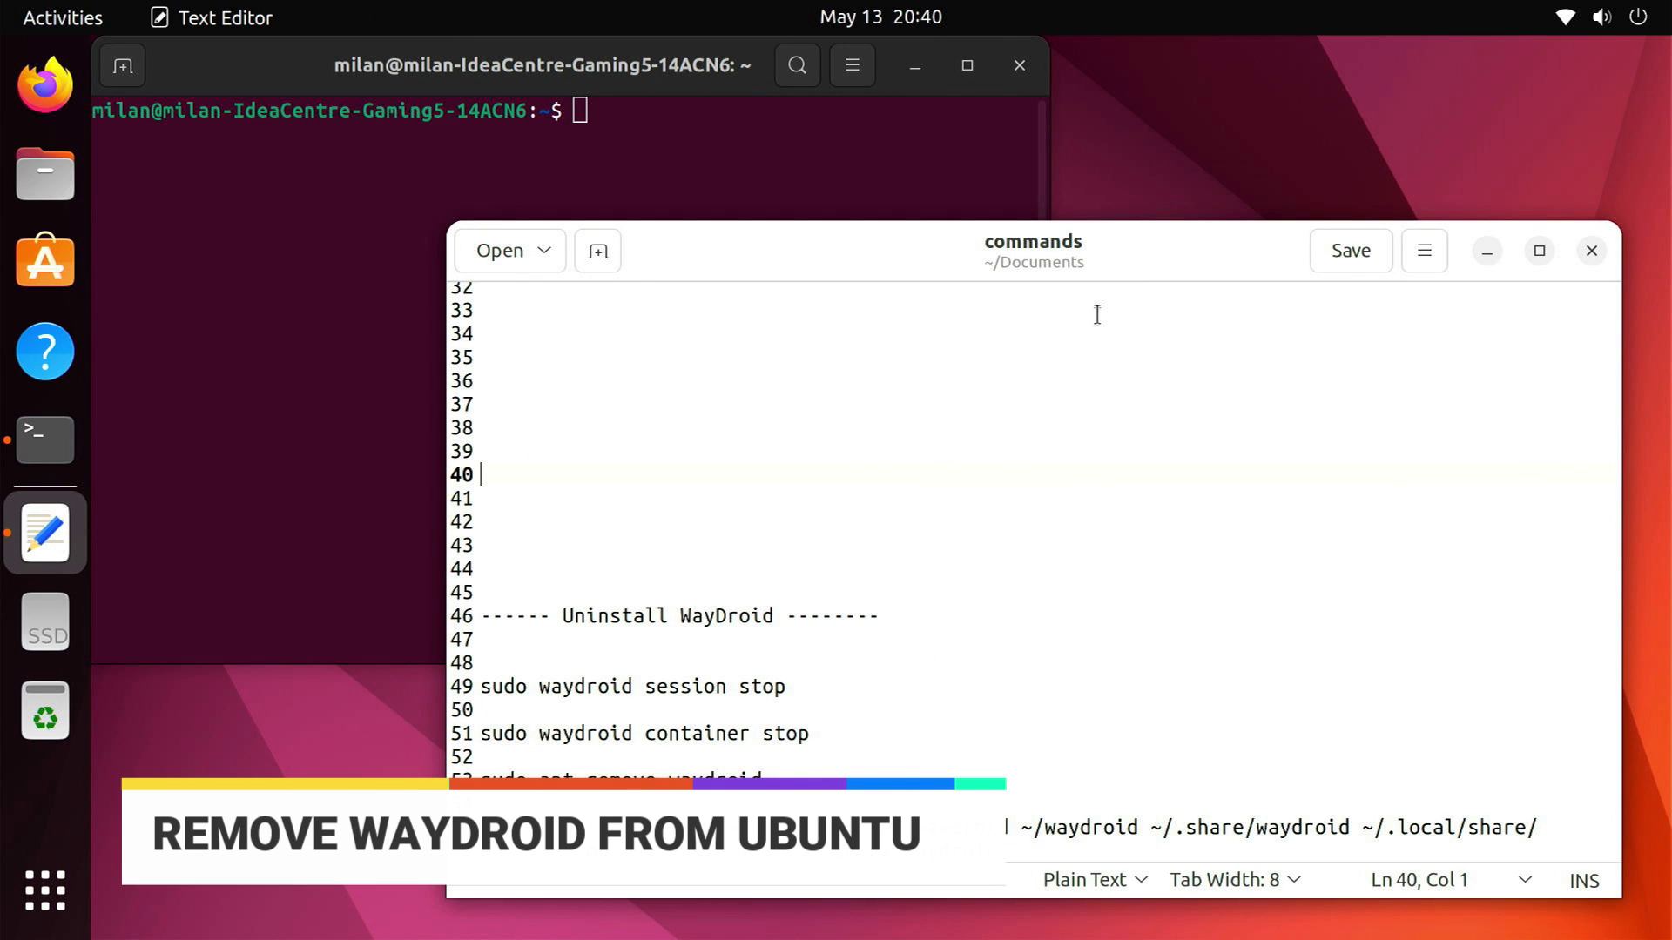
{"action": "left_click_drag", "start_coordinate": [482, 687], "coordinate": [786, 684]}
{"action": "key", "text": "ctrl+c"}
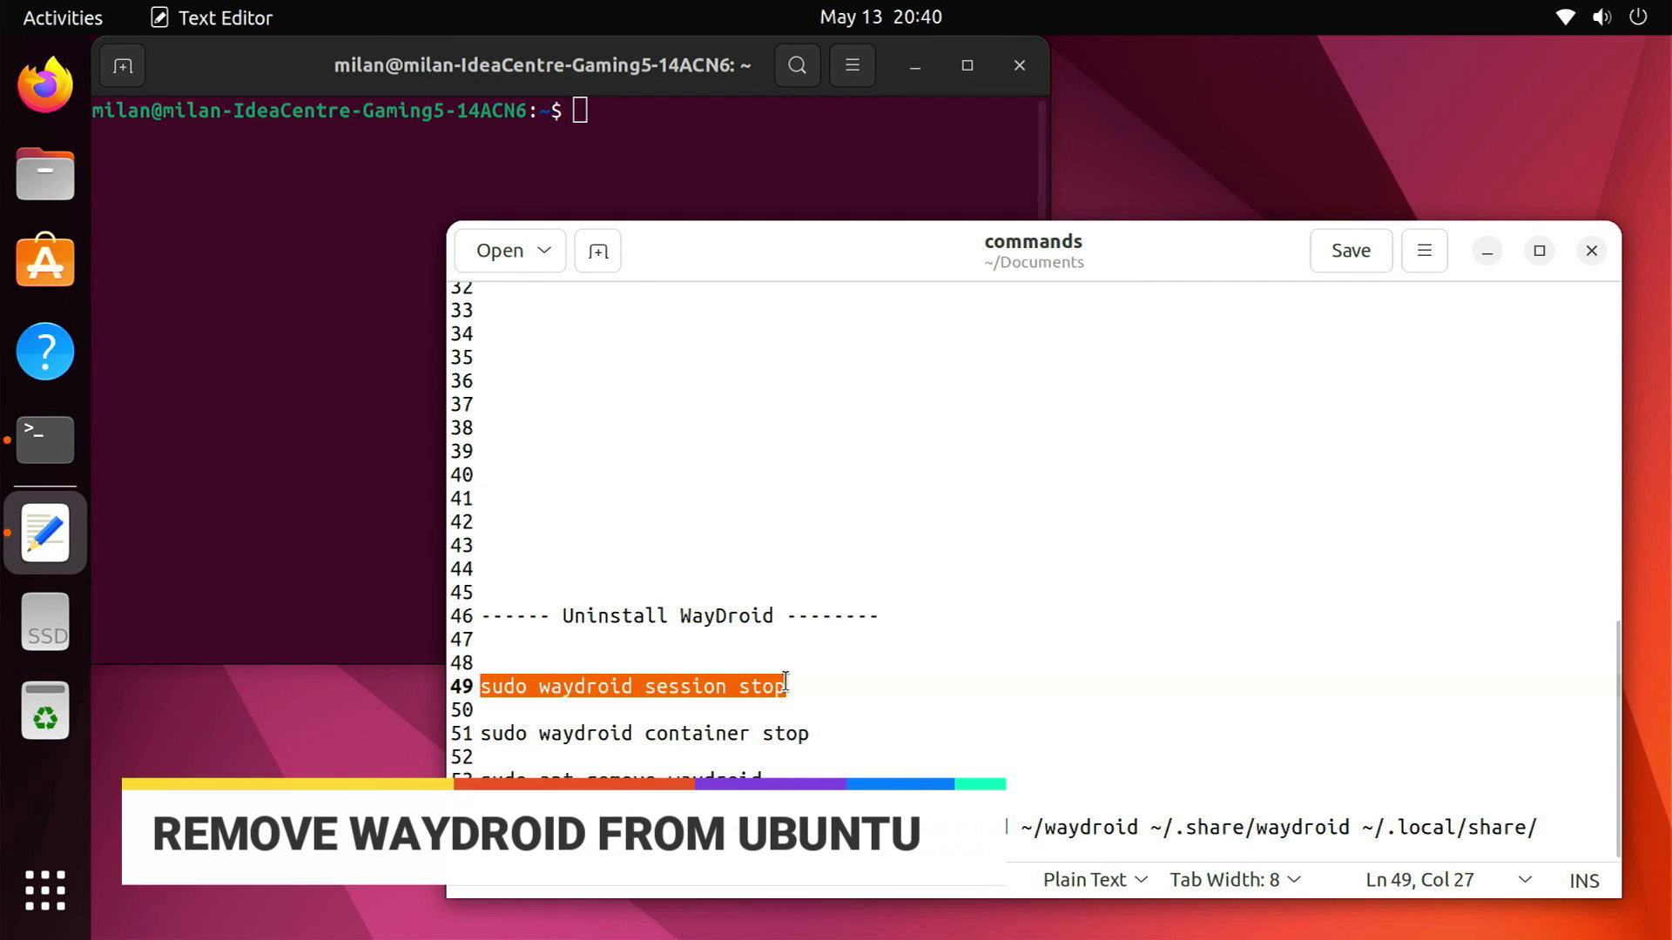
{"action": "right_click", "coordinate": [704, 153]}
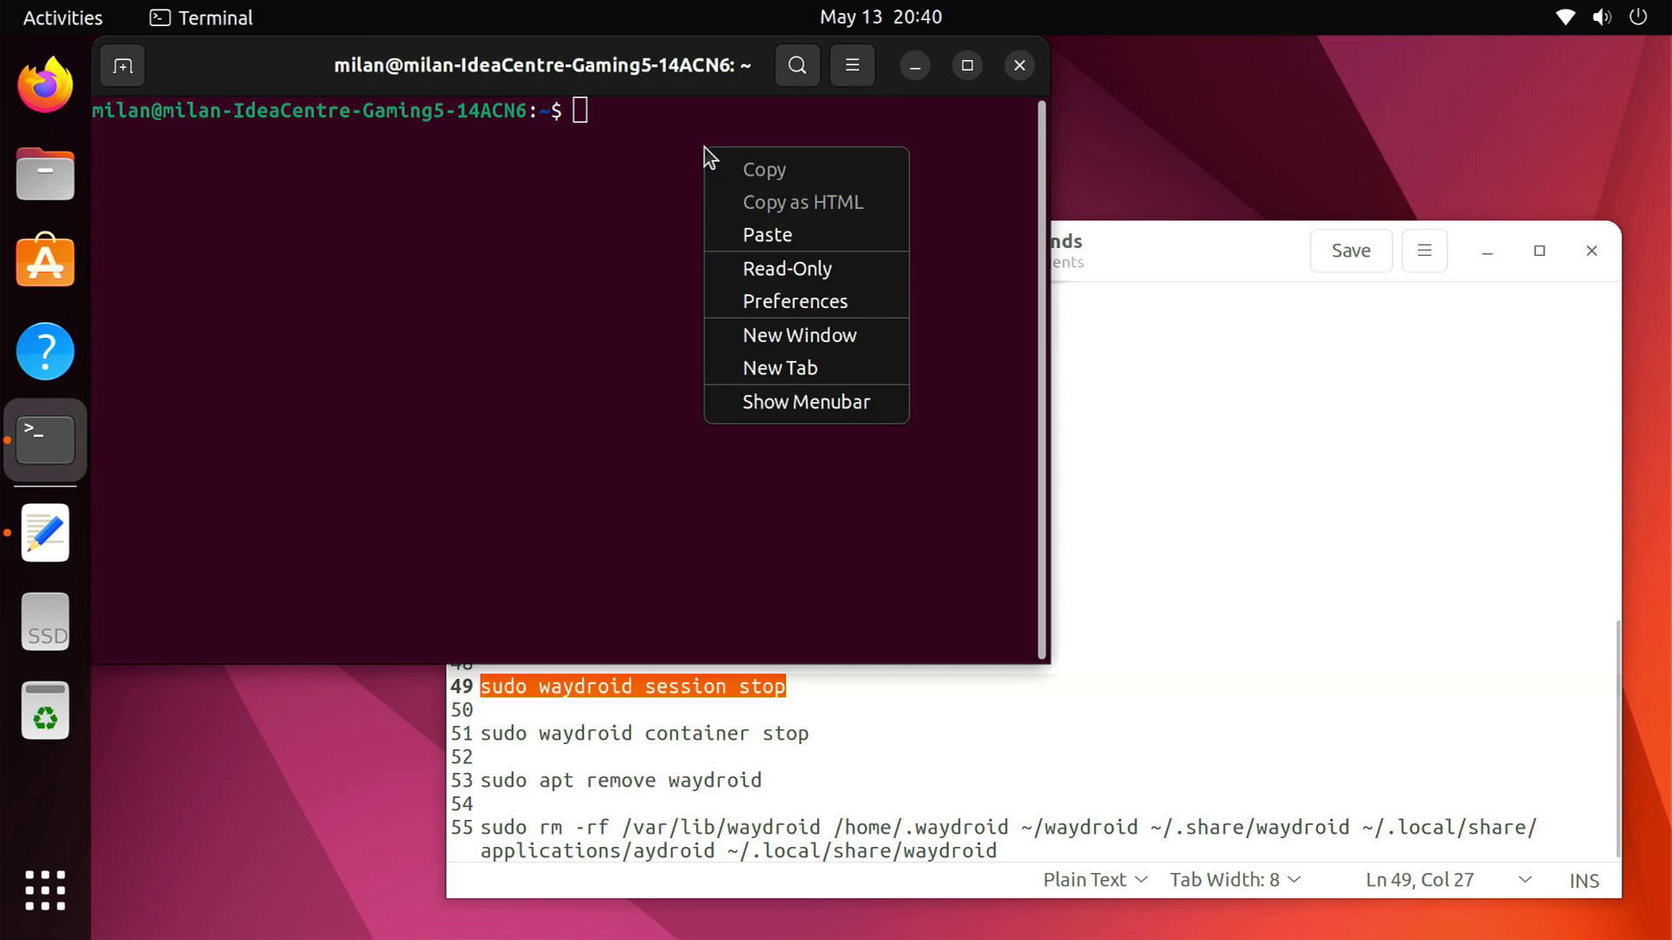
{"action": "left_click", "coordinate": [766, 230]}
{"action": "key", "text": "Return"}
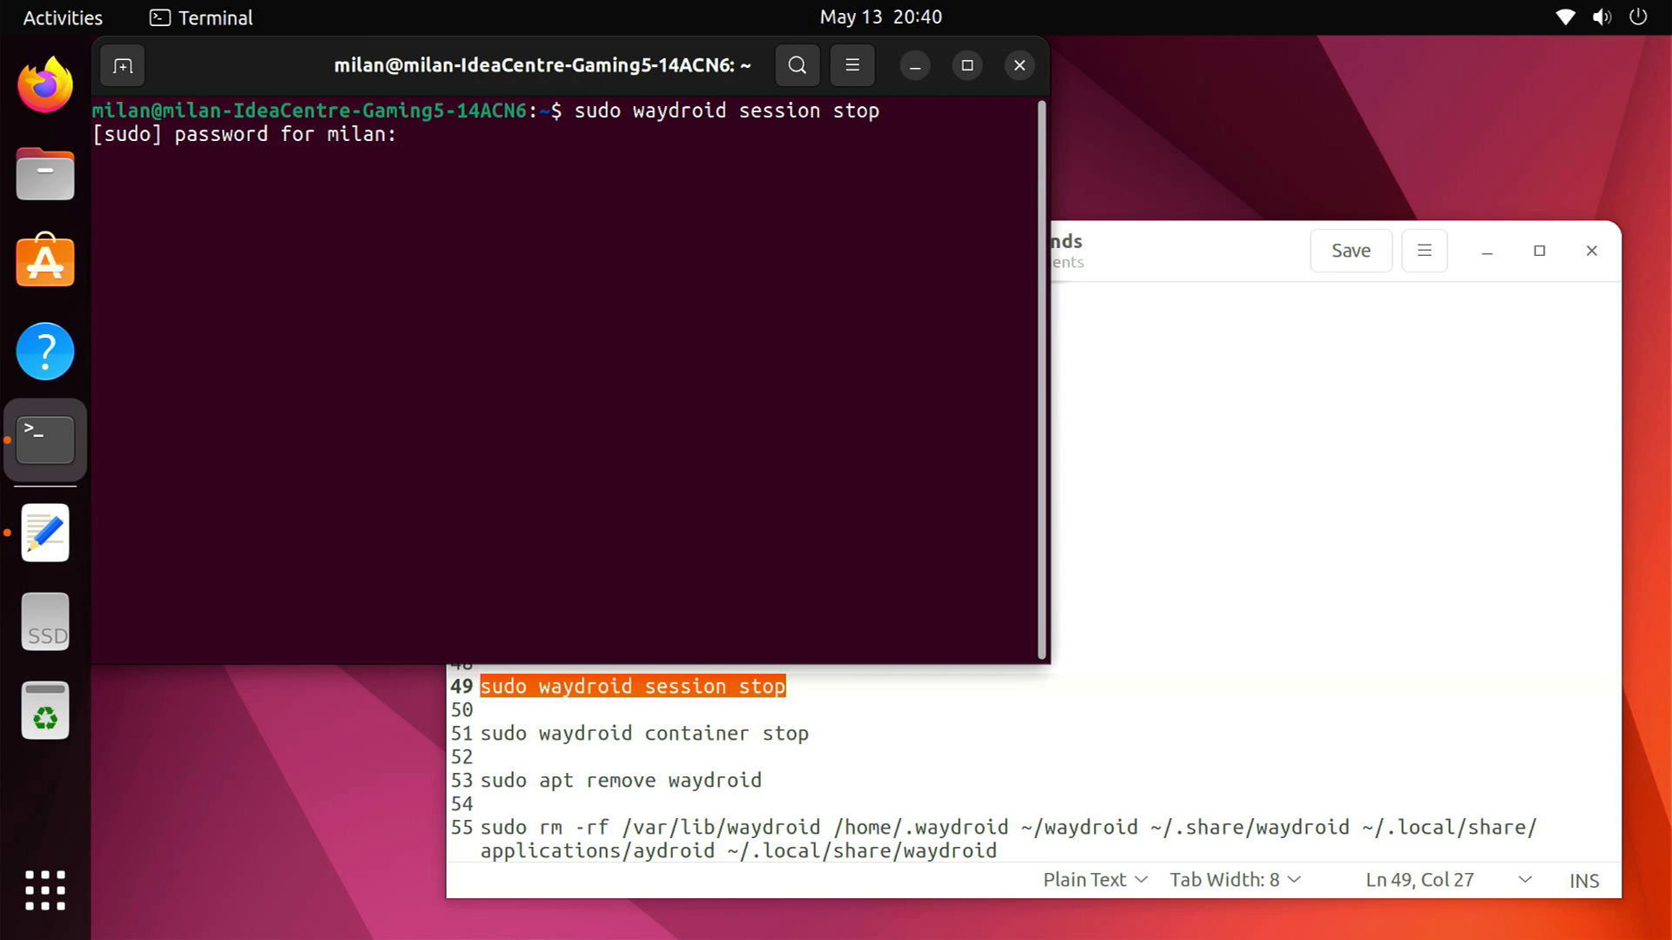
{"action": "key", "text": "Return"}
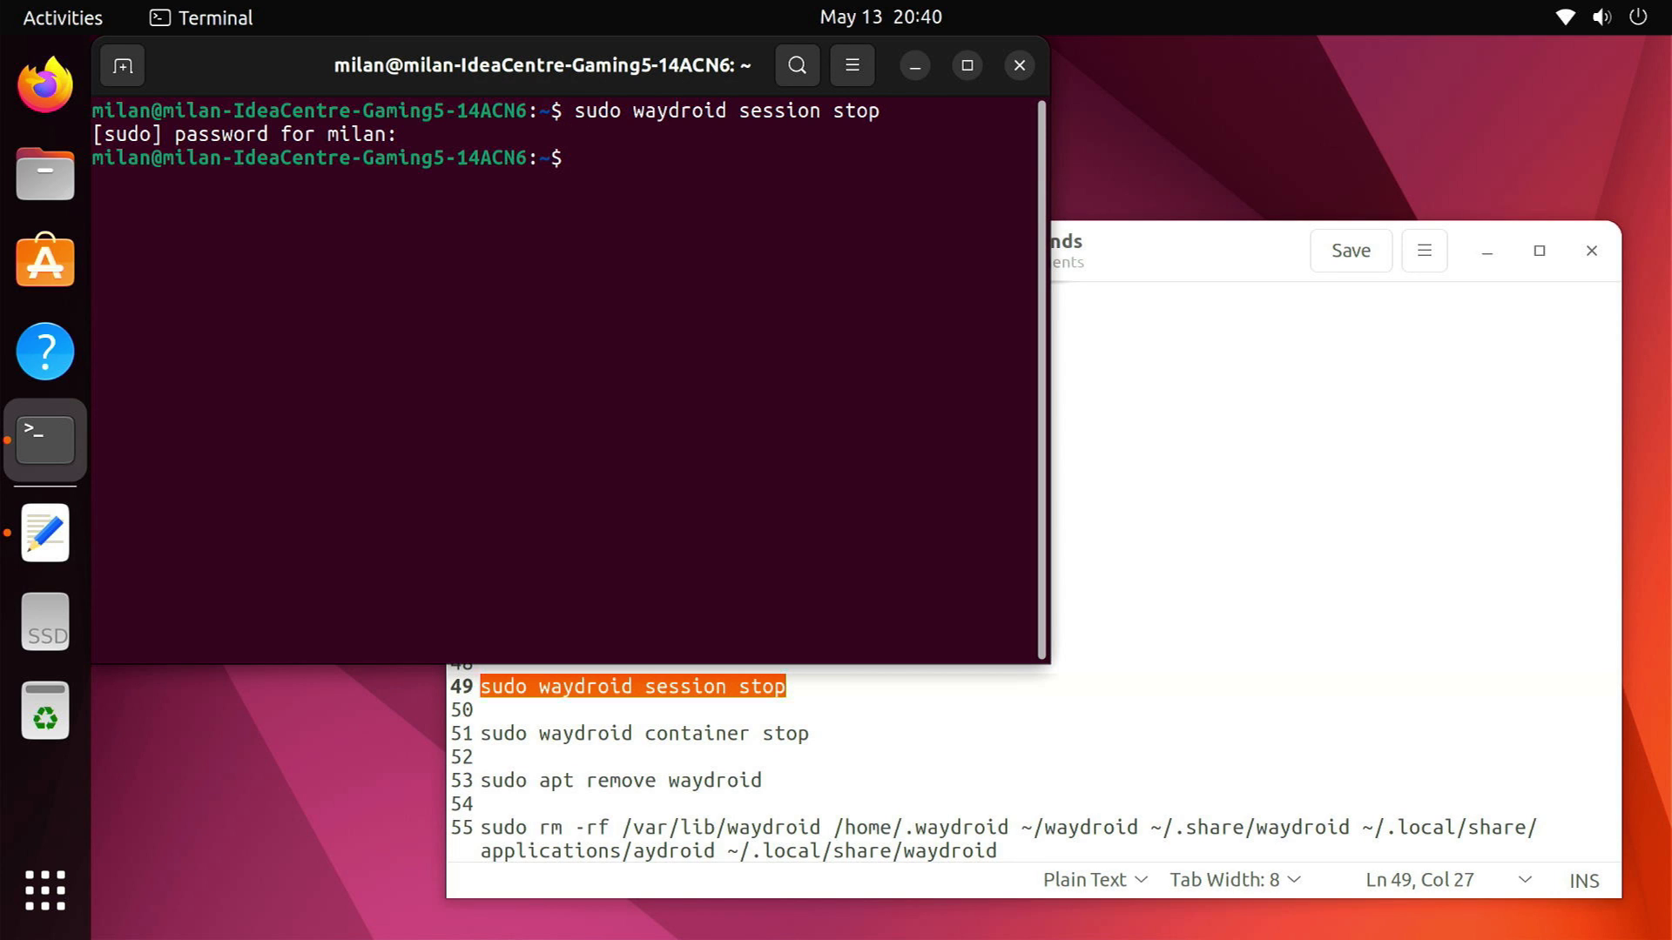
Paste and run the Waydroid container stop command from the commands file
{"action": "left_click", "coordinate": [494, 739]}
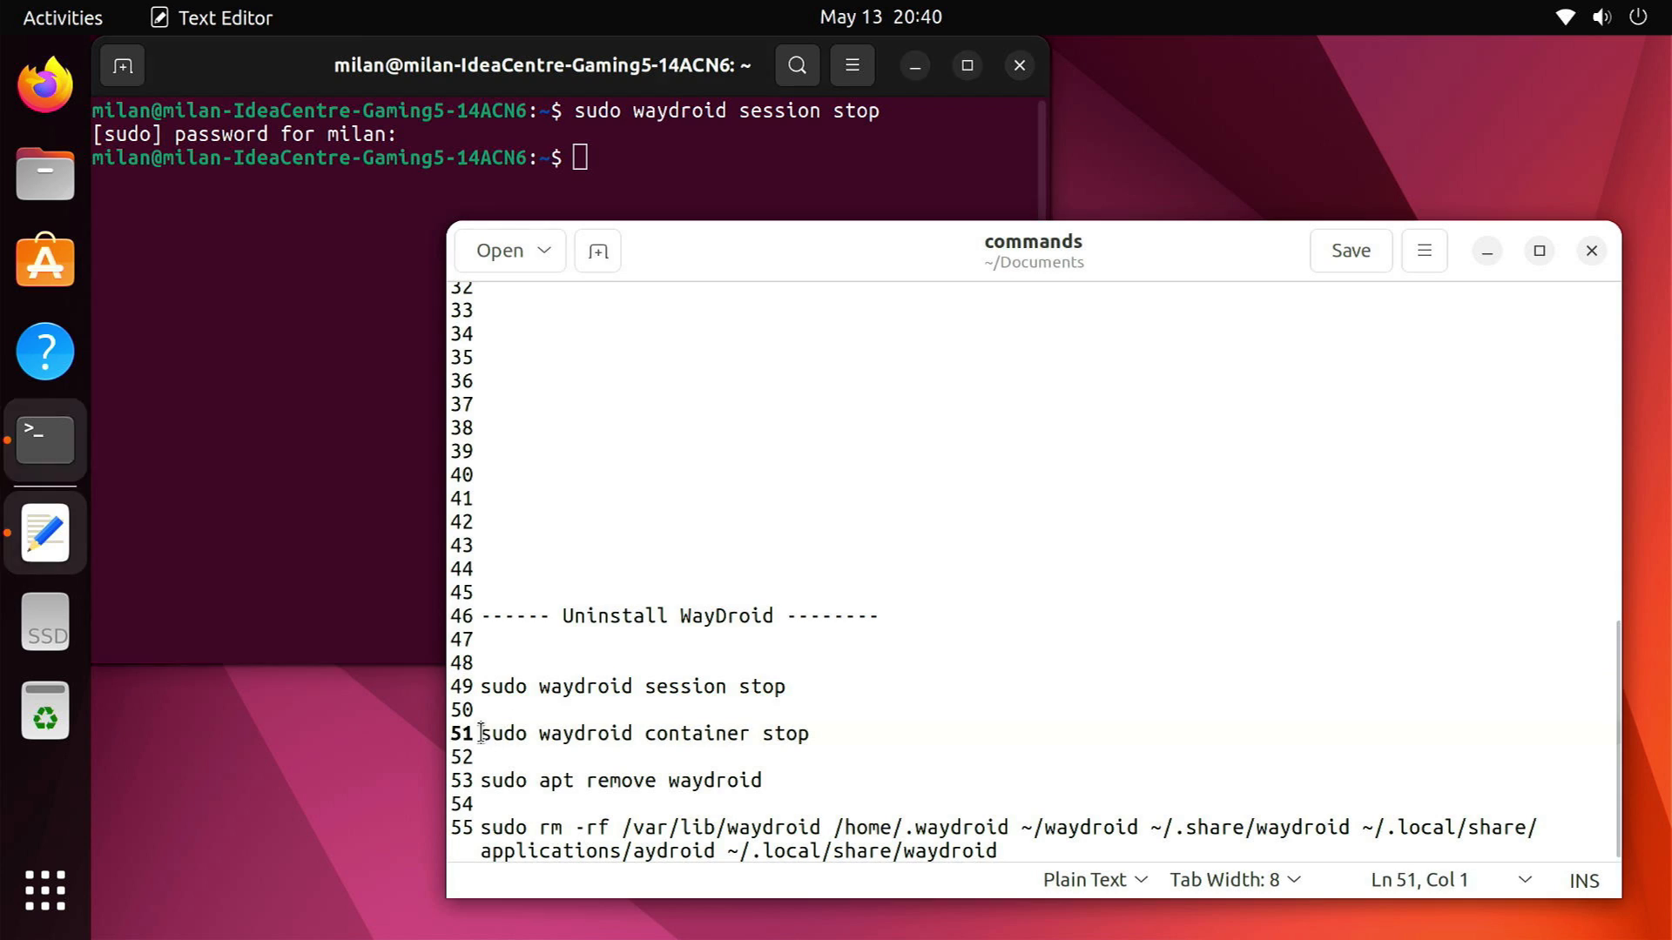
{"action": "left_click_drag", "start_coordinate": [494, 738], "coordinate": [818, 733]}
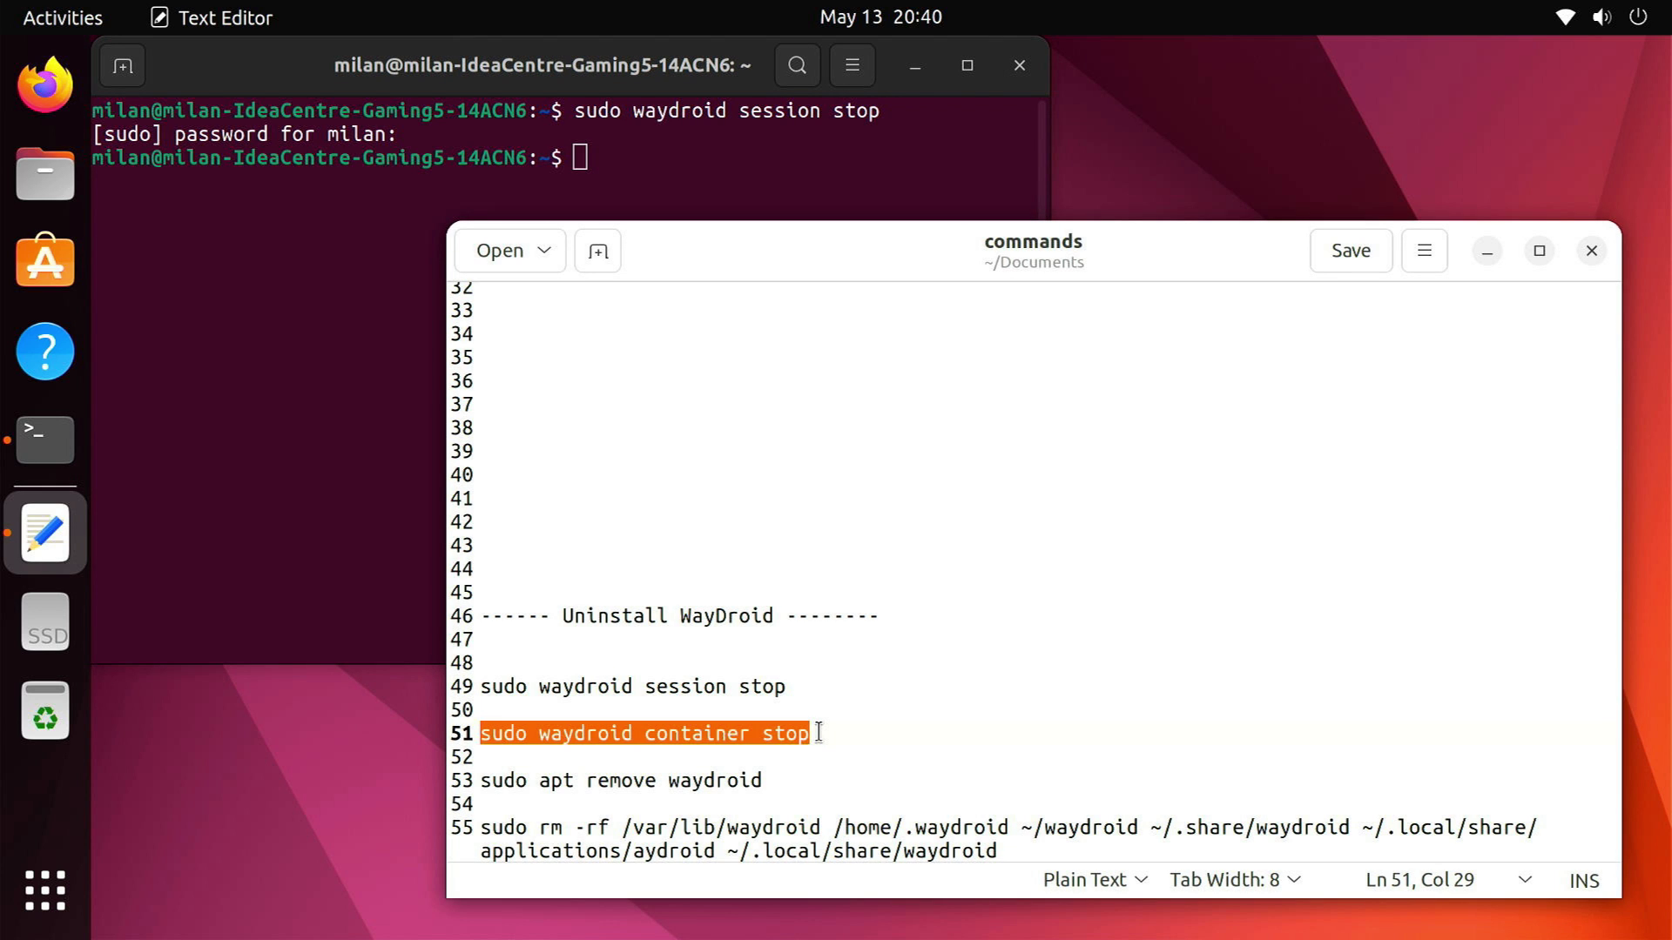
{"action": "left_click", "coordinate": [671, 187]}
{"action": "right_click", "coordinate": [671, 186]}
{"action": "left_click", "coordinate": [735, 272]}
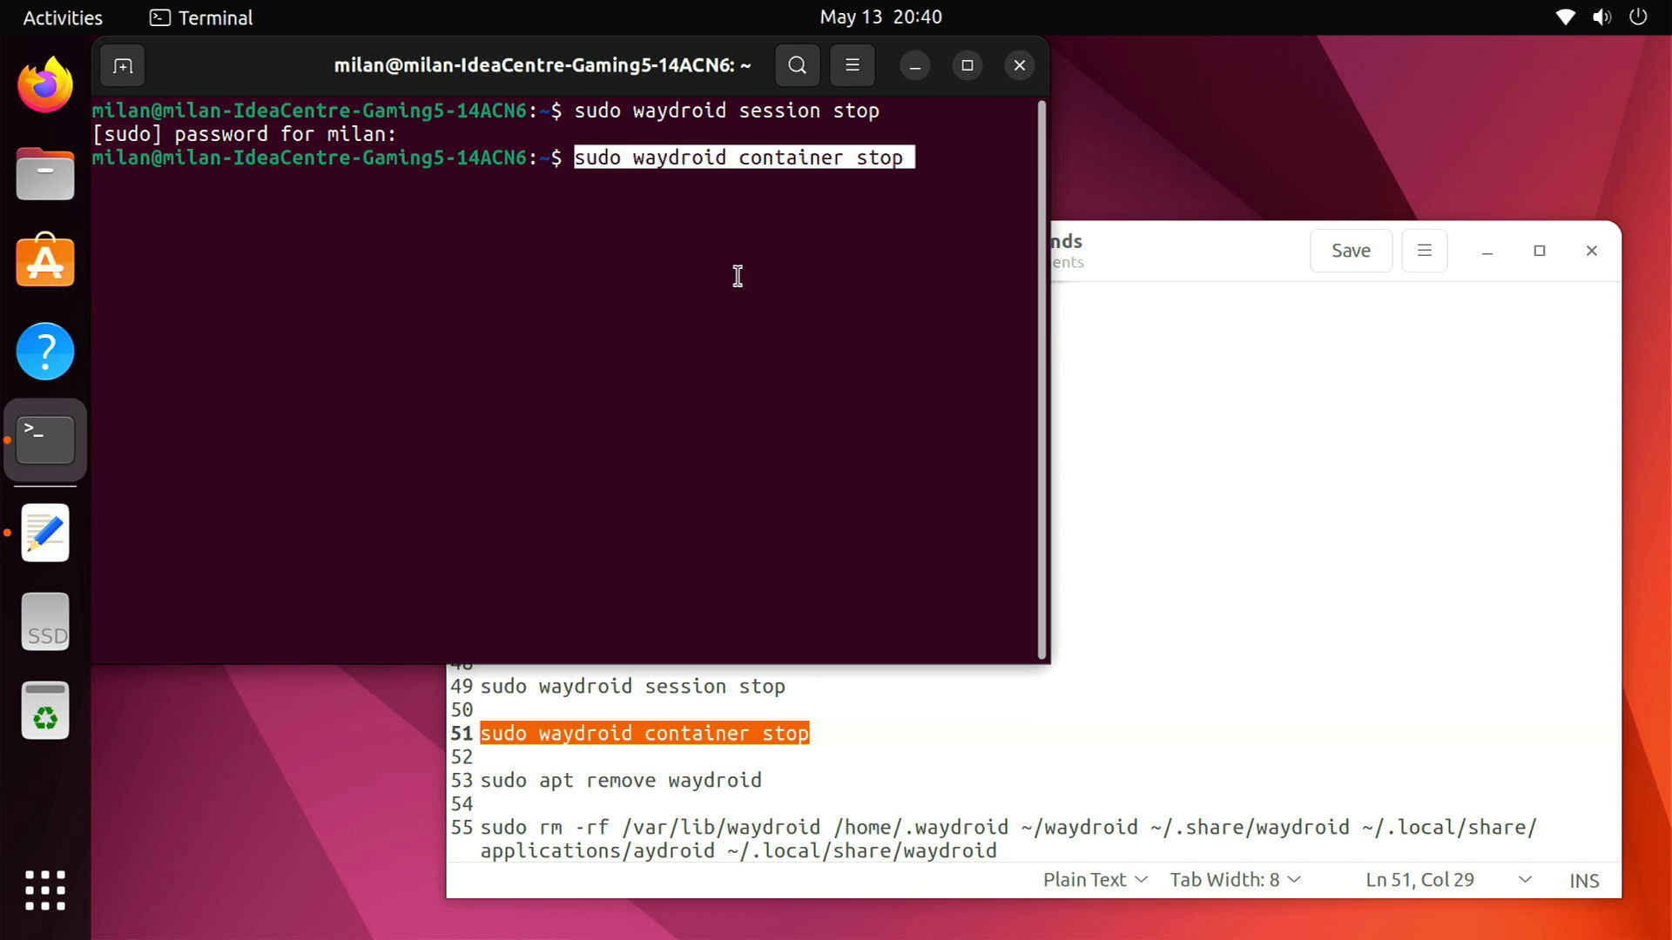
{"action": "key", "text": "Return"}
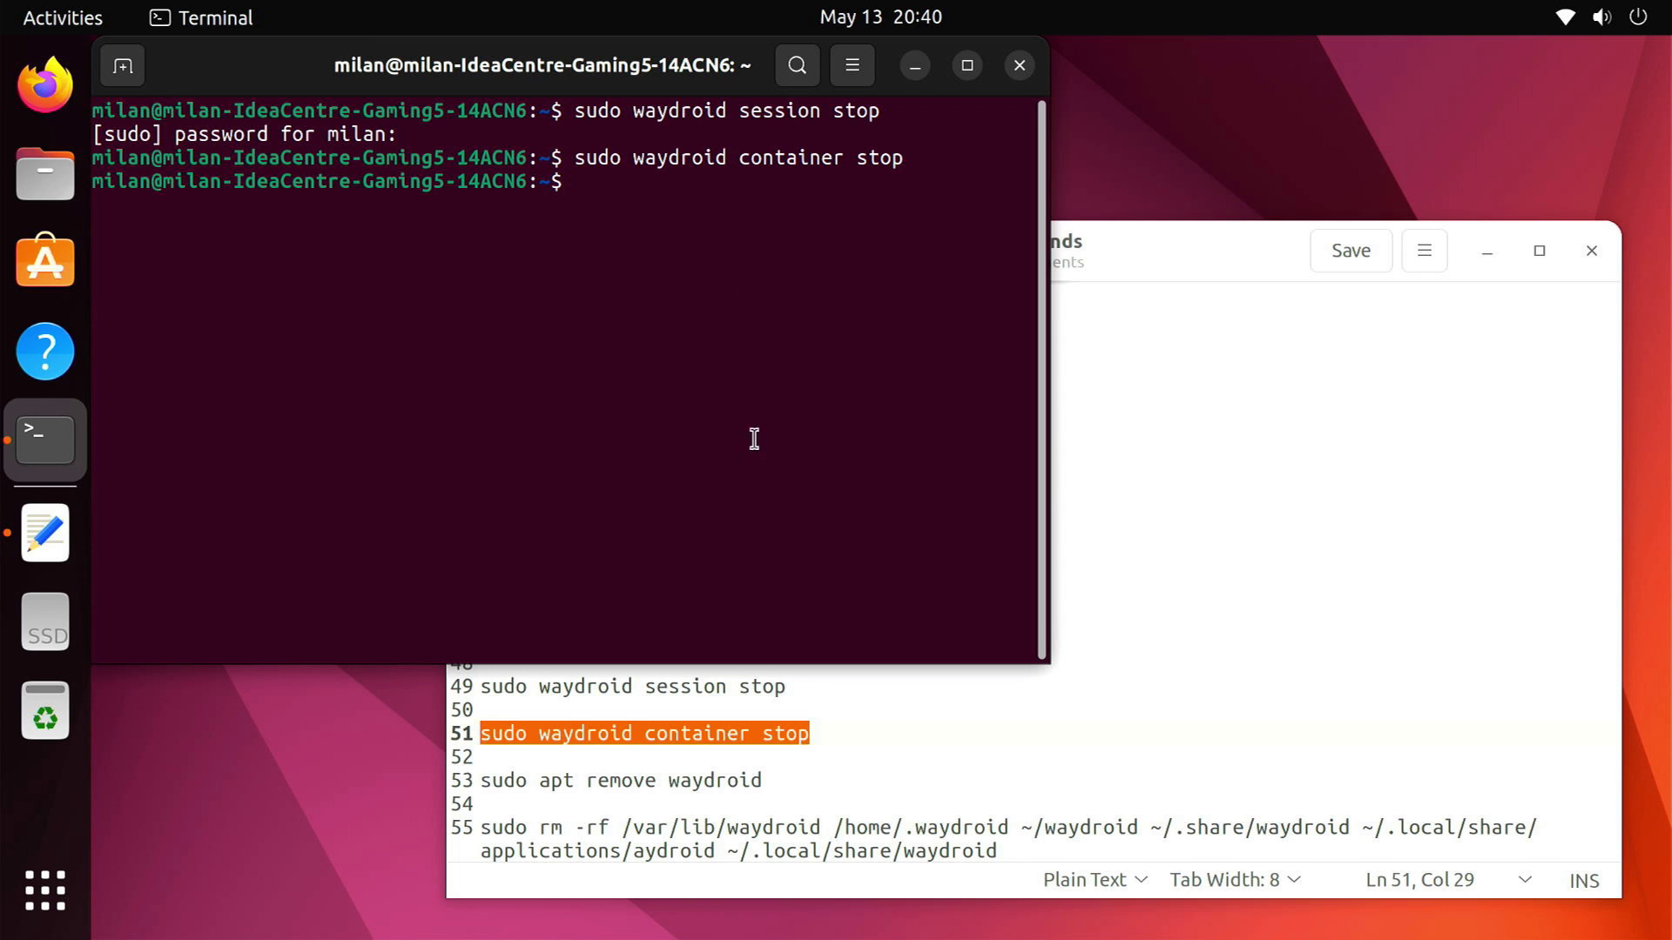
Remove the waydroid package with sudo apt remove waydroid, answering Y
{"action": "triple_click", "coordinate": [734, 784]}
{"action": "key", "text": "shift+Left"}
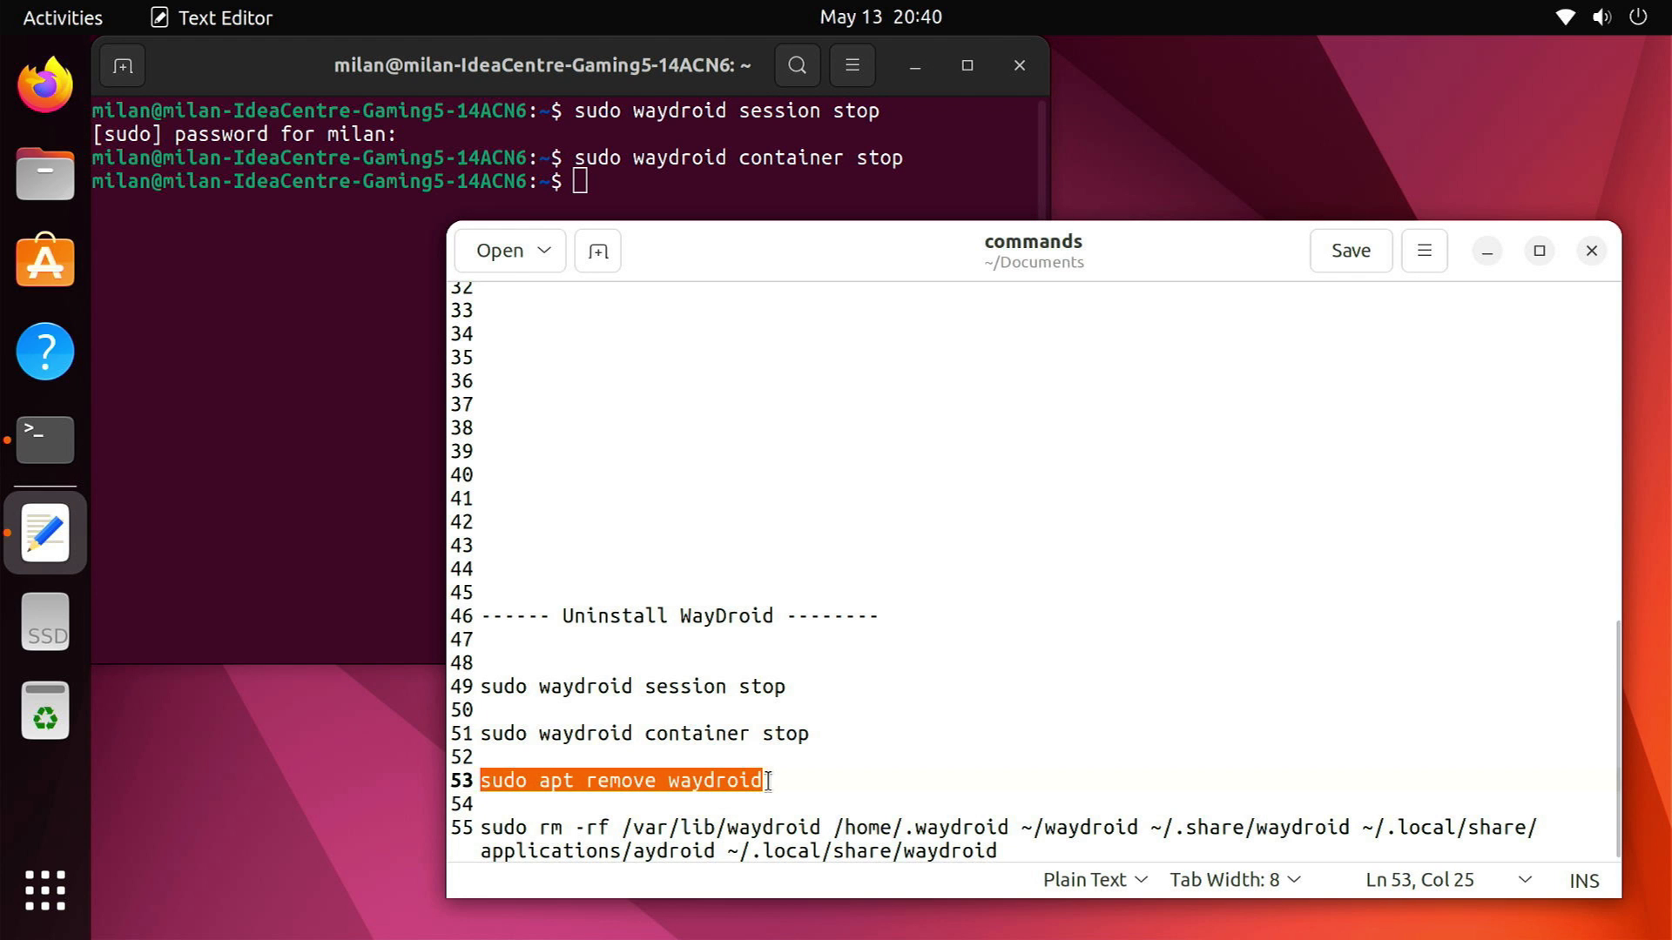
{"action": "right_click", "coordinate": [594, 198]}
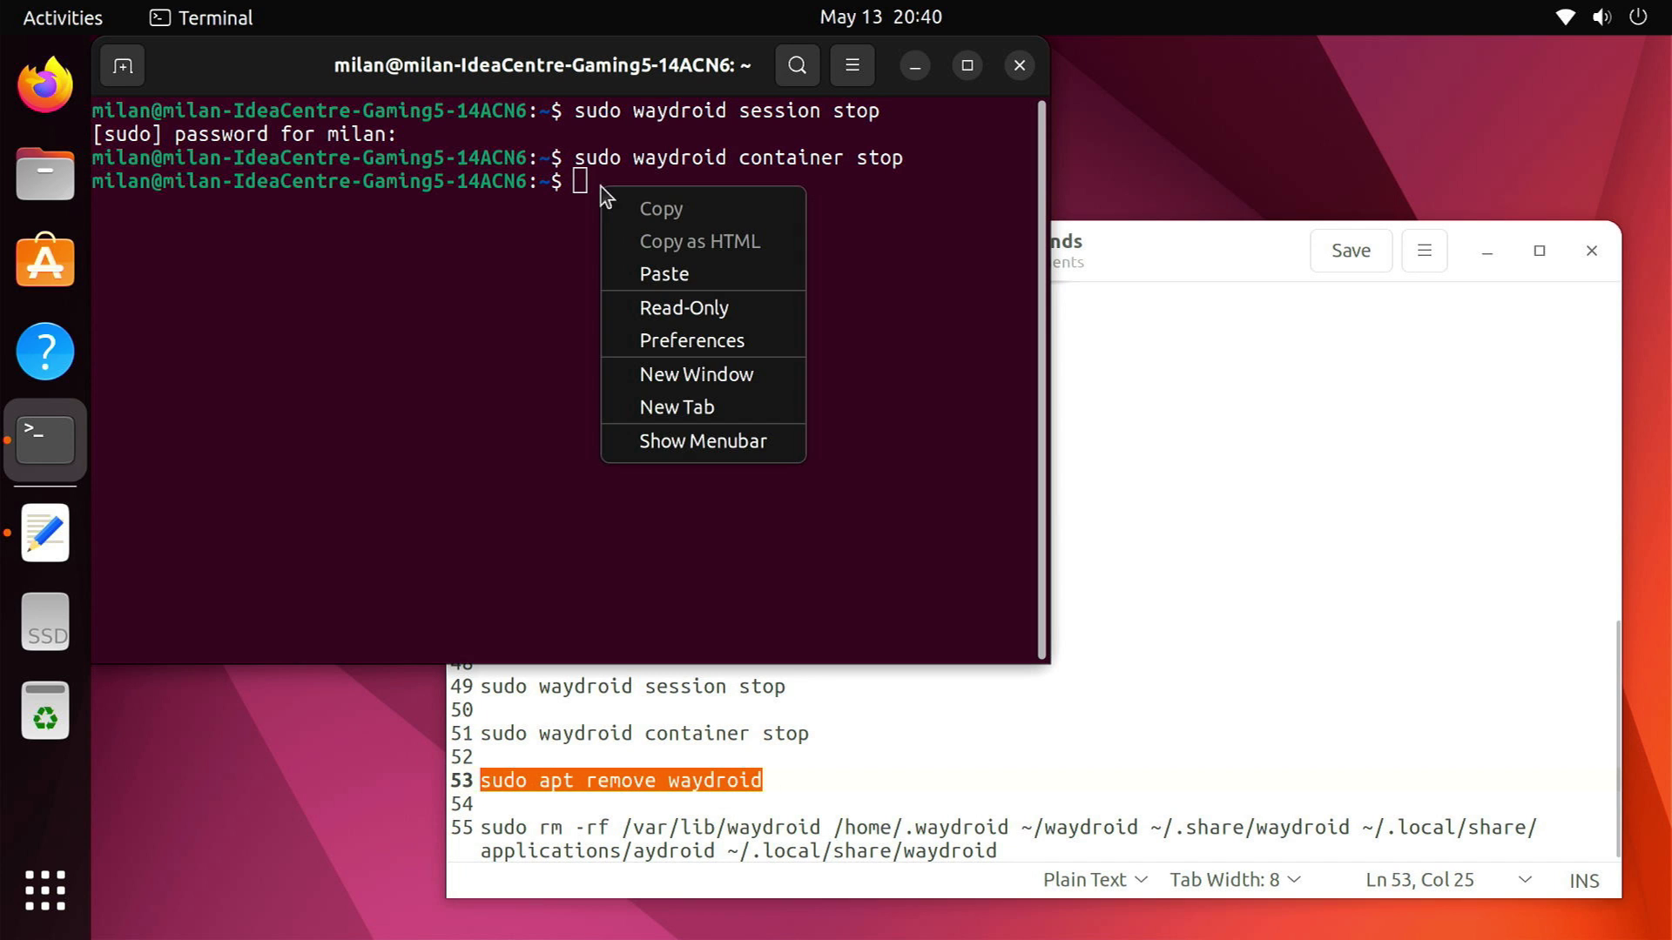
{"action": "left_click", "coordinate": [663, 272]}
{"action": "key", "text": "Return"}
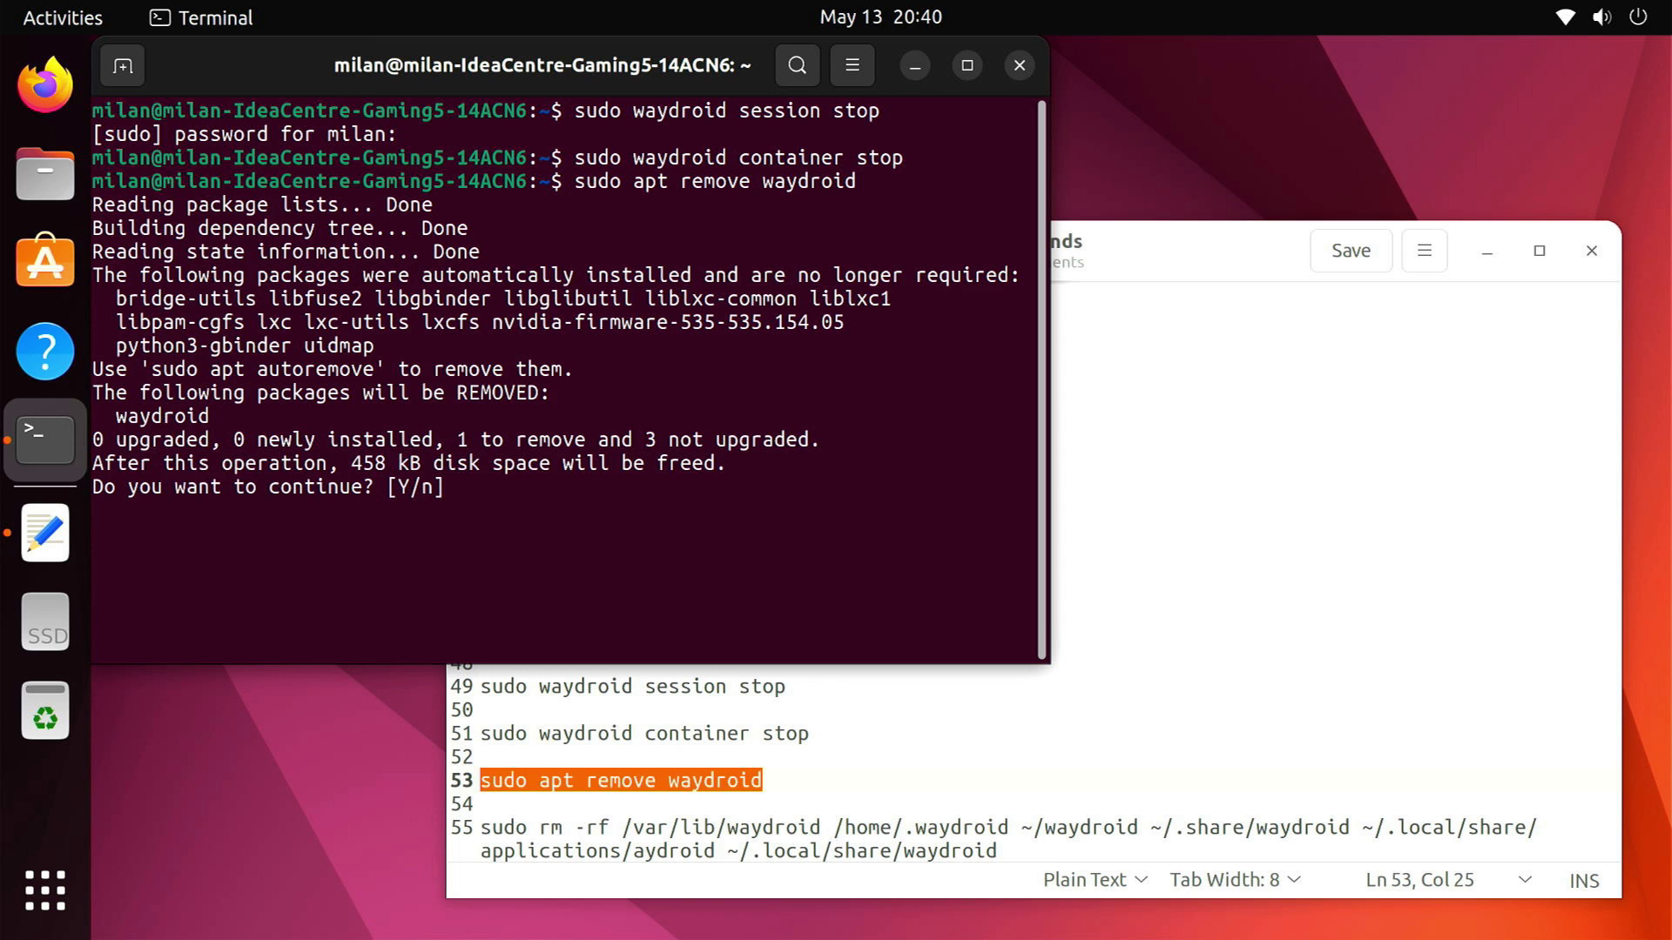
{"action": "type", "text": "Y"}
{"action": "key", "text": "Return"}
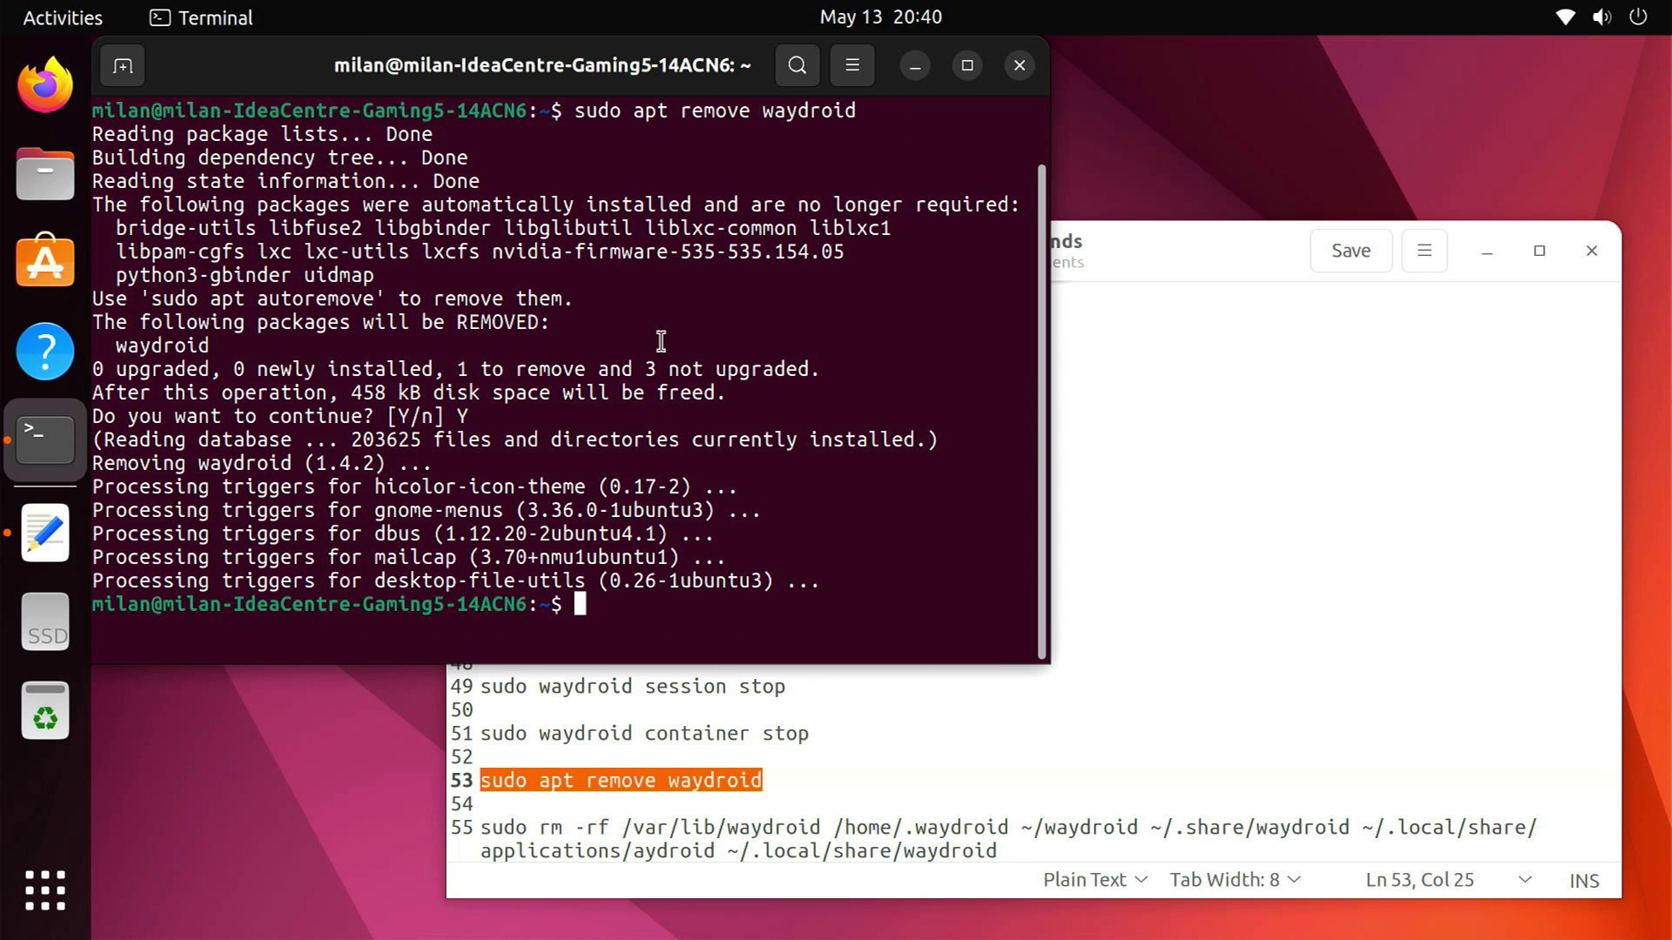
Run the sudo rm -rf command deleting Waydroid's leftover data folders
{"action": "left_click_drag", "start_coordinate": [482, 828], "coordinate": [743, 871]}
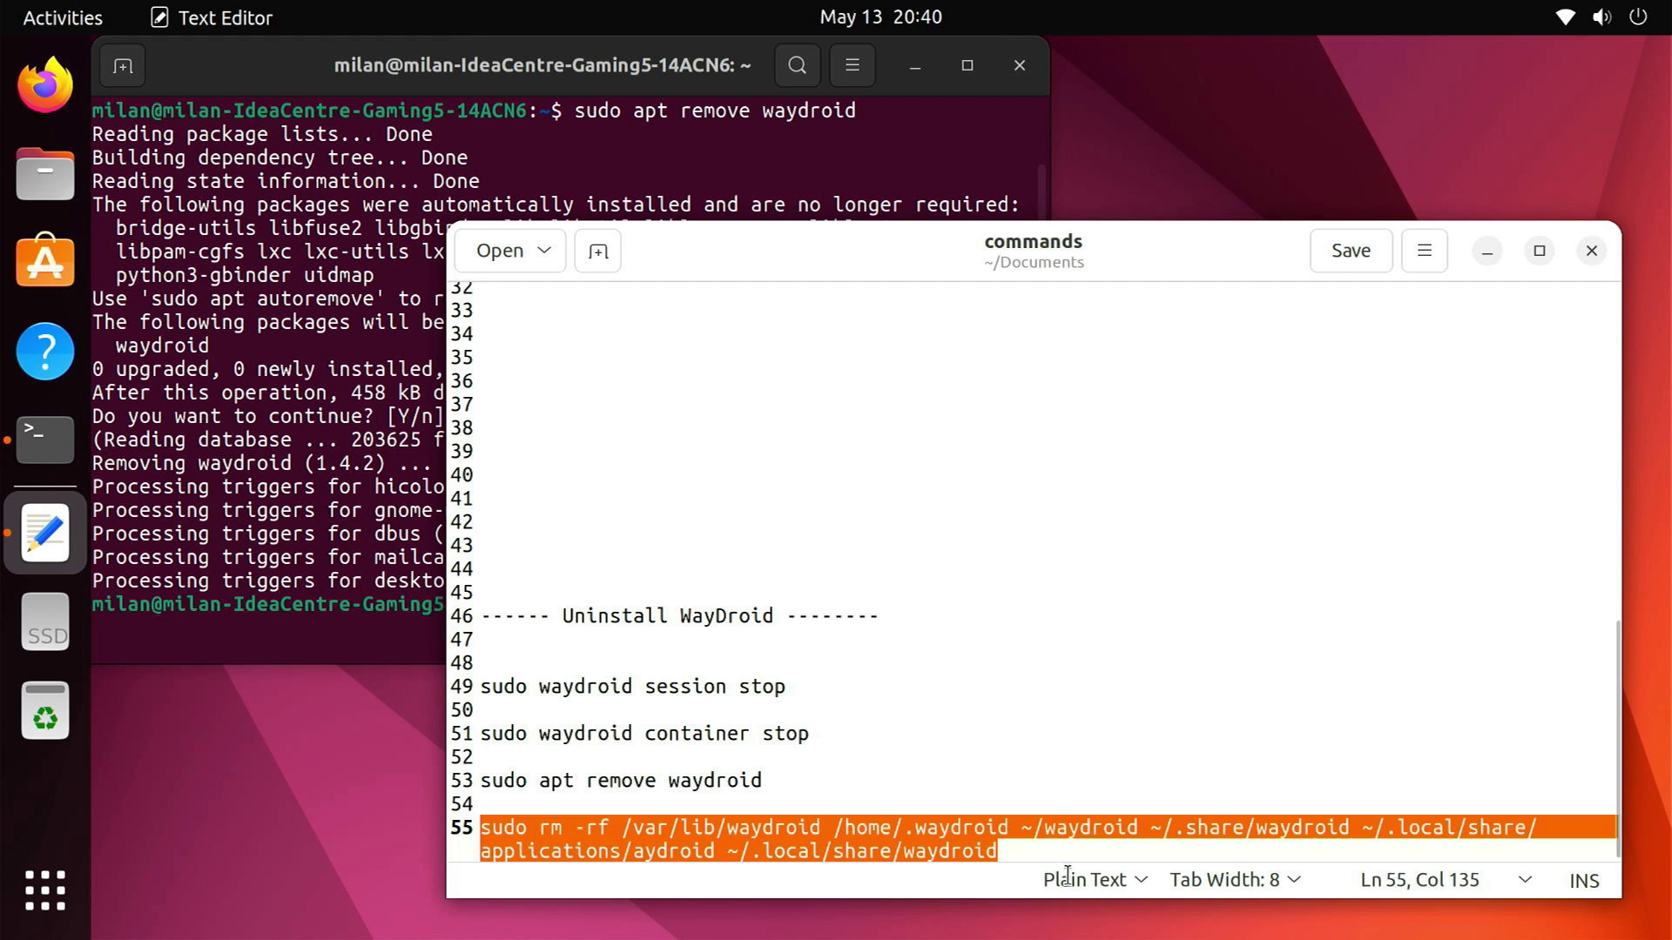
{"action": "left_click", "coordinate": [424, 621]}
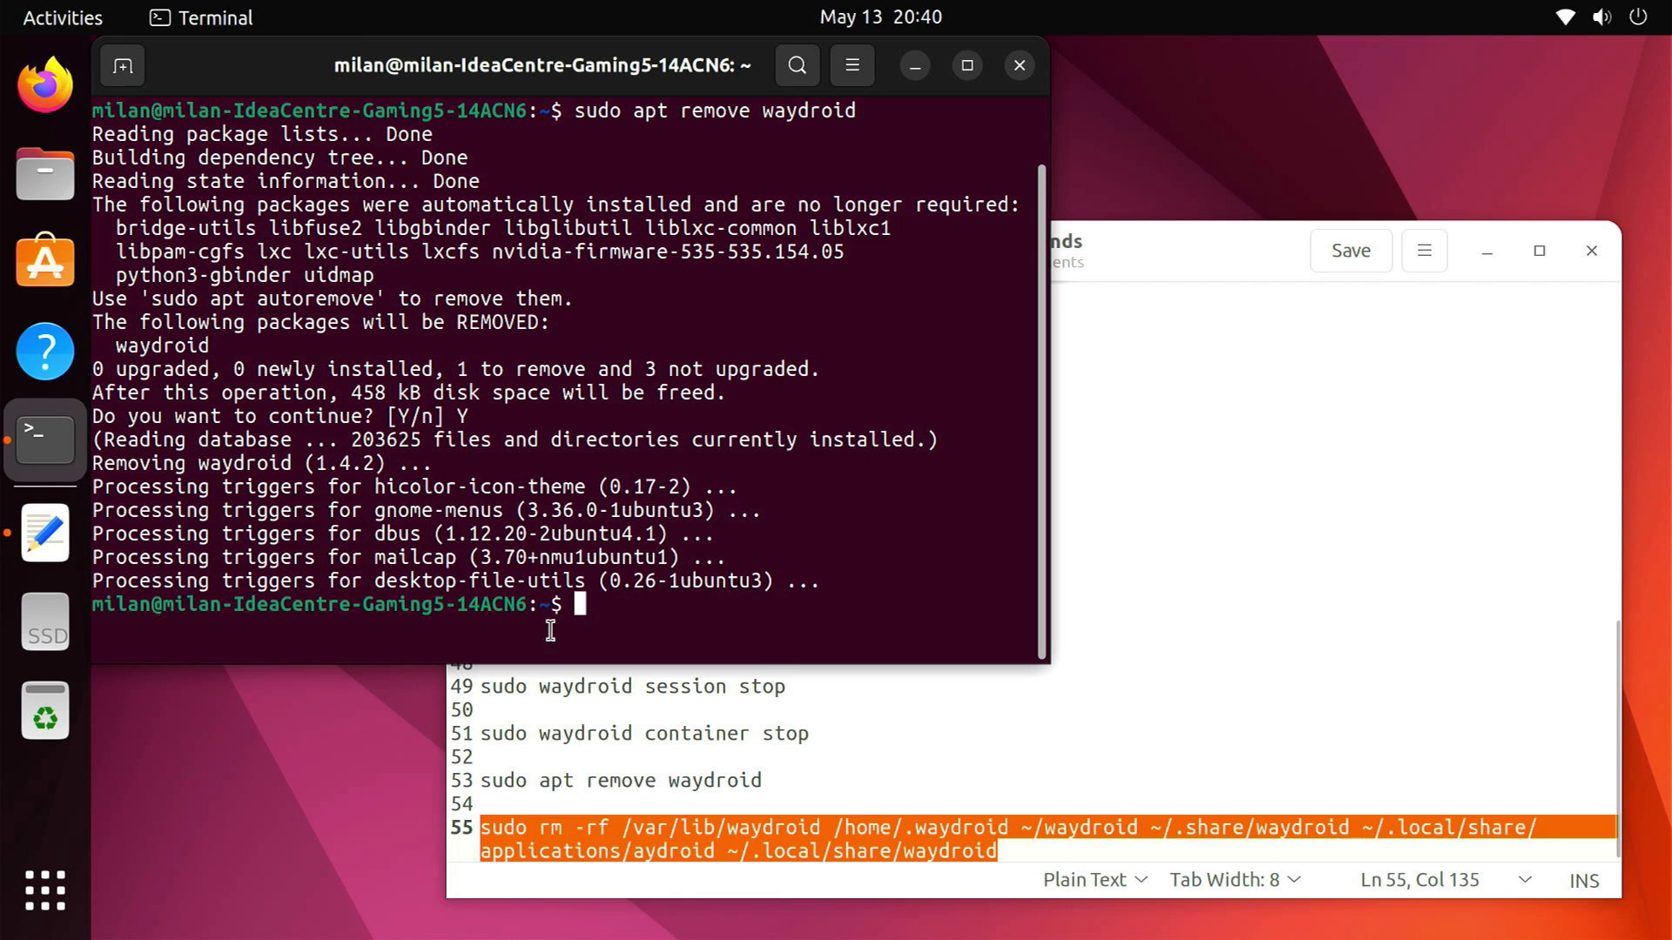
{"action": "right_click", "coordinate": [576, 622]}
{"action": "left_click", "coordinate": [638, 704]}
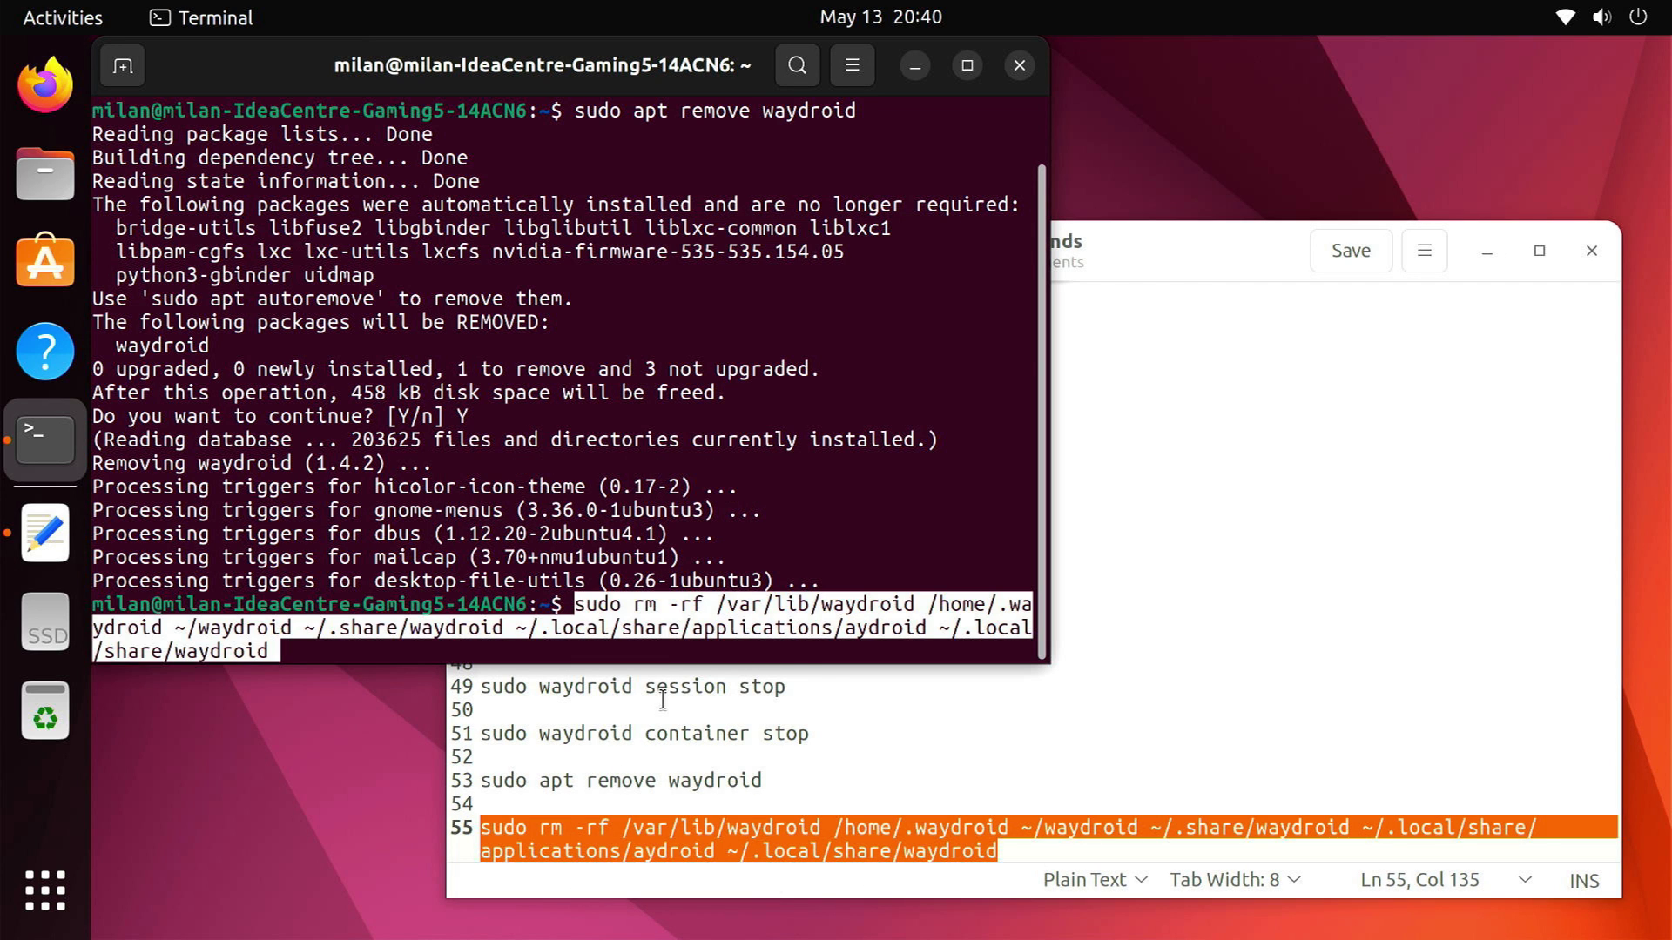
{"action": "key", "text": "Return"}
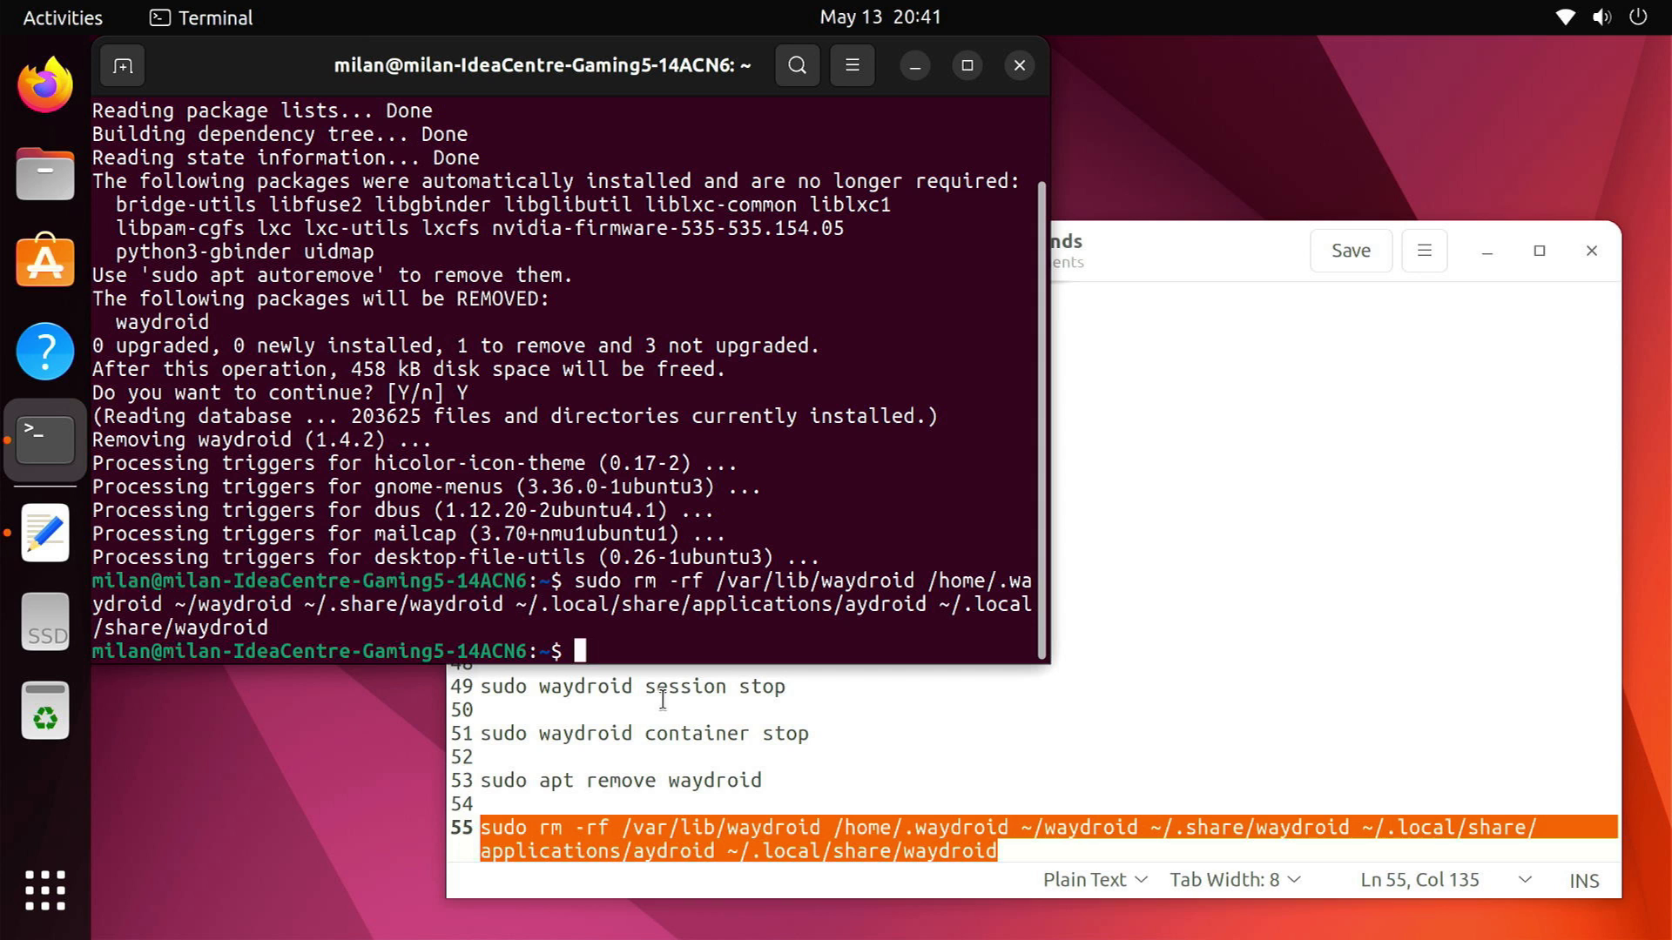
Close Terminal and the commands file, browse the app grid pages, then return to the empty desktop
{"action": "left_click", "coordinate": [1014, 71]}
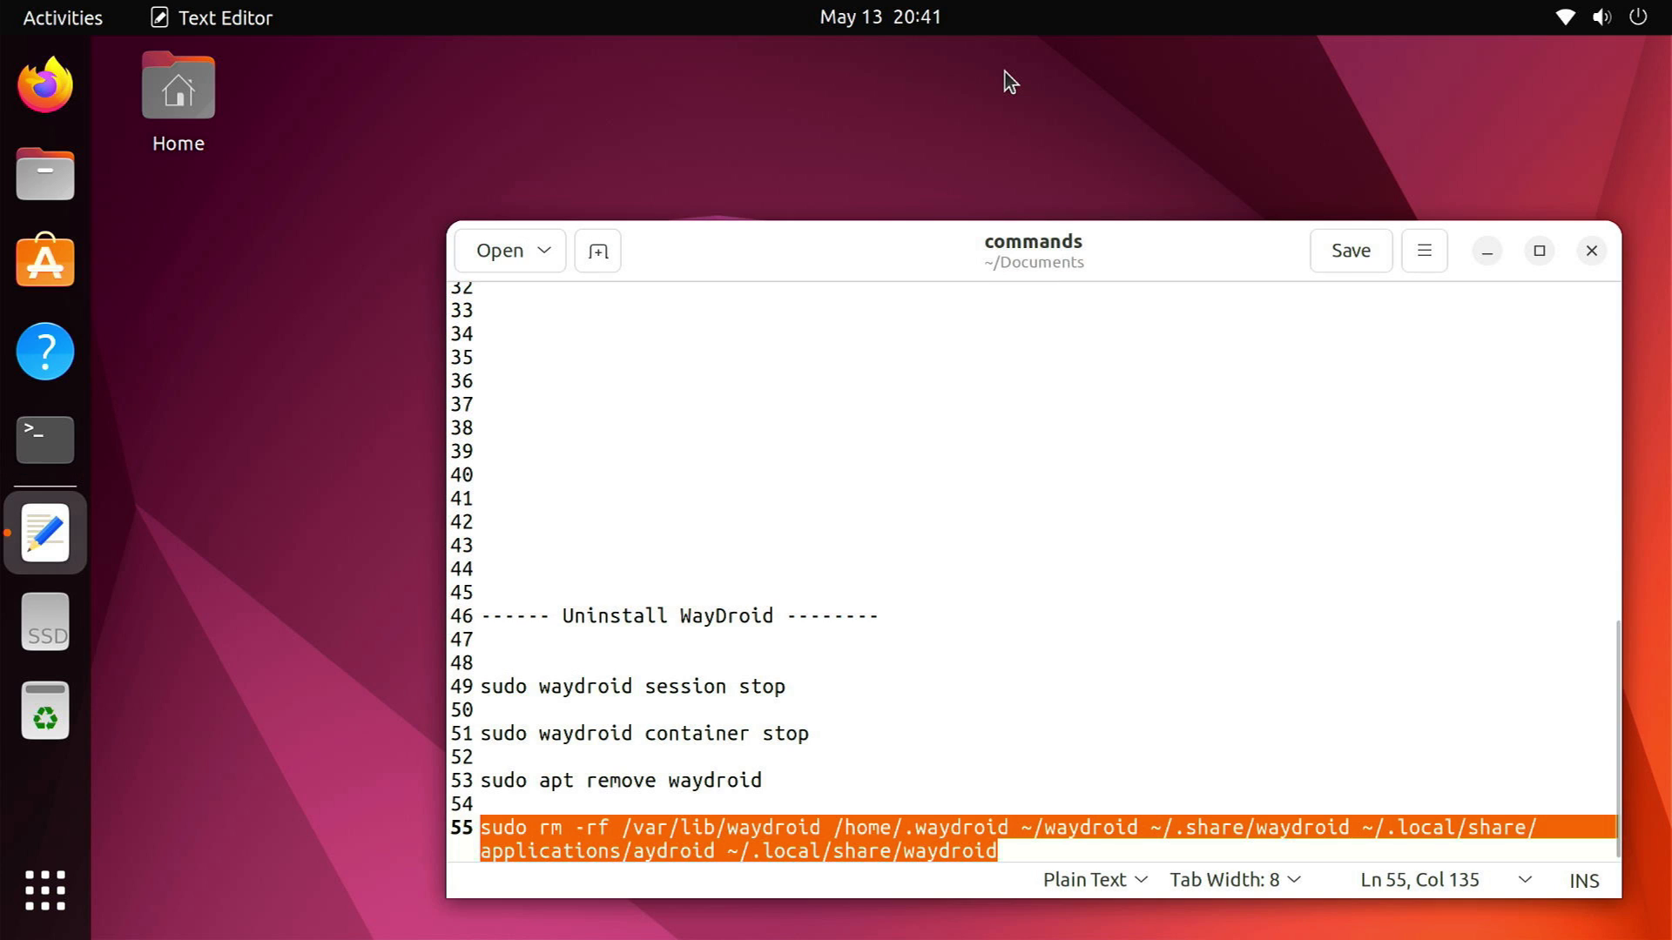
{"action": "left_click", "coordinate": [1591, 251]}
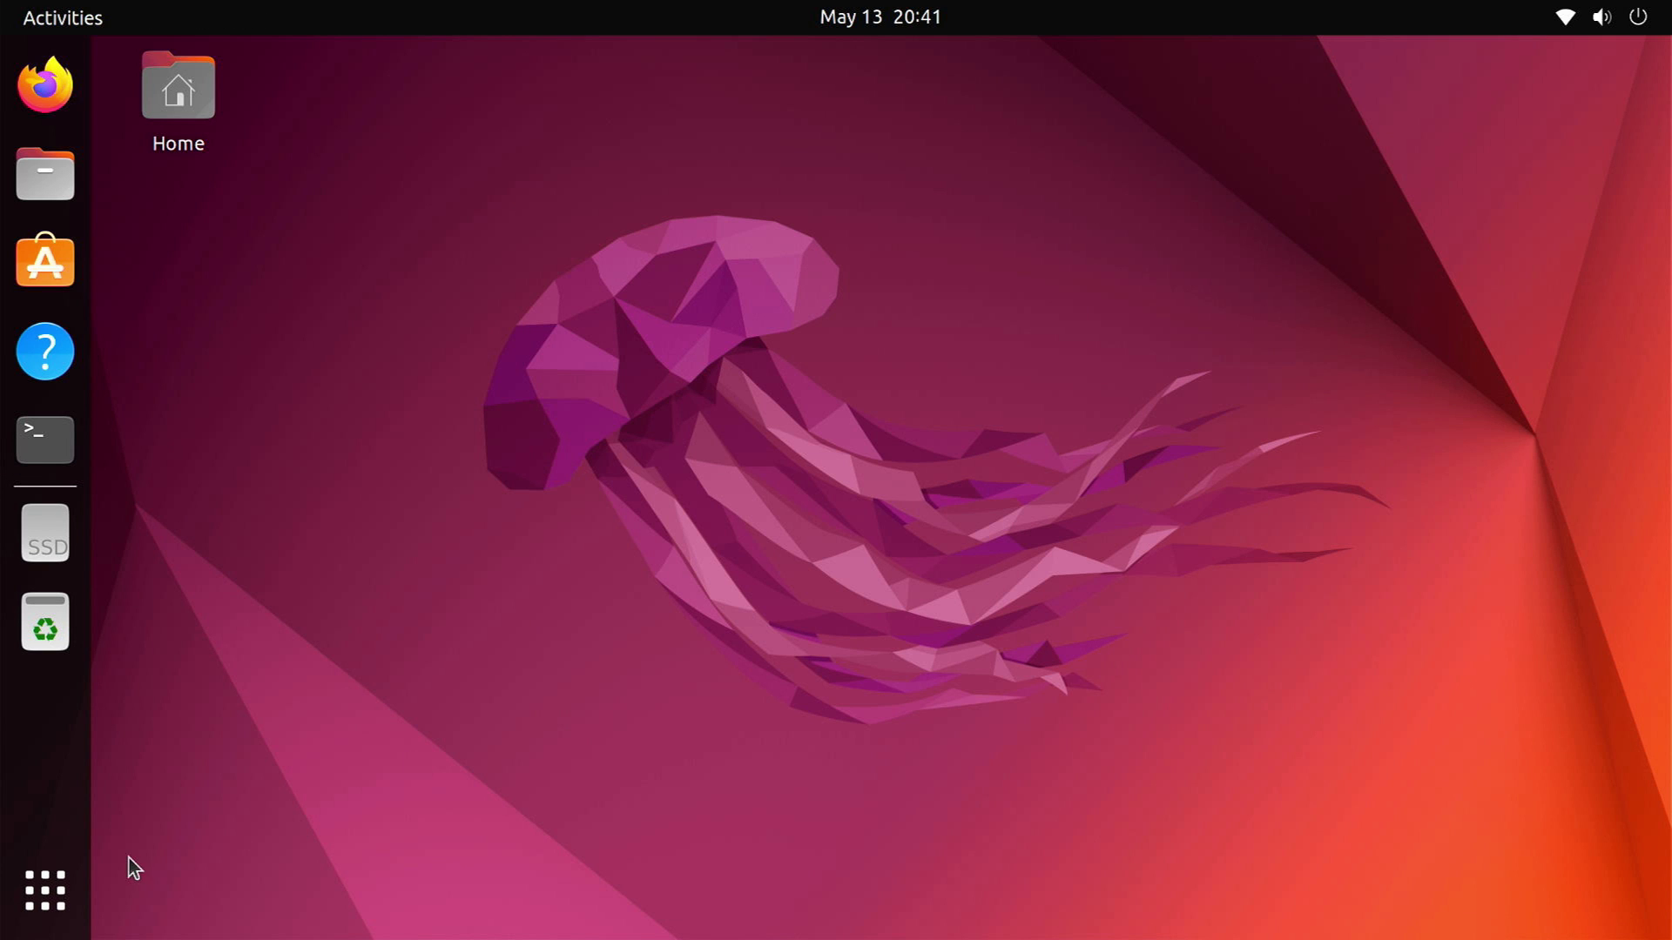
{"action": "left_click", "coordinate": [56, 880]}
{"action": "scroll", "coordinate": [566, 906], "scroll_direction": "down", "scroll_amount": 1}
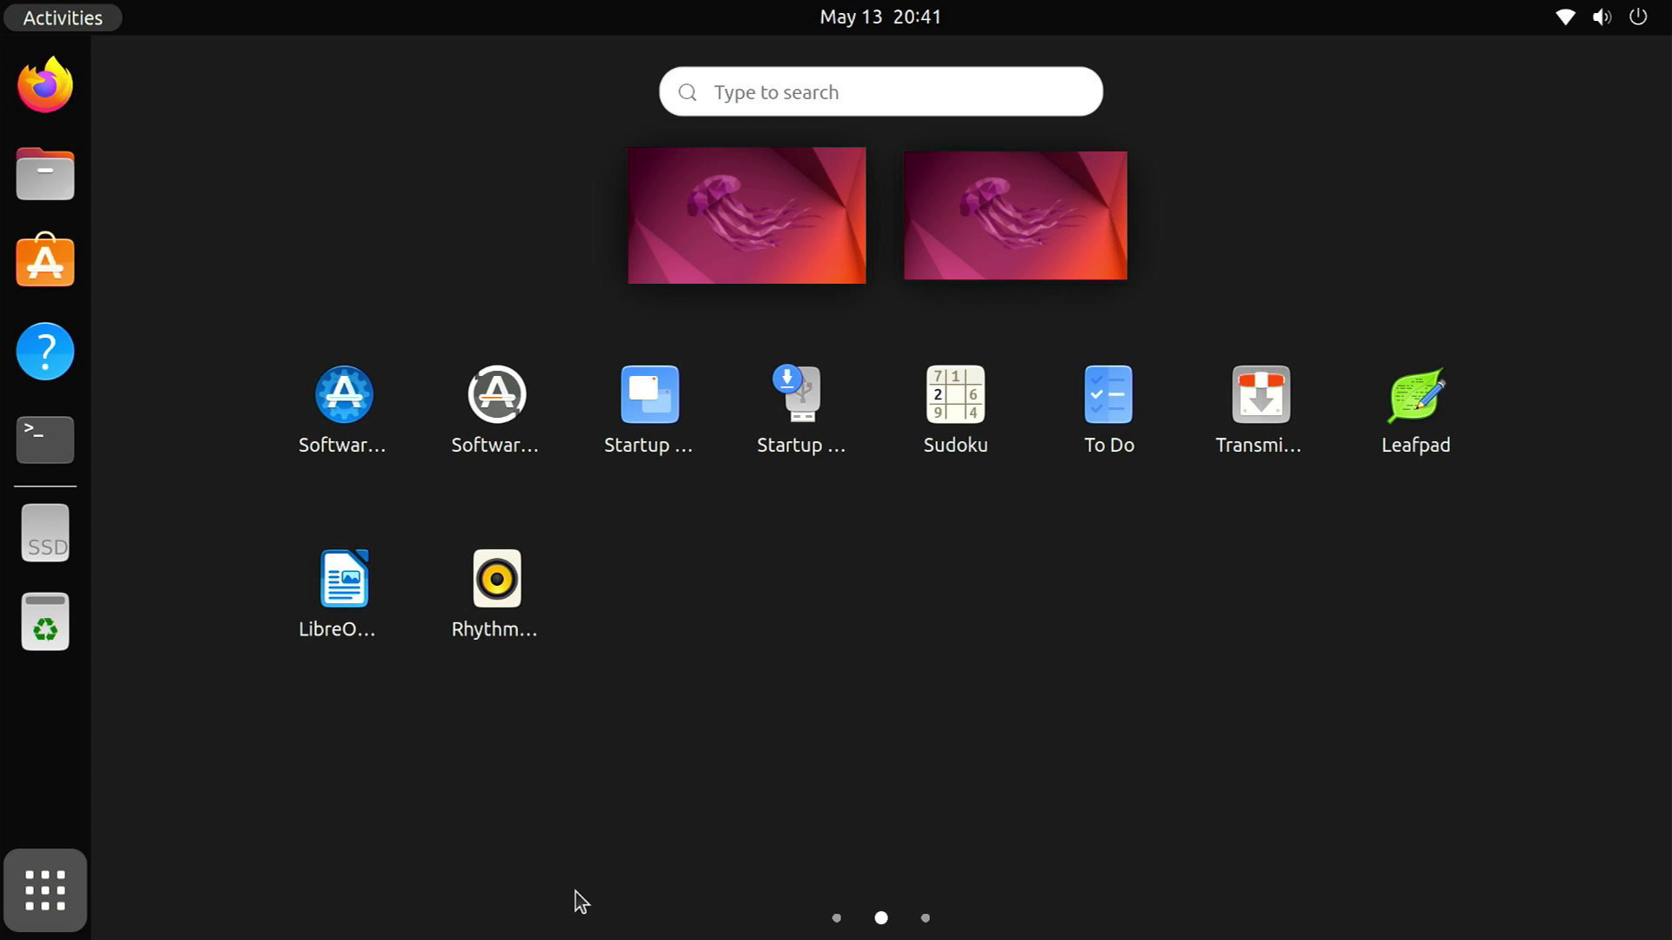
{"action": "scroll", "coordinate": [581, 865], "scroll_direction": "down", "scroll_amount": 1}
{"action": "scroll", "coordinate": [587, 864], "scroll_direction": "up", "scroll_amount": 2}
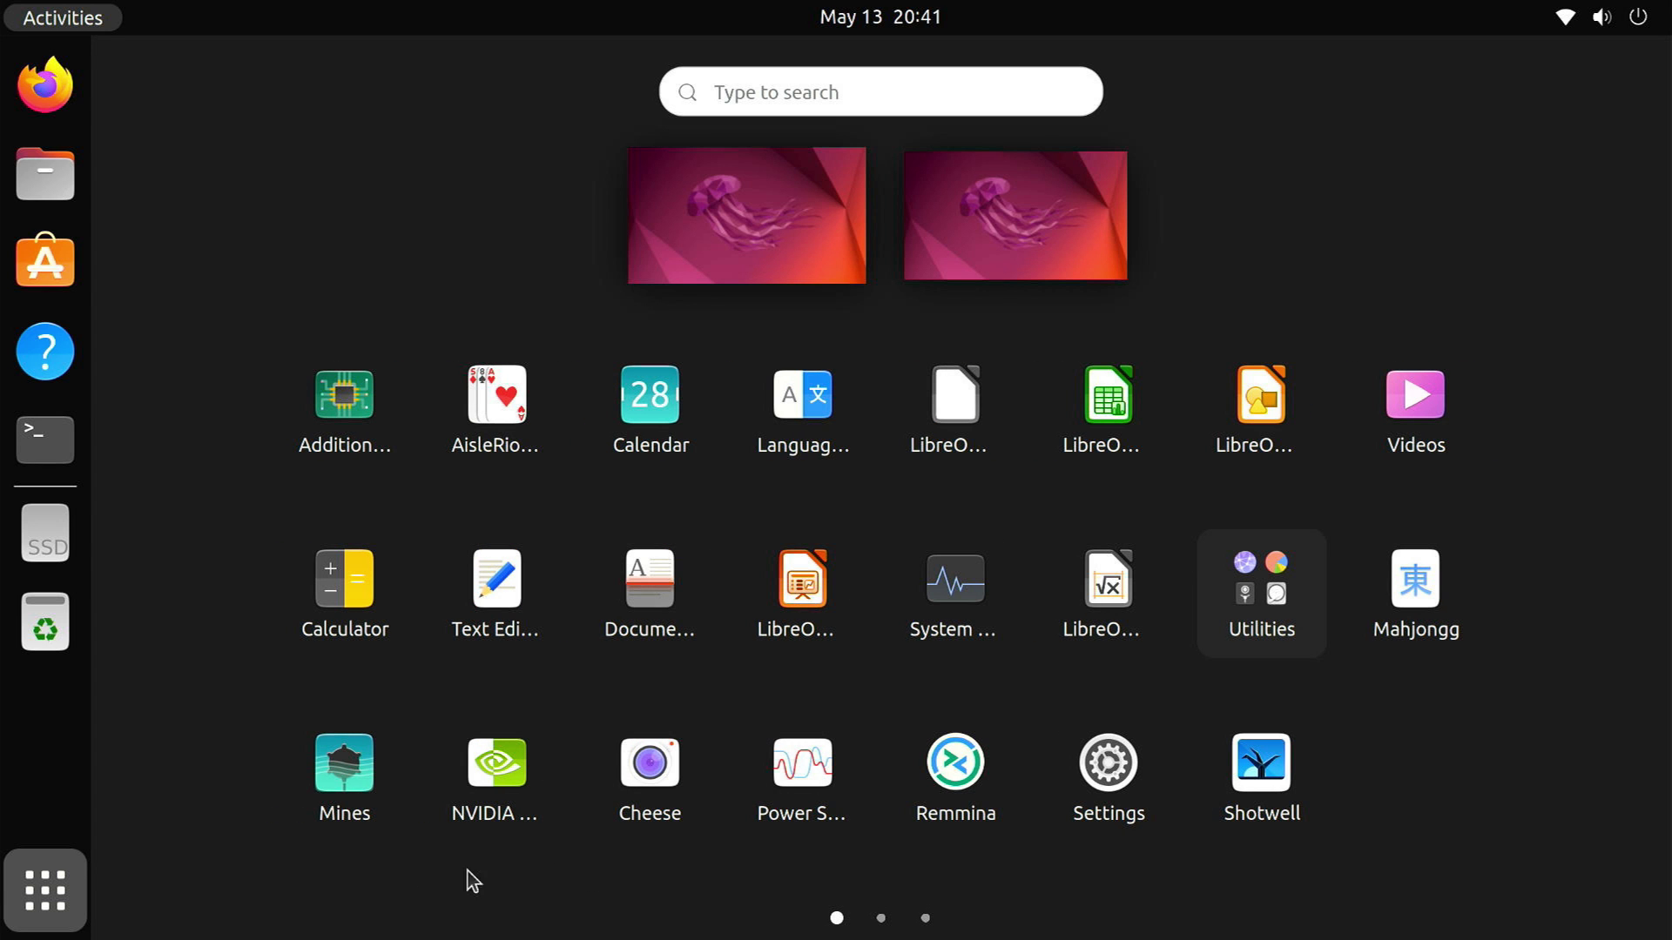
{"action": "left_click", "coordinate": [75, 885]}
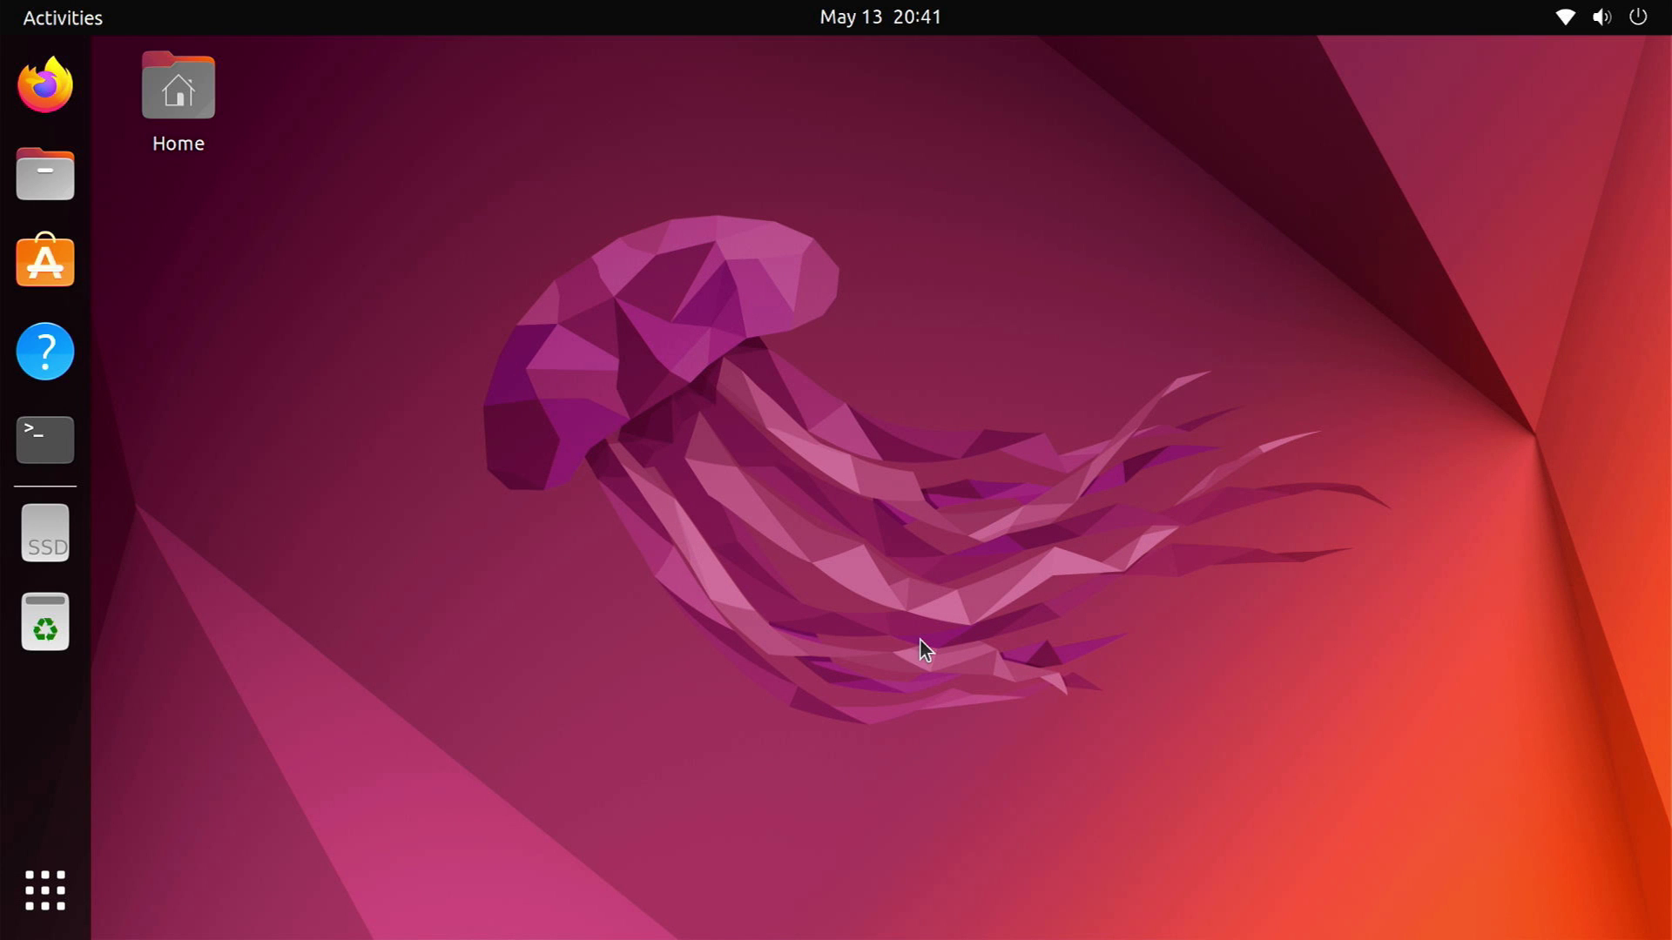